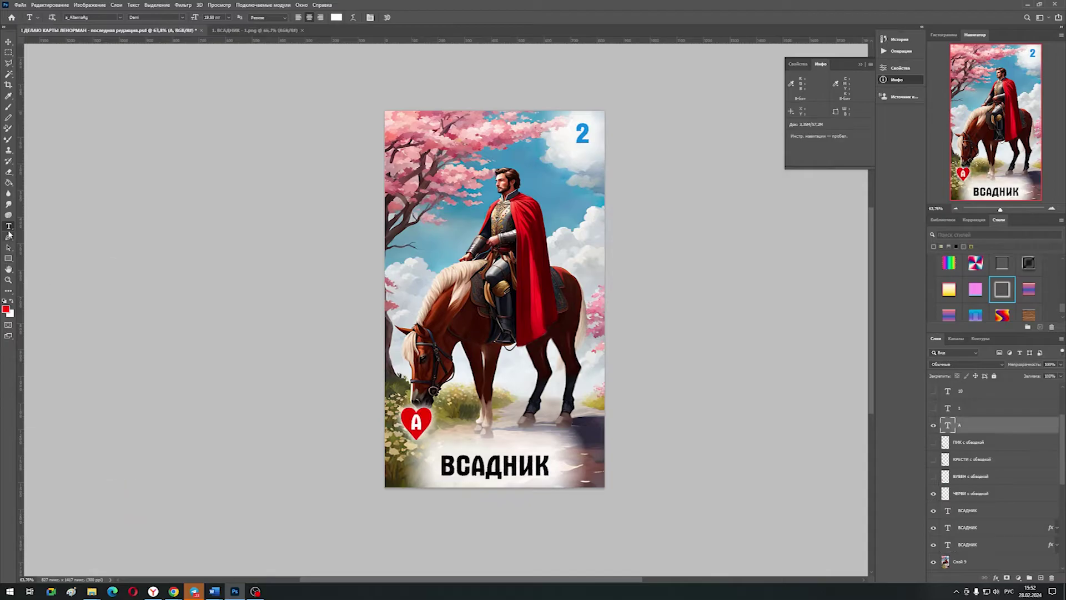
Step: Change the rank inside the heart to 9 and the card number in the card's upper-right corner to 1
{"action": "double_click", "coordinate": [415, 422]}
{"action": "type", "text": "9"}
{"action": "left_click", "coordinate": [580, 136]}
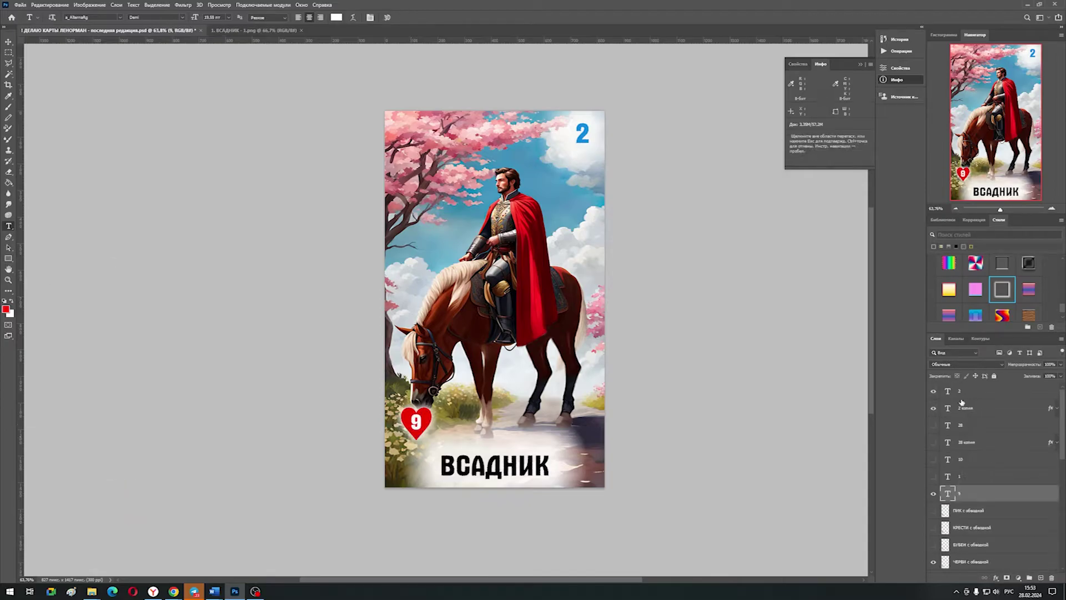
{"action": "left_click", "coordinate": [934, 391]}
{"action": "left_click", "coordinate": [934, 392]}
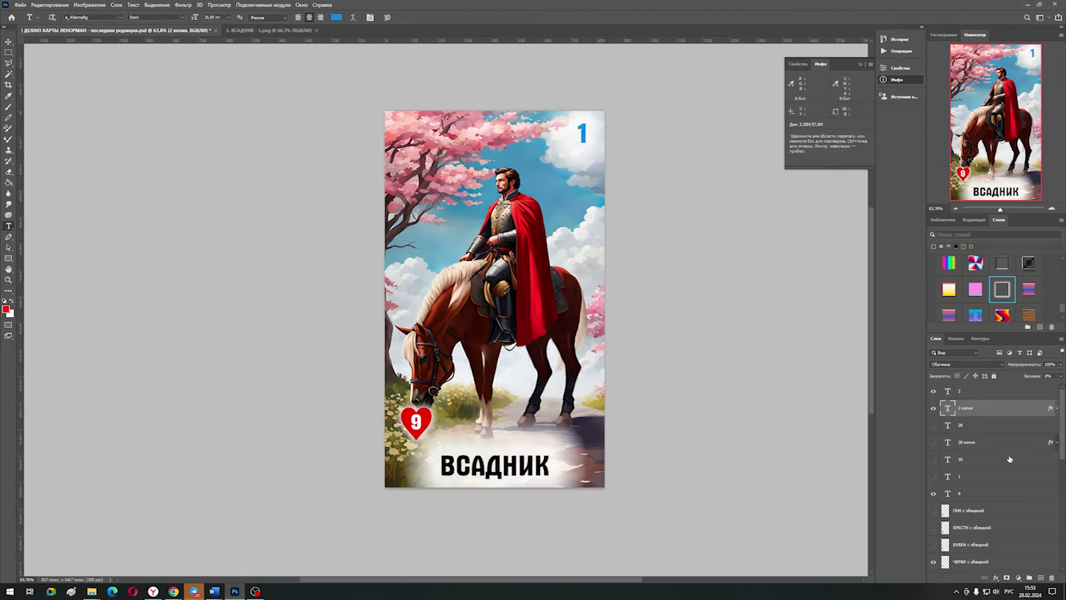
Step: Duplicate the 9 and its red heart layer, moving the copies about 607 px across to the card's lower-right corner
{"action": "left_click", "coordinate": [969, 493]}
{"action": "left_click", "coordinate": [972, 561], "text": "ctrl"}
{"action": "right_click", "coordinate": [971, 561]}
{"action": "left_click", "coordinate": [944, 161]}
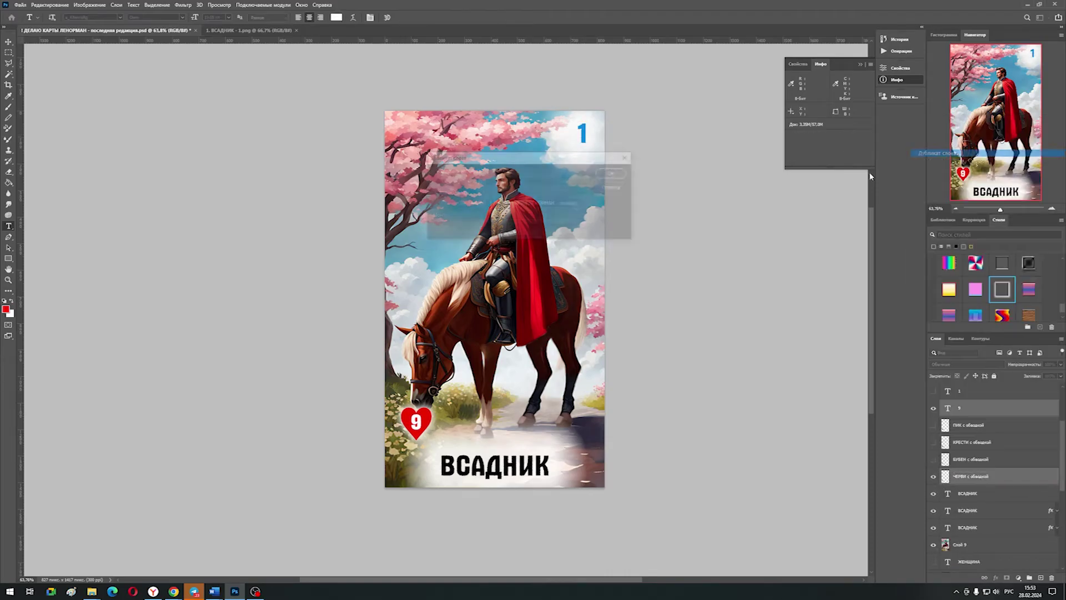
{"action": "key", "text": "Return"}
{"action": "key", "text": "v"}
{"action": "left_click_drag", "start_coordinate": [411, 421], "coordinate": [572, 430]}
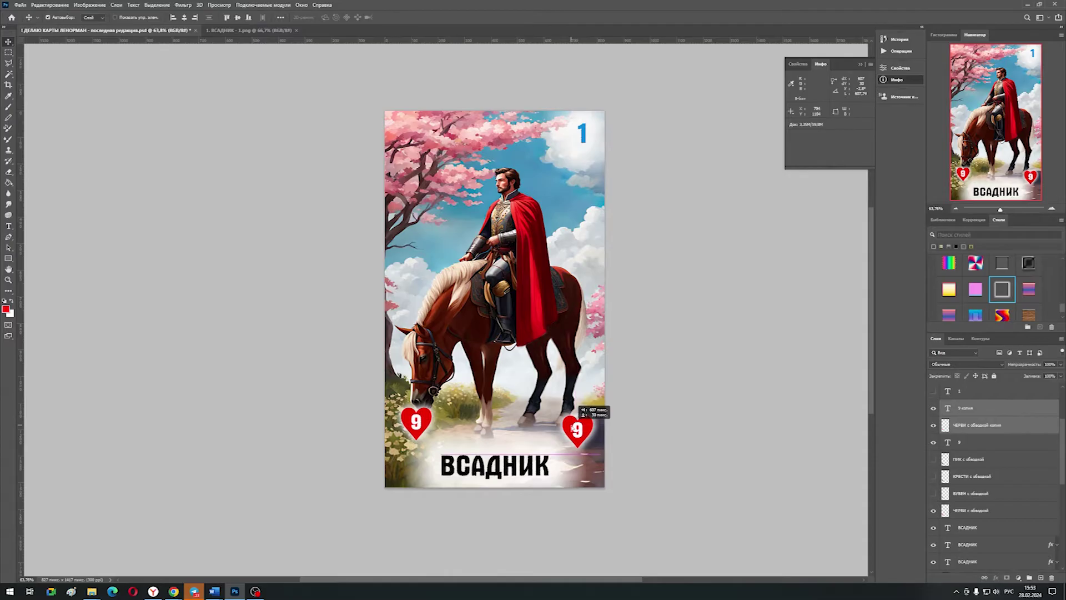
Step: Hide the original 9 and heart layers and move the copies to the card's lower-left corner beside the title
{"action": "left_click", "coordinate": [934, 442]}
{"action": "left_click", "coordinate": [933, 511]}
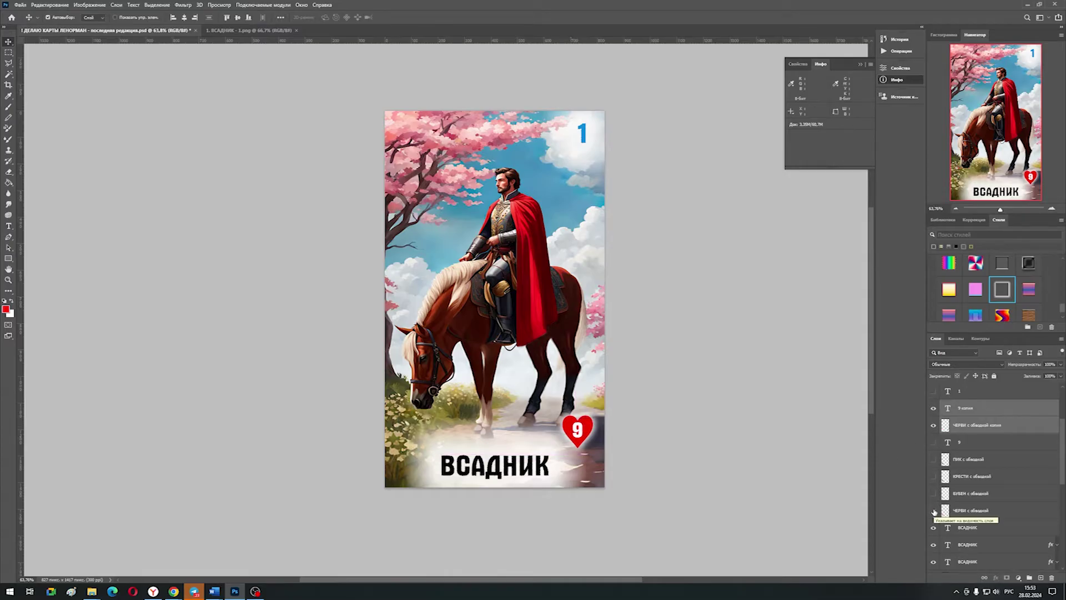
{"action": "left_click_drag", "start_coordinate": [576, 428], "coordinate": [574, 444]}
{"action": "left_click_drag", "start_coordinate": [682, 401], "coordinate": [516, 401]}
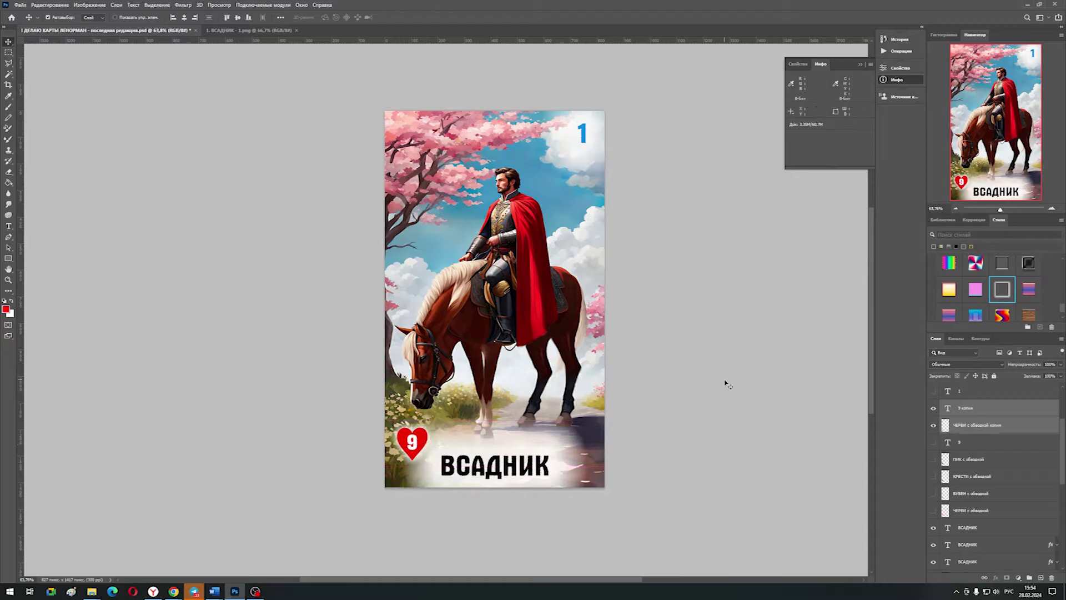
Step: Flatten all layers of the rider card into a single background layer
{"action": "left_click_drag", "start_coordinate": [992, 335], "coordinate": [991, 285]}
{"action": "scroll", "coordinate": [971, 346], "scroll_direction": "up", "scroll_amount": 3}
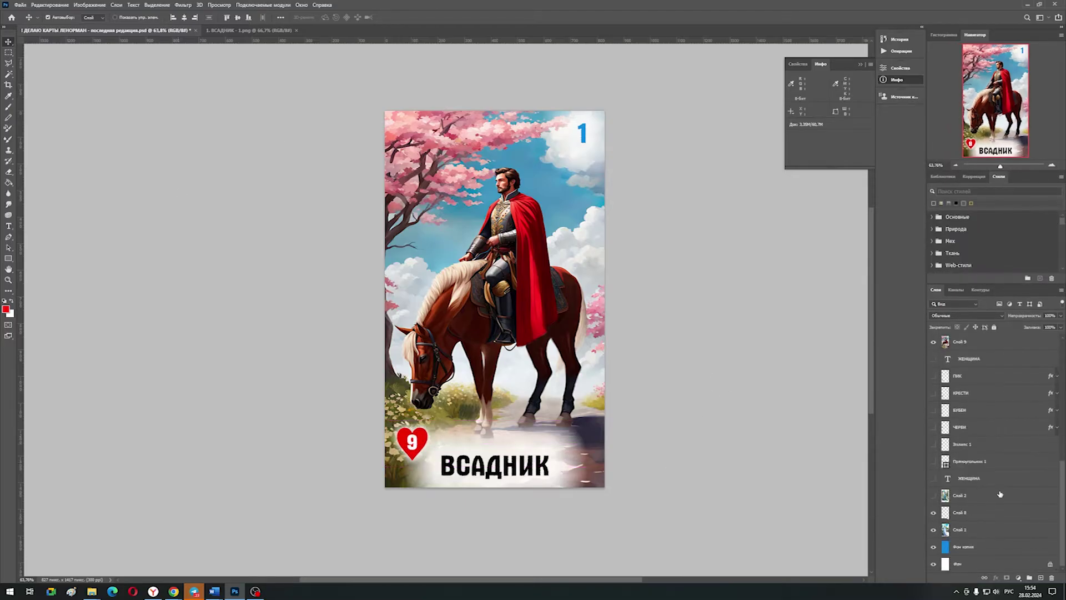
{"action": "key", "text": "ctrl+alt+a"}
{"action": "key", "text": "ctrl+e"}
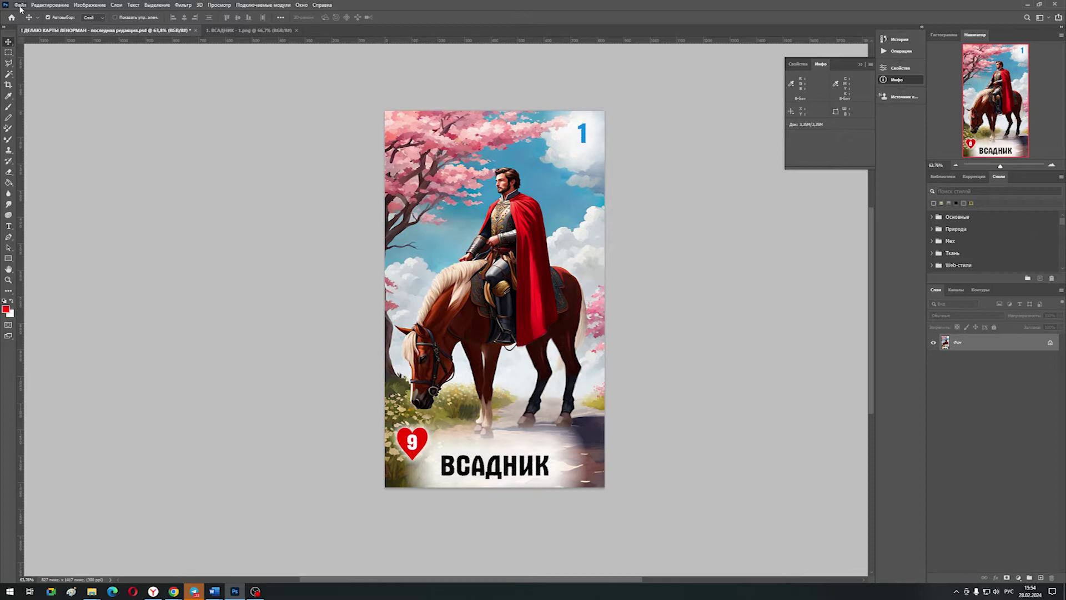
Step: Choose PNG as the save format for the card and create and open a folder named "! ДЛЯ ПЕЧАТИ"
{"action": "key", "text": "ctrl+shift+s"}
{"action": "left_click", "coordinate": [333, 500]}
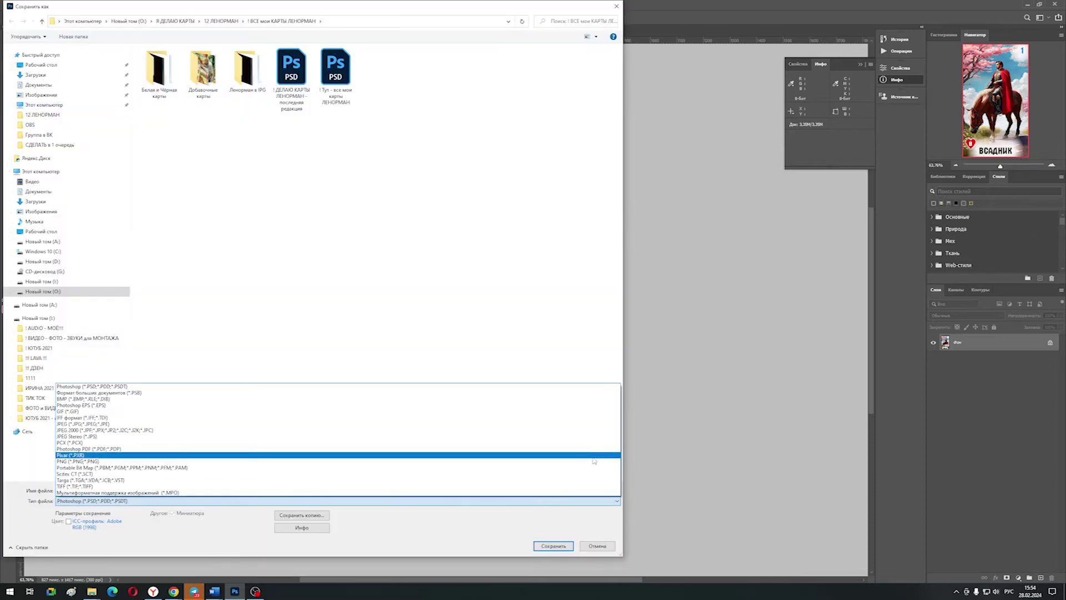
{"action": "left_click", "coordinate": [167, 457]}
{"action": "right_click", "coordinate": [397, 432]}
{"action": "mouse_move", "coordinate": [422, 519]}
{"action": "left_click", "coordinate": [542, 426]}
{"action": "type", "text": "! ДЛЯ ПЕЧАТИ"}
{"action": "key", "text": "Return"}
{"action": "key", "text": "Return"}
Step: Name the PNG file "1 ВСАДНИК 1" and save it
{"action": "type", "text": "1 ВСАДНИК"}
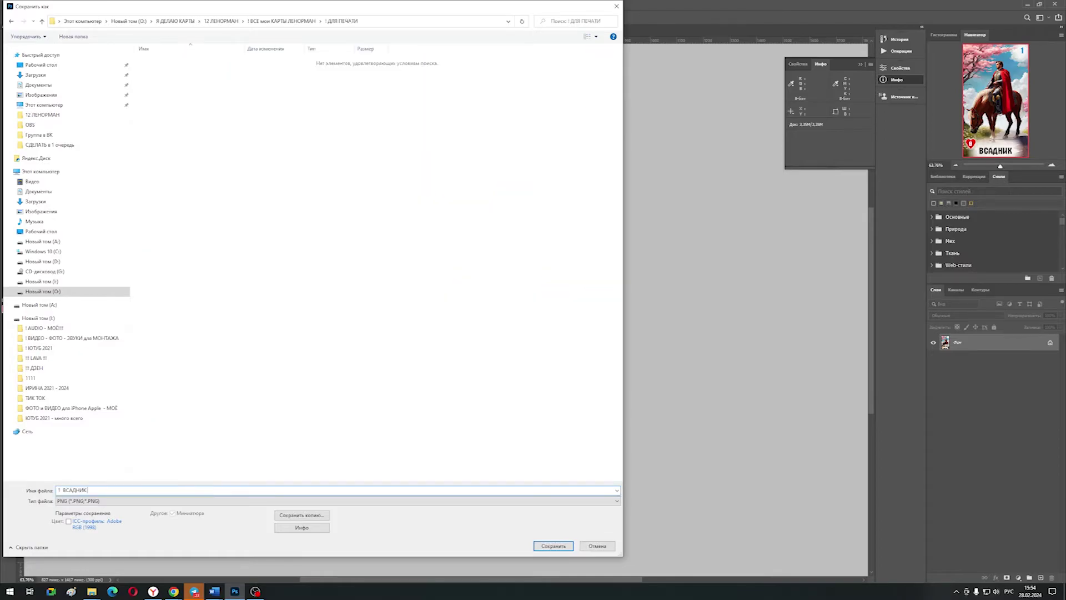
{"action": "key", "text": "Return"}
{"action": "key", "text": "Return"}
Step: Begin saving another copy of the card and create and open a subfolder named "В jpg" inside "! ДЛЯ ПЕЧАТИ"
{"action": "key", "text": "ctrl+shift+s"}
{"action": "right_click", "coordinate": [284, 190]}
{"action": "mouse_move", "coordinate": [311, 276]}
{"action": "left_click", "coordinate": [449, 281]}
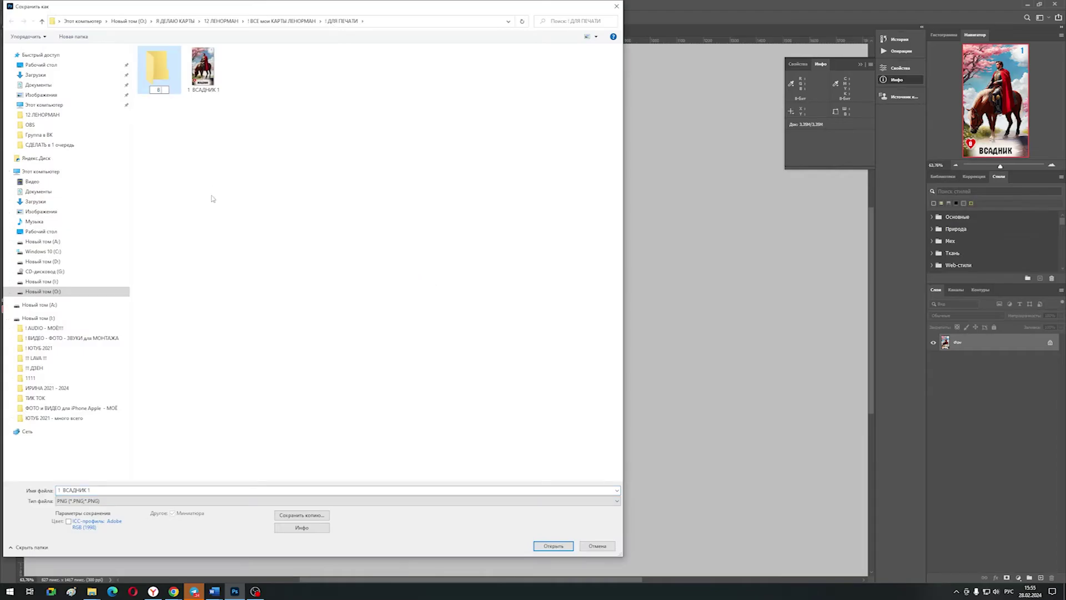
{"action": "double_click", "coordinate": [154, 82]}
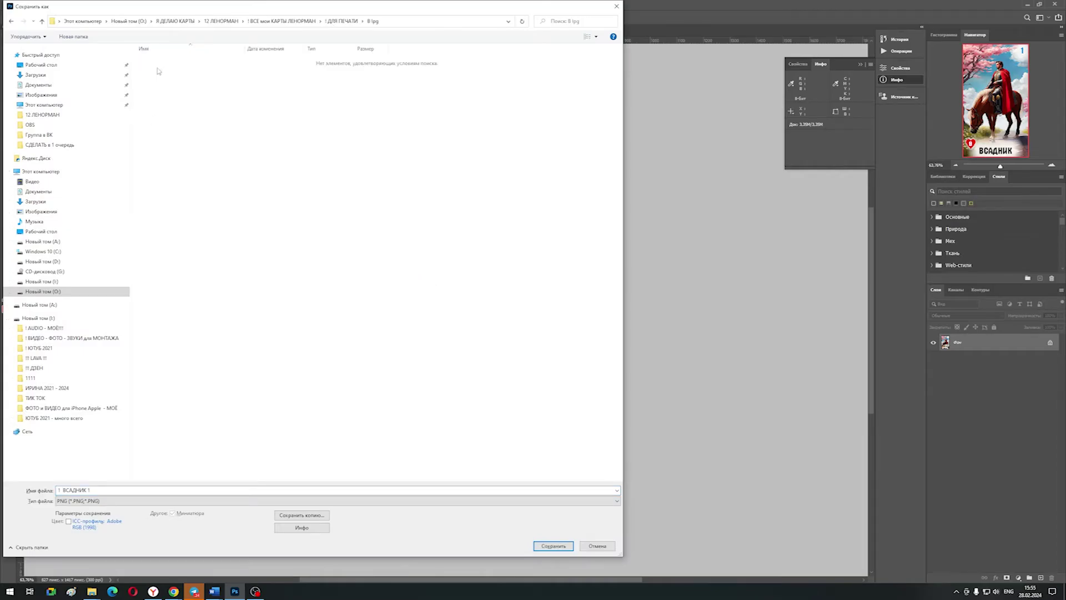
Step: Save the card as the JPEG file "1 ВСАДНИК 1" in the "В jpg" folder
{"action": "left_click", "coordinate": [555, 500]}
{"action": "left_click", "coordinate": [594, 424]}
{"action": "left_click", "coordinate": [553, 546]}
{"action": "left_click", "coordinate": [589, 165]}
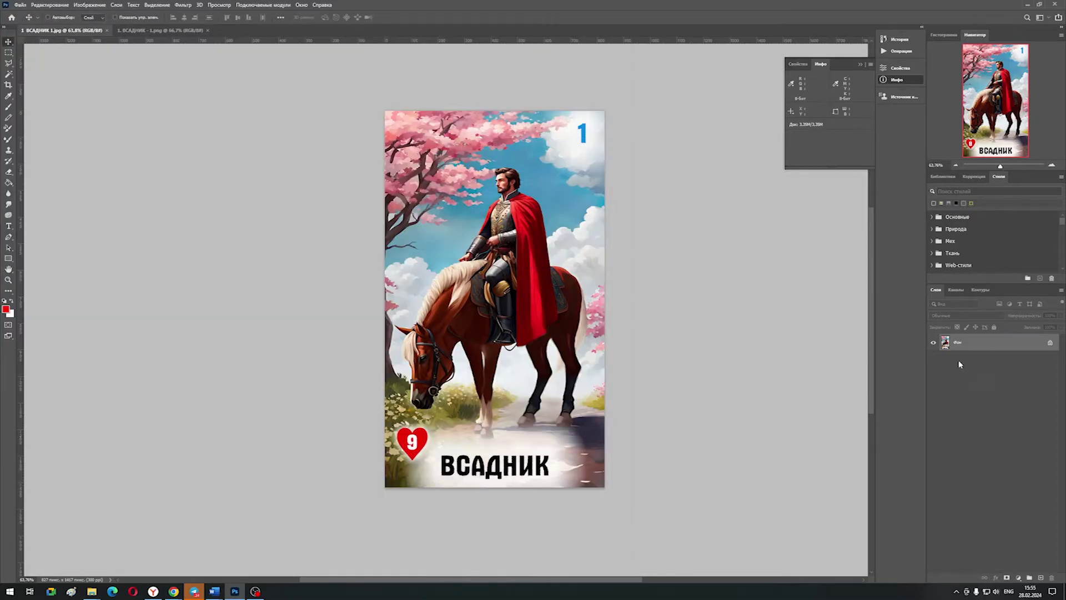
Step: Undo the flattening and bring the second rider picture into the card document, closing its source file
{"action": "key", "text": "ctrl+z"}
{"action": "left_click", "coordinate": [160, 30]}
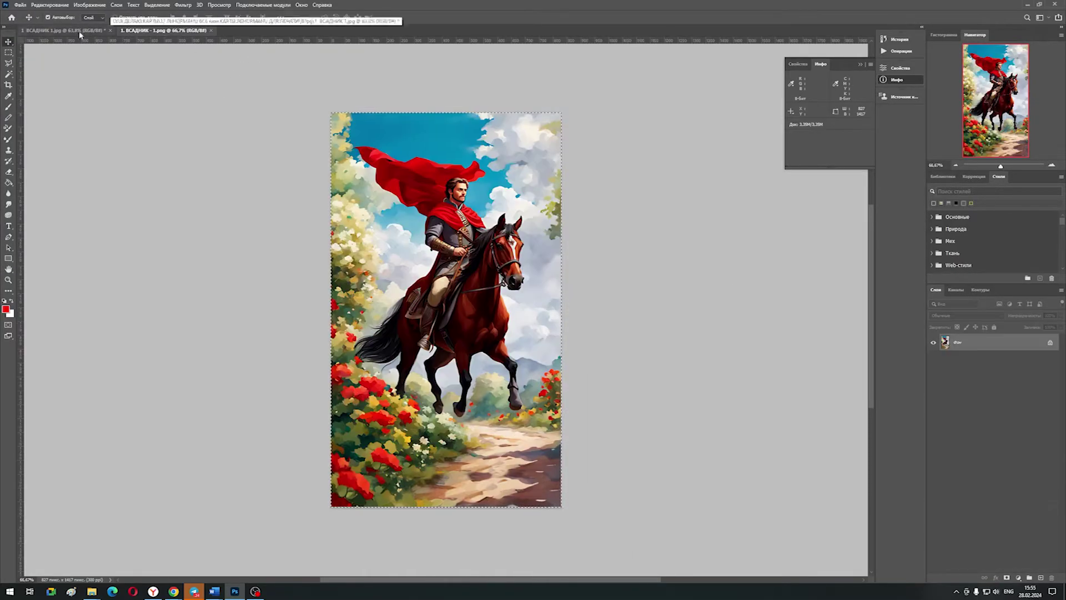
{"action": "key", "text": "ctrl+w"}
{"action": "scroll", "coordinate": [977, 444], "scroll_direction": "down", "scroll_amount": 4}
{"action": "left_click", "coordinate": [978, 480]}
{"action": "key", "text": "Delete"}
{"action": "scroll", "coordinate": [947, 472], "scroll_direction": "up", "scroll_amount": 4}
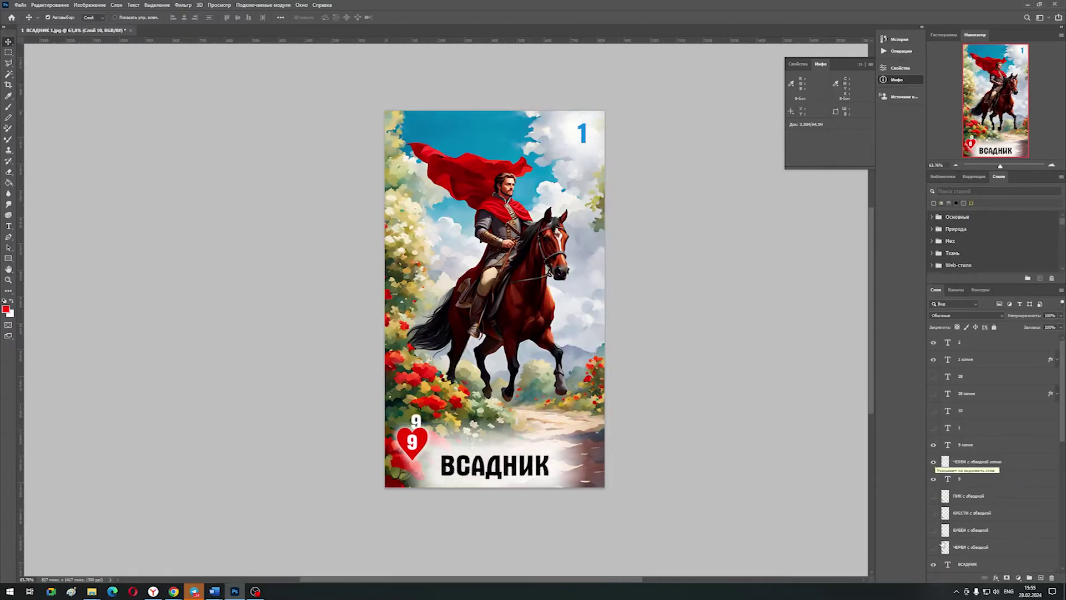
Step: Hide the copied 9 and heart layers and show the original heart with its 9
{"action": "left_click_drag", "start_coordinate": [934, 445], "coordinate": [941, 464]}
{"action": "left_click", "coordinate": [20, 4]}
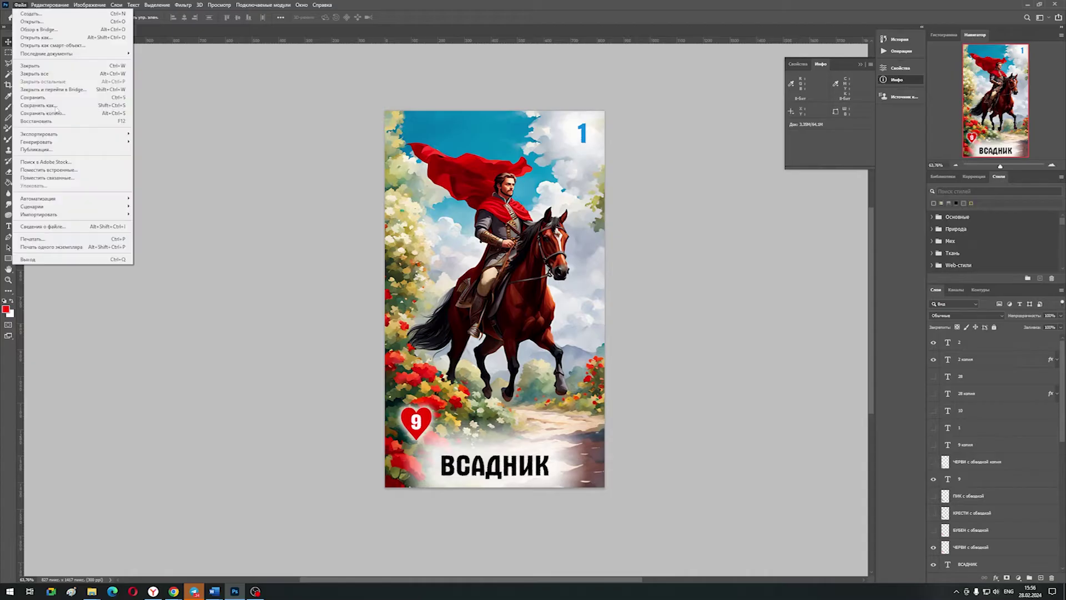
{"action": "left_click", "coordinate": [933, 445]}
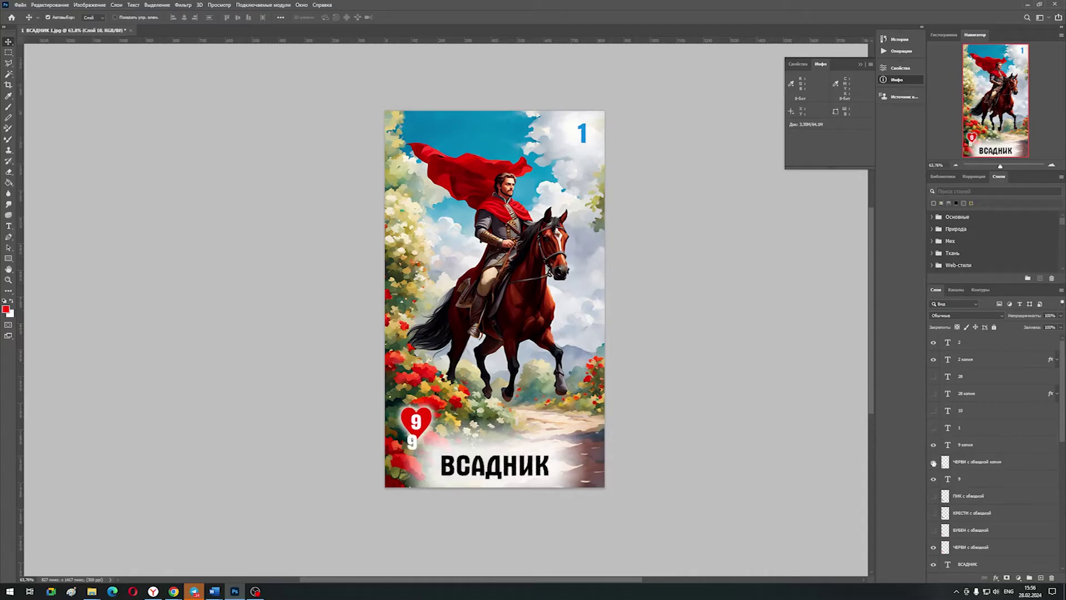
{"action": "left_click", "coordinate": [934, 462]}
{"action": "left_click_drag", "start_coordinate": [933, 463], "coordinate": [934, 451]}
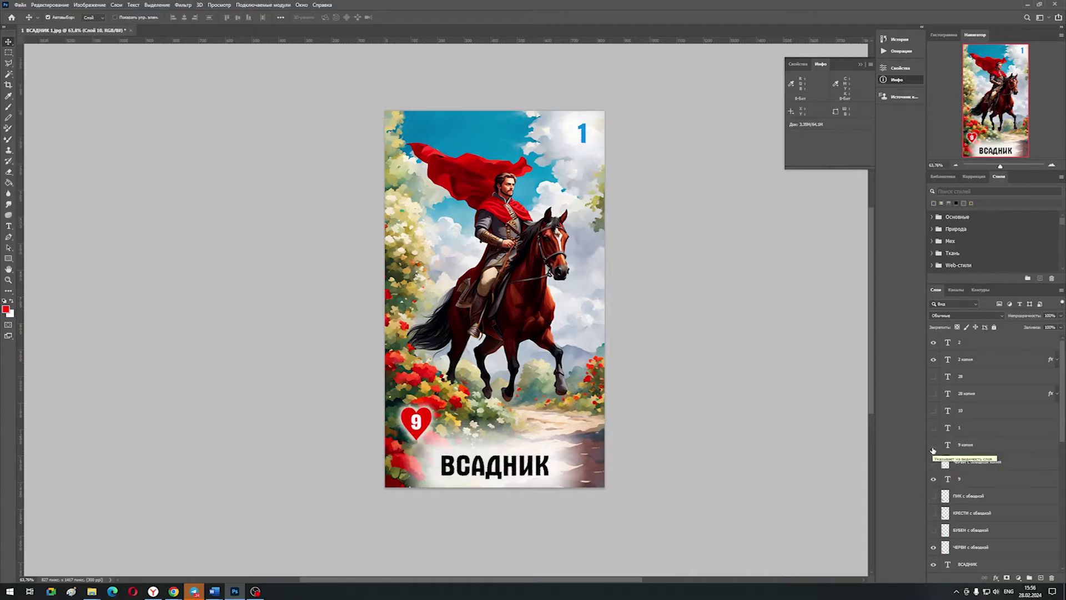
Step: Flatten all layers of the second rider card into a single background layer
{"action": "left_click", "coordinate": [20, 4]}
{"action": "left_click", "coordinate": [20, 5]}
{"action": "scroll", "coordinate": [988, 445], "scroll_direction": "down", "scroll_amount": 5}
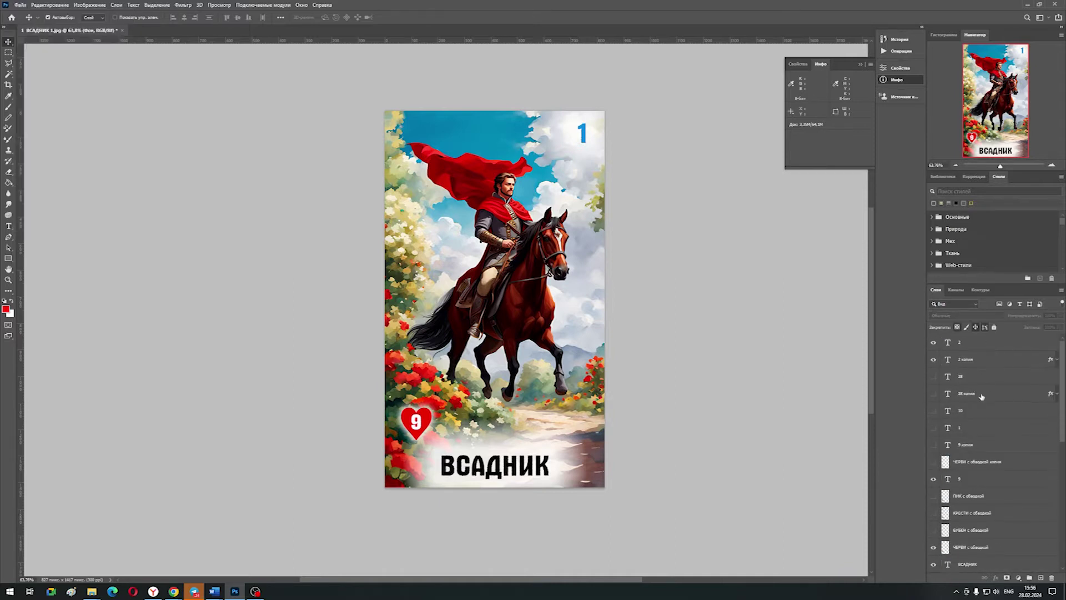
{"action": "scroll", "coordinate": [967, 343], "scroll_direction": "up", "scroll_amount": 5}
{"action": "key", "text": "ctrl+shift+e"}
Step: Save the second rider card as the PNG file "1 ВСАДНИК 2" in the "! ДЛЯ ПЕЧАТИ" folder
{"action": "key", "text": "ctrl+shift+s"}
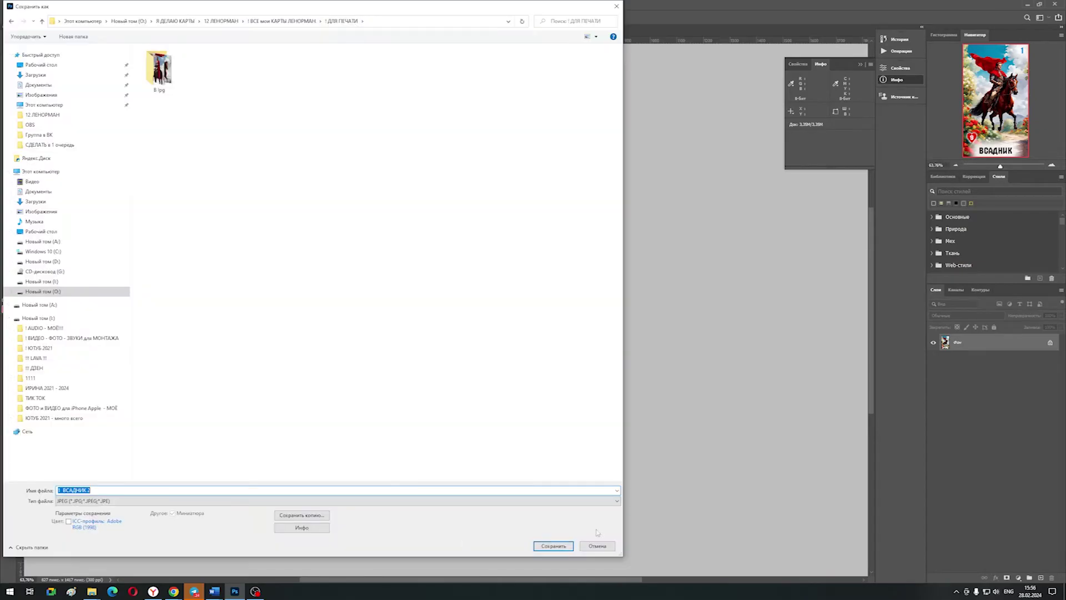
{"action": "left_click", "coordinate": [614, 500]}
{"action": "left_click", "coordinate": [578, 465]}
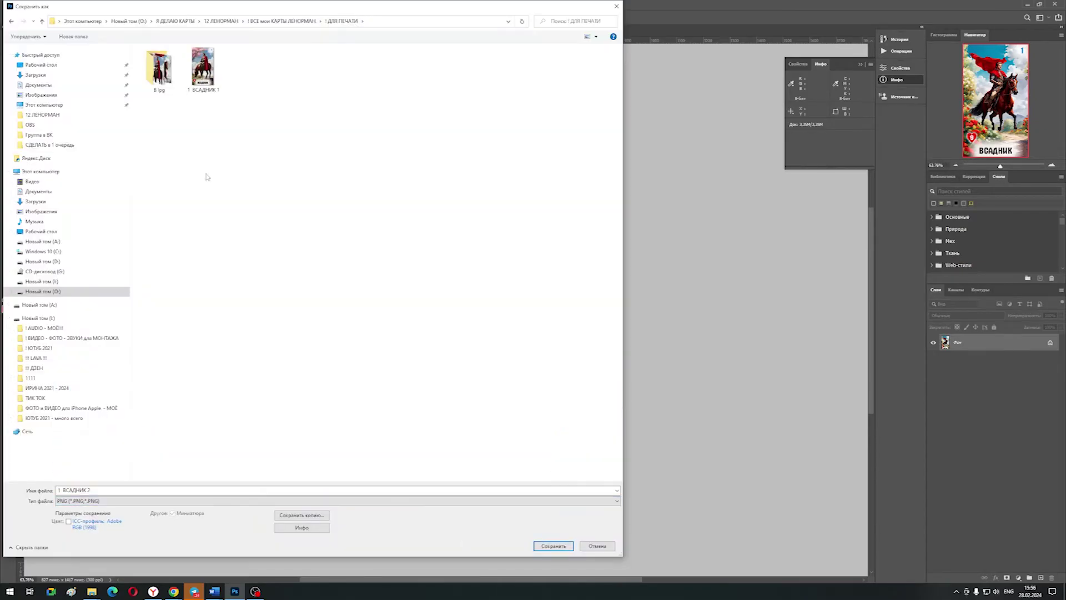
{"action": "left_click", "coordinate": [554, 546]}
{"action": "key", "text": "Return"}
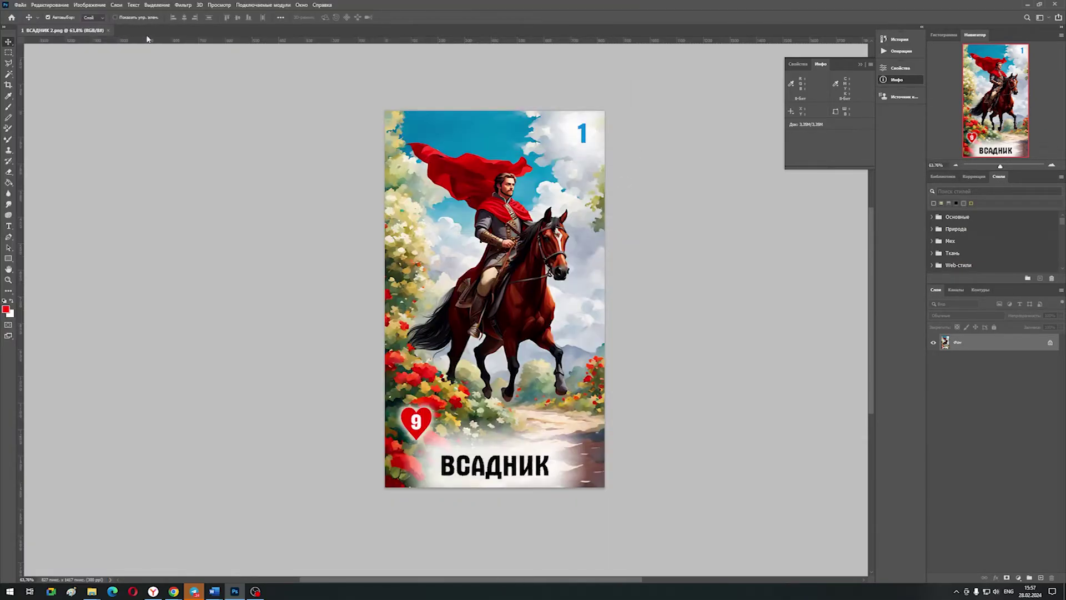
Step: Check the card numbers and suits in the Word list, and open the clover picture "2 КЛЕВЕР 4.png" in Photoshop
{"action": "left_click", "coordinate": [234, 592]}
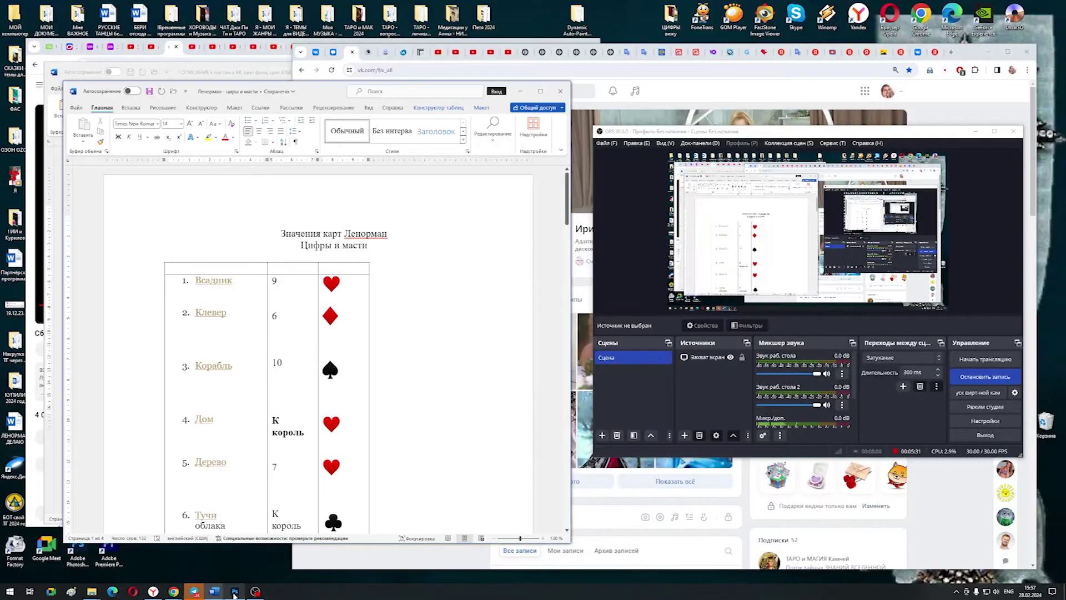
{"action": "left_click", "coordinate": [234, 592]}
{"action": "key", "text": "ctrl+o"}
{"action": "left_click", "coordinate": [509, 69]}
{"action": "left_click", "coordinate": [554, 69], "text": "shift"}
{"action": "key", "text": "Return"}
{"action": "key", "text": "Return"}
{"action": "key", "text": "Return"}
Step: Restore the card's layers and paste the clover picture above the rider picture
{"action": "left_click", "coordinate": [180, 30]}
{"action": "left_click", "coordinate": [51, 30]}
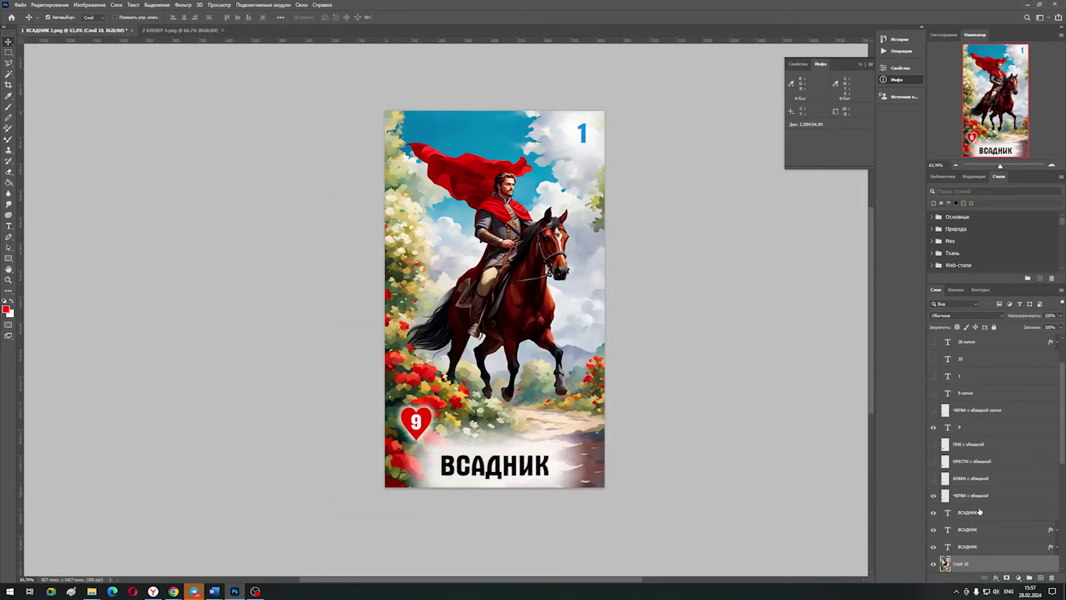
{"action": "key", "text": "ctrl+v"}
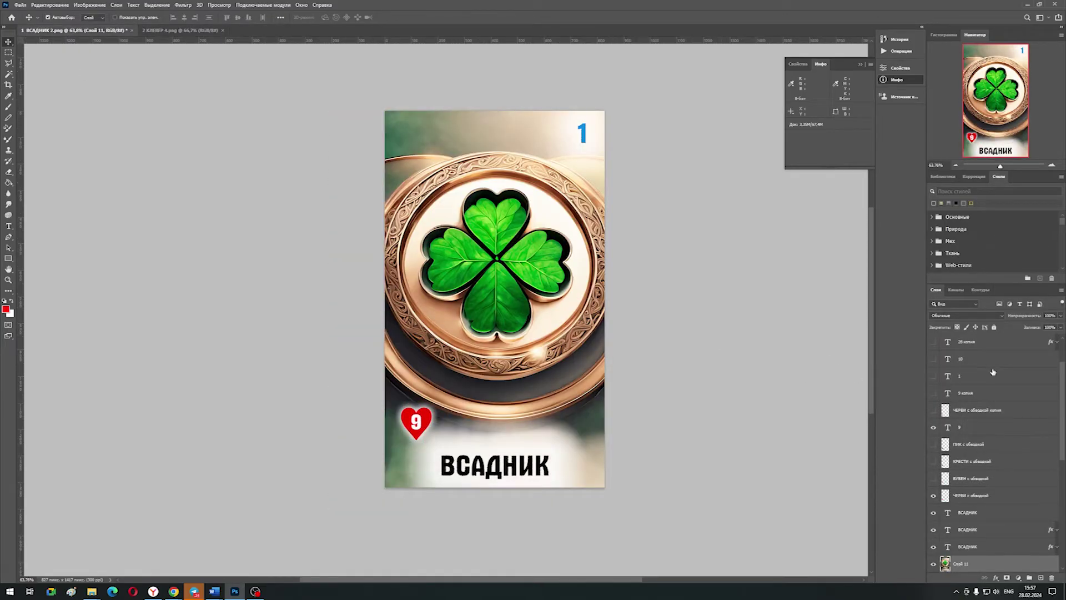
Step: Change the card number in the card's upper-right corner to 2
{"action": "scroll", "coordinate": [989, 361], "scroll_direction": "up", "scroll_amount": 3}
{"action": "double_click", "coordinate": [948, 342]}
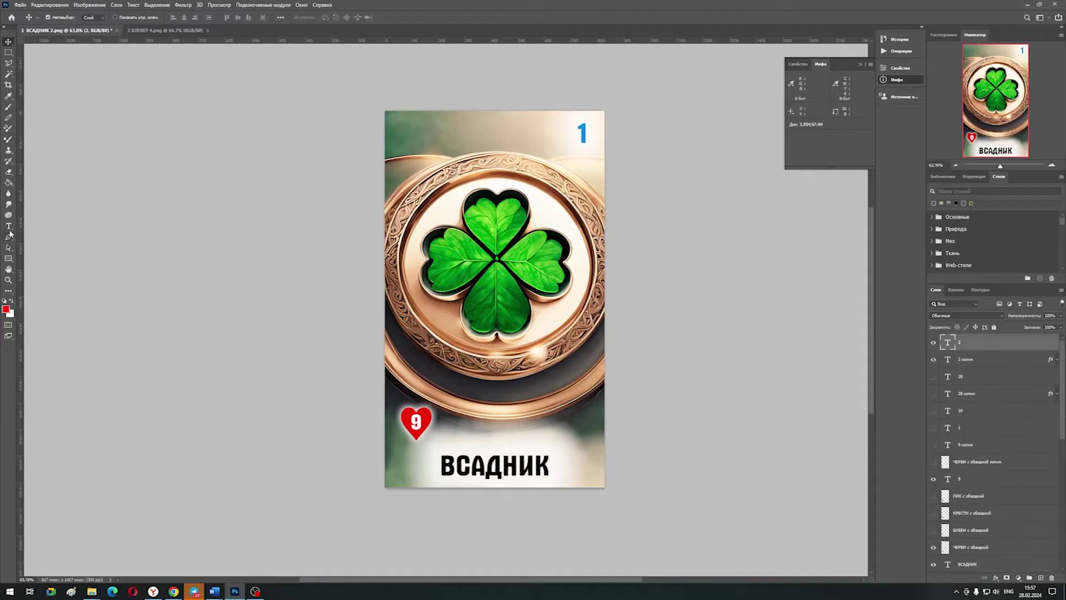
{"action": "key", "text": "Escape"}
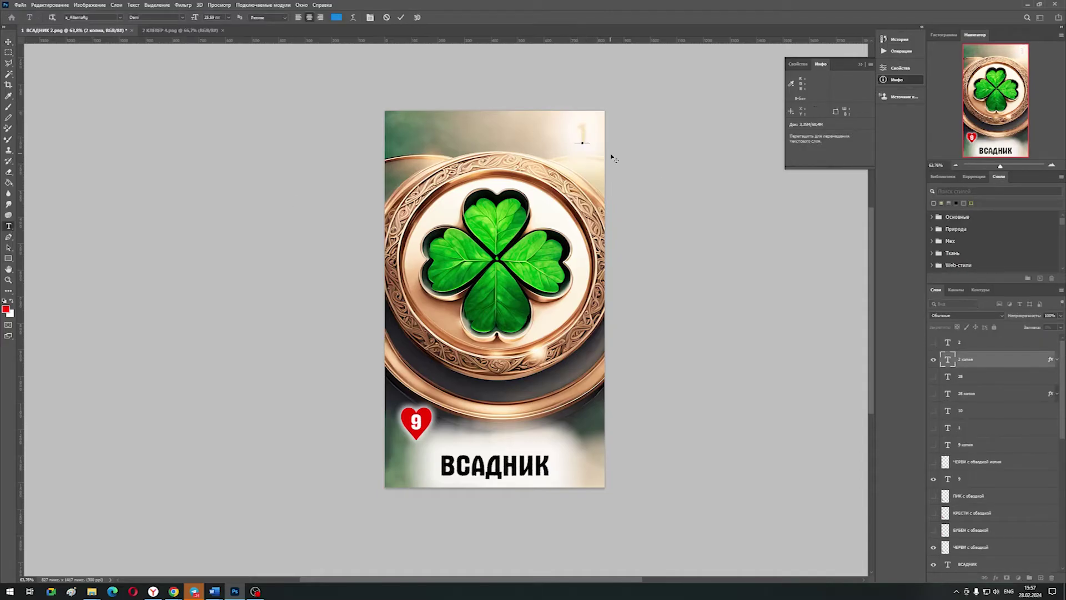
Step: Change the duplicate rank below the heart to 6
{"action": "left_click", "coordinate": [964, 479]}
{"action": "left_click", "coordinate": [971, 448]}
{"action": "double_click", "coordinate": [412, 440]}
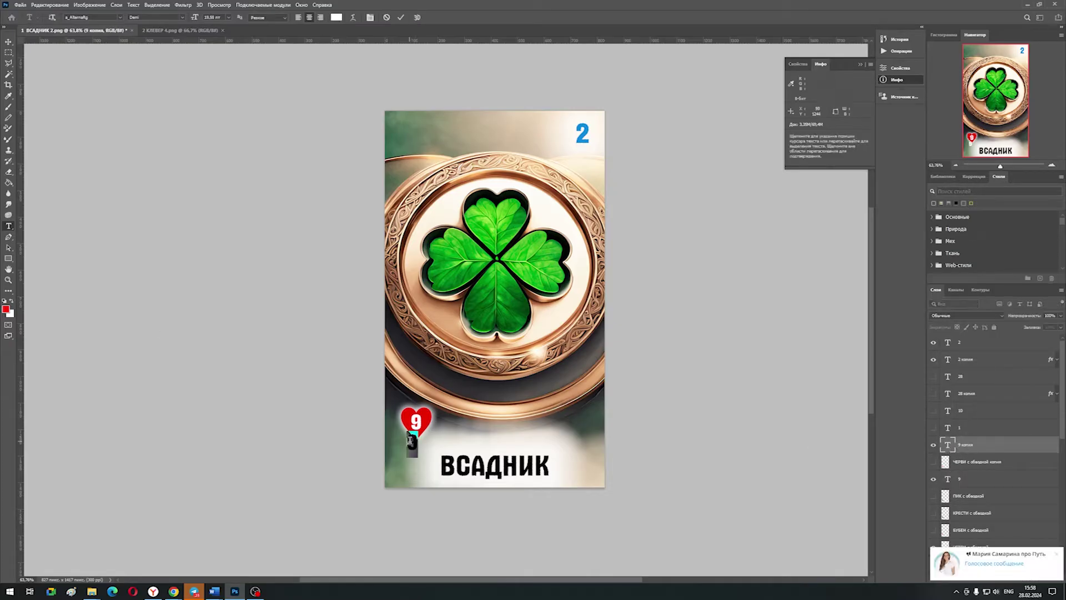
{"action": "left_click", "coordinate": [934, 445]}
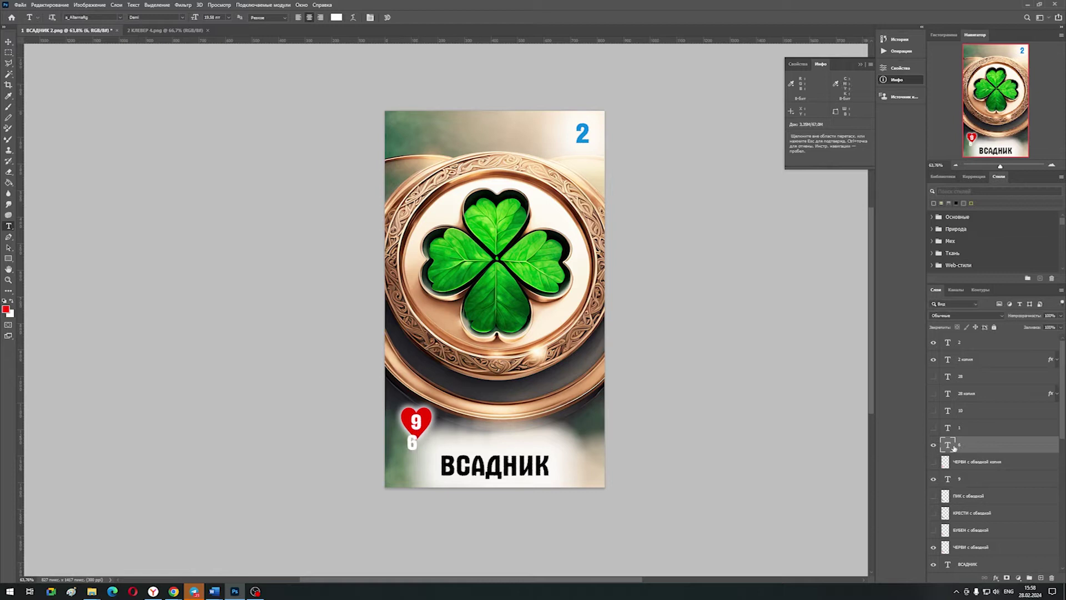
Step: Delete the duplicate rank and heart layers, and replace the visible heart with the outlined diamond
{"action": "left_click", "coordinate": [934, 462]}
{"action": "left_click", "coordinate": [963, 462], "text": "shift"}
{"action": "key", "text": "Delete"}
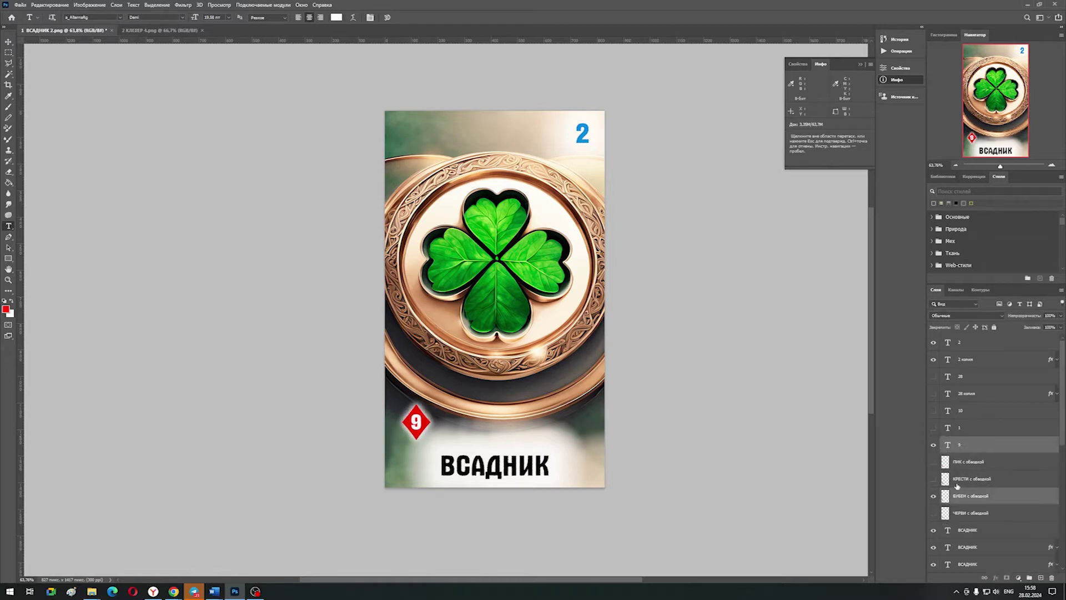
Step: Move the rank together with all outlined suit layers about 19 px right and 30 px down
{"action": "left_click", "coordinate": [969, 513], "text": "shift"}
{"action": "key", "text": "v"}
{"action": "left_click_drag", "start_coordinate": [417, 411], "coordinate": [424, 421]}
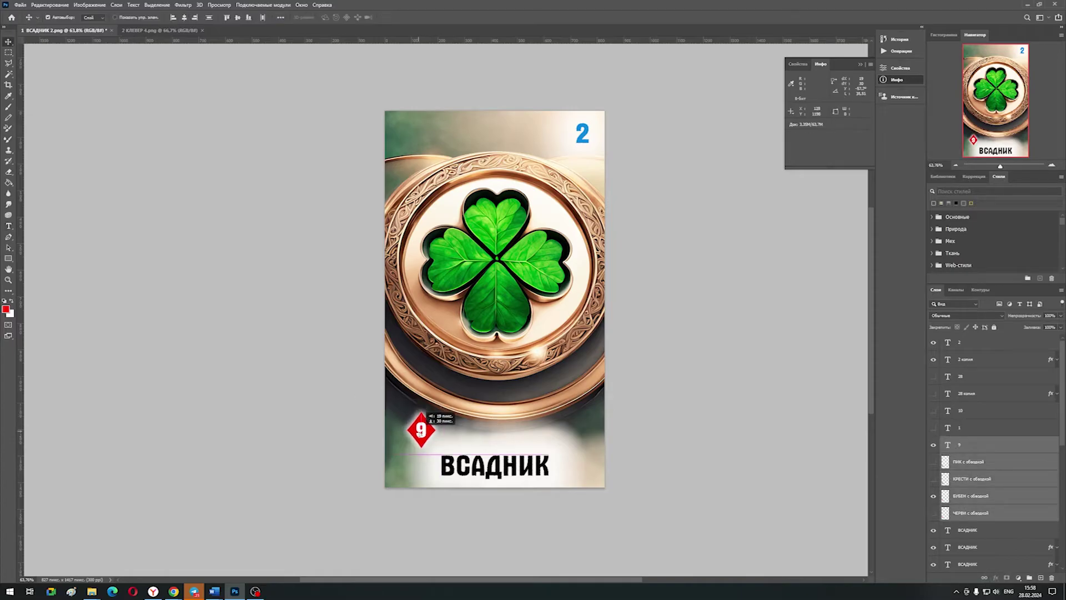
Step: Try setting the rank on the diamond to 6
{"action": "double_click", "coordinate": [948, 444]}
{"action": "type", "text": "6"}
{"action": "left_click", "coordinate": [9, 44]}
{"action": "key", "text": "ctrl+z"}
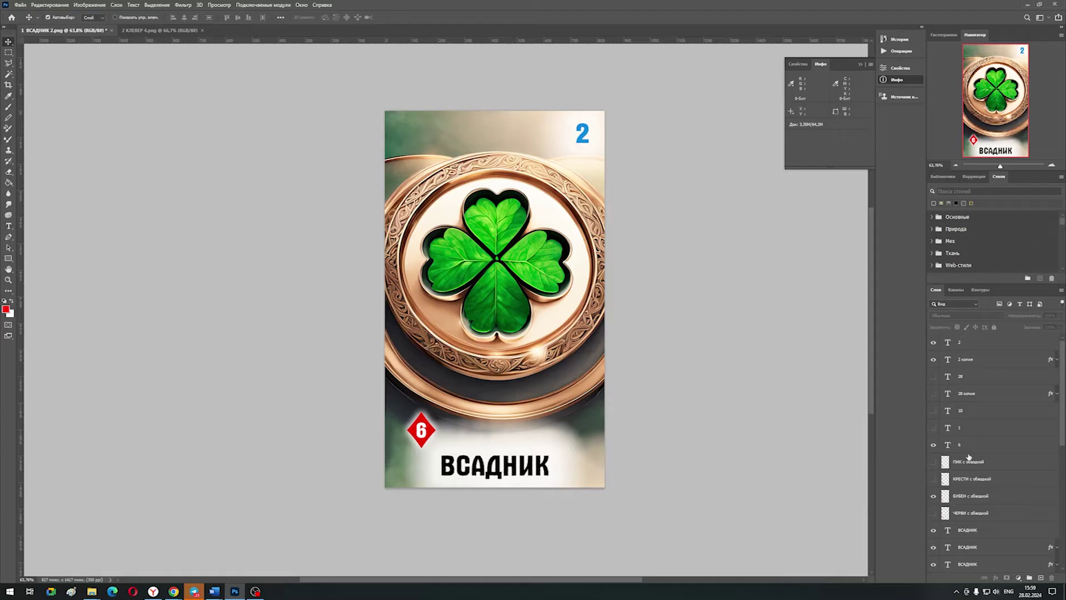
Step: Hide the clover picture layer and swap the diamond back to the outlined heart on the rider card
{"action": "scroll", "coordinate": [973, 444], "scroll_direction": "down", "scroll_amount": 3}
{"action": "left_click", "coordinate": [934, 479]}
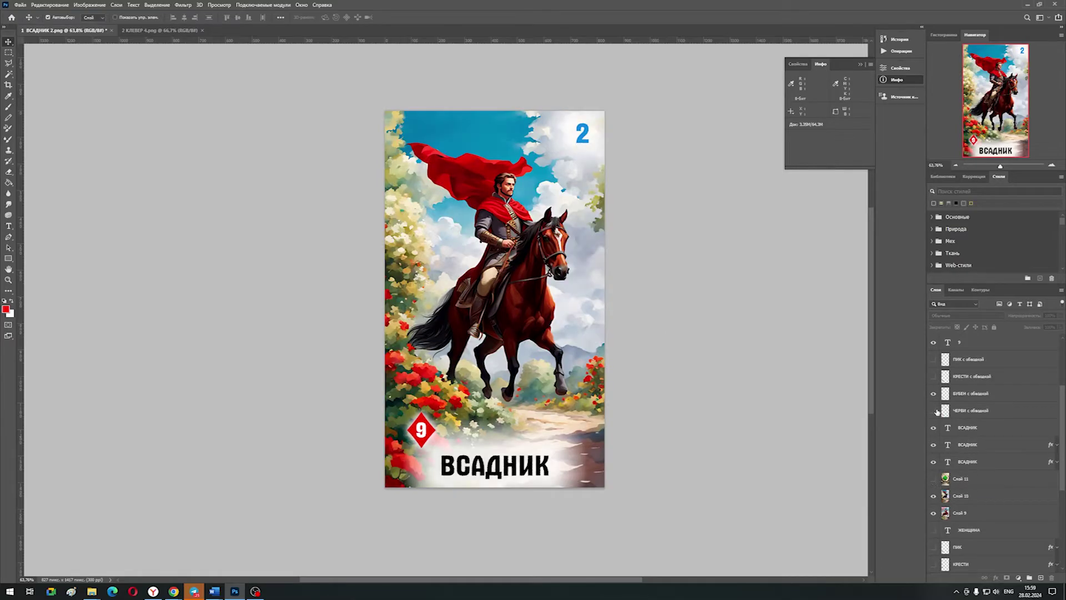
{"action": "left_click", "coordinate": [933, 410]}
{"action": "left_click", "coordinate": [934, 393]}
Step: Change the rider card's number in its upper-right corner to 1
{"action": "scroll", "coordinate": [977, 417], "scroll_direction": "up", "scroll_amount": 3}
{"action": "double_click", "coordinate": [947, 342]}
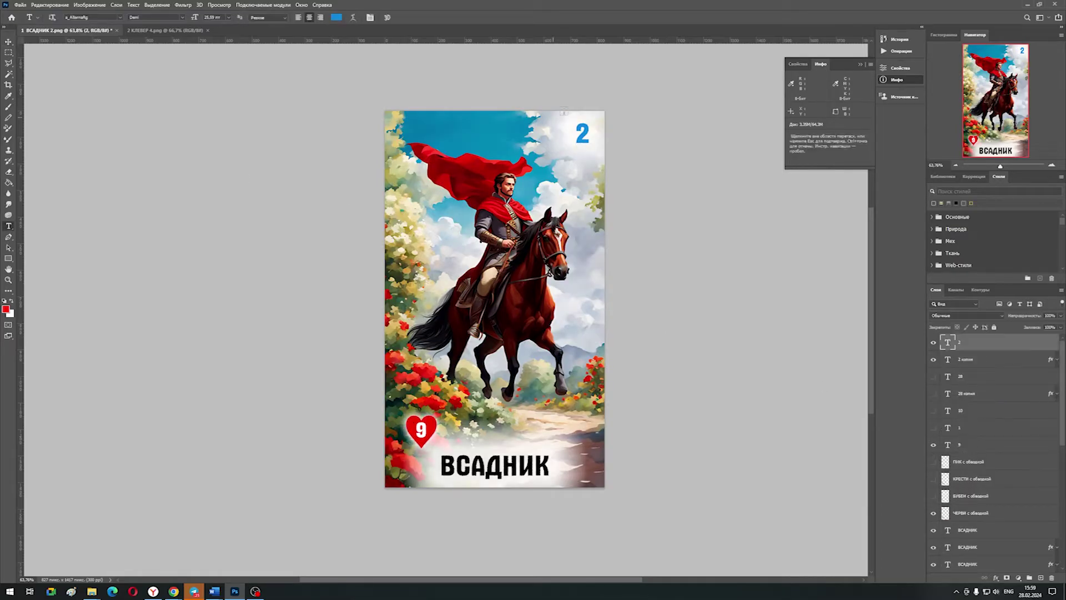
{"action": "left_click", "coordinate": [934, 342]}
{"action": "double_click", "coordinate": [948, 360]}
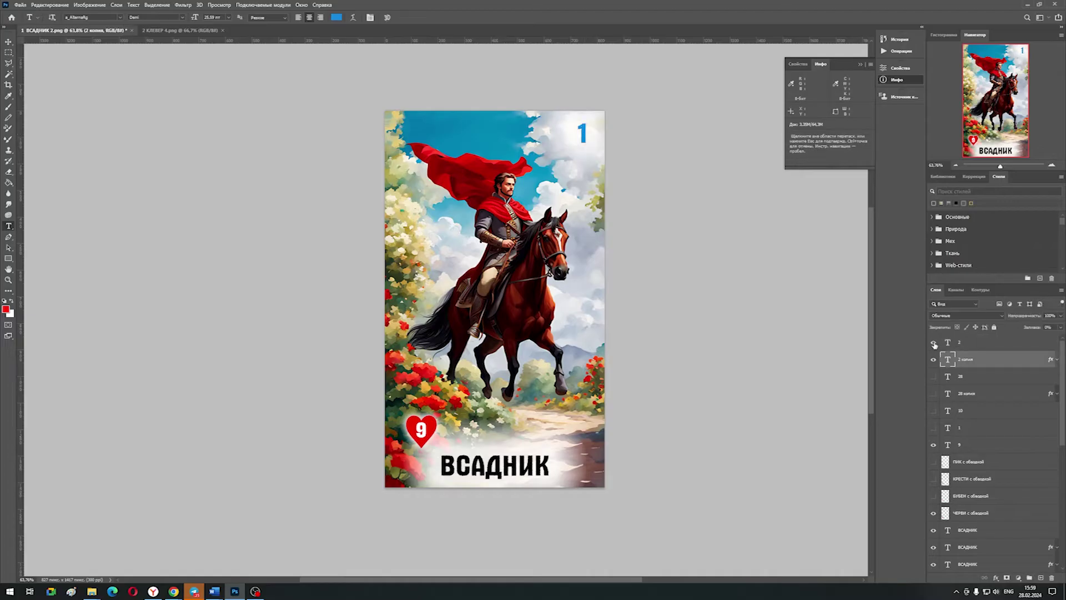
Step: Move the three ВСАДНИК title layers together slightly to the left on the rider card
{"action": "scroll", "coordinate": [984, 465], "scroll_direction": "down", "scroll_amount": 1}
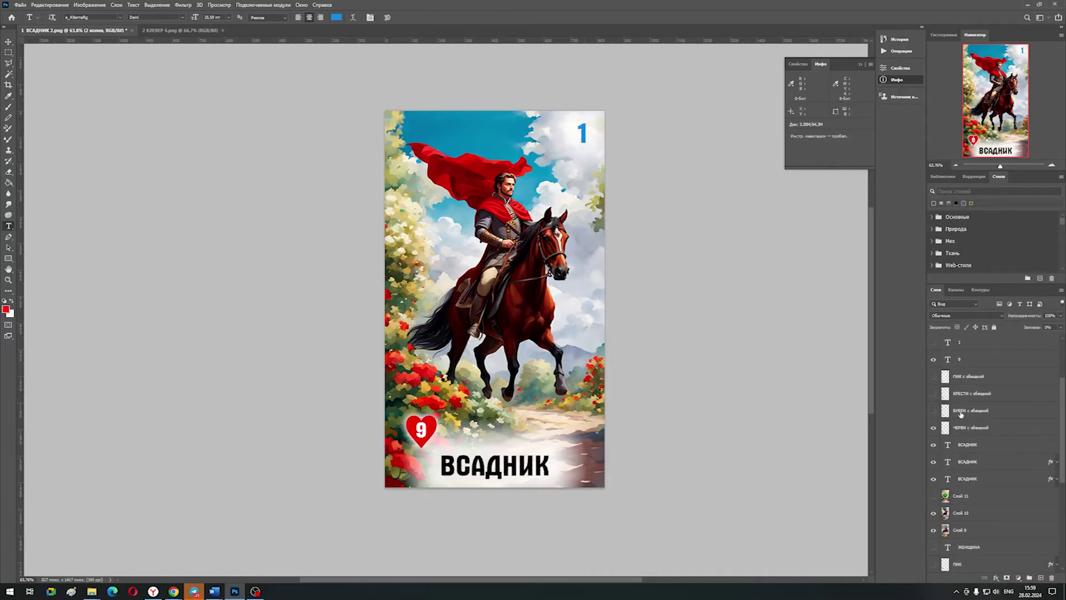
{"action": "left_click", "coordinate": [969, 513]}
{"action": "left_click", "coordinate": [969, 547], "text": "shift"}
{"action": "key", "text": "v"}
{"action": "left_click_drag", "start_coordinate": [470, 470], "coordinate": [463, 466]}
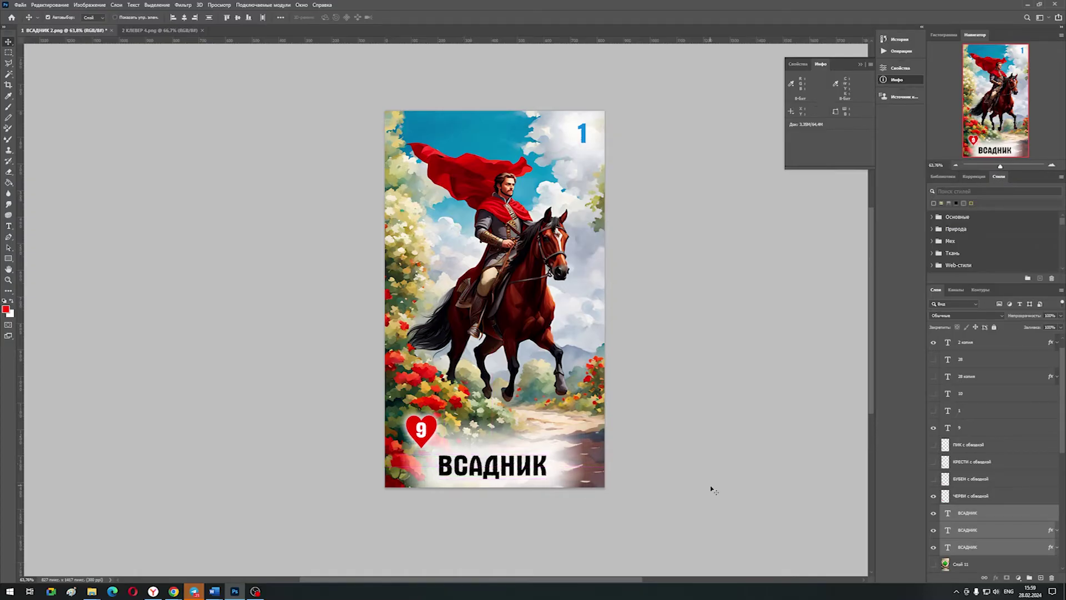
Step: Move the rank 9 together with all four outlined suit layers slightly to the left
{"action": "scroll", "coordinate": [974, 432], "scroll_direction": "up", "scroll_amount": 1}
{"action": "left_click", "coordinate": [974, 445]}
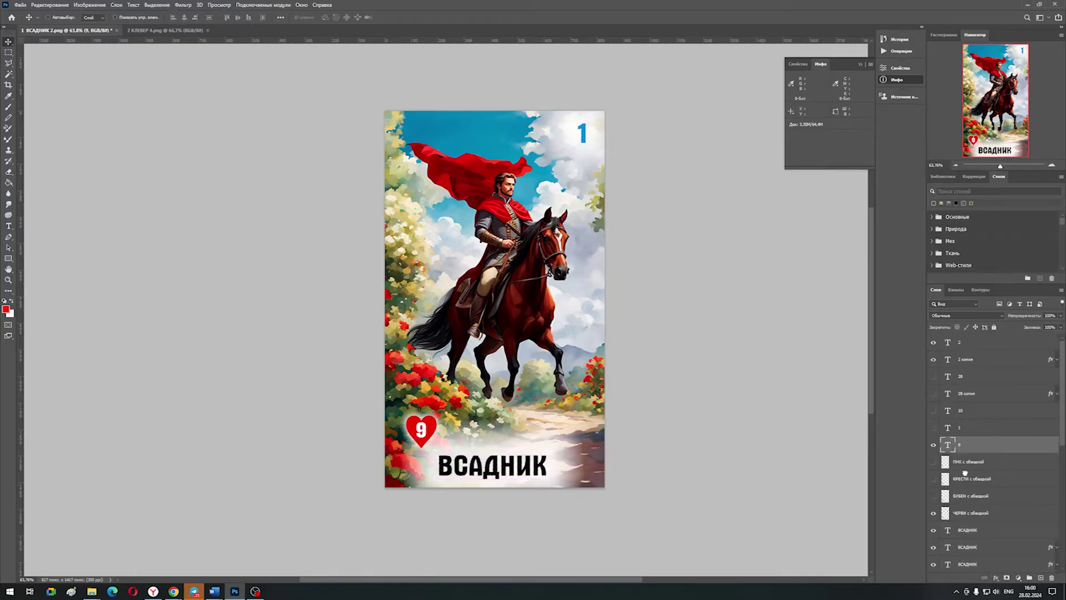
{"action": "left_click", "coordinate": [970, 512], "text": "shift"}
{"action": "left_click_drag", "start_coordinate": [428, 435], "coordinate": [420, 434]}
{"action": "left_click", "coordinate": [1051, 557]}
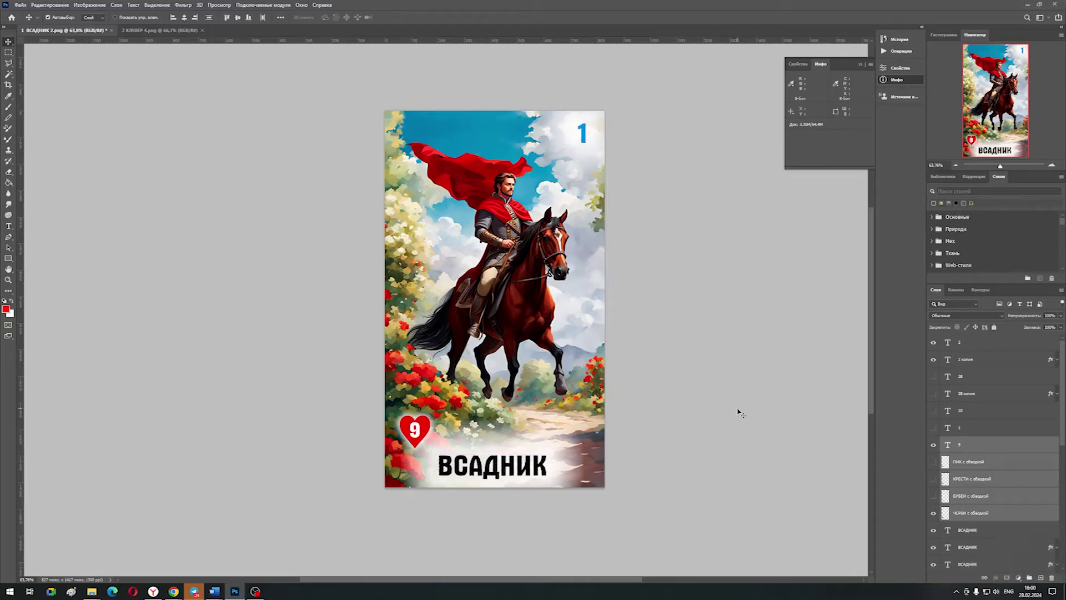
{"action": "left_click", "coordinate": [738, 411]}
{"action": "left_click", "coordinate": [20, 4]}
{"action": "left_click", "coordinate": [61, 106]}
{"action": "left_click", "coordinate": [616, 505]}
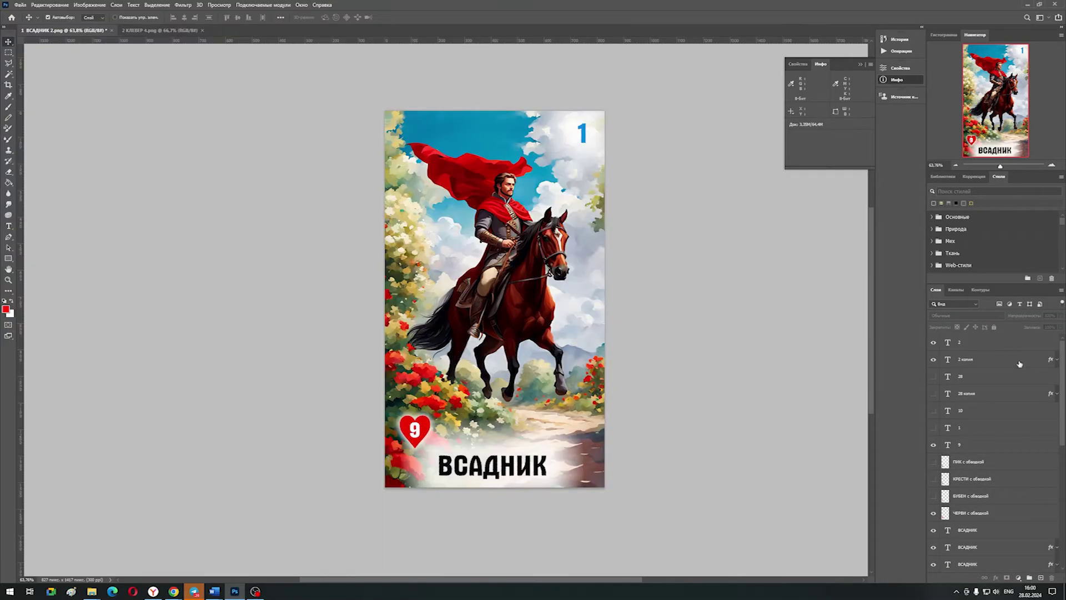
Step: Flatten all layers of the rider card into a single background
{"action": "scroll", "coordinate": [987, 555], "scroll_direction": "down", "scroll_amount": 10}
{"action": "right_click", "coordinate": [987, 554]}
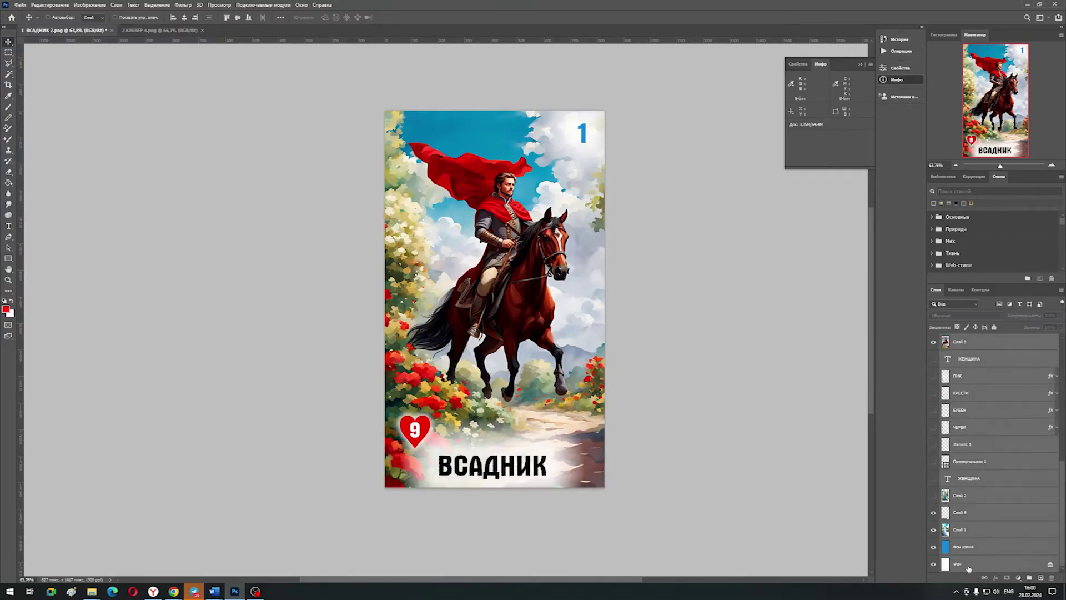
{"action": "left_click", "coordinate": [988, 461]}
Step: Save the flattened rider card as the JPEG 1 ВСАДНИК 2 in the В jpg folder
{"action": "left_click", "coordinate": [20, 5]}
{"action": "left_click", "coordinate": [61, 106]}
{"action": "left_click", "coordinate": [247, 67]}
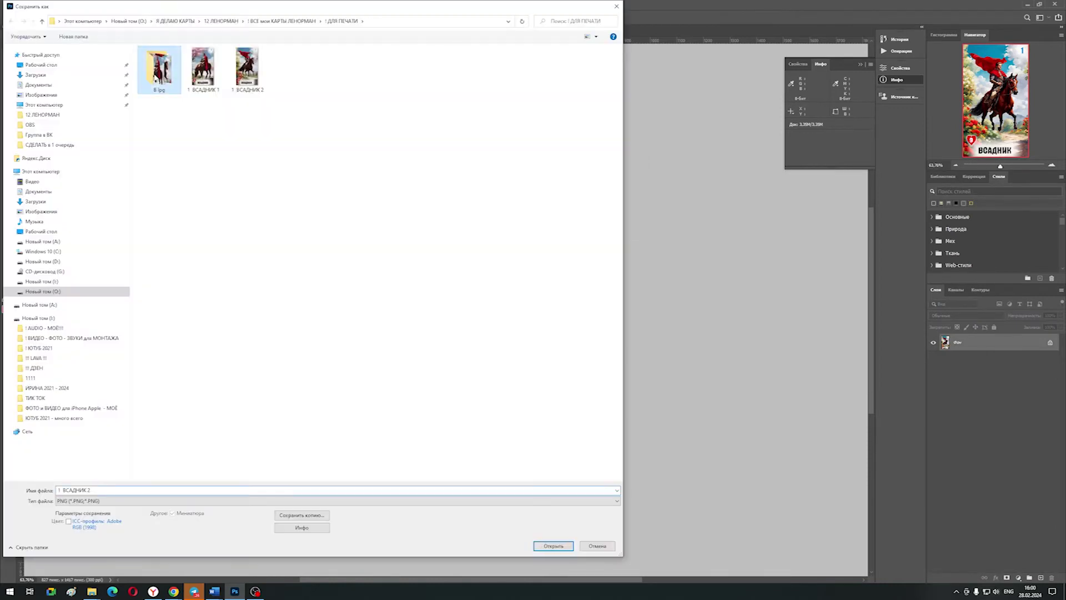
{"action": "double_click", "coordinate": [159, 70]}
{"action": "left_click", "coordinate": [616, 500]}
{"action": "left_click", "coordinate": [83, 433]}
{"action": "left_click", "coordinate": [553, 546]}
{"action": "left_click", "coordinate": [551, 297]}
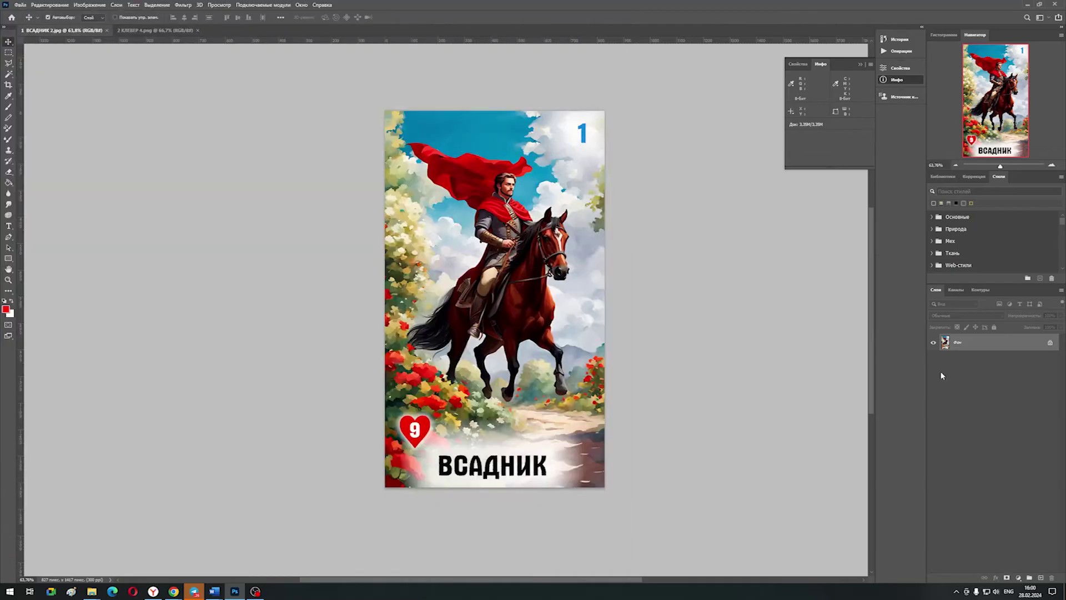
Step: Undo the flattening and hide picture layer Слой 10 so the rider on Слой 9 shows
{"action": "key", "text": "ctrl+z"}
{"action": "left_click", "coordinate": [934, 461]}
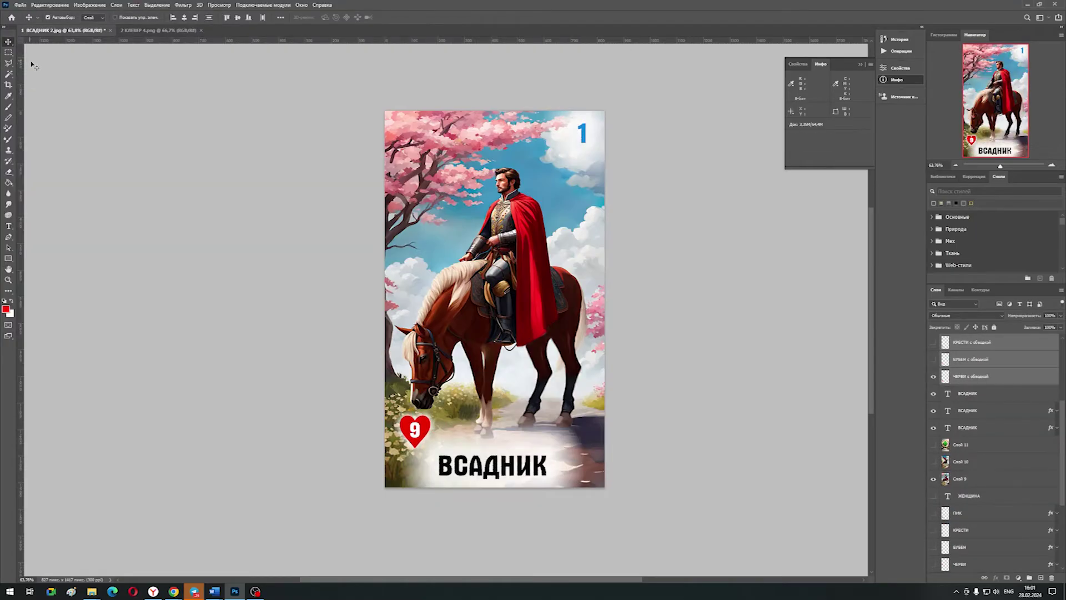
{"action": "left_click", "coordinate": [19, 4]}
{"action": "left_click", "coordinate": [34, 104]}
{"action": "key", "text": "Return"}
{"action": "scroll", "coordinate": [1000, 430], "scroll_direction": "up", "scroll_amount": 5}
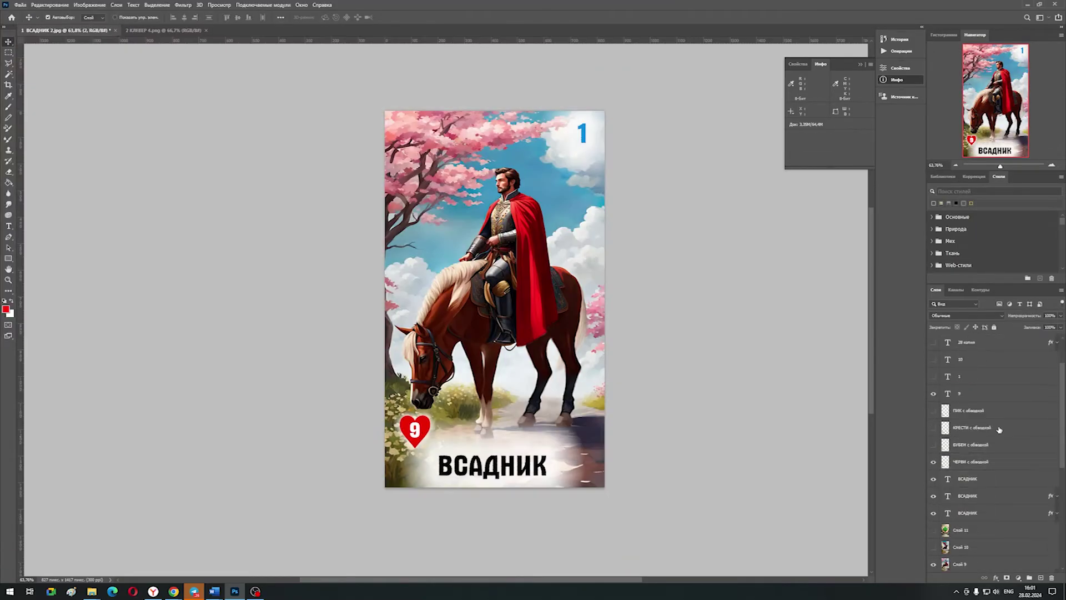
Step: Flatten the rider card with the Слой 9 picture and save it as the JPEG 1 ВСАДНИК 1
{"action": "key", "text": "ctrl+shift+e"}
{"action": "key", "text": "ctrl+shift+s"}
{"action": "key", "text": "Return"}
{"action": "key", "text": "Return"}
Step: Save the flattened rider card as the PNG 1 ВСАДНИК 1 in the ! ДЛЯ ПЕЧАТИ folder
{"action": "key", "text": "ctrl+shift+s"}
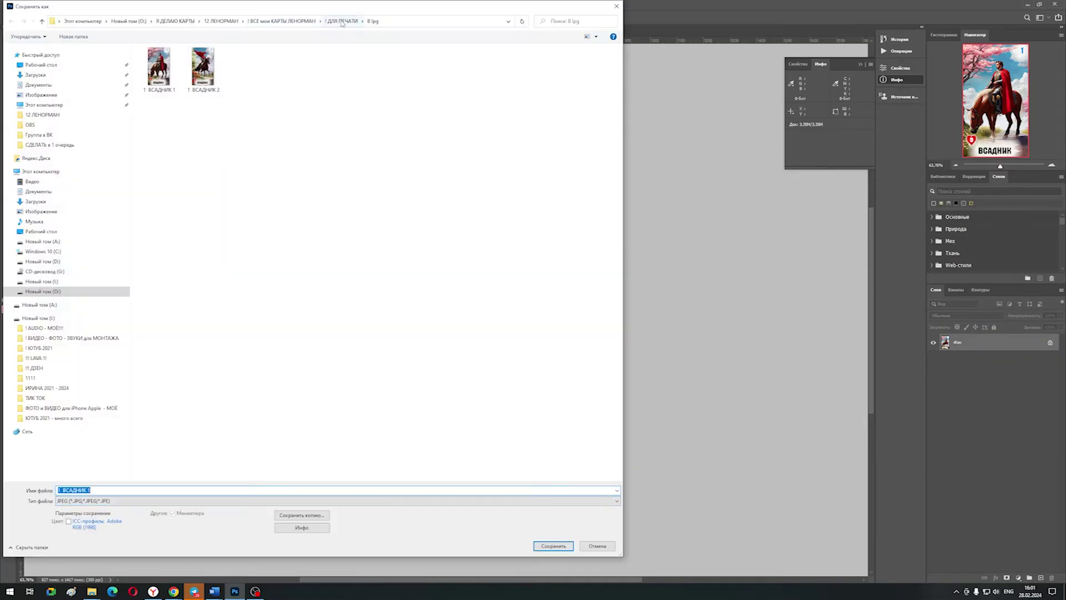
{"action": "left_click", "coordinate": [616, 501]}
{"action": "left_click", "coordinate": [557, 447]}
{"action": "left_click", "coordinate": [553, 546]}
{"action": "left_click", "coordinate": [581, 295]}
Step: Undo the flattening and show the clover picture layer Слой 11 on the card
{"action": "key", "text": "ctrl+z"}
{"action": "key", "text": "ctrl+z"}
{"action": "key", "text": "ctrl+z"}
{"action": "key", "text": "ctrl+z"}
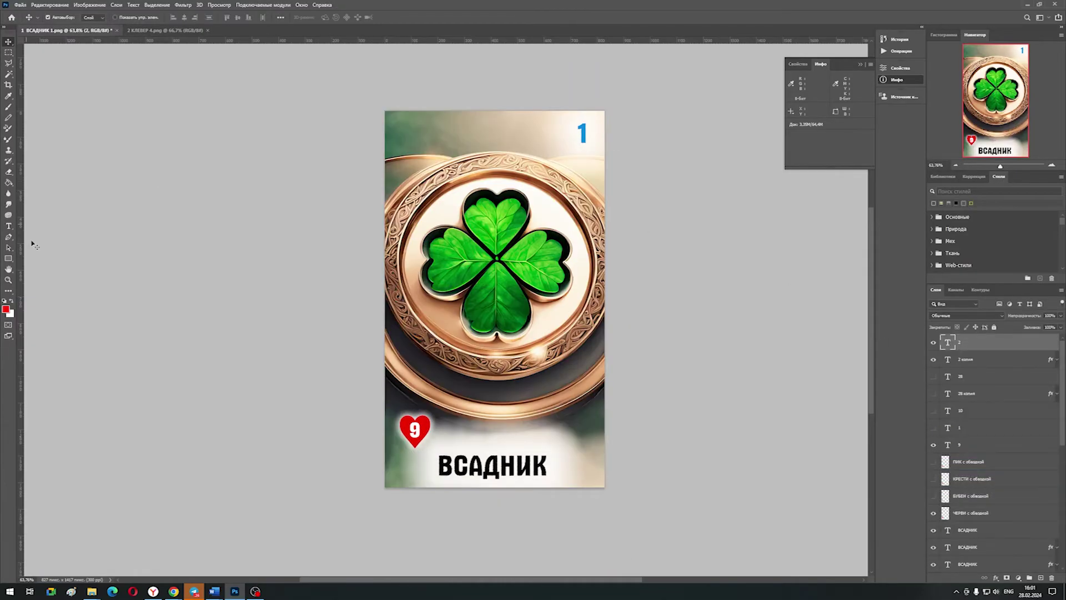
Step: Change the clover card's number in its upper-right corner to 2
{"action": "left_click", "coordinate": [9, 226]}
{"action": "double_click", "coordinate": [580, 135]}
{"action": "key", "text": "ctrl+z"}
{"action": "double_click", "coordinate": [578, 134]}
{"action": "key", "text": "Escape"}
Step: Set the clover card's rank to 6 and swap the outlined heart for the outlined diamond
{"action": "left_click", "coordinate": [418, 429]}
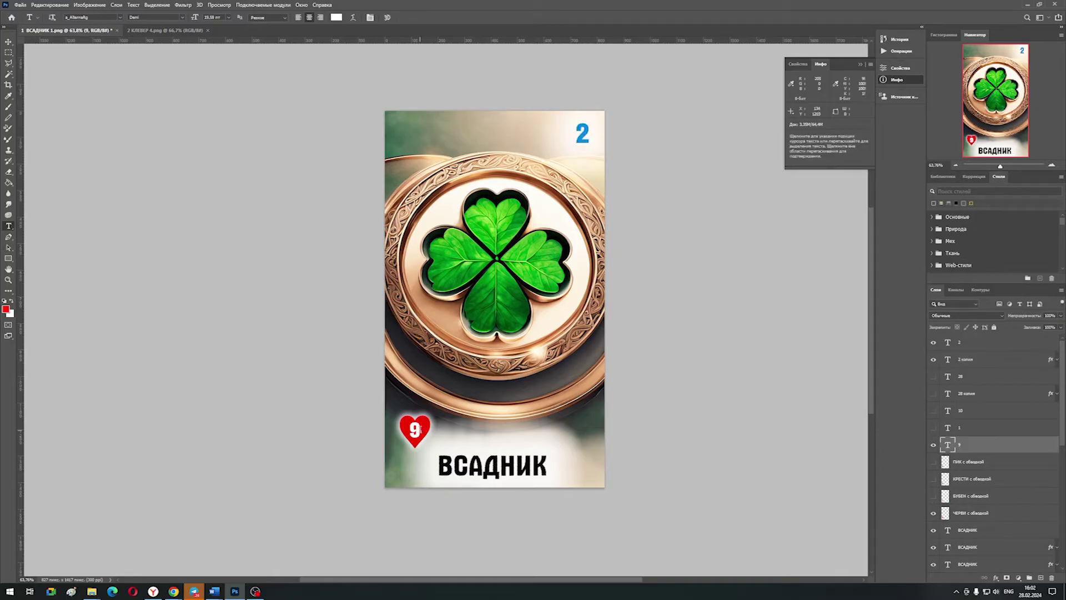
{"action": "left_click", "coordinate": [934, 513]}
{"action": "left_click", "coordinate": [934, 495]}
Step: Retype the black front title layer as КЛЕВЕР and hide that layer
{"action": "scroll", "coordinate": [978, 472], "scroll_direction": "down", "scroll_amount": 3}
{"action": "double_click", "coordinate": [967, 428]}
{"action": "left_click_drag", "start_coordinate": [449, 465], "coordinate": [552, 469]}
{"action": "type", "text": "RKTDTH"}
{"action": "key", "text": "ctrl+z"}
{"action": "key", "text": "alt+shift"}
{"action": "type", "text": "КЛЕВЕР"}
{"action": "left_click", "coordinate": [934, 428]}
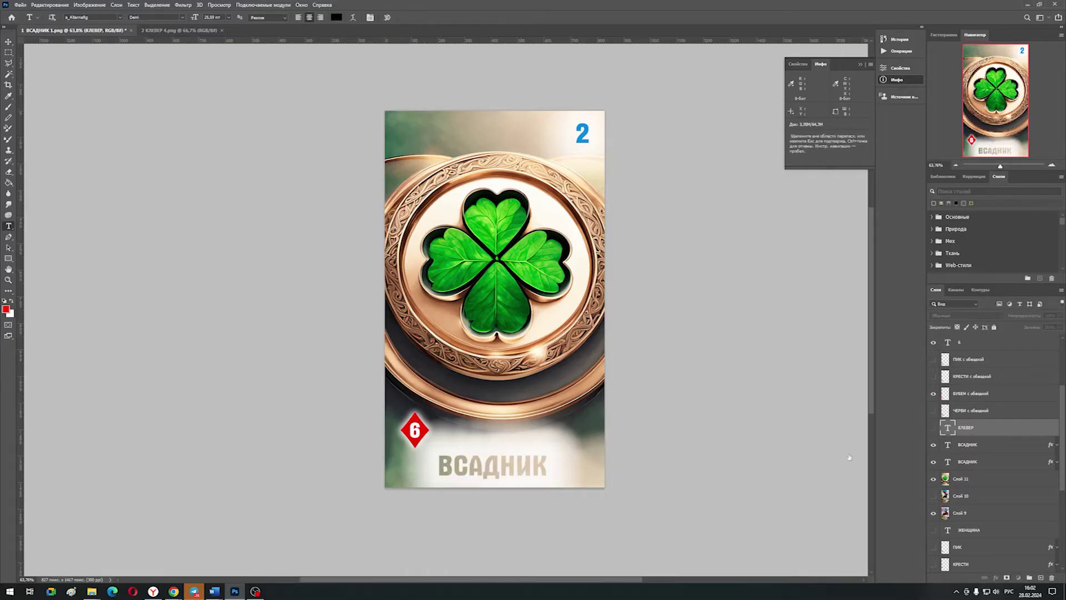
Step: Retype the two remaining ВСАДНИК title layers as КЛЕВЕР and show all three title layers
{"action": "double_click", "coordinate": [948, 444]}
{"action": "type", "text": "КЛЕВЕР"}
{"action": "key", "text": "Escape"}
{"action": "double_click", "coordinate": [948, 461]}
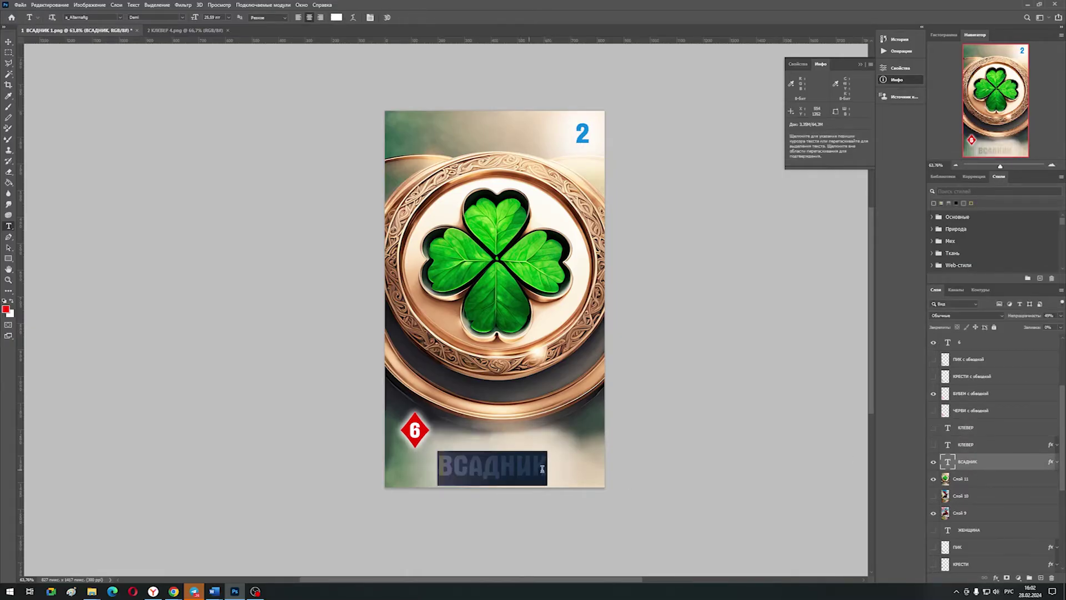
{"action": "type", "text": "КЛЕВЕР"}
{"action": "key", "text": "Escape"}
{"action": "key", "text": "v"}
{"action": "left_click", "coordinate": [933, 428]}
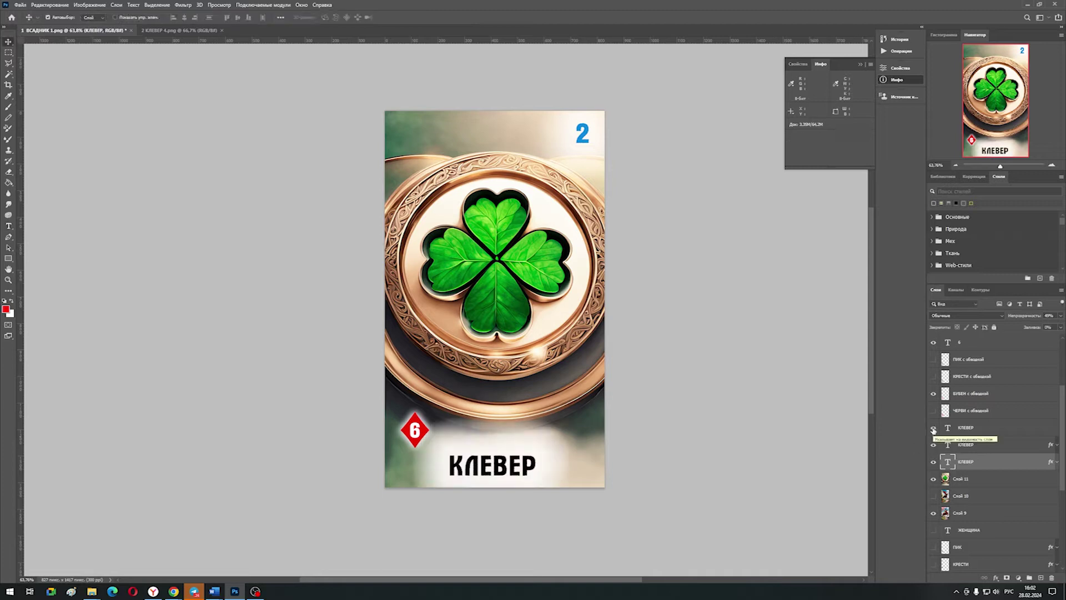
Step: Flatten the clover card and save it as the PNG 2 КЛЕВЕР 1 in the ! ДЛЯ ПЕЧАТИ folder
{"action": "key", "text": "ctrl+e"}
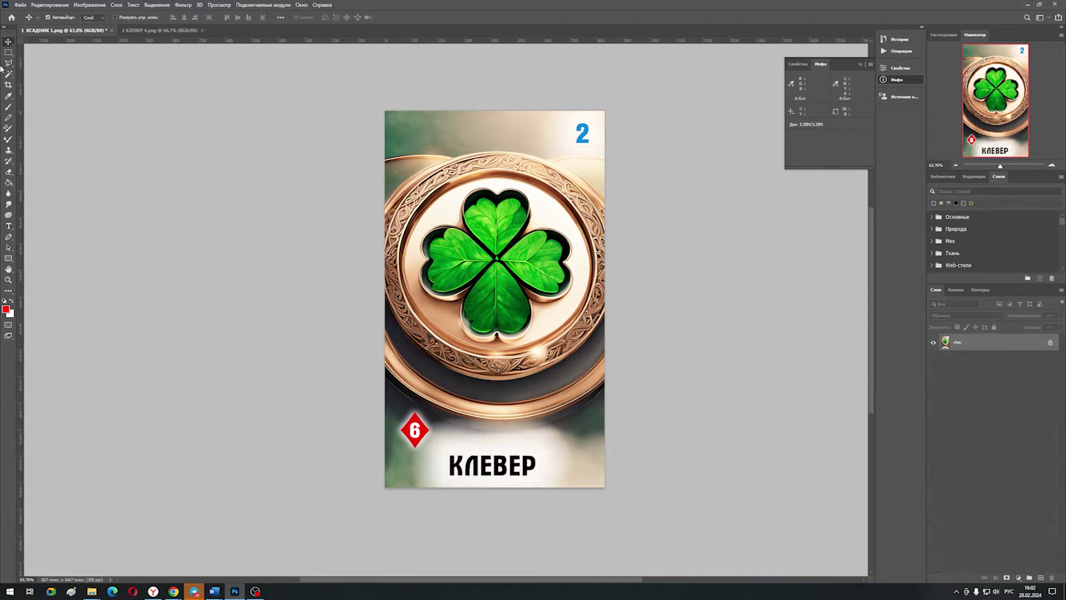
{"action": "left_click", "coordinate": [20, 5]}
{"action": "left_click", "coordinate": [43, 106]}
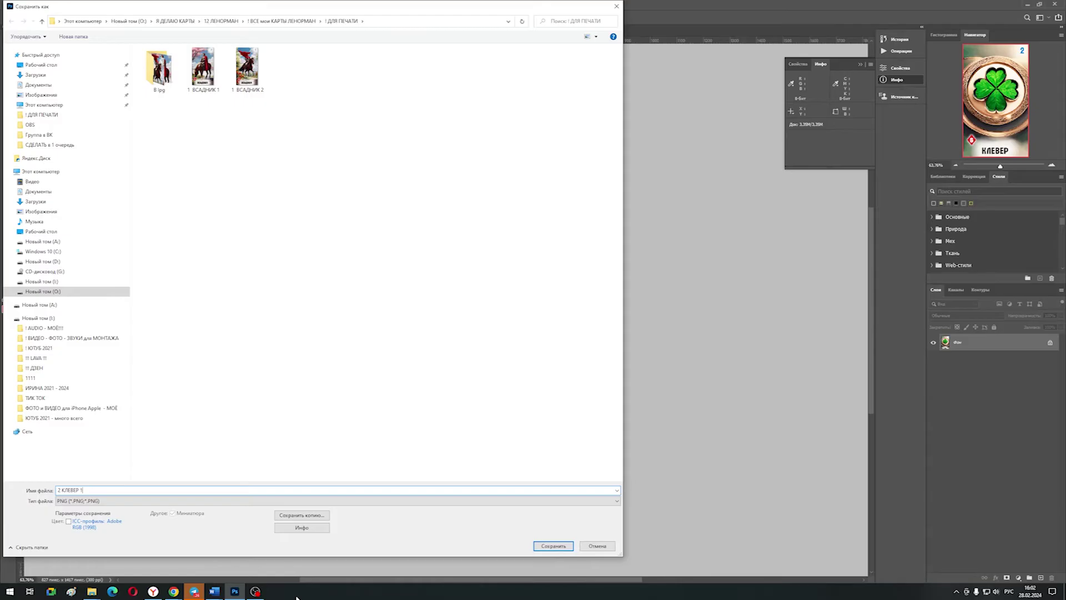
{"action": "key", "text": "Return"}
Step: Save the flattened clover card as the JPEG 2 КЛЕВЕР 1
{"action": "left_click", "coordinate": [20, 4]}
{"action": "left_click", "coordinate": [44, 105]}
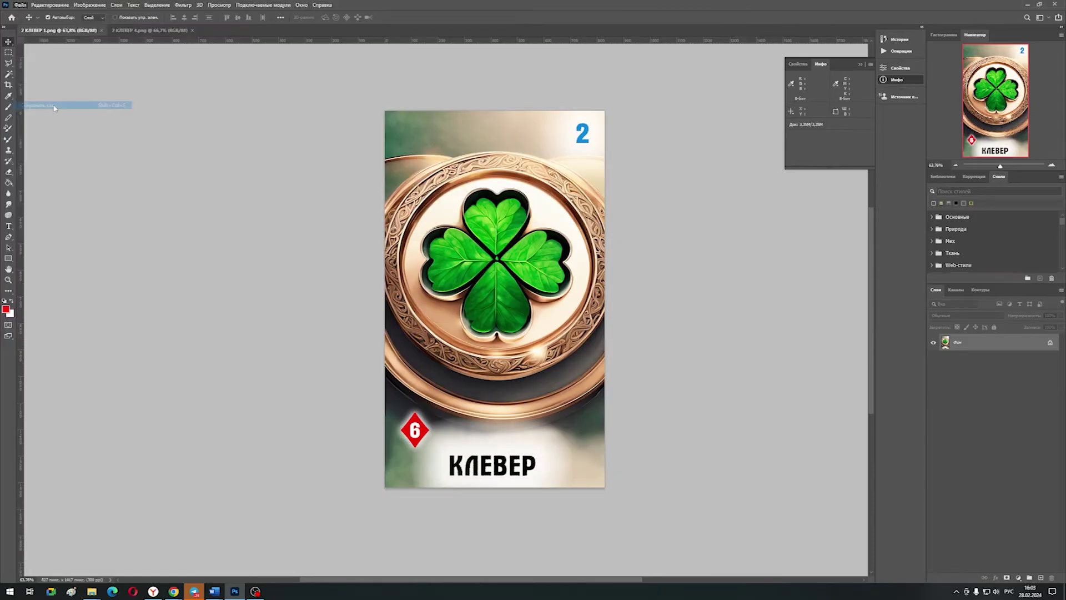
{"action": "left_click", "coordinate": [333, 501]}
{"action": "left_click", "coordinate": [166, 422]}
{"action": "key", "text": "Return"}
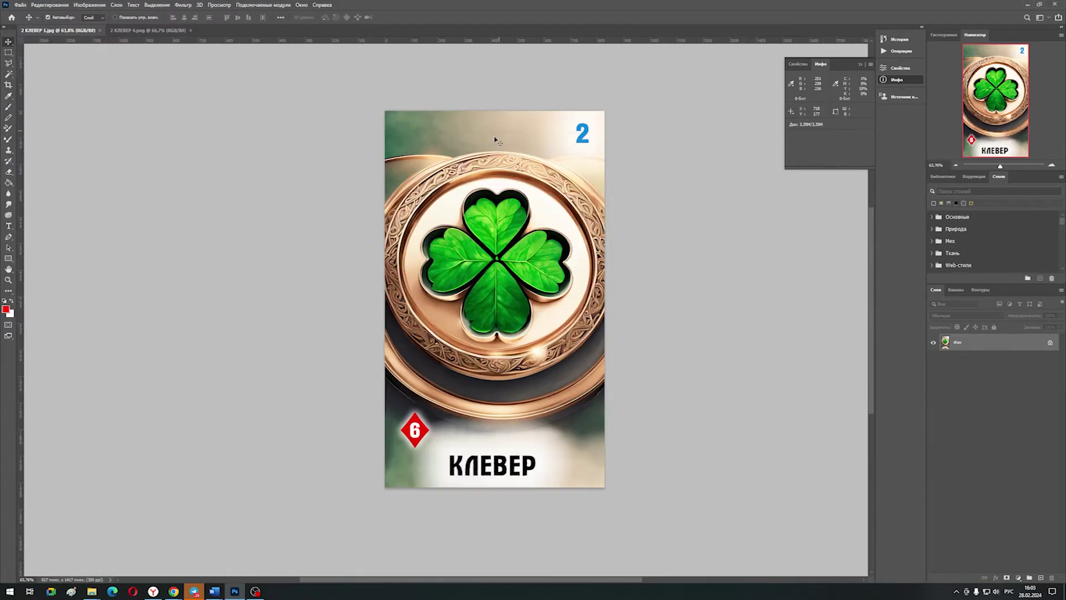
Step: Bring the woman picture from 2 КЛЕВЕР 4.png into the unflattened clover card above Слой 11 and close the source file
{"action": "left_click", "coordinate": [165, 31]}
{"action": "key", "text": "ctrl+w"}
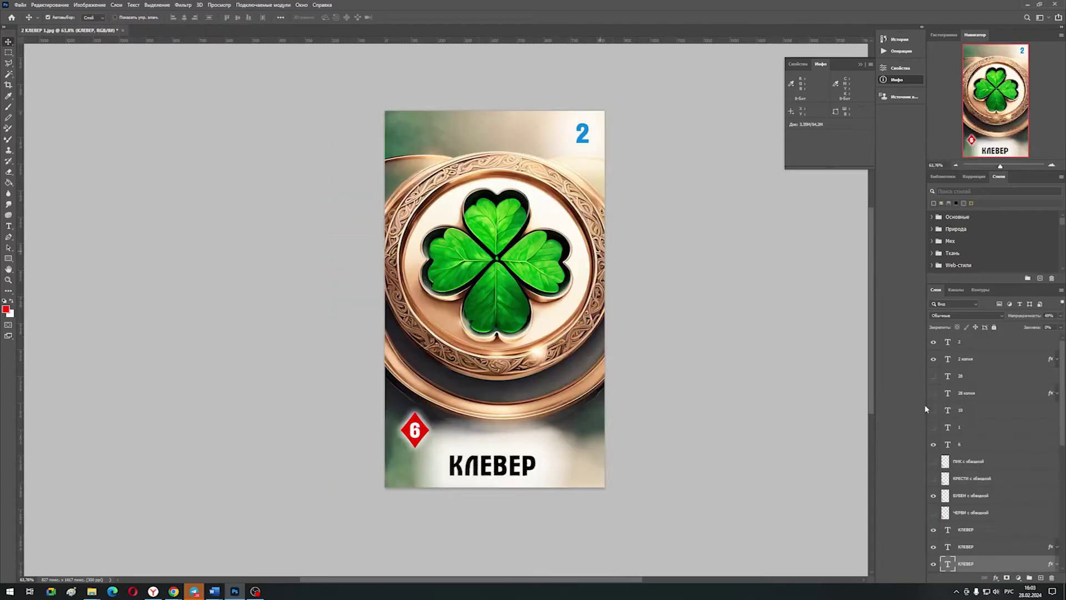
{"action": "key", "text": "ctrl+v"}
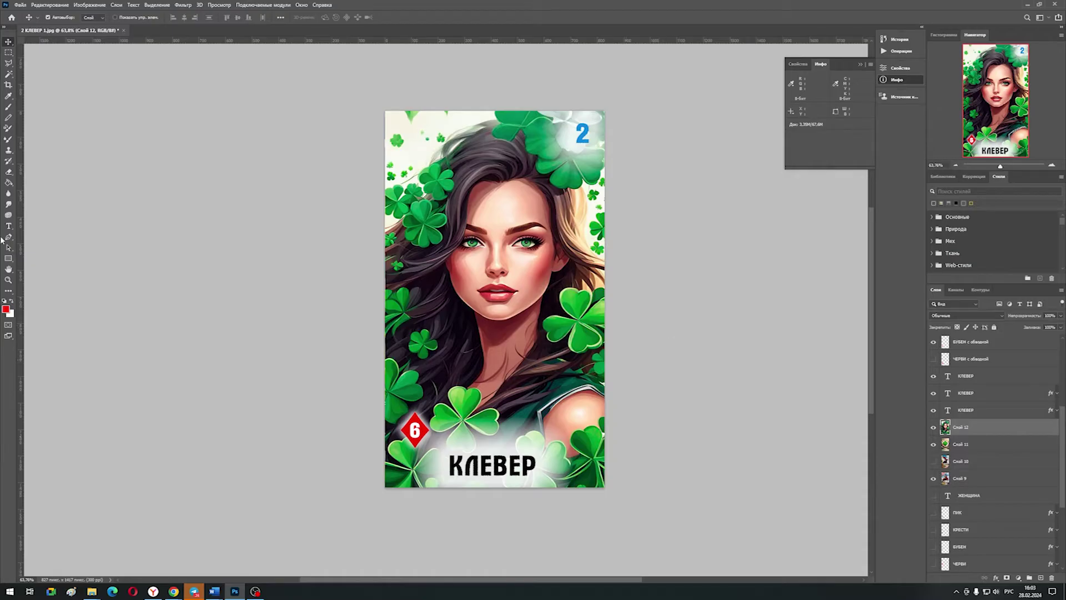
Step: Duplicate the number 2 text layer of the clover card
{"action": "scroll", "coordinate": [971, 356], "scroll_direction": "up", "scroll_amount": 5}
{"action": "right_click", "coordinate": [965, 343]}
{"action": "left_click", "coordinate": [888, 234]}
Step: Try recolouring the duplicated number 2 with a sampled light colour and with red f80c0c
{"action": "left_click", "coordinate": [415, 145]}
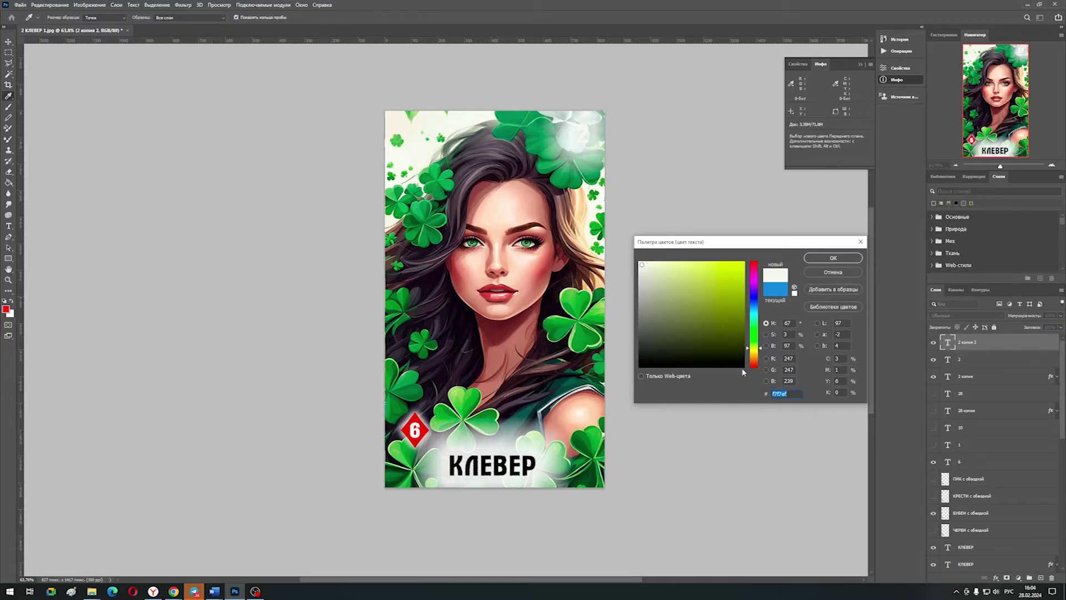
{"action": "type", "text": "f80c0c"}
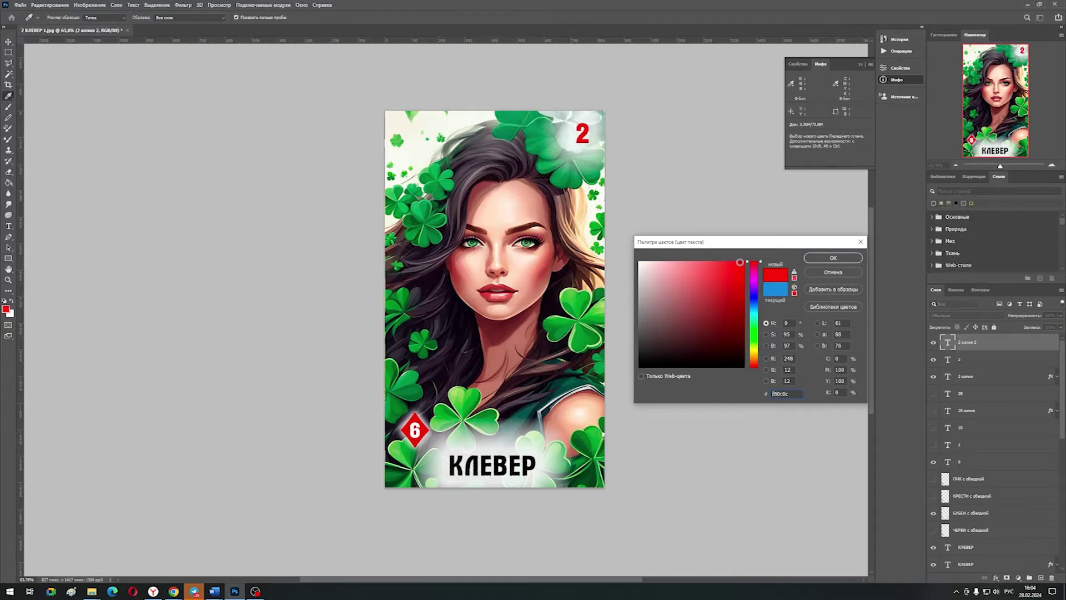
{"action": "key", "text": "Escape"}
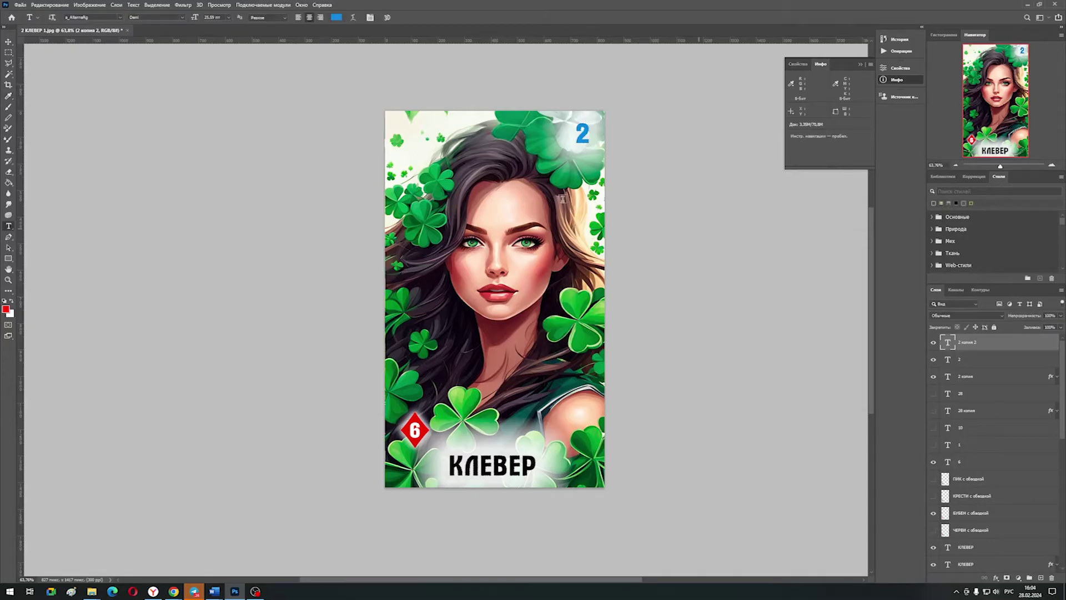
Step: Flatten the woman version of the clover card and save it as the JPEG 2 КЛЕВЕР 2
{"action": "right_click", "coordinate": [973, 345]}
{"action": "left_click", "coordinate": [989, 555]}
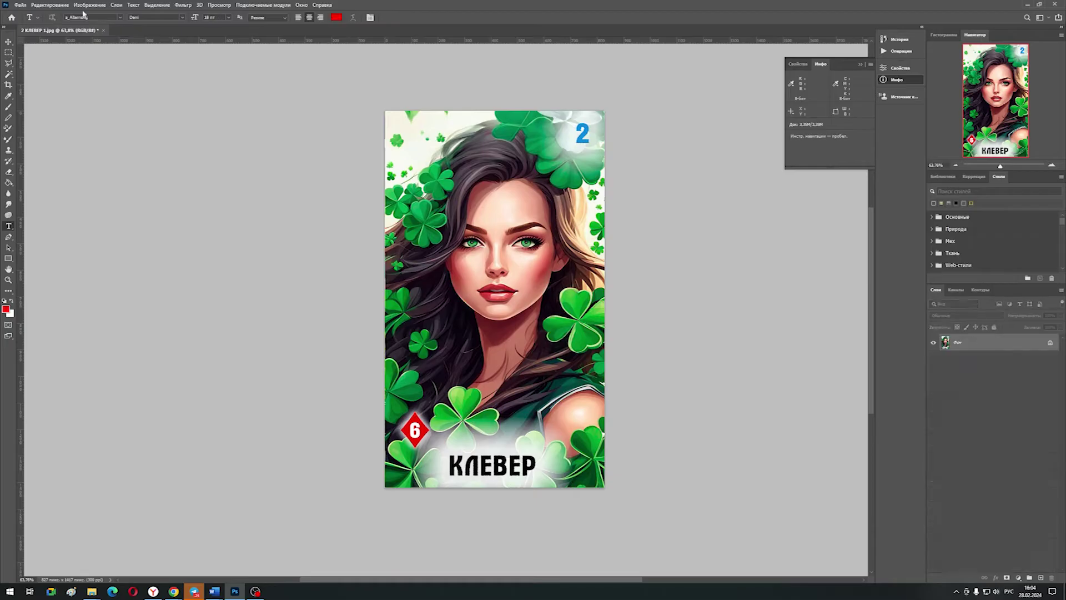
{"action": "left_click", "coordinate": [20, 4]}
{"action": "left_click", "coordinate": [39, 103]}
{"action": "double_click", "coordinate": [96, 491]}
{"action": "type", "text": "2"}
{"action": "key", "text": "Return"}
Step: Save the flattened card as the PNG 2 КЛЕВЕР 2 in the ! ДЛЯ ПЕЧАТИ folder with the large file size option
{"action": "left_click", "coordinate": [17, 5]}
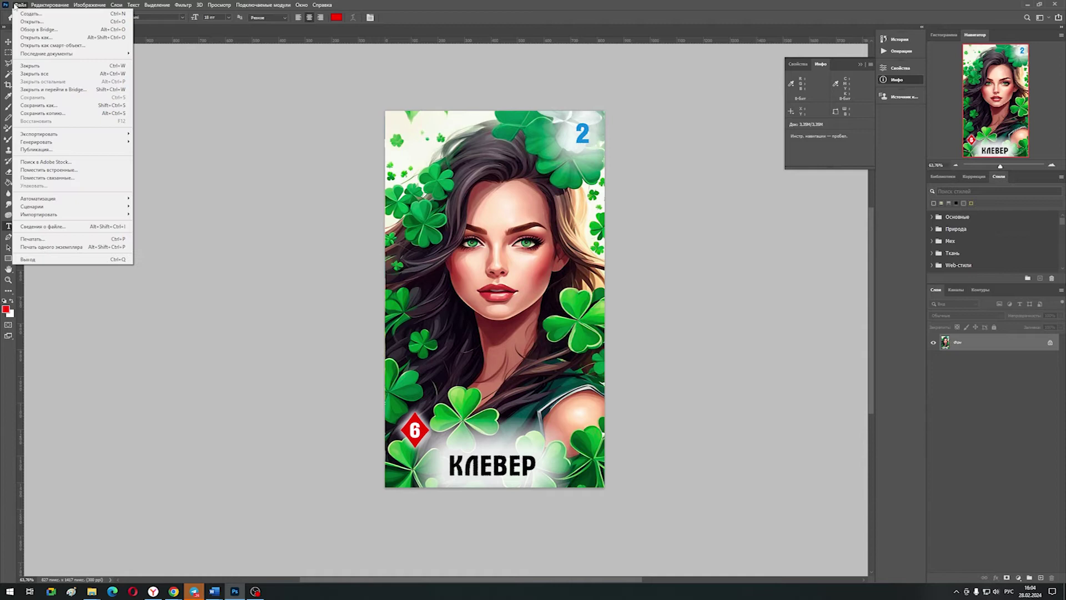
{"action": "left_click", "coordinate": [38, 105]}
{"action": "left_click", "coordinate": [616, 501]}
{"action": "left_click", "coordinate": [583, 426]}
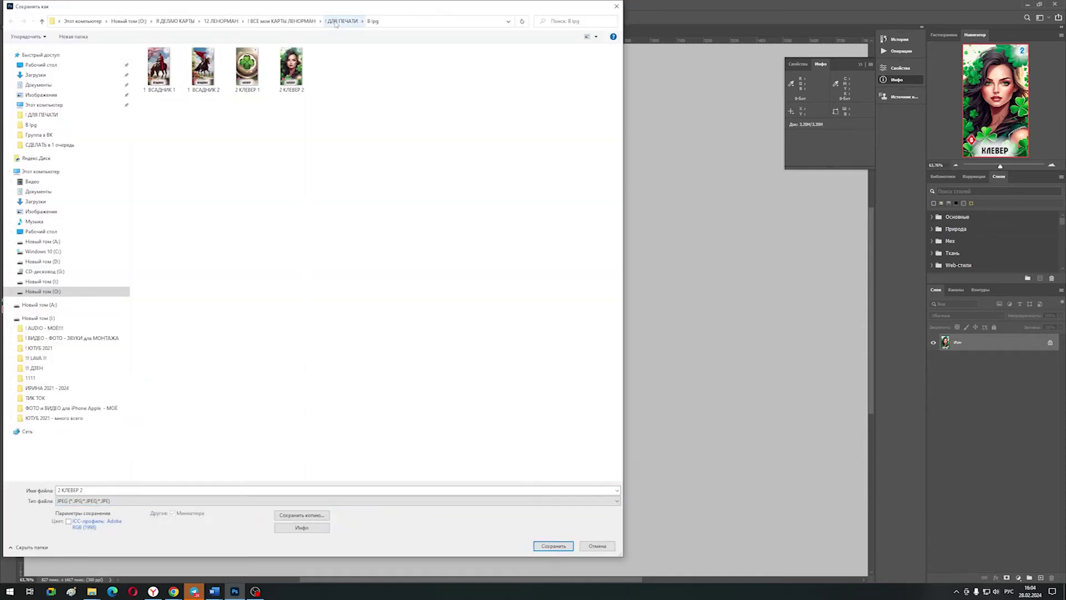
{"action": "left_click", "coordinate": [616, 501]}
{"action": "left_click", "coordinate": [583, 466]}
{"action": "left_click", "coordinate": [553, 546]}
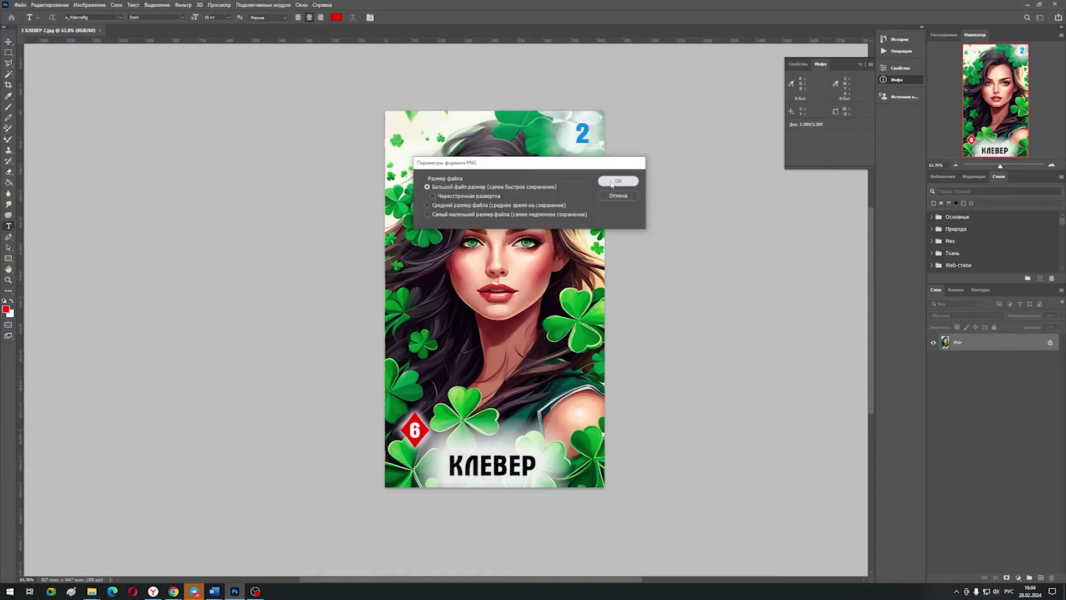
{"action": "key", "text": "Return"}
Step: Switch to File Explorer, go to the ! ДЛЯ ПЕЧАТИ folder on drive O and view the image 1 ВСАДНИК 1
{"action": "left_click", "coordinate": [90, 592]}
{"action": "left_click", "coordinate": [233, 553]}
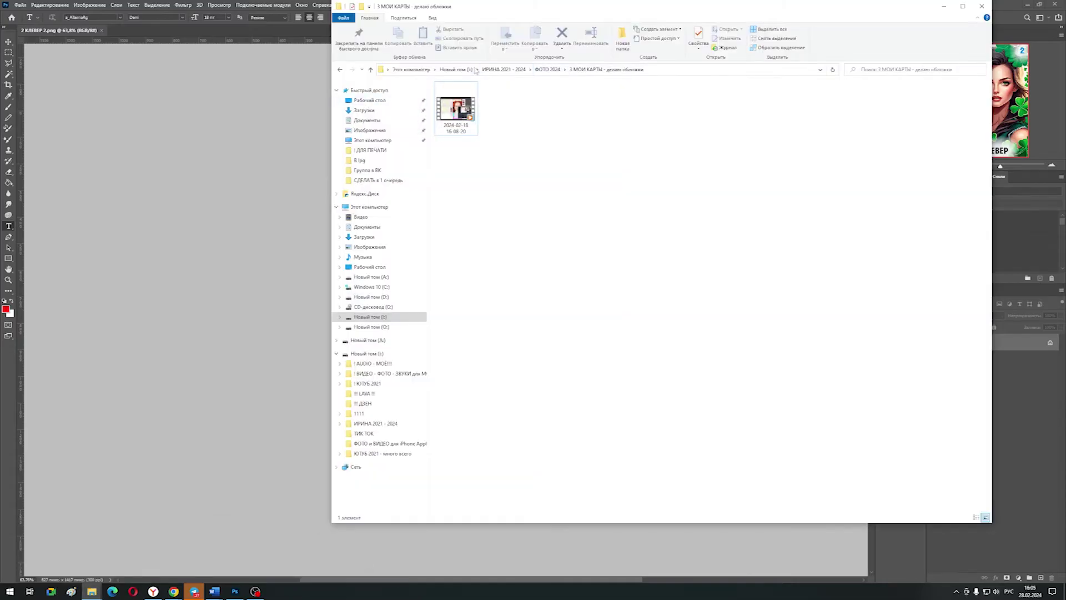
{"action": "left_click", "coordinate": [371, 327]}
{"action": "double_click", "coordinate": [456, 240]}
{"action": "double_click", "coordinate": [549, 106]}
{"action": "double_click", "coordinate": [514, 104]}
{"action": "double_click", "coordinate": [452, 101]}
{"action": "double_click", "coordinate": [502, 103]}
Step: Compare the saved rider and clover card images in the photo viewer, checking their number, rank and title, and close it
{"action": "left_click", "coordinate": [905, 298]}
{"action": "left_click", "coordinate": [905, 297]}
{"action": "left_click", "coordinate": [901, 299]}
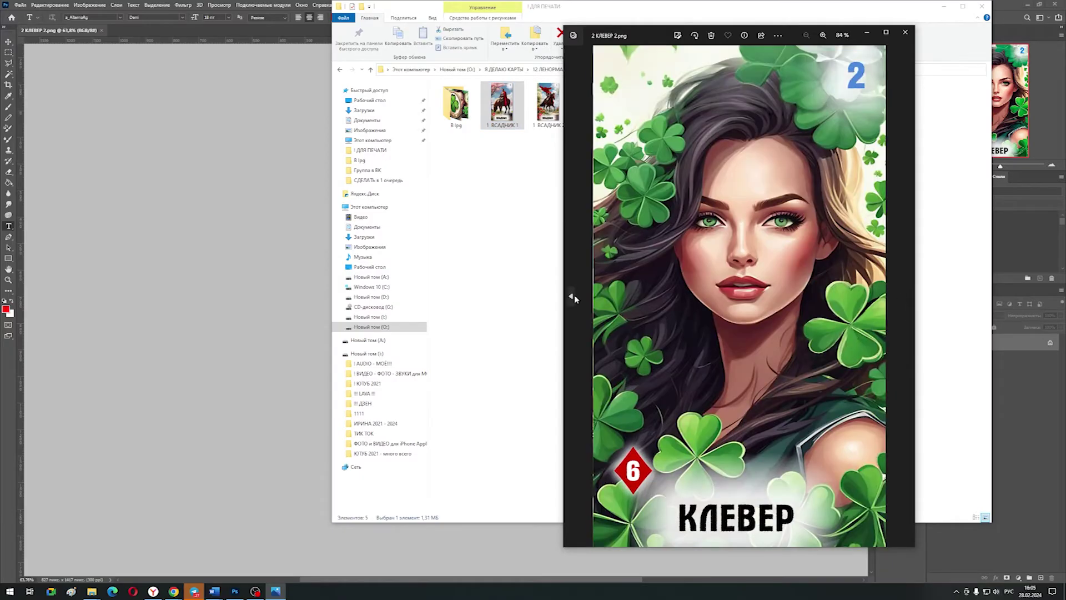
{"action": "left_click", "coordinate": [574, 297]}
{"action": "left_click", "coordinate": [574, 298]}
{"action": "left_click", "coordinate": [904, 297]}
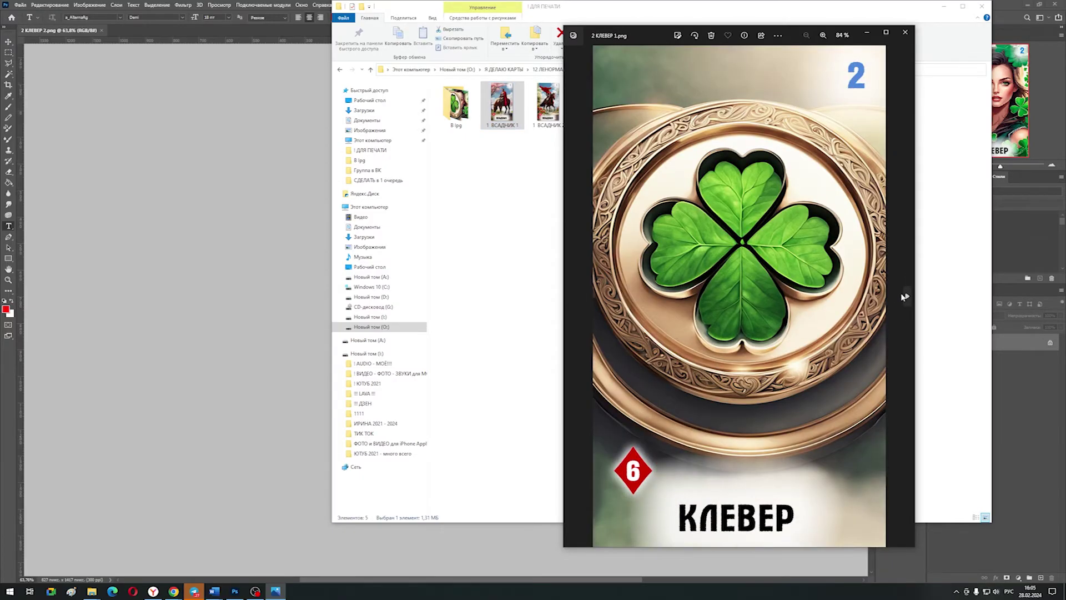
{"action": "left_click", "coordinate": [905, 32]}
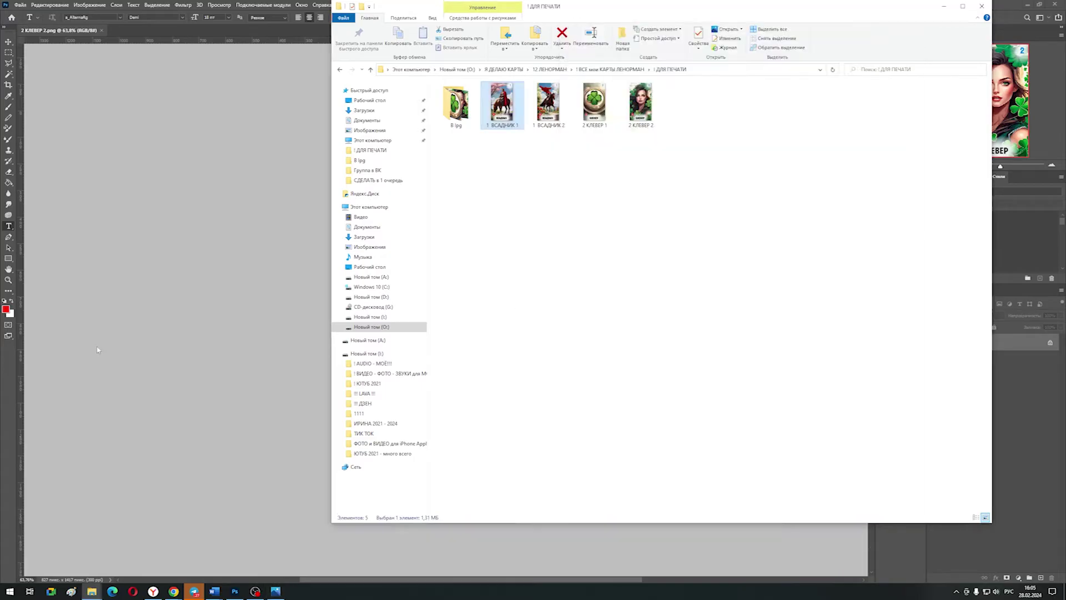
Step: Switch to Photoshop, undo the flattening and scale the clover card's diamond suit symbol to about 106%
{"action": "left_click", "coordinate": [234, 591]}
{"action": "left_click", "coordinate": [8, 280]}
{"action": "left_click", "coordinate": [468, 449]}
{"action": "left_click", "coordinate": [467, 449]}
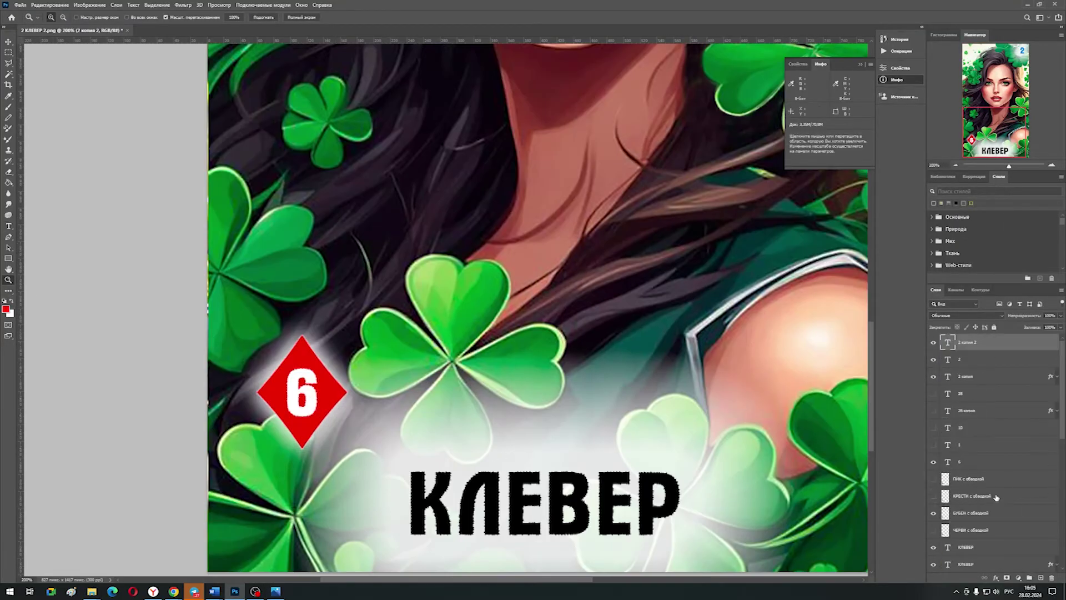
{"action": "key", "text": "ctrl+z"}
{"action": "left_click", "coordinate": [50, 5]}
{"action": "left_click", "coordinate": [75, 187]}
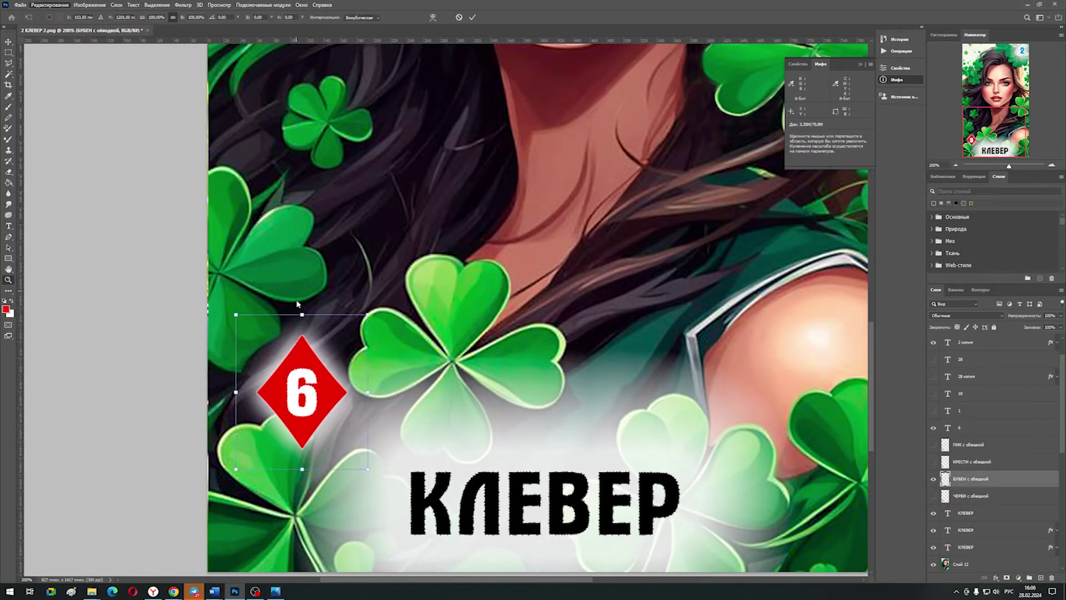
{"action": "left_click_drag", "start_coordinate": [368, 305], "coordinate": [372, 310]}
{"action": "left_click_drag", "start_coordinate": [342, 392], "coordinate": [344, 395]}
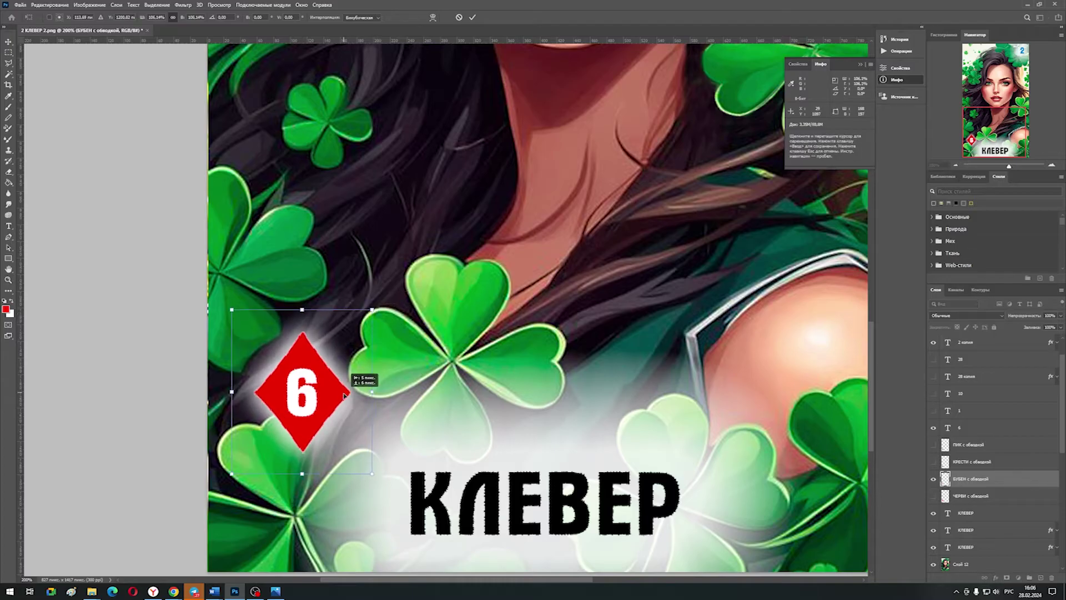
Step: Compare the sizes of the diamond, heart, club and spade symbols behind the 6 by toggling their layers' visibility
{"action": "left_click", "coordinate": [934, 496]}
{"action": "left_click", "coordinate": [933, 495]}
{"action": "left_click", "coordinate": [934, 479]}
{"action": "left_click", "coordinate": [934, 496]}
{"action": "left_click", "coordinate": [934, 495]}
{"action": "left_click", "coordinate": [933, 481]}
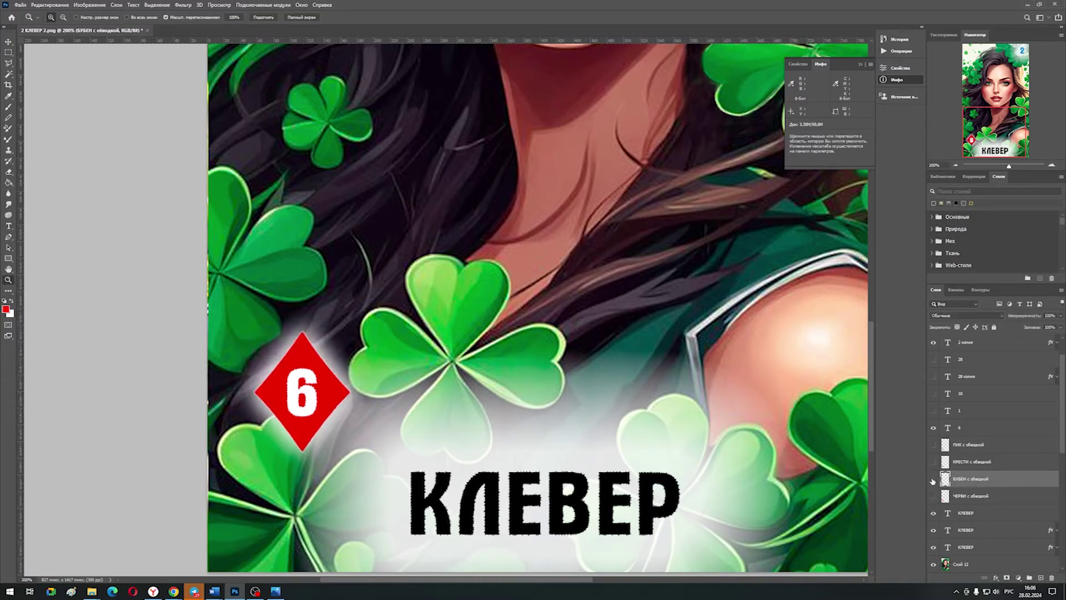
{"action": "left_click", "coordinate": [934, 479]}
{"action": "left_click", "coordinate": [933, 462]}
{"action": "left_click", "coordinate": [933, 445]}
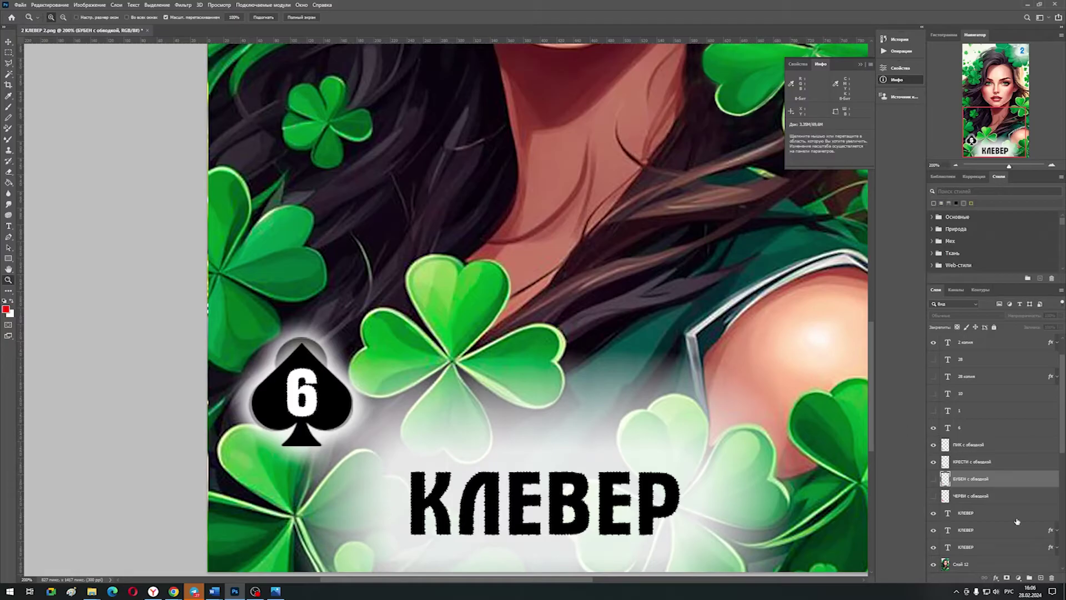
{"action": "left_click", "coordinate": [934, 479]}
{"action": "left_click", "coordinate": [934, 496]}
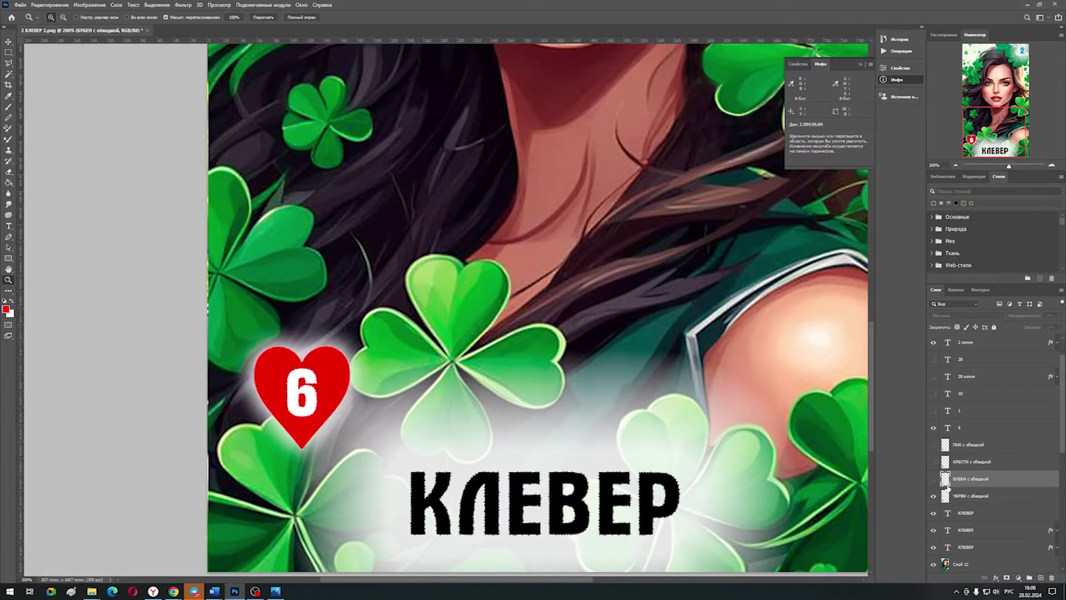
{"action": "left_click", "coordinate": [933, 479]}
{"action": "left_click", "coordinate": [933, 462]}
{"action": "left_click", "coordinate": [933, 445]}
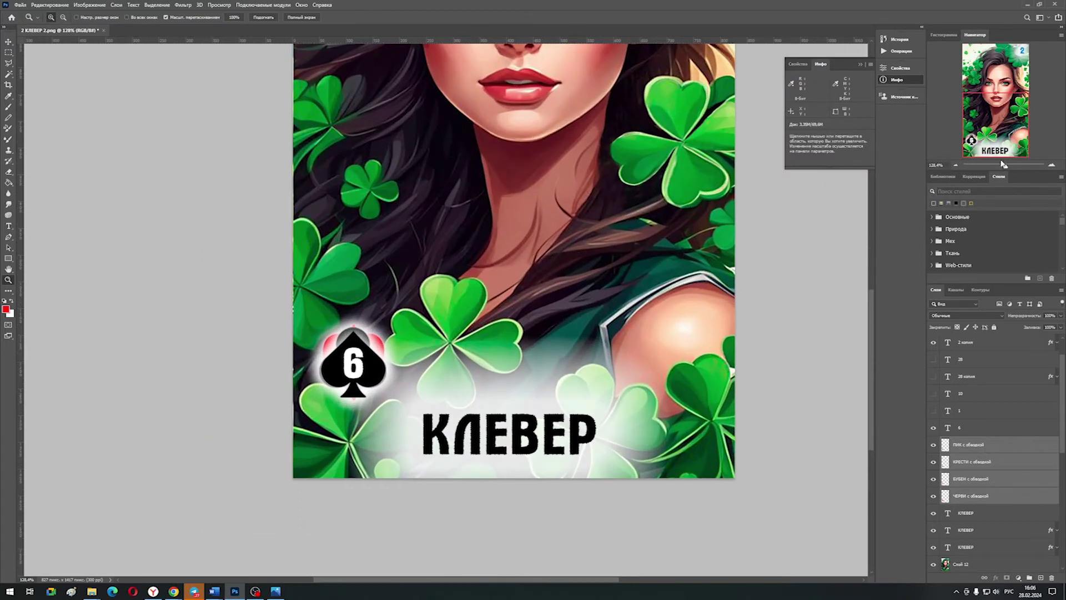
Step: Scale all four outlined suit layers together to about 107% and leave only the diamond visible
{"action": "left_click", "coordinate": [46, 5]}
{"action": "key", "text": "Escape"}
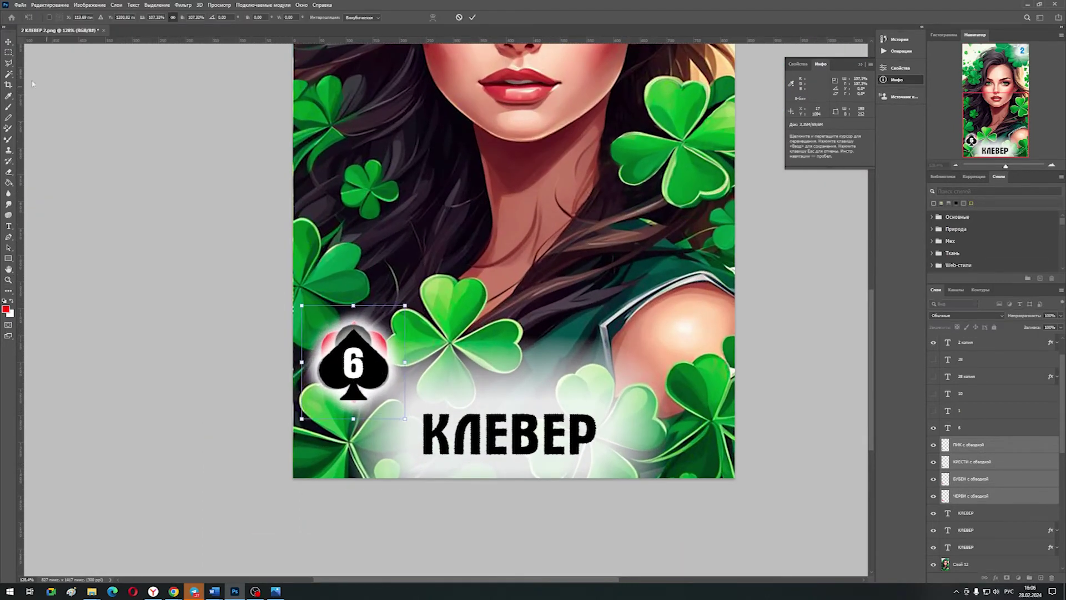
{"action": "key", "text": "v"}
{"action": "left_click_drag", "start_coordinate": [933, 444], "coordinate": [933, 479]}
{"action": "left_click", "coordinate": [934, 479]}
{"action": "left_click", "coordinate": [933, 462]}
{"action": "left_click", "coordinate": [933, 444]}
{"action": "left_click", "coordinate": [933, 445]}
{"action": "left_click", "coordinate": [934, 496]}
{"action": "left_click_drag", "start_coordinate": [1006, 166], "coordinate": [998, 167]}
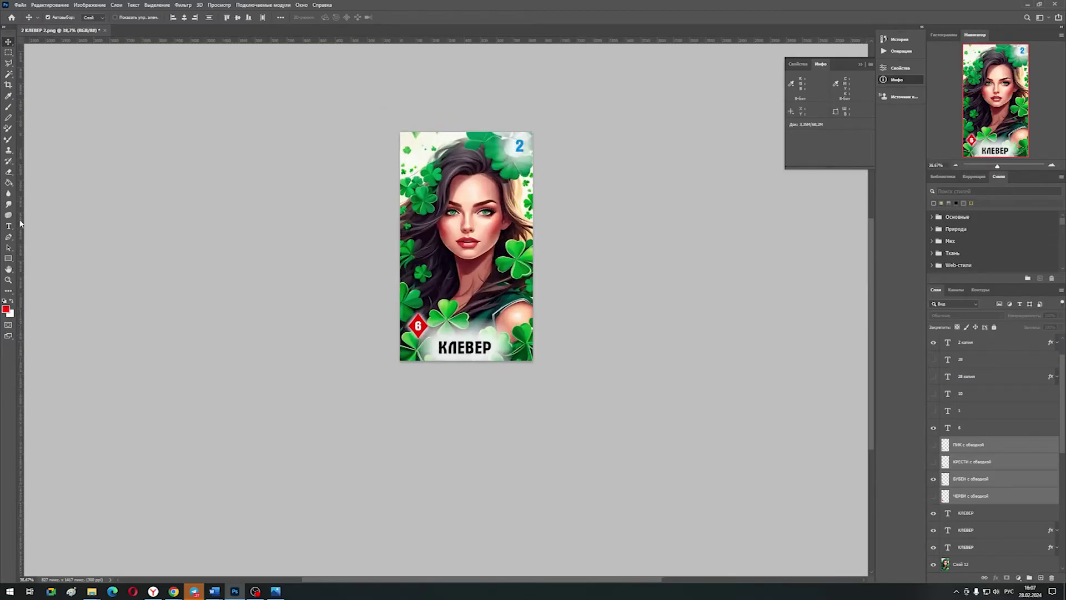
Step: Change the colour of the topmost copy of the card number 2 to black
{"action": "key", "text": "z"}
{"action": "left_click", "coordinate": [482, 179]}
{"action": "left_click", "coordinate": [482, 178]}
{"action": "scroll", "coordinate": [998, 390], "scroll_direction": "up", "scroll_amount": 1}
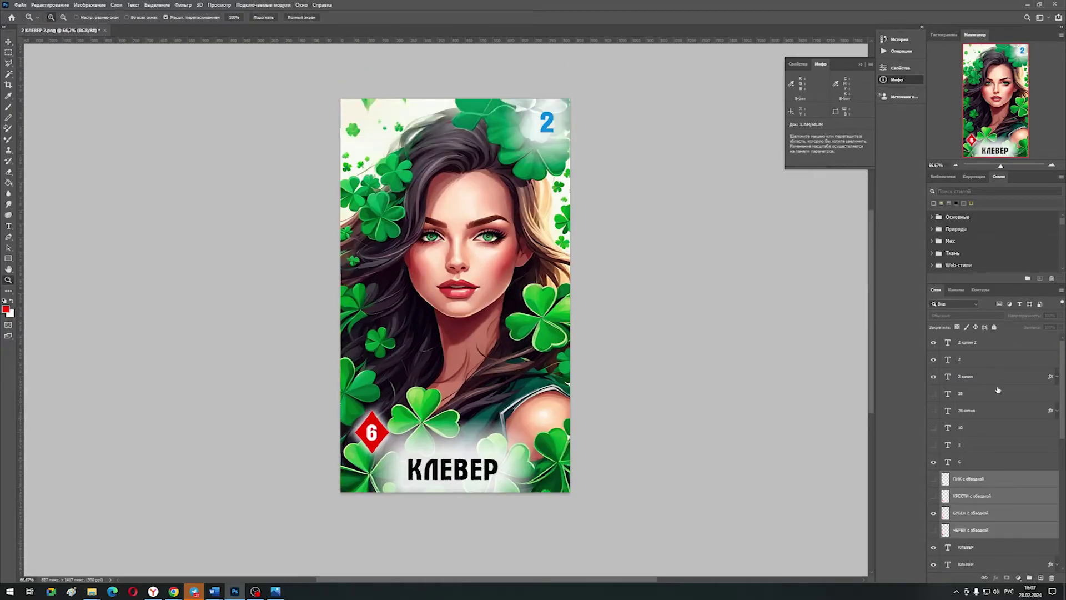
{"action": "double_click", "coordinate": [948, 343]}
{"action": "left_click", "coordinate": [336, 18]}
{"action": "left_click", "coordinate": [639, 366]}
{"action": "left_click", "coordinate": [827, 257]}
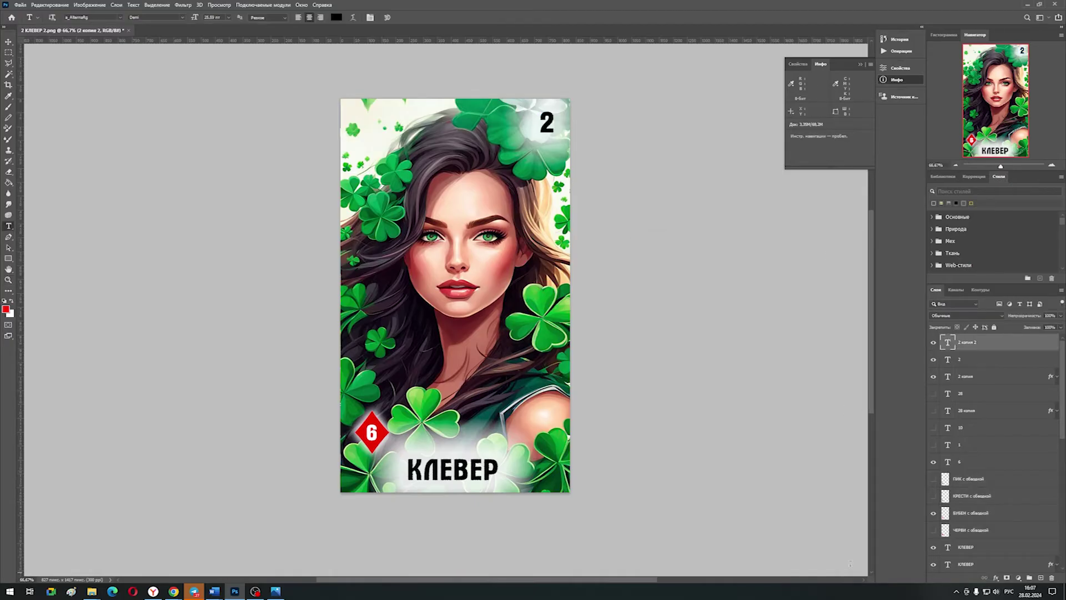
Step: Compare the card number before and after recolouring by undoing and redoing the change
{"action": "key", "text": "ctrl+z"}
{"action": "key", "text": "ctrl+z"}
{"action": "key", "text": "ctrl+z"}
{"action": "key", "text": "ctrl+z"}
{"action": "key", "text": "ctrl+shift+z"}
{"action": "key", "text": "ctrl+shift+z"}
{"action": "key", "text": "ctrl+shift+z"}
{"action": "key", "text": "ctrl+shift+z"}
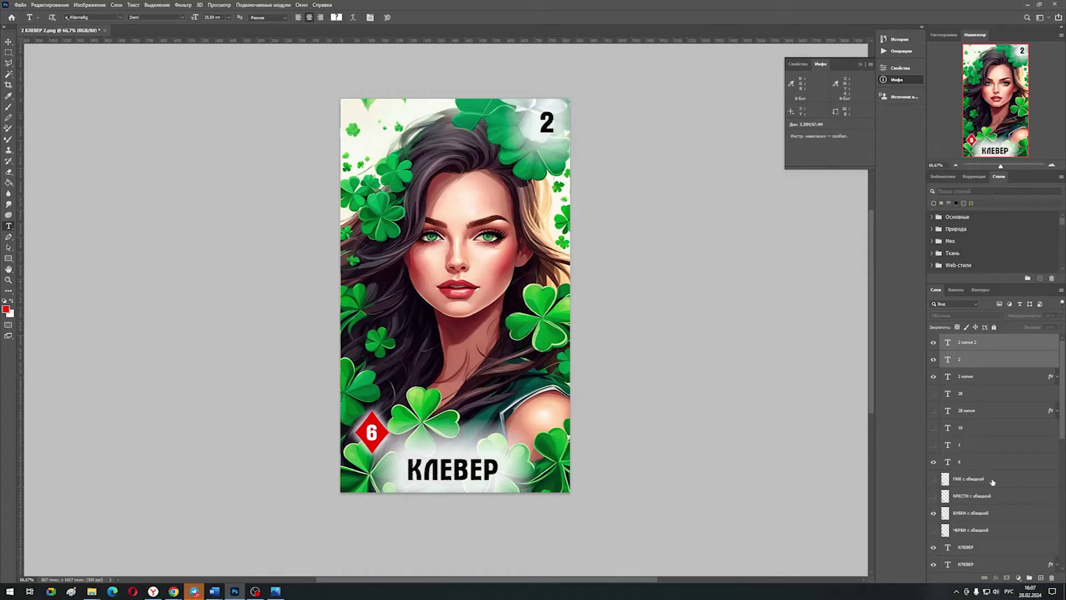
Step: Merge all layers of the woman clover card and save it as the PNG 2 КЛЕВЕР 2
{"action": "scroll", "coordinate": [980, 413], "scroll_direction": "down", "scroll_amount": 10}
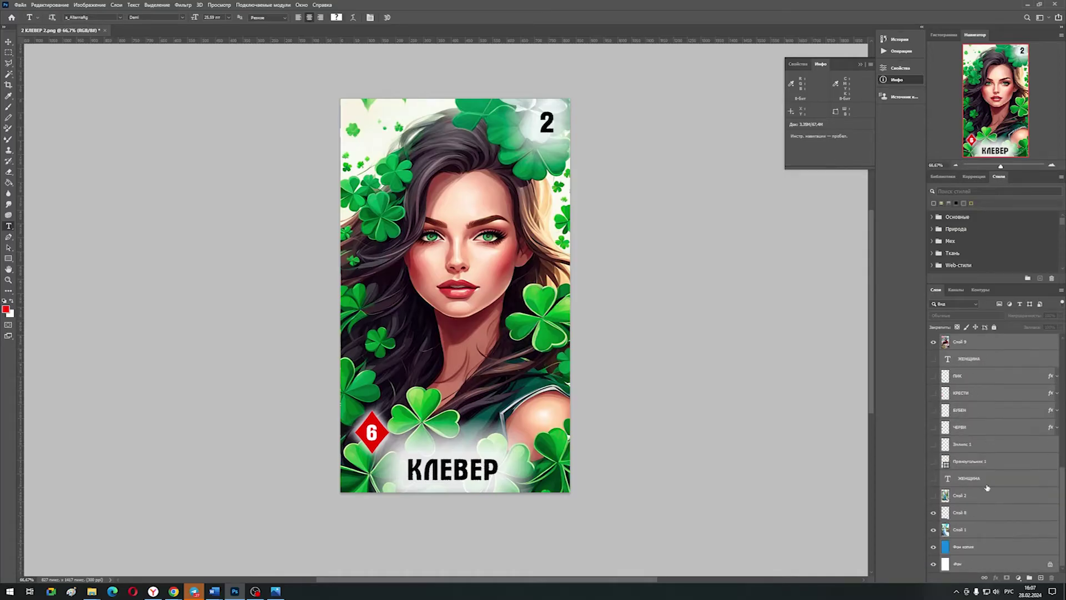
{"action": "key", "text": "F2"}
{"action": "left_click", "coordinate": [554, 546]}
{"action": "key", "text": "Return"}
Step: Save the merged woman clover card as the JPEG 2 КЛЕВЕР 2 with quality 12
{"action": "key", "text": "F2"}
{"action": "left_click", "coordinate": [617, 501]}
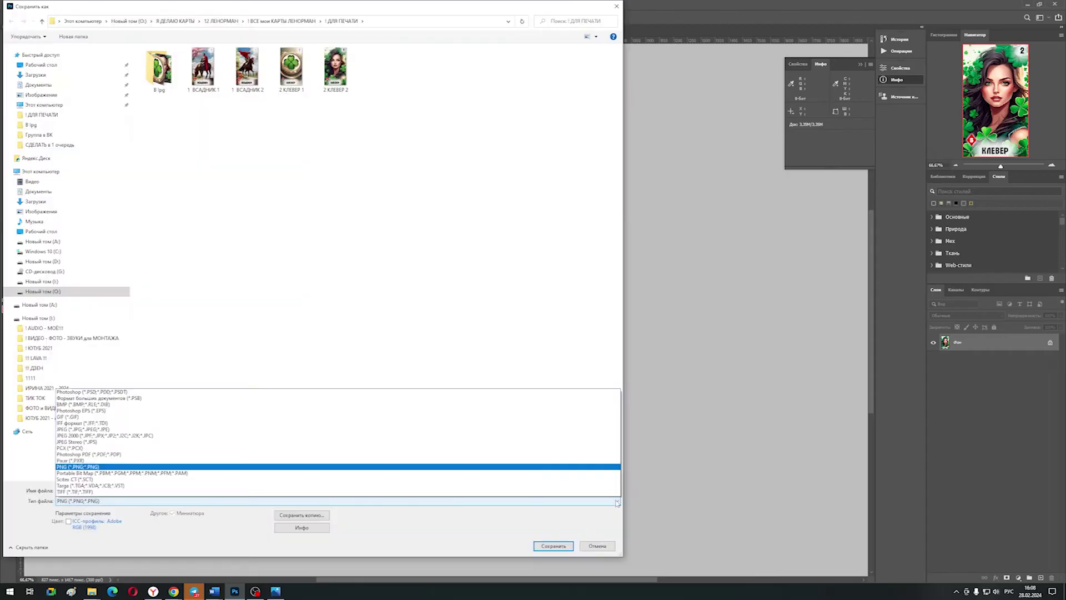
{"action": "left_click", "coordinate": [586, 426]}
{"action": "left_click", "coordinate": [554, 546]}
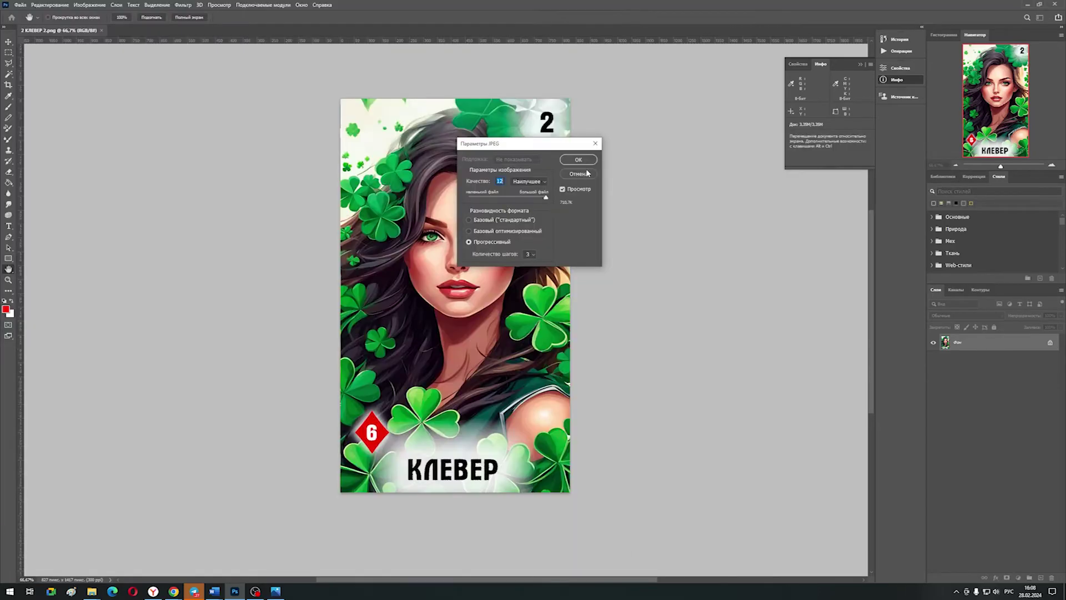
{"action": "left_click", "coordinate": [579, 160]}
Step: Restore the layers, hide the woman picture so the clover medallion shows, and merge all layers
{"action": "key", "text": "ctrl+z"}
{"action": "left_click", "coordinate": [933, 411]}
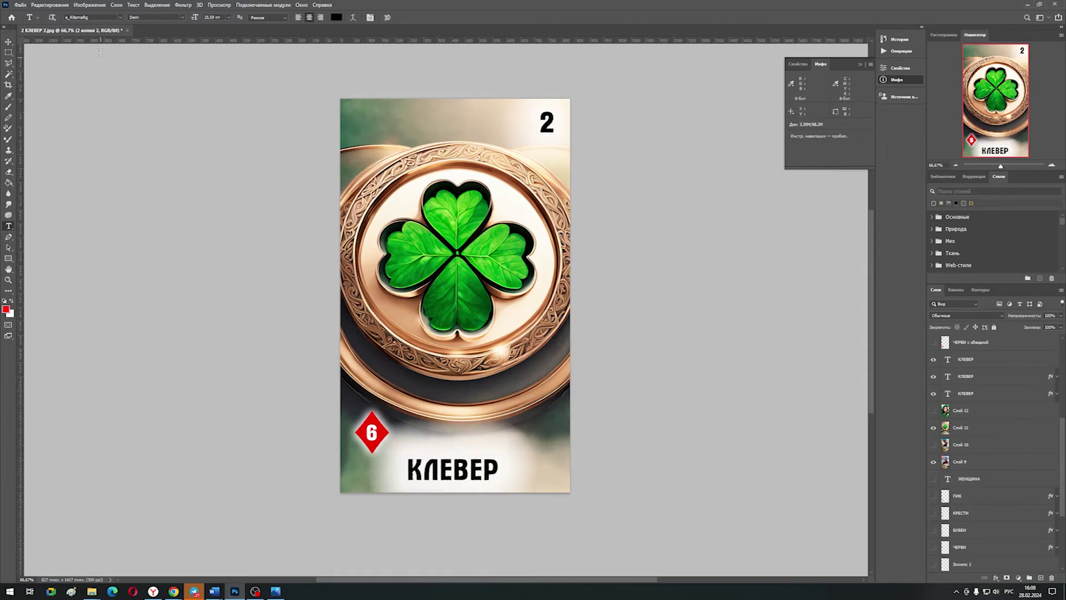
{"action": "key", "text": "ctrl+z"}
{"action": "key", "text": "ctrl+z"}
{"action": "key", "text": "ctrl+z"}
{"action": "left_click", "coordinate": [20, 5]}
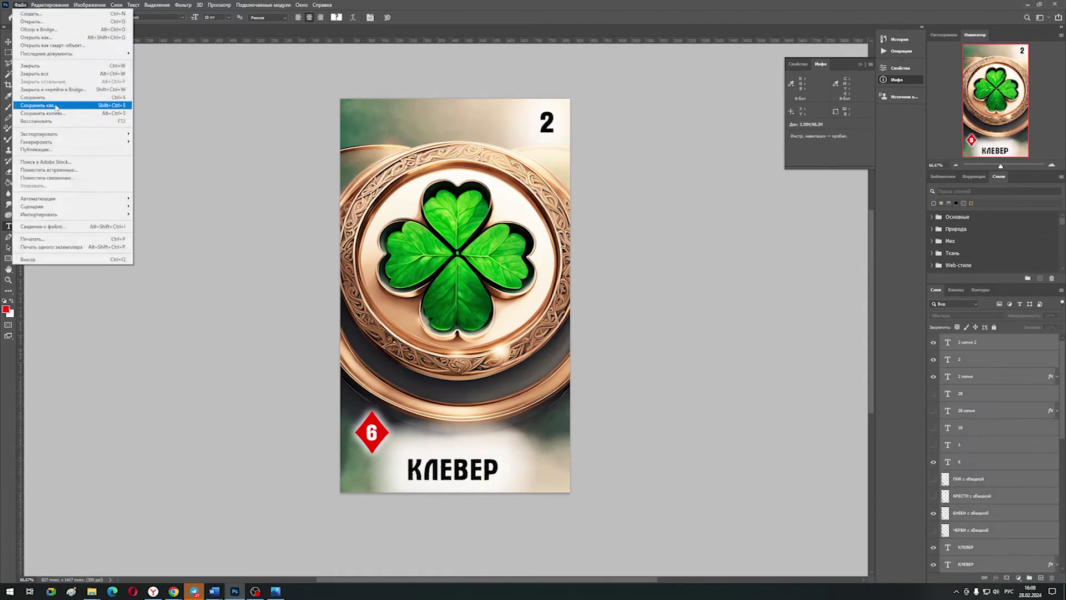
{"action": "left_click", "coordinate": [54, 105]}
{"action": "key", "text": "Escape"}
{"action": "key", "text": "ctrl+shift+z"}
Step: Save the merged medallion card as 2 КЛЕВЕР 1 in both JPEG and PNG formats
{"action": "left_click", "coordinate": [20, 4]}
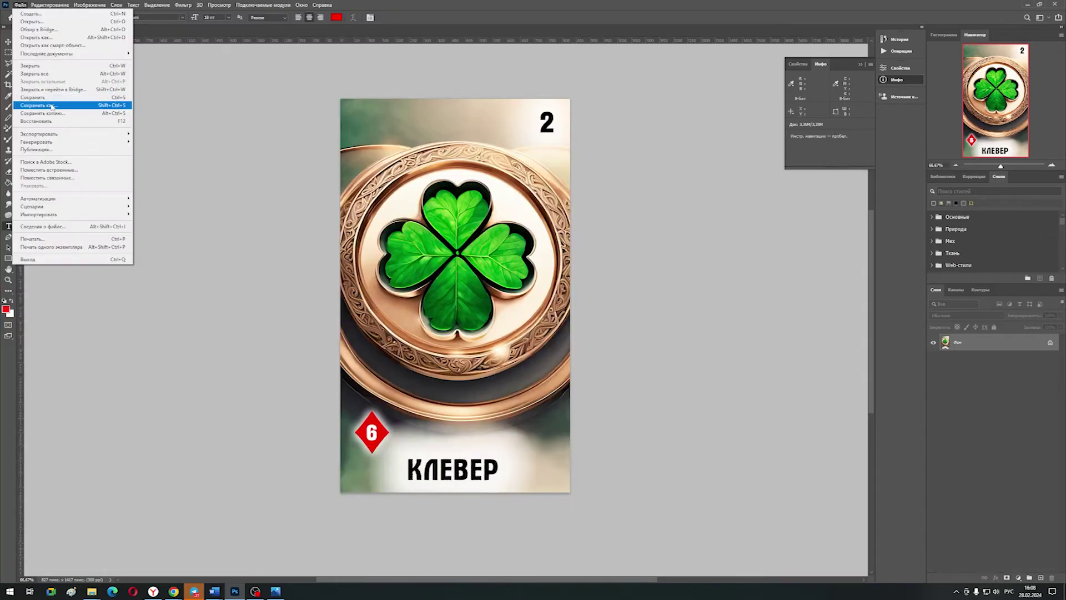
{"action": "left_click", "coordinate": [55, 106]}
{"action": "left_click", "coordinate": [553, 546]}
{"action": "left_click", "coordinate": [20, 4]}
{"action": "left_click", "coordinate": [54, 105]}
{"action": "left_click", "coordinate": [337, 501]}
{"action": "left_click", "coordinate": [166, 463]}
{"action": "left_click", "coordinate": [553, 546]}
{"action": "key", "text": "Return"}
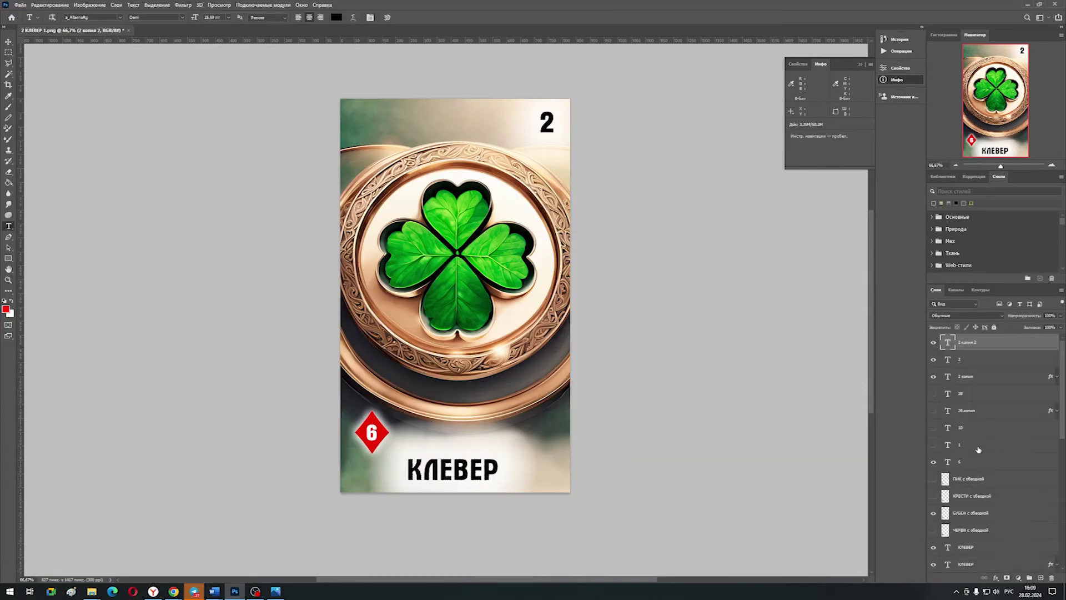
Step: Switch the layered card to the standing rider picture with the heart suit and set its rank to 9
{"action": "left_click", "coordinate": [933, 342]}
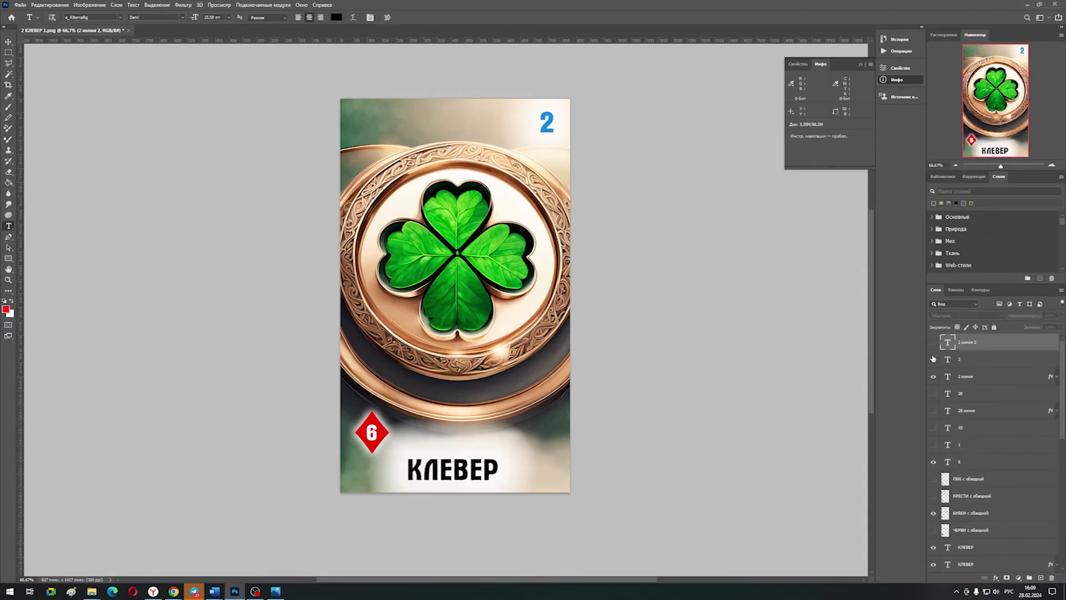
{"action": "scroll", "coordinate": [950, 458], "scroll_direction": "down", "scroll_amount": 5}
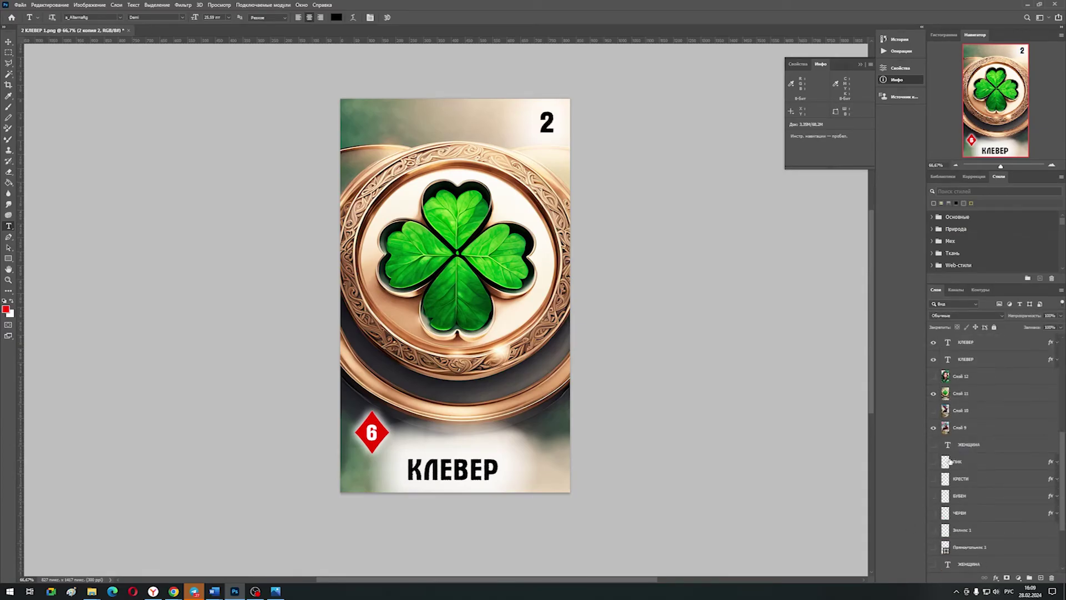
{"action": "left_click", "coordinate": [934, 393]}
{"action": "scroll", "coordinate": [934, 412], "scroll_direction": "up", "scroll_amount": 3}
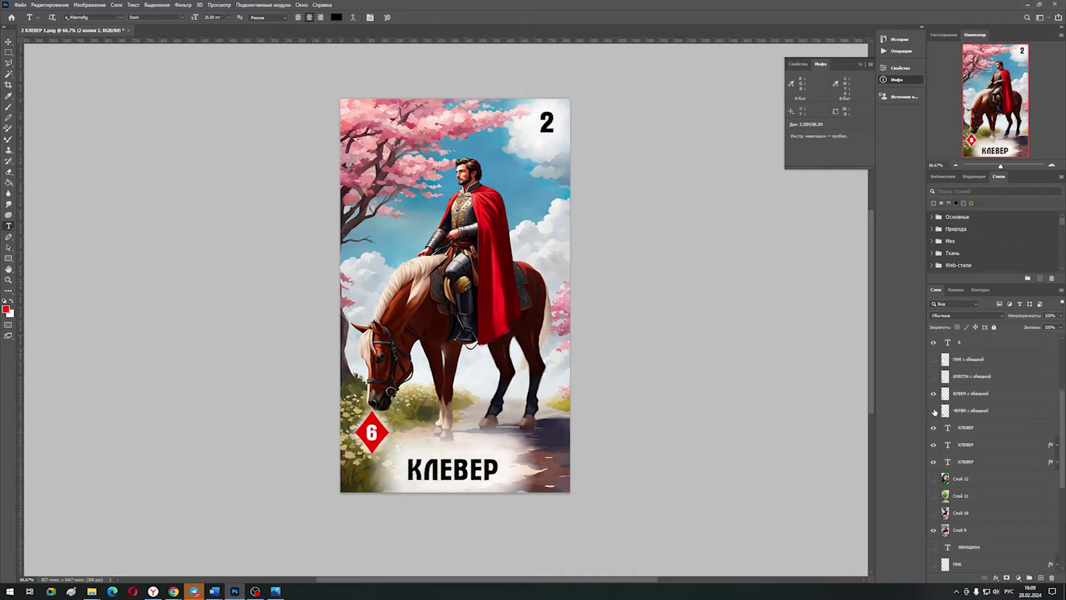
{"action": "scroll", "coordinate": [952, 424], "scroll_direction": "up", "scroll_amount": 3}
{"action": "left_click", "coordinate": [966, 444]}
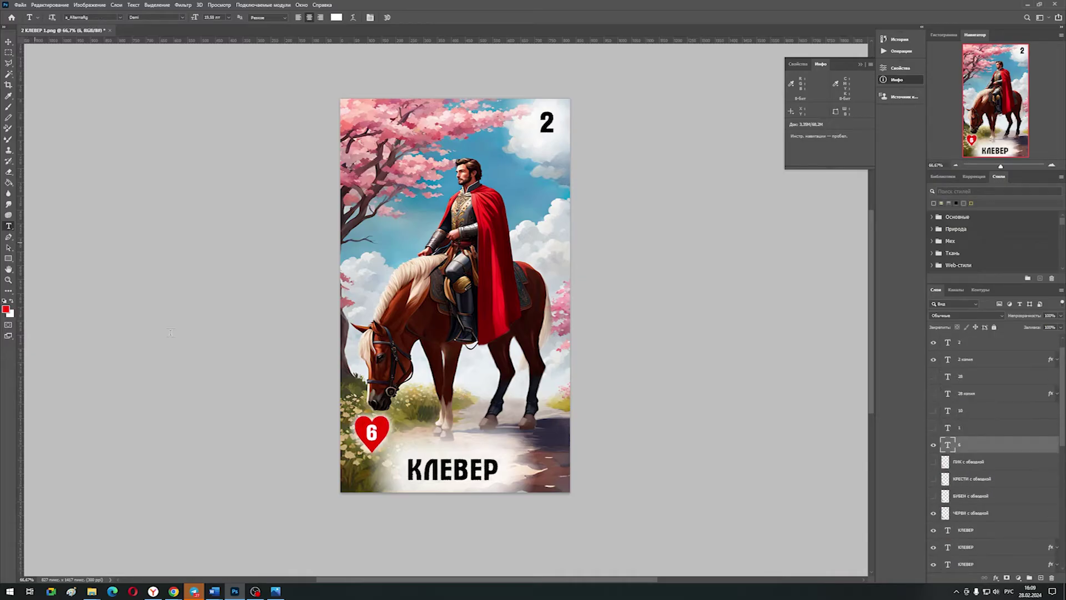
{"action": "type", "text": "9"}
Step: Change the blue card number and its copy to 1, with the black number copy hidden
{"action": "left_click", "coordinate": [965, 361]}
{"action": "double_click", "coordinate": [948, 359]}
{"action": "type", "text": "1"}
{"action": "double_click", "coordinate": [547, 123]}
{"action": "type", "text": "1"}
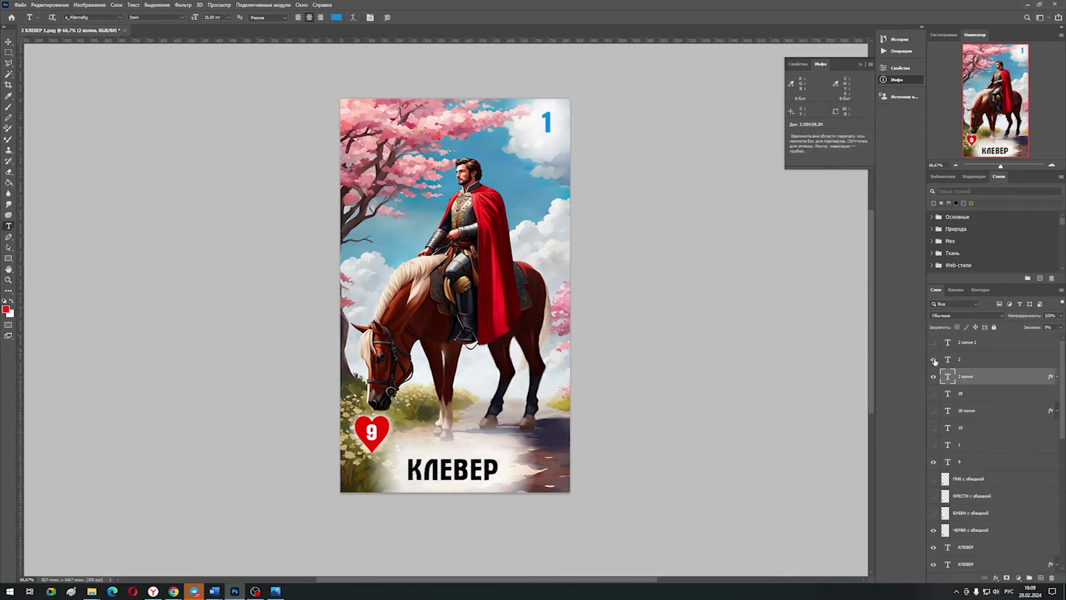
Step: Replace the title with ВСАДНИК in all three title text layers and show them together
{"action": "scroll", "coordinate": [955, 422], "scroll_direction": "down", "scroll_amount": 4}
{"action": "left_click", "coordinate": [414, 478]}
{"action": "left_click_drag", "start_coordinate": [413, 479], "coordinate": [500, 472]}
{"action": "type", "text": "ВСАДНИК"}
{"action": "double_click", "coordinate": [495, 469]}
{"action": "type", "text": "ВСАДНИК"}
{"action": "double_click", "coordinate": [495, 470]}
{"action": "type", "text": "ВСАДНИК"}
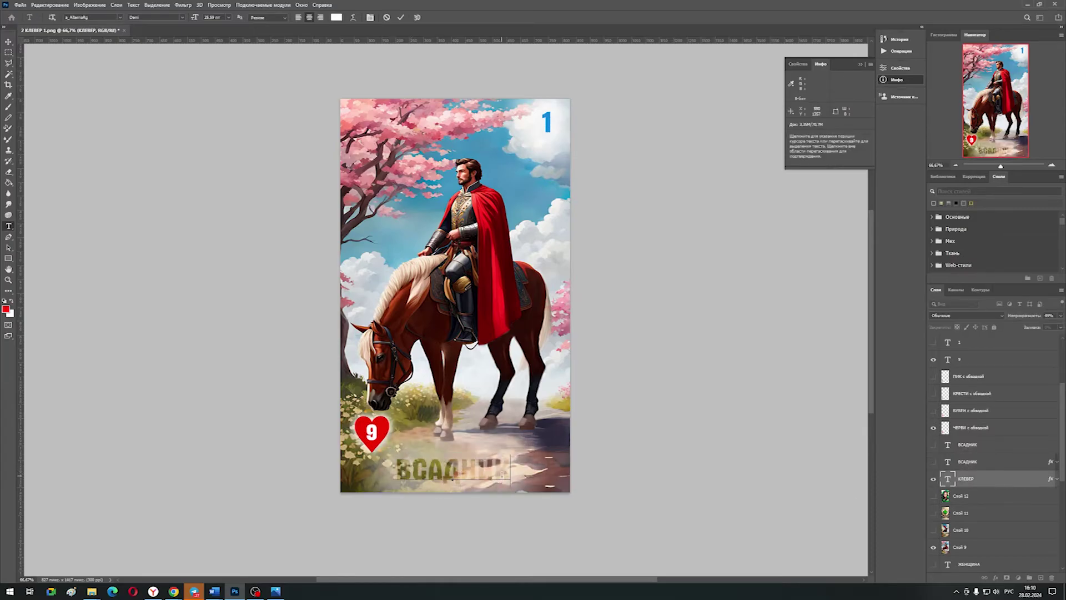
{"action": "key", "text": "ctrl+Return"}
{"action": "left_click", "coordinate": [933, 462]}
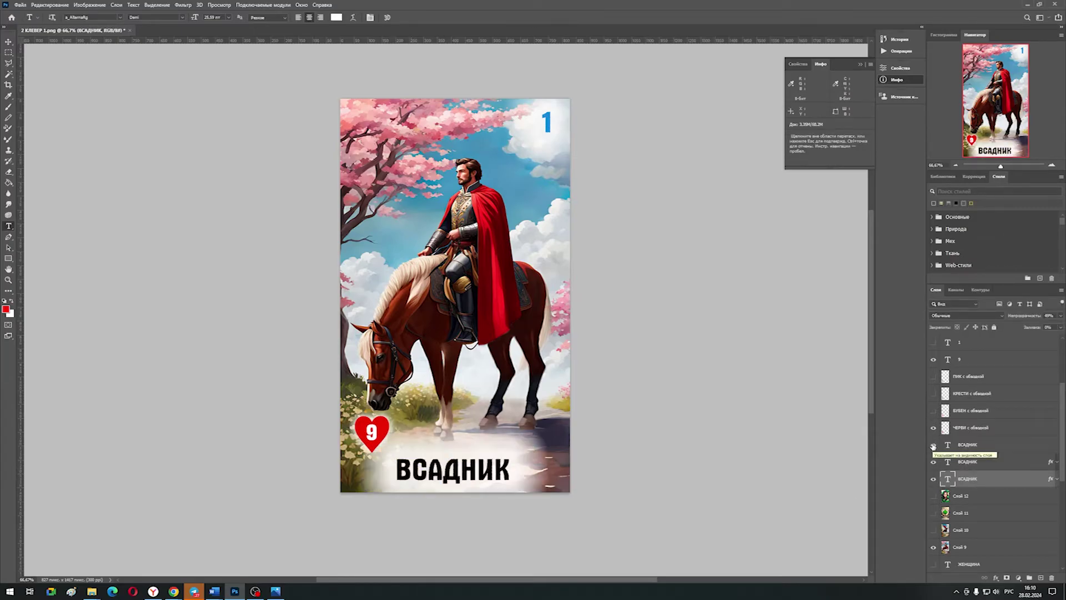
{"action": "left_click", "coordinate": [934, 445]}
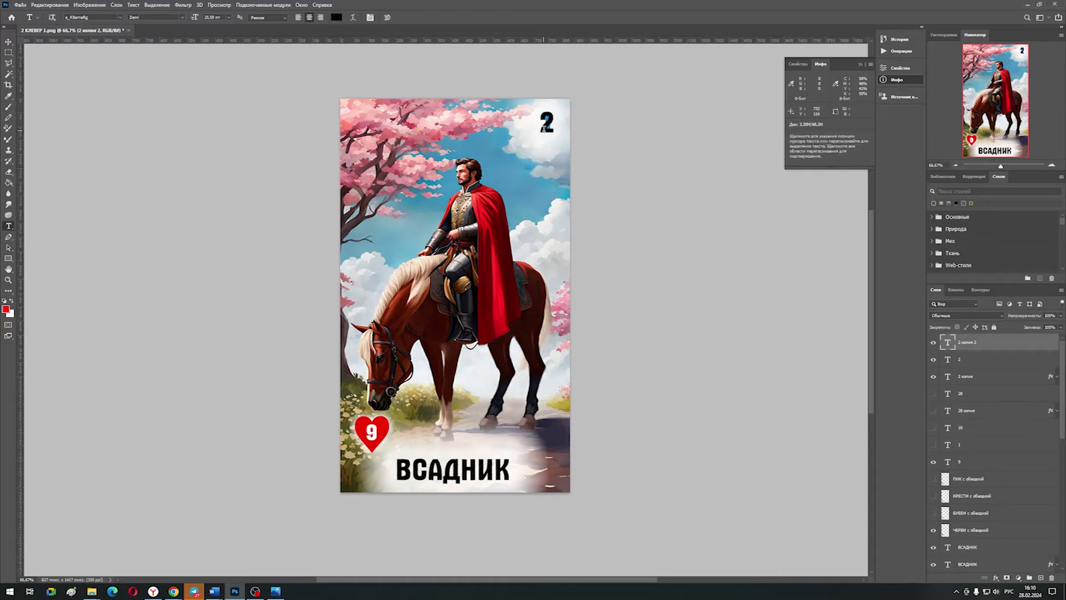
Step: Hide the black copy of the card number and merge all layers of the standing rider card
{"action": "left_click", "coordinate": [545, 126]}
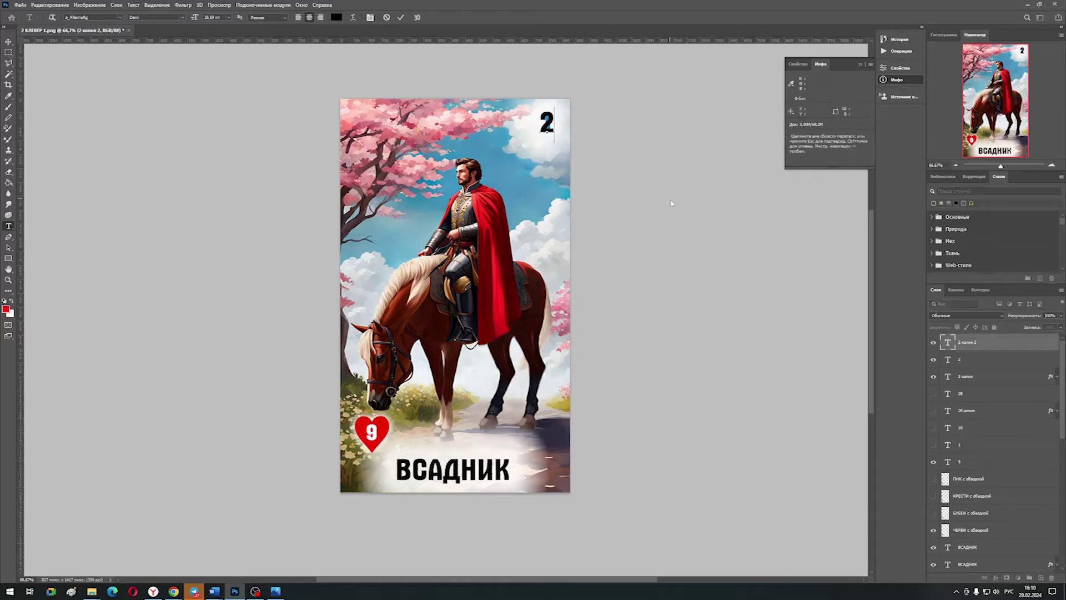
{"action": "key", "text": "ctrl+0"}
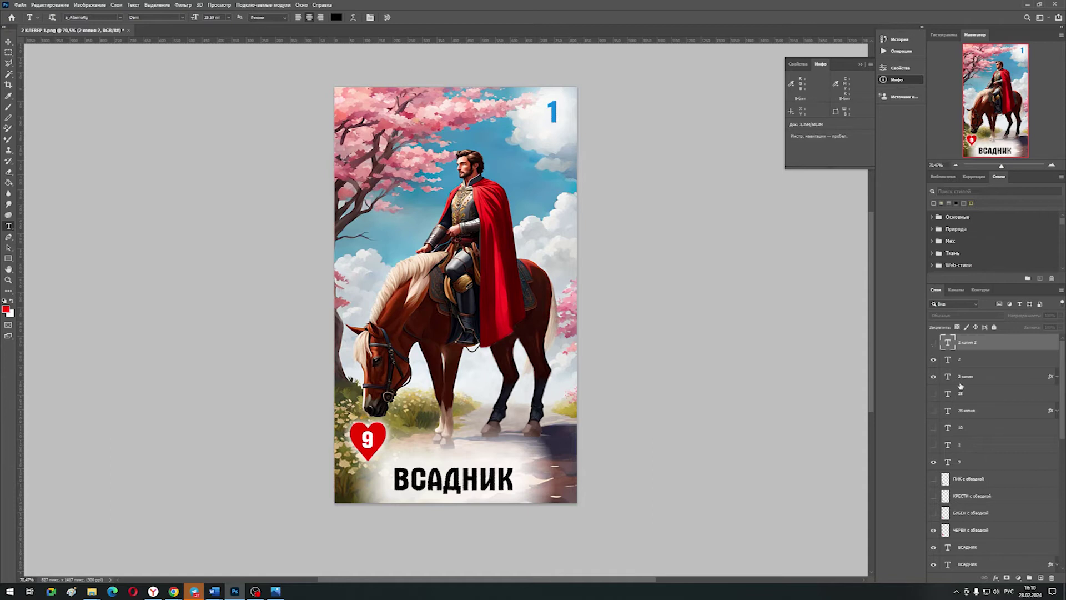
{"action": "scroll", "coordinate": [992, 409], "scroll_direction": "down", "scroll_amount": 10}
{"action": "left_click", "coordinate": [965, 563], "text": "shift"}
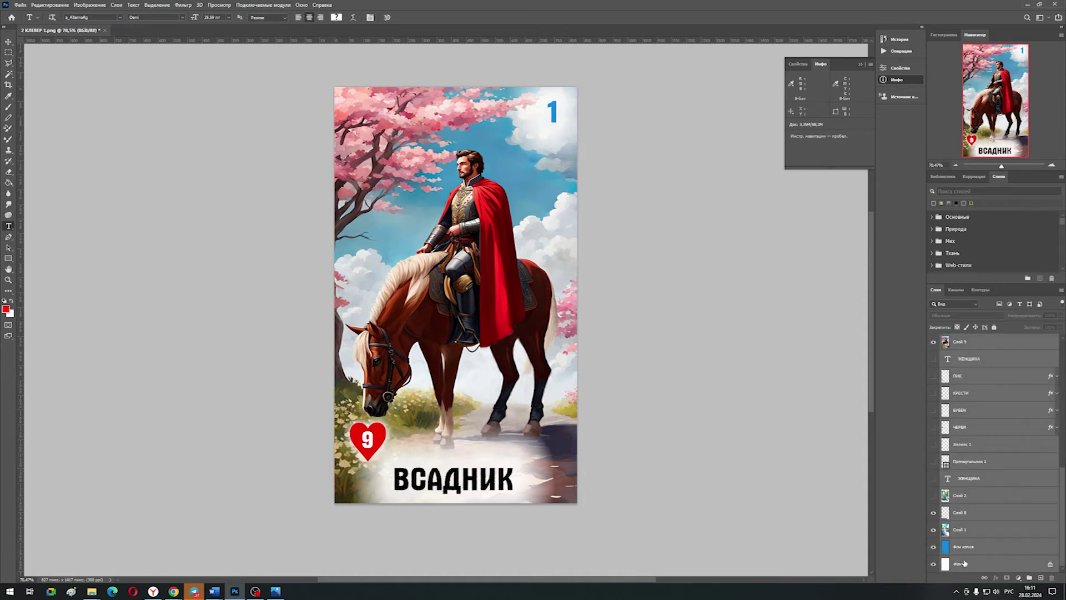
{"action": "key", "text": "ctrl+e"}
Step: Save the merged card as the PNG 1 ВСАДНИК 1 in the ! ДЛЯ ПЕЧАТИ folder, replacing the existing file
{"action": "key", "text": "ctrl+shift+s"}
{"action": "left_click", "coordinate": [203, 66]}
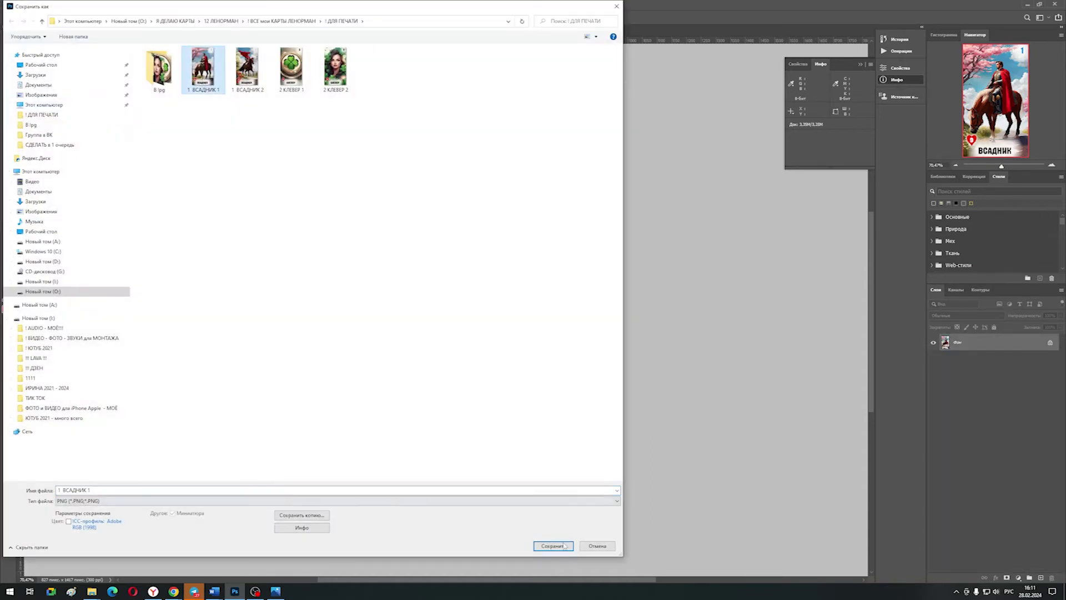
{"action": "left_click", "coordinate": [553, 546]}
{"action": "key", "text": "Return"}
Step: Save the standing rider card as the JPEG 1 ВСАДНИК 1, replacing the existing file
{"action": "key", "text": "ctrl+shift+s"}
{"action": "left_click", "coordinate": [616, 501]}
{"action": "left_click", "coordinate": [591, 435]}
{"action": "left_click", "coordinate": [553, 546]}
{"action": "left_click", "coordinate": [551, 295]}
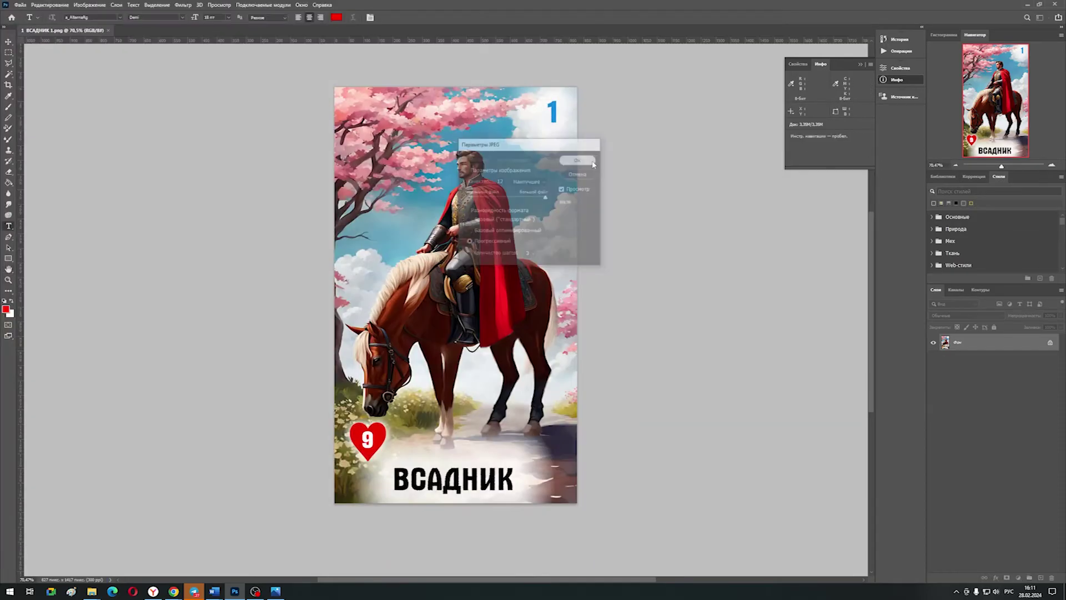
{"action": "left_click", "coordinate": [577, 161]}
Step: Restore the layers, show the galloping rider picture on Слой 10 and merge the whole card
{"action": "key", "text": "ctrl+z"}
{"action": "scroll", "coordinate": [994, 445], "scroll_direction": "down", "scroll_amount": 1}
{"action": "left_click", "coordinate": [934, 478]}
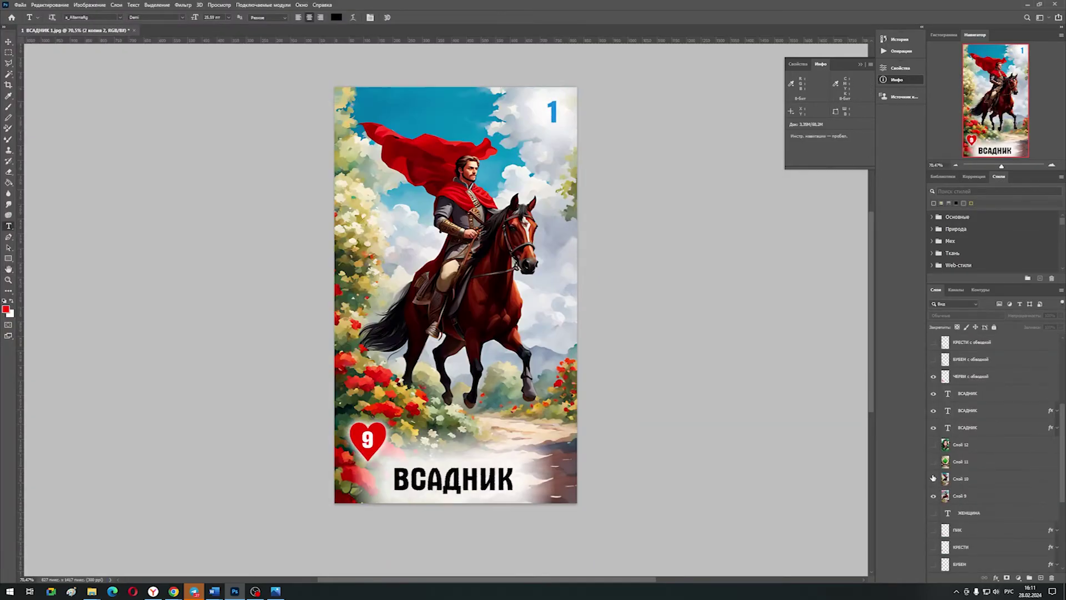
{"action": "left_click", "coordinate": [20, 5]}
{"action": "left_click", "coordinate": [1064, 436]}
{"action": "key", "text": "F12"}
Step: Save the galloping rider card as the JPEG 1 ВСАДНИК 2 in the В jpg folder, replacing the existing file
{"action": "left_click", "coordinate": [19, 5]}
{"action": "left_click", "coordinate": [39, 104]}
{"action": "left_click", "coordinate": [205, 70]}
{"action": "left_click", "coordinate": [583, 547]}
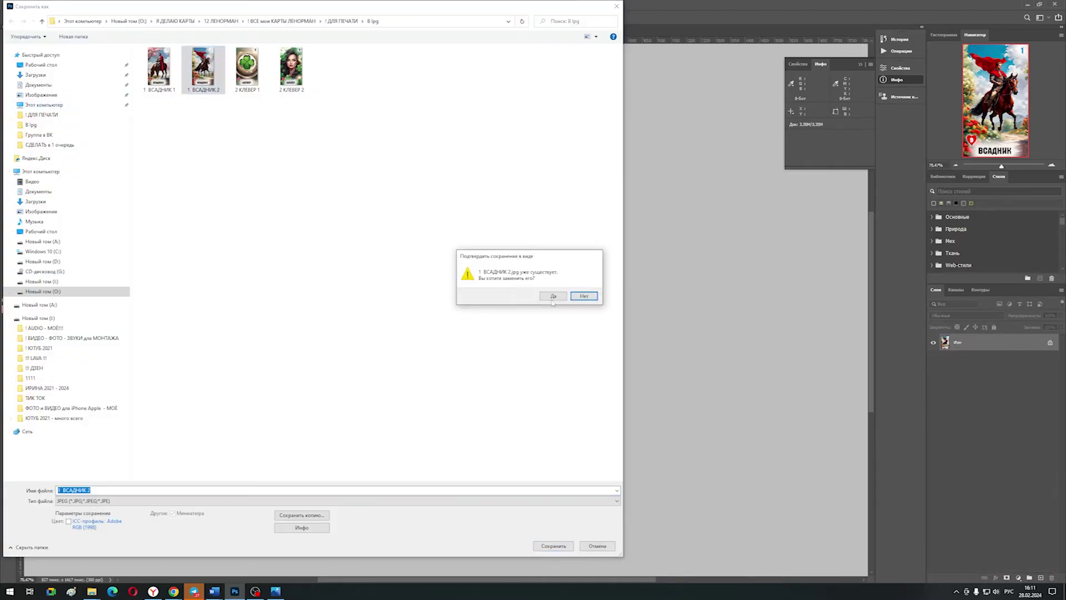
{"action": "left_click", "coordinate": [550, 295]}
Step: Save the galloping rider card as the PNG 1 ВСАДНИК 2 in the ! ДЛЯ ПЕЧАТИ folder, replacing the existing file
{"action": "left_click", "coordinate": [333, 500]}
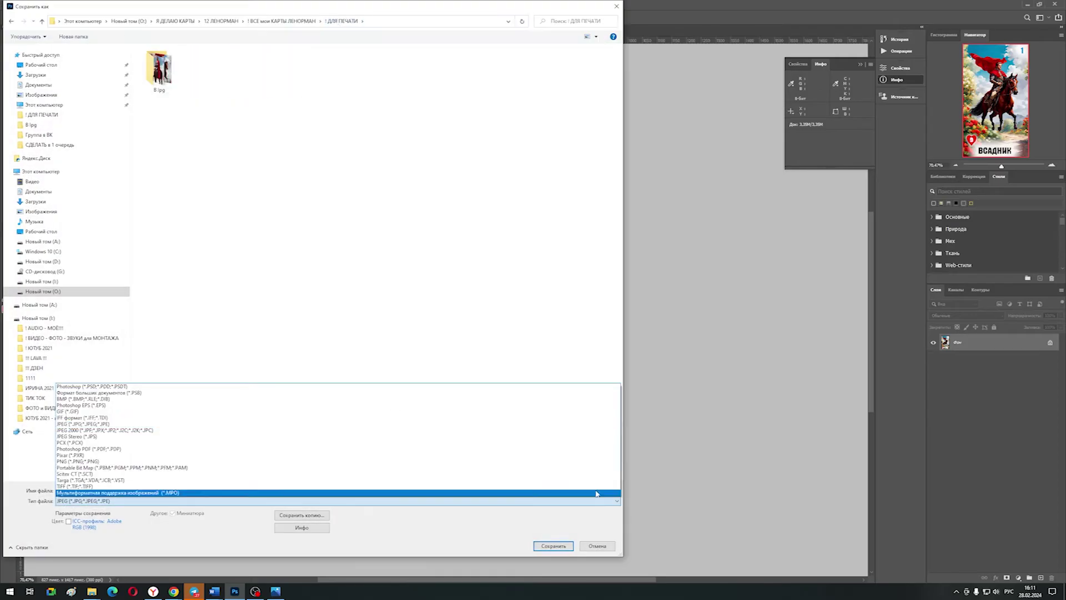
{"action": "left_click", "coordinate": [167, 462]}
{"action": "left_click", "coordinate": [554, 546]}
{"action": "left_click", "coordinate": [553, 295]}
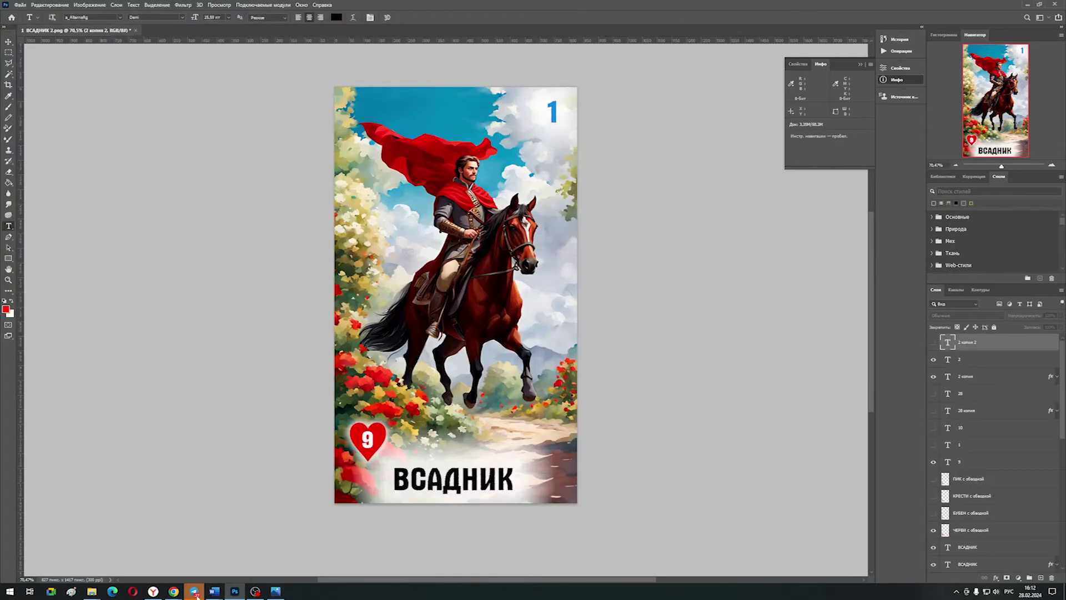
Step: View the saved PNG cards one after another in the image viewer, starting with 1 ВСАДНИК 1
{"action": "left_click", "coordinate": [91, 591]}
{"action": "double_click", "coordinate": [503, 102]}
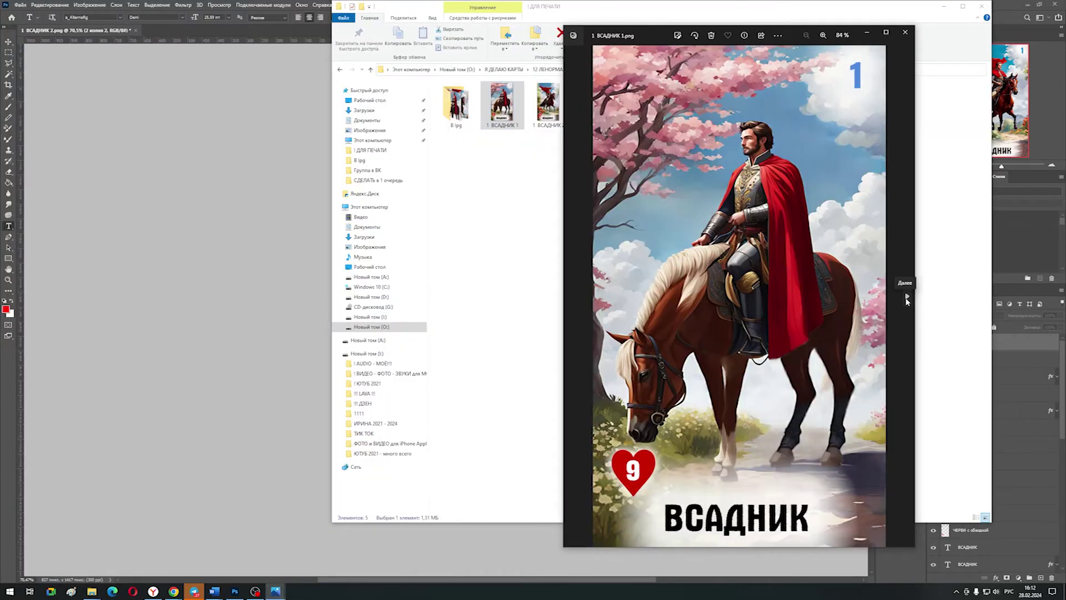
{"action": "left_click", "coordinate": [907, 300]}
{"action": "left_click", "coordinate": [907, 300]}
{"action": "left_click", "coordinate": [907, 301]}
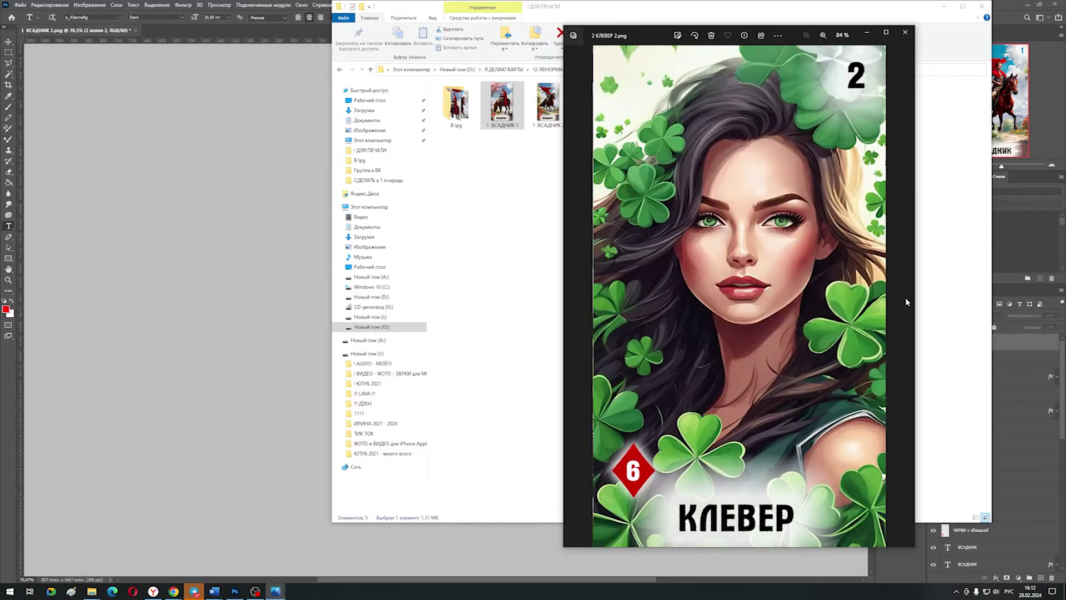
{"action": "left_click", "coordinate": [572, 295]}
{"action": "left_click", "coordinate": [572, 294]}
Step: Open 3 КОРАБЛЬ.png without colour management and place the ship picture above the other pictures in the card
{"action": "left_click", "coordinate": [20, 5]}
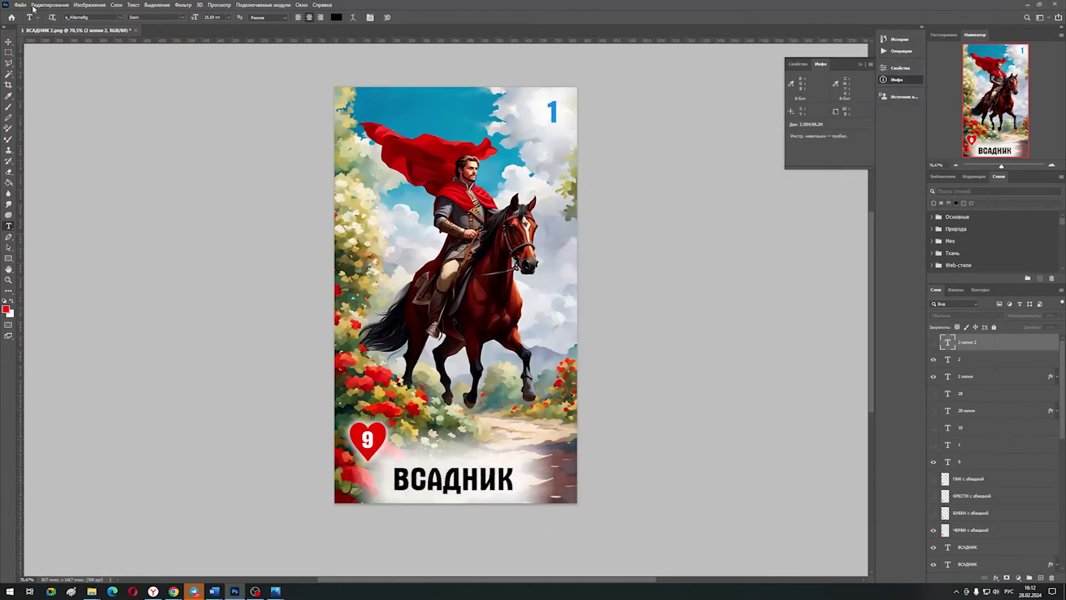
{"action": "left_click", "coordinate": [25, 26]}
{"action": "double_click", "coordinate": [590, 64]}
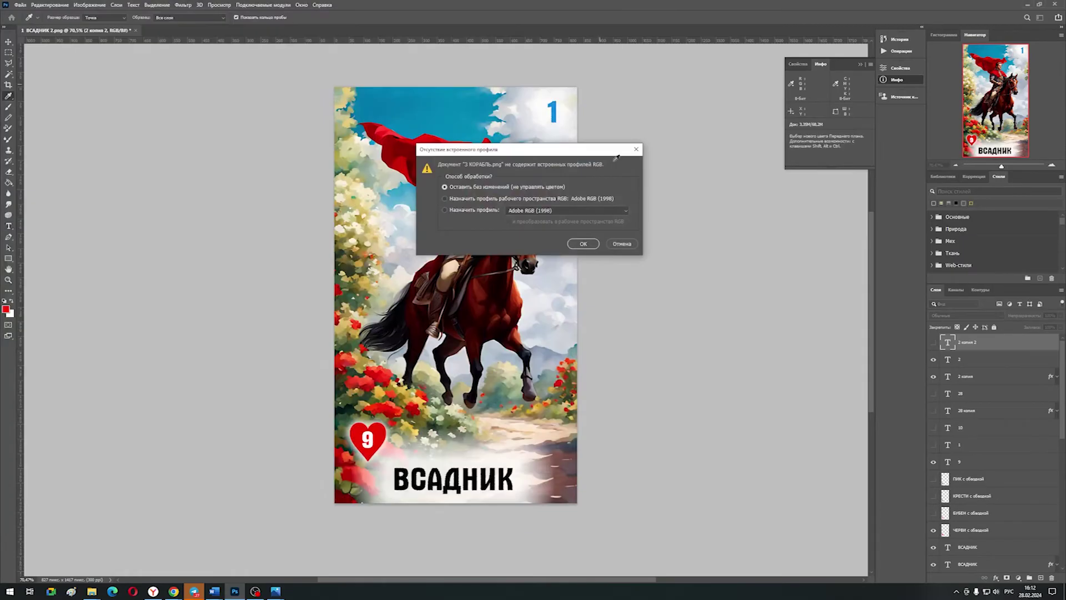
{"action": "key", "text": "Return"}
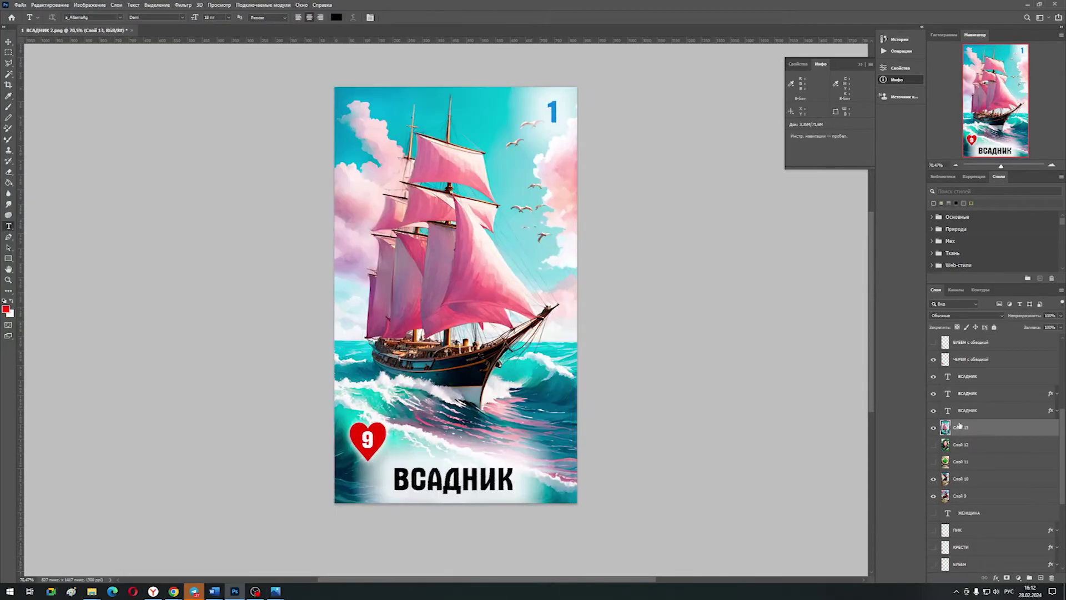
Step: Show the outlined spade suit layer and hide the outlined heart layer
{"action": "scroll", "coordinate": [936, 417], "scroll_direction": "up", "scroll_amount": 3}
{"action": "left_click", "coordinate": [934, 411]}
{"action": "left_click", "coordinate": [934, 462]}
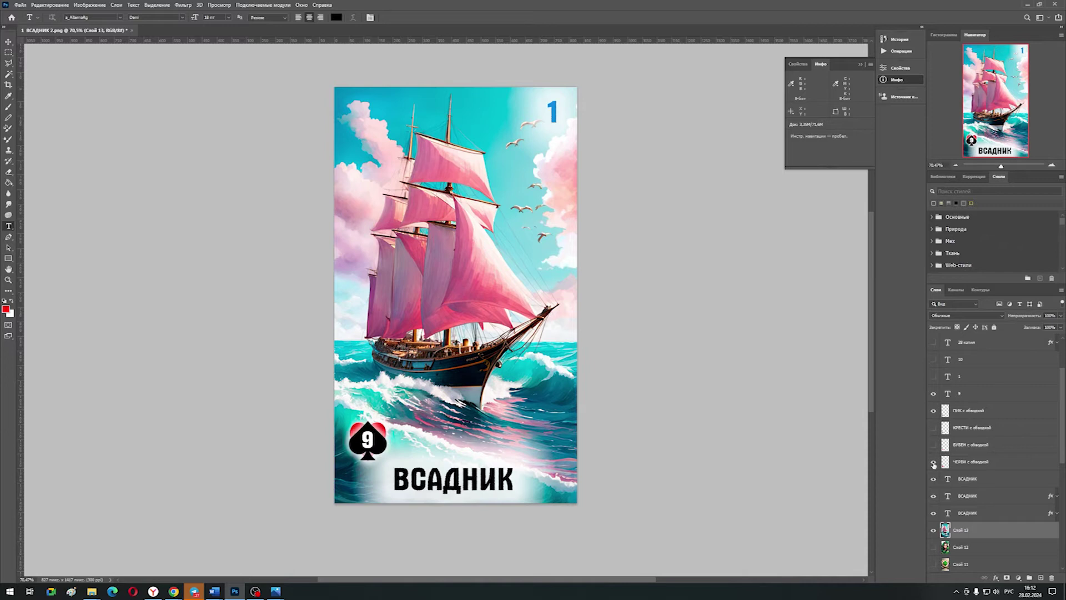
Step: Replace the rank 9 with the 10 and position it in the middle of the spade
{"action": "left_click", "coordinate": [933, 394]}
{"action": "left_click", "coordinate": [977, 359]}
{"action": "key", "text": "v"}
{"action": "left_click_drag", "start_coordinate": [367, 427], "coordinate": [365, 439]}
Step: Change the card's corner number to 3 in its three text layers and keep the colour and glow layers visible
{"action": "scroll", "coordinate": [977, 417], "scroll_direction": "up", "scroll_amount": 3}
{"action": "double_click", "coordinate": [948, 360]}
{"action": "double_click", "coordinate": [948, 376]}
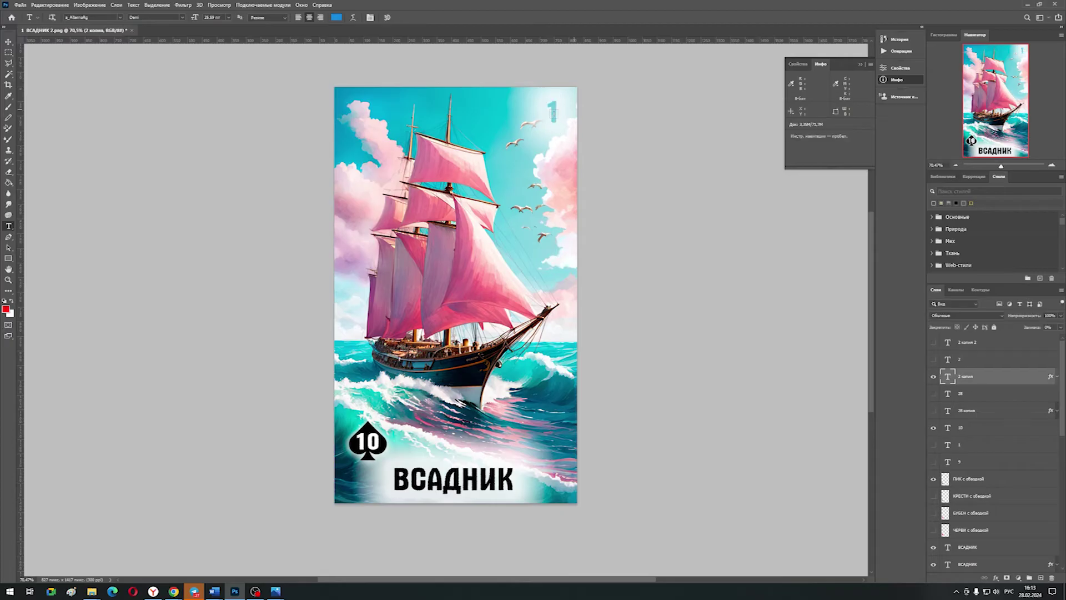
{"action": "double_click", "coordinate": [948, 342]}
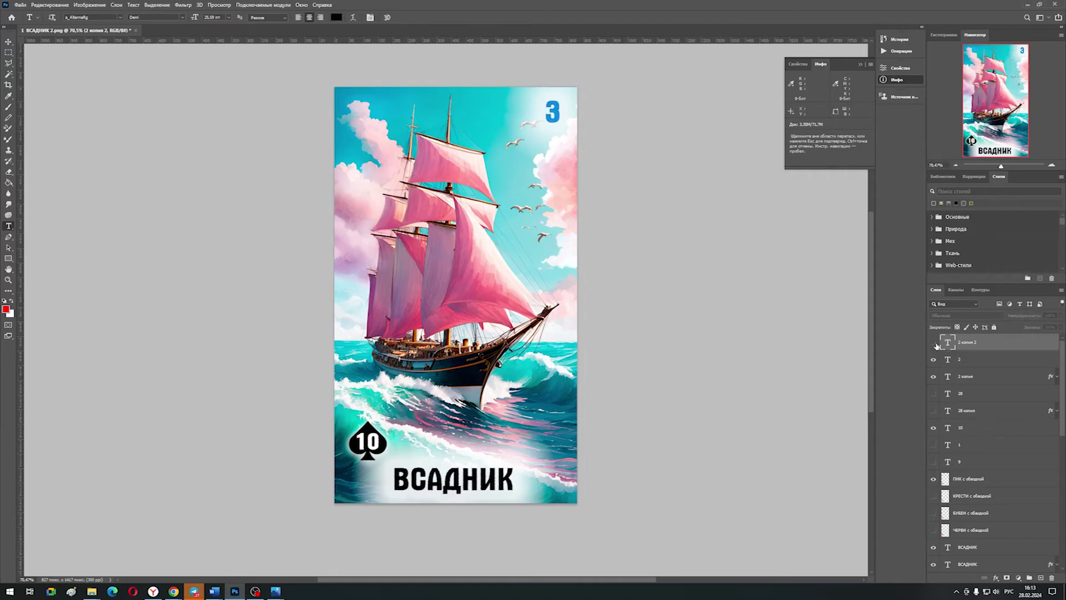
Step: Duplicate the coloured text layer of the corner number 3
{"action": "right_click", "coordinate": [962, 362]}
{"action": "left_click", "coordinate": [889, 232]}
{"action": "key", "text": "Return"}
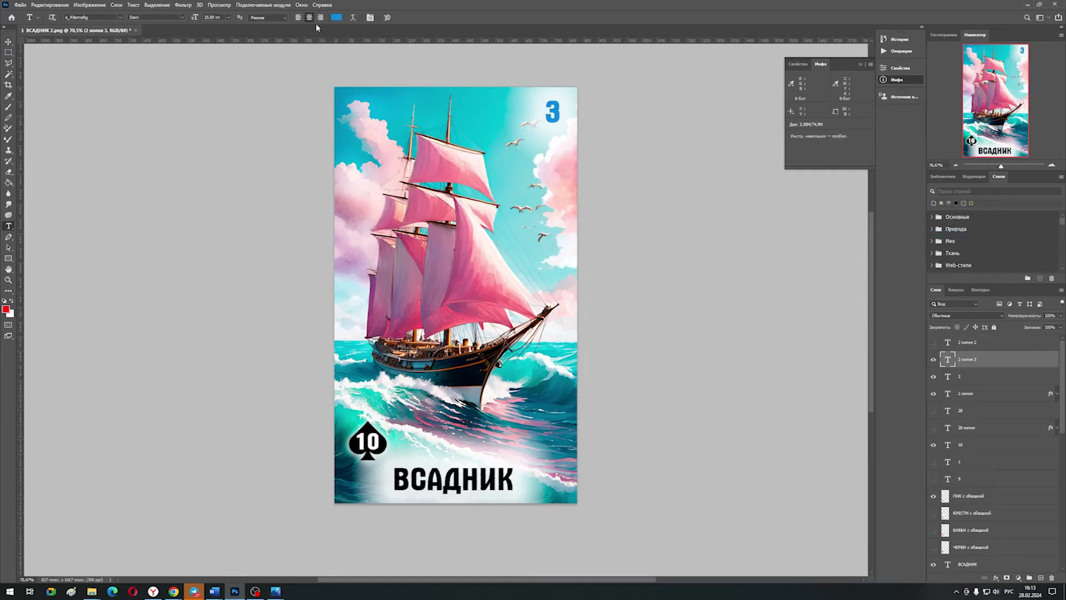
Step: Recolour the duplicated corner number 3 with a dark teal sampled from the sea waves
{"action": "left_click", "coordinate": [336, 17]}
{"action": "left_click", "coordinate": [496, 264]}
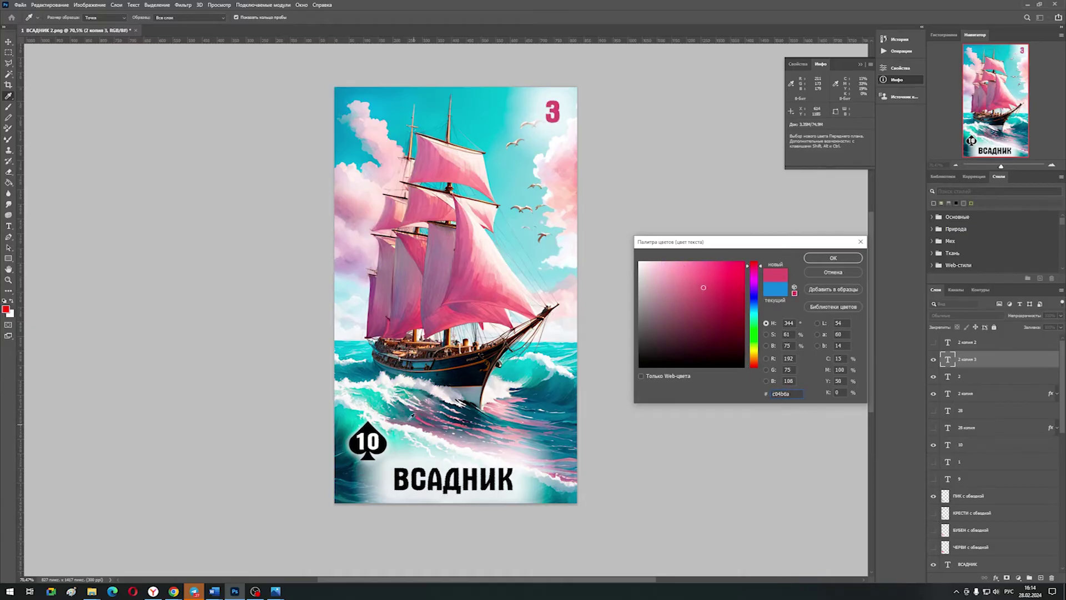
{"action": "left_click", "coordinate": [411, 415]}
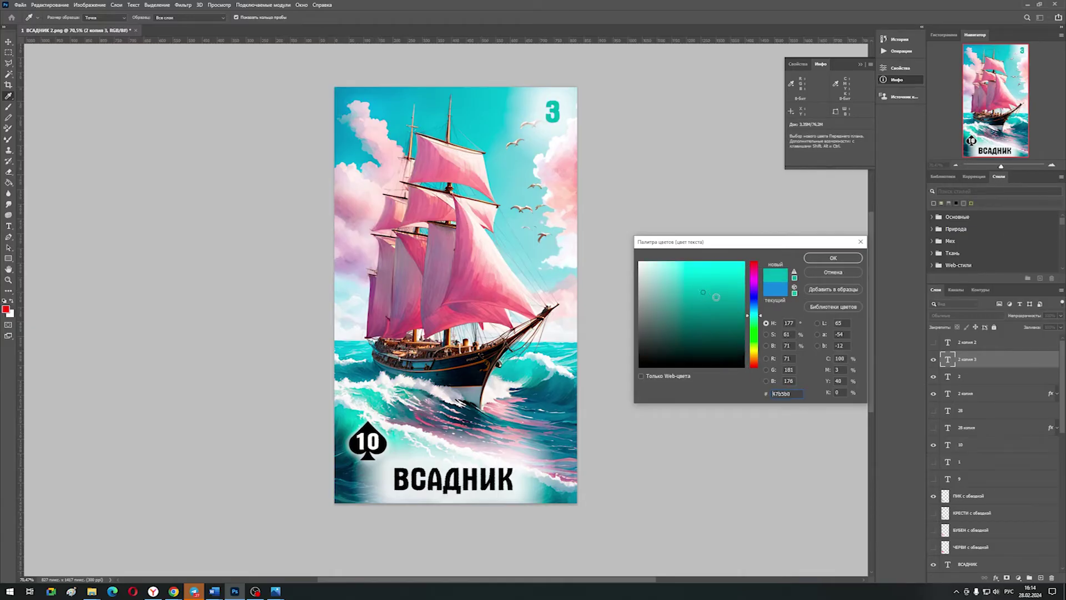
{"action": "left_click", "coordinate": [567, 399]}
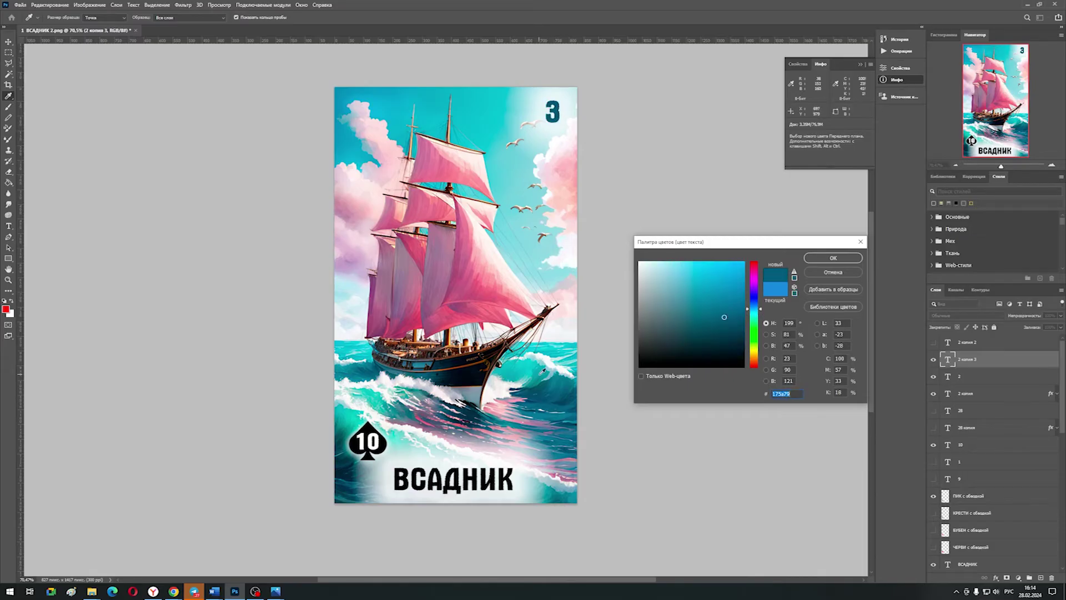
{"action": "left_click", "coordinate": [544, 371]}
{"action": "left_click", "coordinate": [833, 258]}
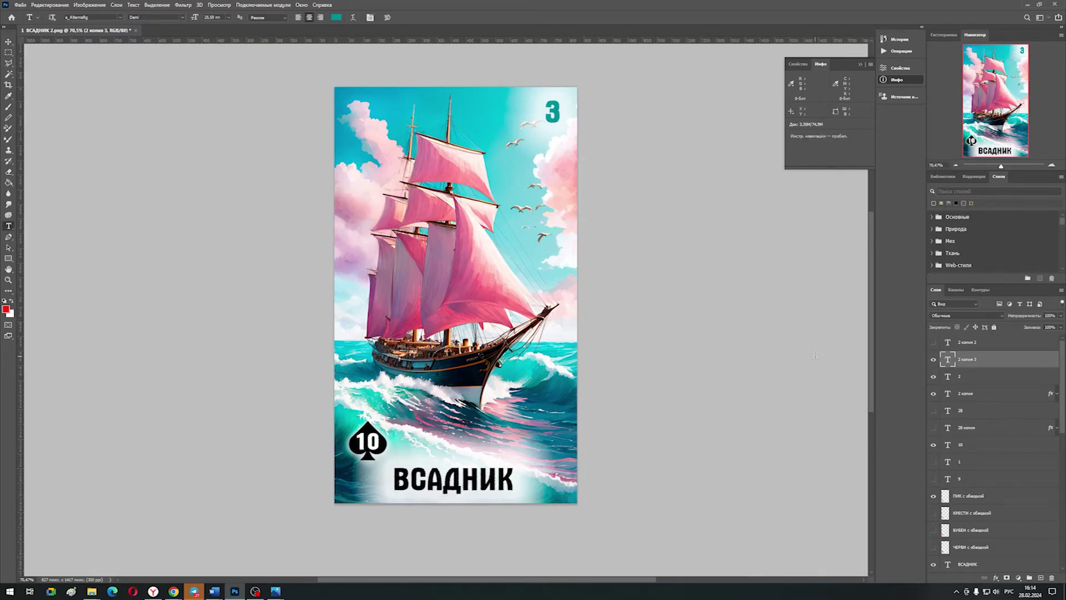
Step: Change the card title to КОРАБЛЬ in all three title text layers and show them again
{"action": "scroll", "coordinate": [1011, 394], "scroll_direction": "down", "scroll_amount": 4}
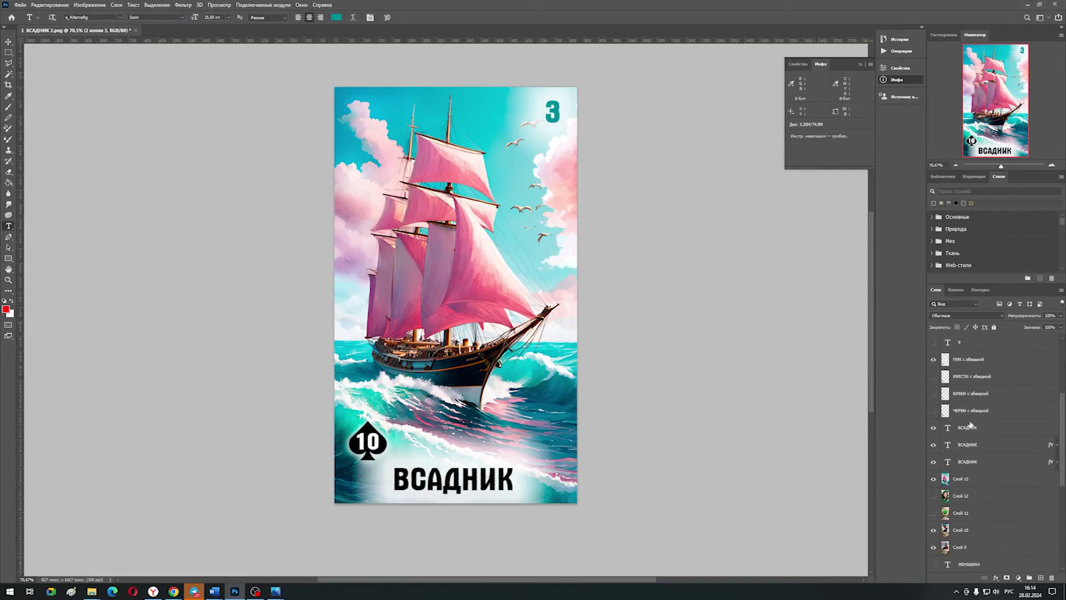
{"action": "left_click", "coordinate": [1000, 427]}
{"action": "double_click", "coordinate": [512, 481]}
{"action": "key", "text": "ctrl+z"}
{"action": "key", "text": "ctrl+z"}
{"action": "key", "text": "ctrl+z"}
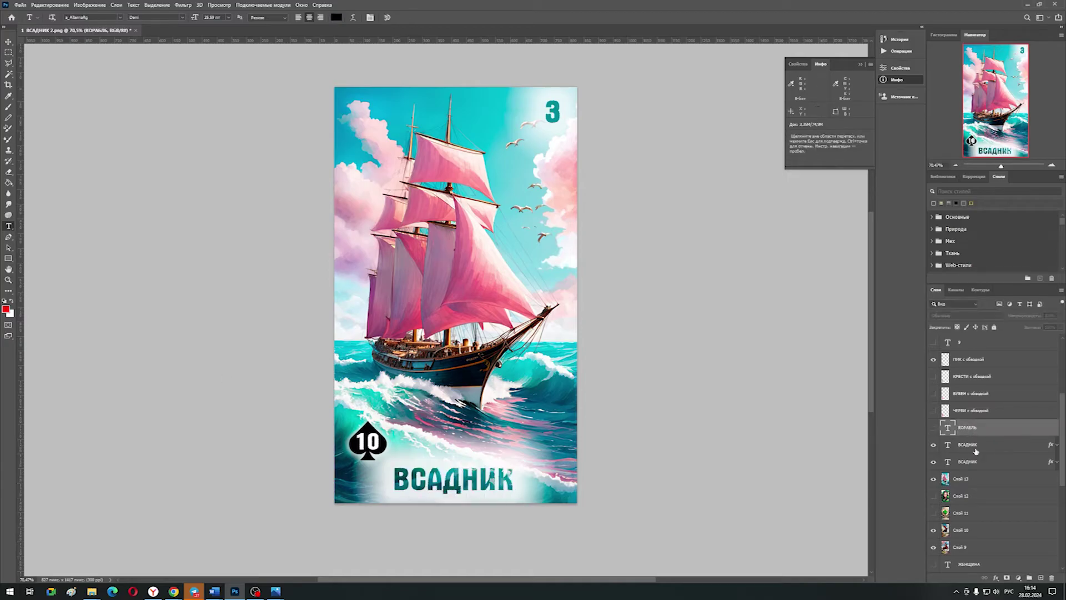
{"action": "key", "text": "ctrl+z"}
{"action": "key", "text": "ctrl+z"}
{"action": "key", "text": "ctrl+z"}
{"action": "key", "text": "ctrl+z"}
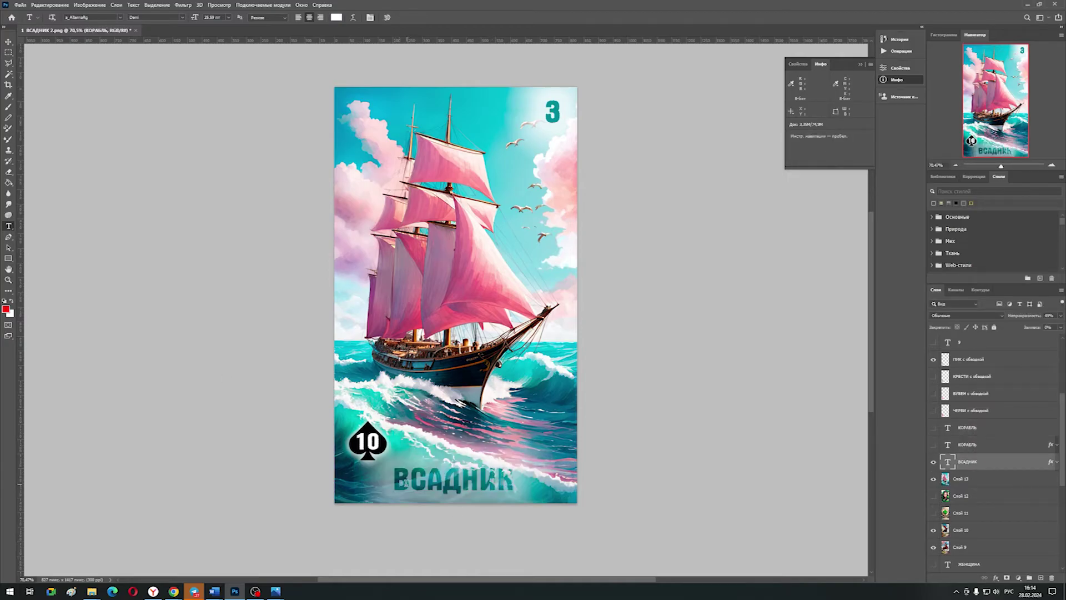
{"action": "key", "text": "ctrl+z"}
{"action": "left_click", "coordinate": [934, 428]}
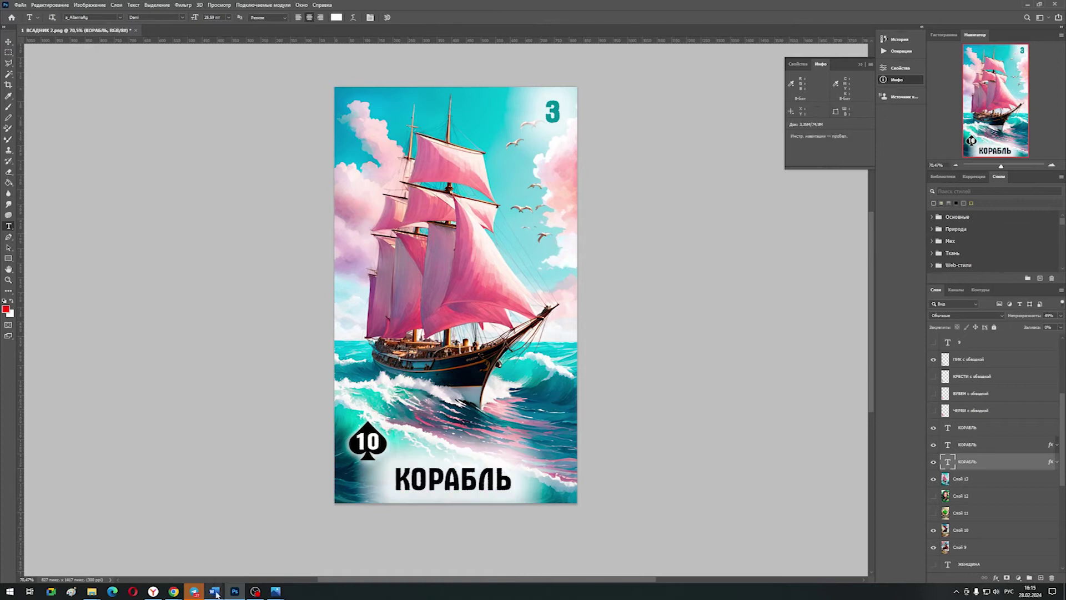
Step: Check the ship card against the Word table of ranks and suits and merge all its layers
{"action": "left_click", "coordinate": [215, 592]}
{"action": "left_click", "coordinate": [688, 321]}
{"action": "key", "text": "ctrl+z"}
{"action": "key", "text": "ctrl+z"}
{"action": "key", "text": "ctrl+z"}
{"action": "key", "text": "ctrl+z"}
{"action": "key", "text": "ctrl+z"}
{"action": "key", "text": "ctrl+z"}
{"action": "key", "text": "ctrl+z"}
{"action": "key", "text": "ctrl+z"}
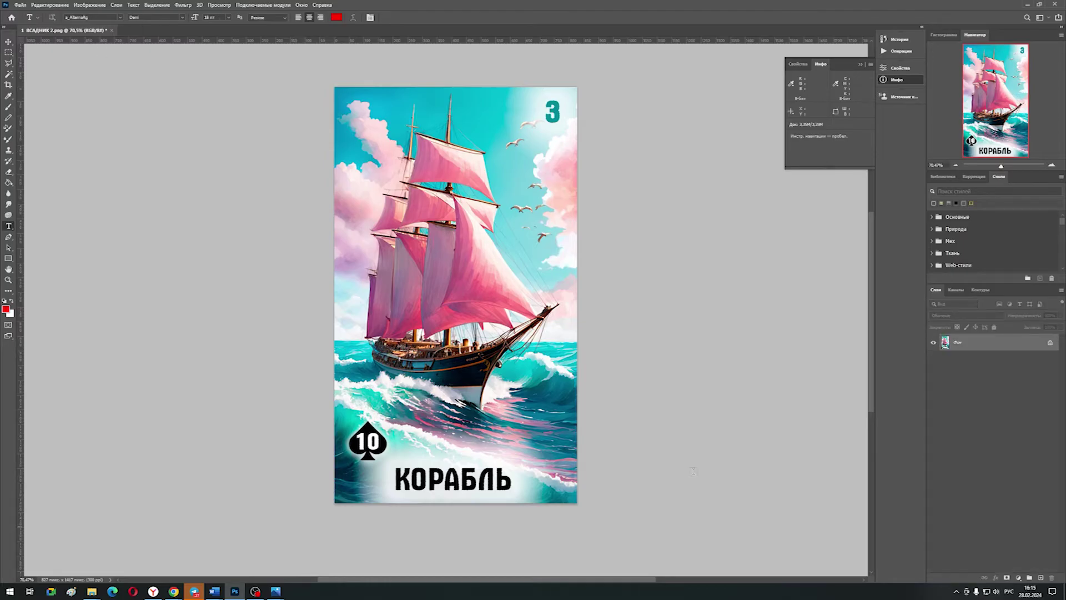
Step: Save the merged ship card as the PNG 3 КОРАБЛЬ in the ! ДЛЯ ПЕЧАТИ folder
{"action": "left_click", "coordinate": [20, 5]}
{"action": "left_click", "coordinate": [42, 104]}
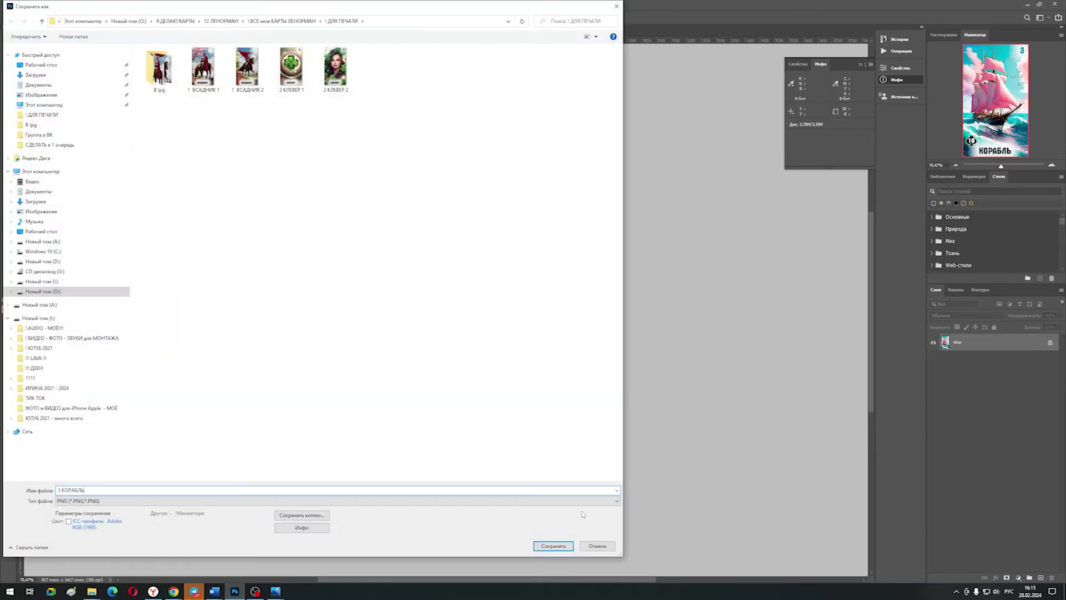
{"action": "type", "text": "3 КОРАБЛЬ"}
{"action": "key", "text": "Return"}
{"action": "key", "text": "Return"}
Step: Save the ship card as the JPEG 3 КОРАБЛЬ in the В jpg folder
{"action": "left_click", "coordinate": [20, 4]}
{"action": "left_click", "coordinate": [42, 103]}
{"action": "double_click", "coordinate": [159, 66]}
{"action": "left_click", "coordinate": [605, 501]}
{"action": "left_click", "coordinate": [593, 425]}
{"action": "left_click", "coordinate": [557, 547]}
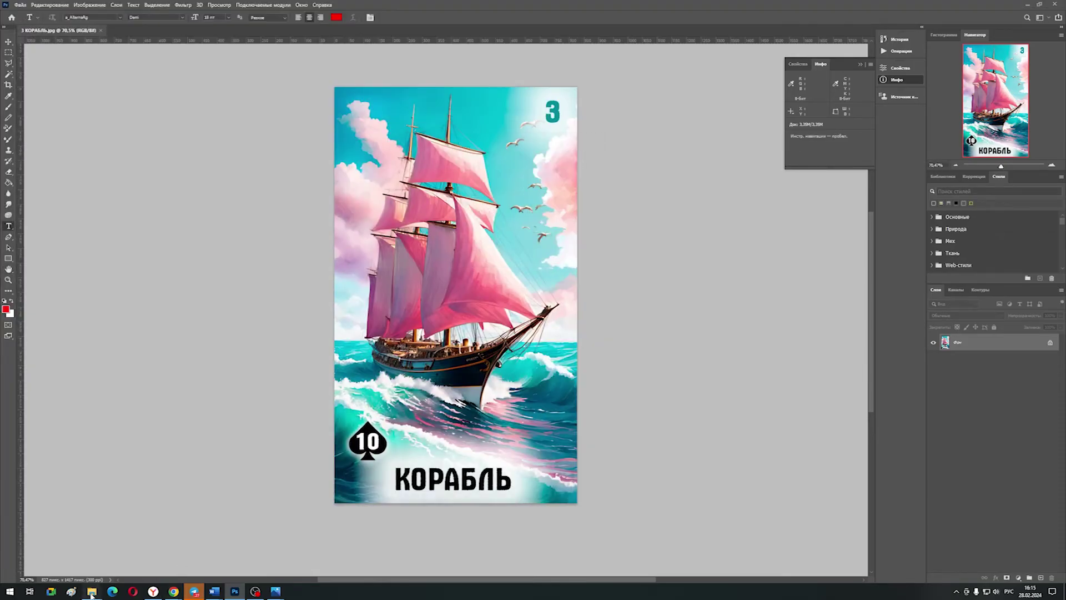
Step: Enlarge the file thumbnails in the ! ДЛЯ ПЕЧАТИ folder and view its PNG cards from 1 ВСАДНИК 1 onward
{"action": "left_click", "coordinate": [92, 592]}
{"action": "scroll", "coordinate": [571, 221], "scroll_direction": "up", "scroll_amount": 2}
{"action": "double_click", "coordinate": [623, 133]}
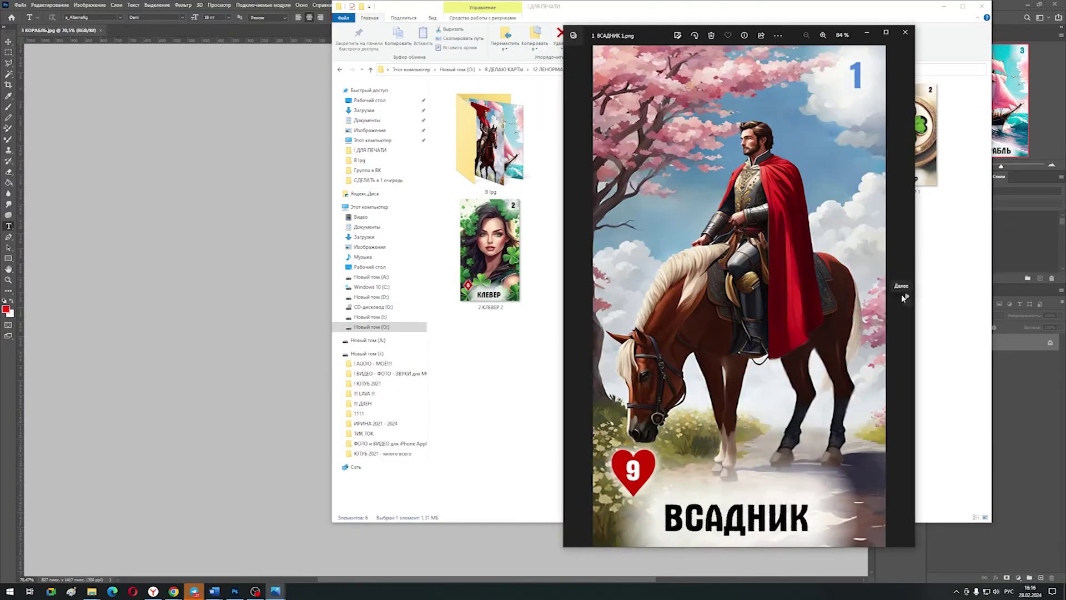
{"action": "left_click", "coordinate": [901, 294]}
{"action": "left_click", "coordinate": [683, 291]}
{"action": "left_click", "coordinate": [683, 292]}
{"action": "left_click", "coordinate": [356, 292]}
{"action": "left_click", "coordinate": [355, 291]}
Step: View all the JPEG cards in the В jpg folder at full screen, starting with 1 ВСАДНИК 1
{"action": "left_click", "coordinate": [684, 27]}
{"action": "double_click", "coordinate": [499, 142]}
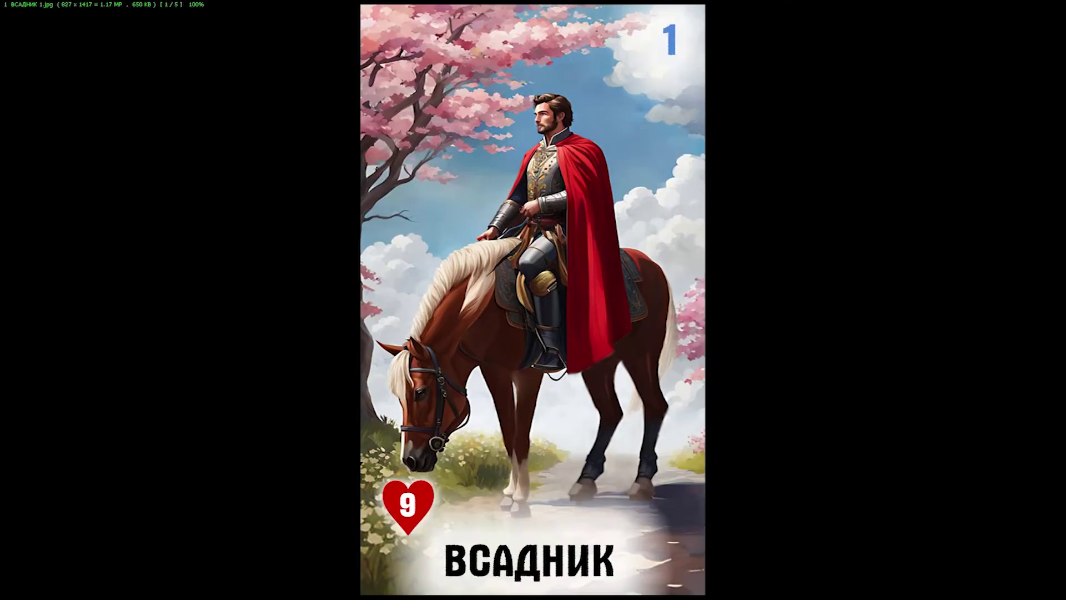
{"action": "scroll", "coordinate": [906, 443], "scroll_direction": "up", "scroll_amount": 2}
{"action": "scroll", "coordinate": [991, 510], "scroll_direction": "down", "scroll_amount": 2}
{"action": "key", "text": "Right"}
{"action": "key", "text": "Right"}
{"action": "key", "text": "Right"}
{"action": "key", "text": "Right"}
{"action": "key", "text": "Escape"}
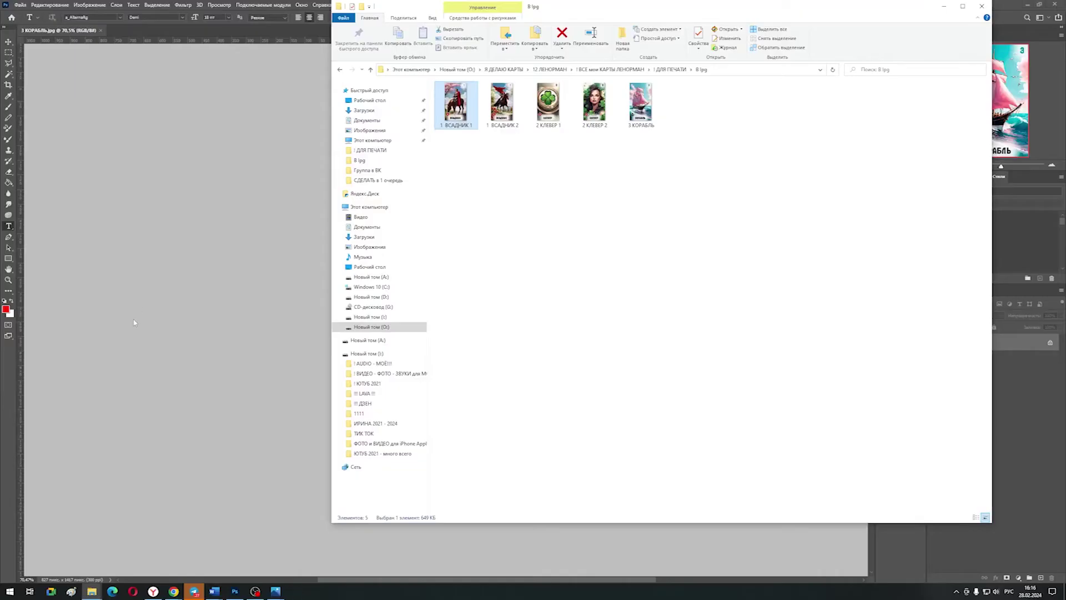
Step: Return to Photoshop, restore the ship card's separate layers and open 4 ДОМ.png without colour management
{"action": "left_click", "coordinate": [134, 322]}
{"action": "left_click", "coordinate": [20, 4]}
{"action": "left_click", "coordinate": [20, 5]}
{"action": "left_click", "coordinate": [20, 5]}
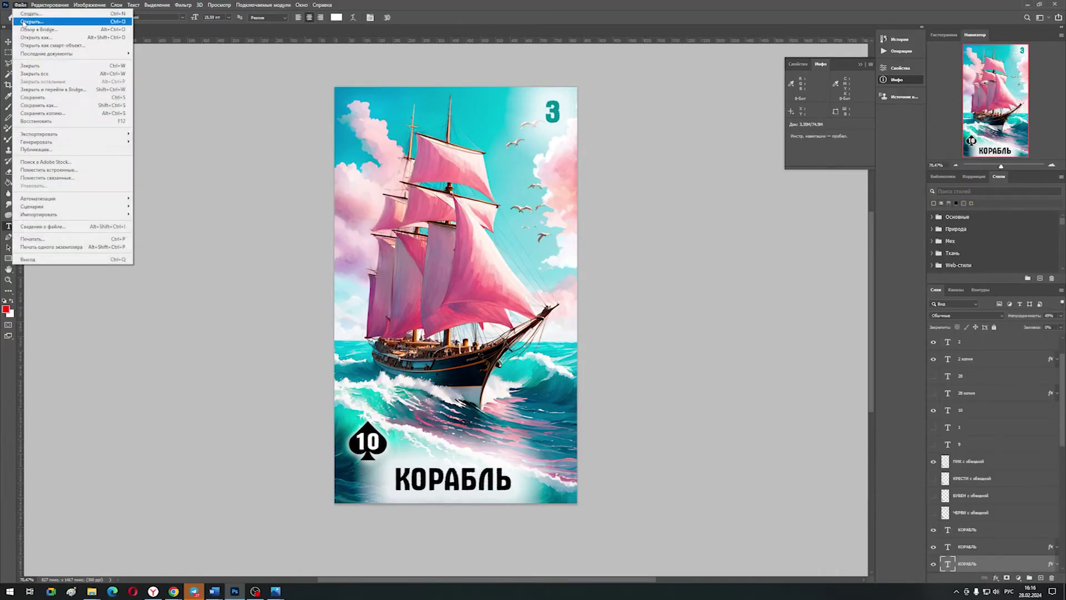
{"action": "left_click", "coordinate": [25, 21]}
{"action": "double_click", "coordinate": [157, 134]}
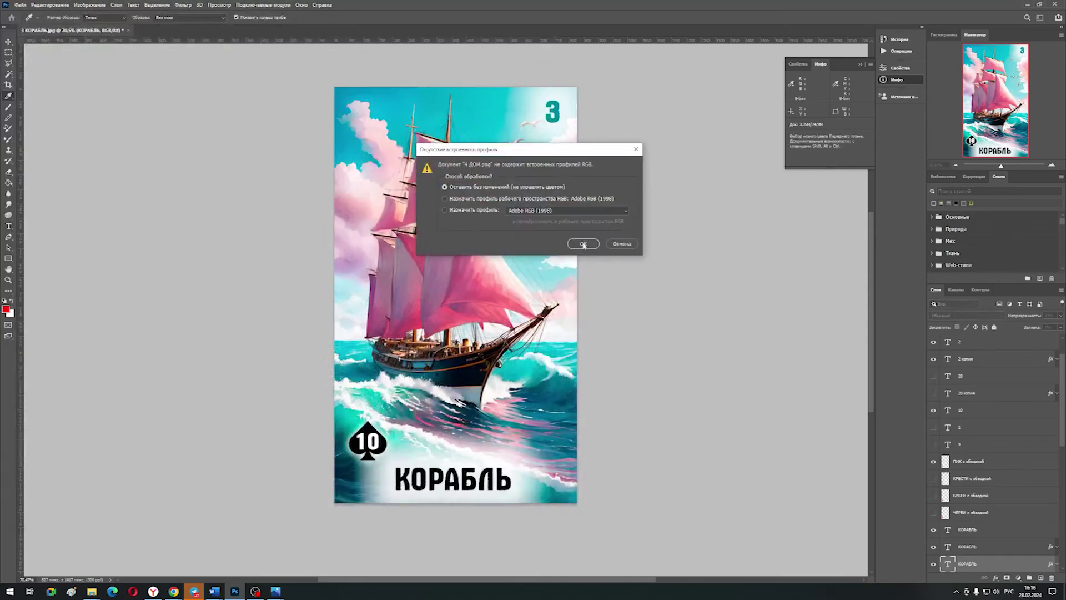
{"action": "key", "text": "Return"}
Step: Close the house image and paste its picture into the card directly above the ship picture
{"action": "key", "text": "ctrl+w"}
{"action": "scroll", "coordinate": [974, 454], "scroll_direction": "down", "scroll_amount": 3}
{"action": "left_click", "coordinate": [974, 450]}
{"action": "key", "text": "ctrl+v"}
Step: Change the card title to ДОМ in all three title text layers
{"action": "left_click_drag", "start_coordinate": [394, 481], "coordinate": [517, 481]}
{"action": "type", "text": "ДОМ"}
{"action": "key", "text": "Escape"}
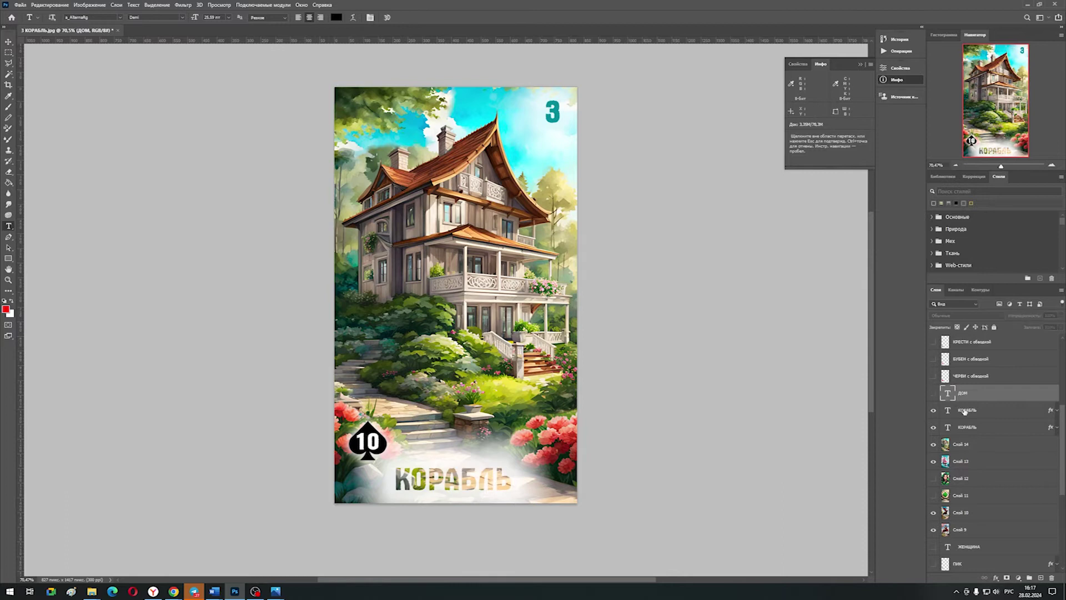
{"action": "double_click", "coordinate": [428, 480]}
{"action": "type", "text": "ДОМ"}
{"action": "double_click", "coordinate": [453, 481]}
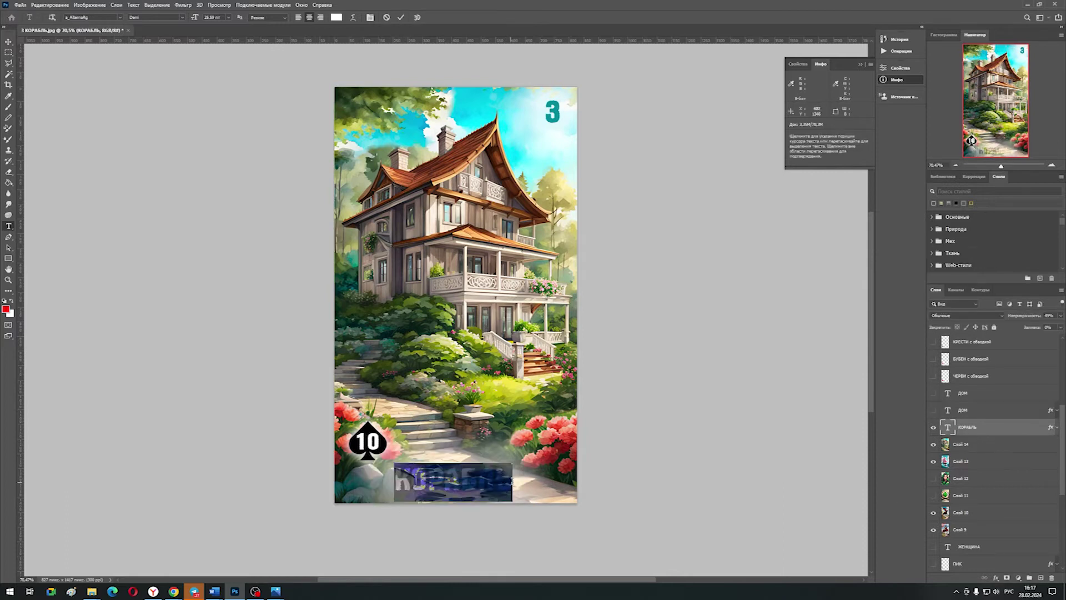
{"action": "type", "text": "ДОМ"}
Step: Select the three visible ДОМ title layers together and shift them slightly to the right
{"action": "left_click", "coordinate": [964, 396], "text": "ctrl"}
{"action": "key", "text": "v"}
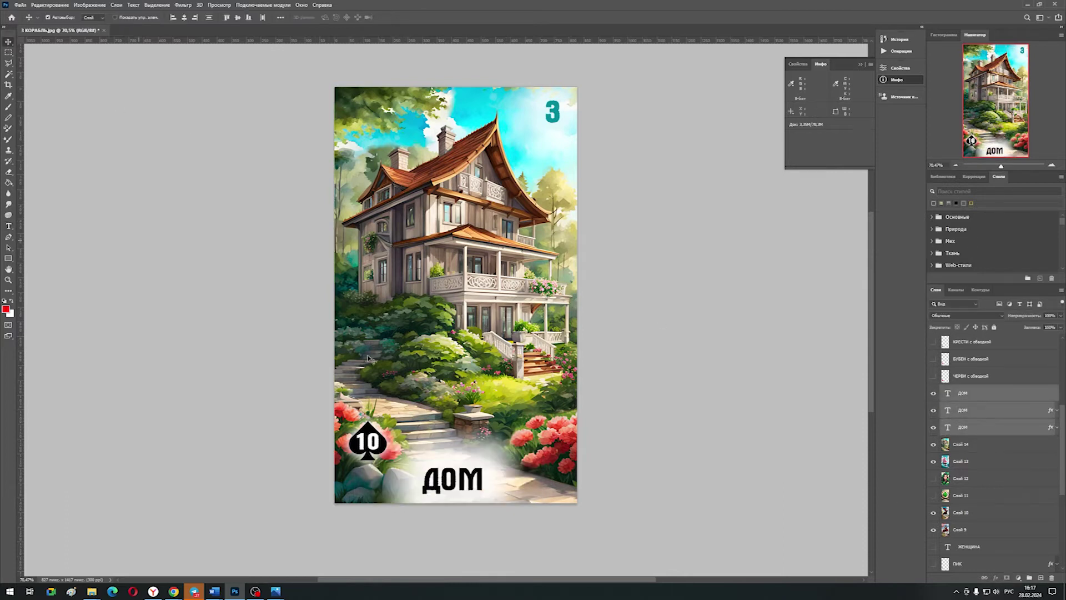
{"action": "left_click", "coordinate": [659, 431]}
Step: Look up the house card's rank and suit in the Word table and replace the spade with the heart
{"action": "mouse_move", "coordinate": [212, 597]}
{"action": "left_click", "coordinate": [271, 556]}
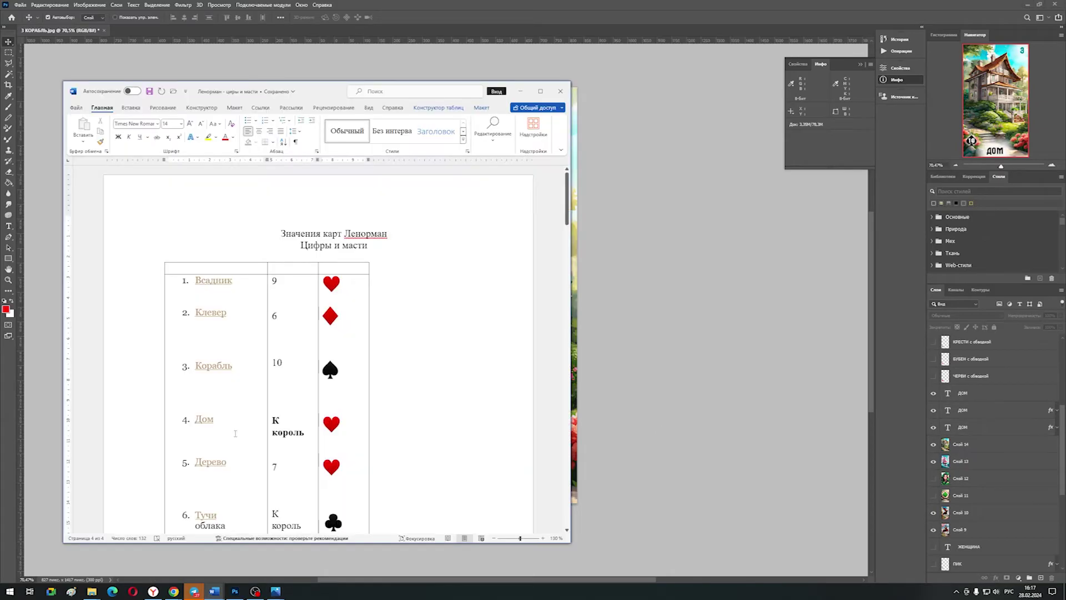
{"action": "left_click", "coordinate": [969, 428]}
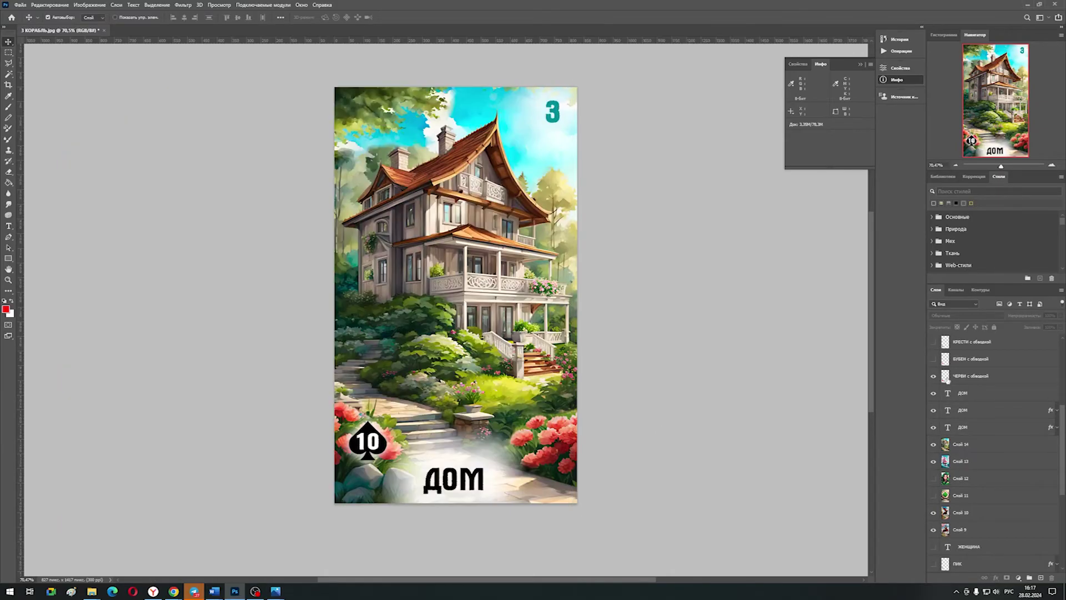
{"action": "scroll", "coordinate": [948, 381], "scroll_direction": "up", "scroll_amount": 3}
{"action": "scroll", "coordinate": [969, 395], "scroll_direction": "up", "scroll_amount": 3}
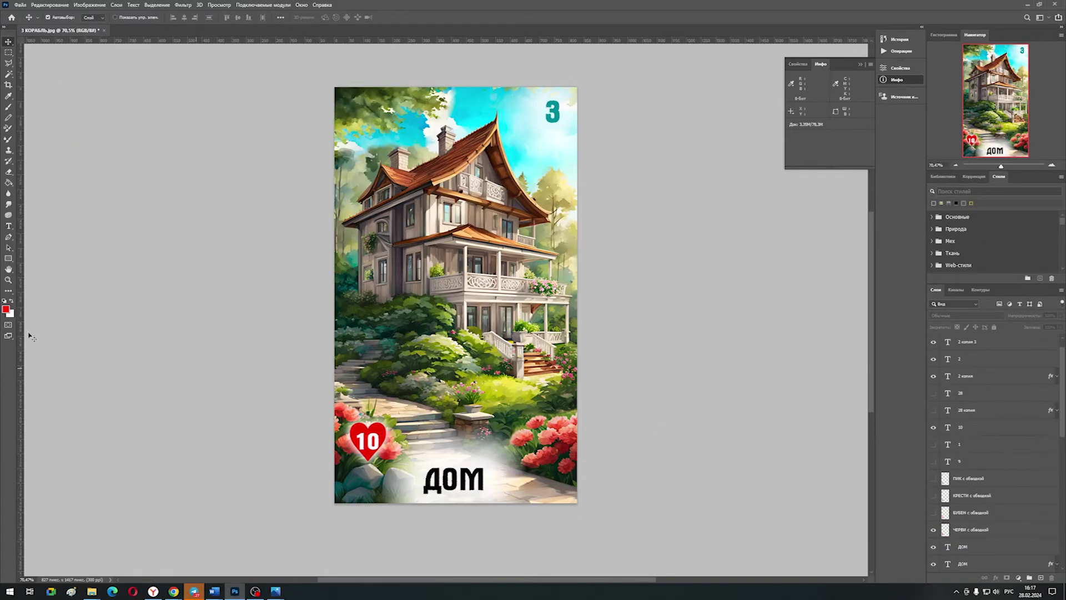
Step: Hide the 10 on the heart, show the rank layer 1, change it to К and centre it inside the heart
{"action": "left_click", "coordinate": [934, 427]}
{"action": "left_click", "coordinate": [935, 444]}
{"action": "double_click", "coordinate": [963, 444]}
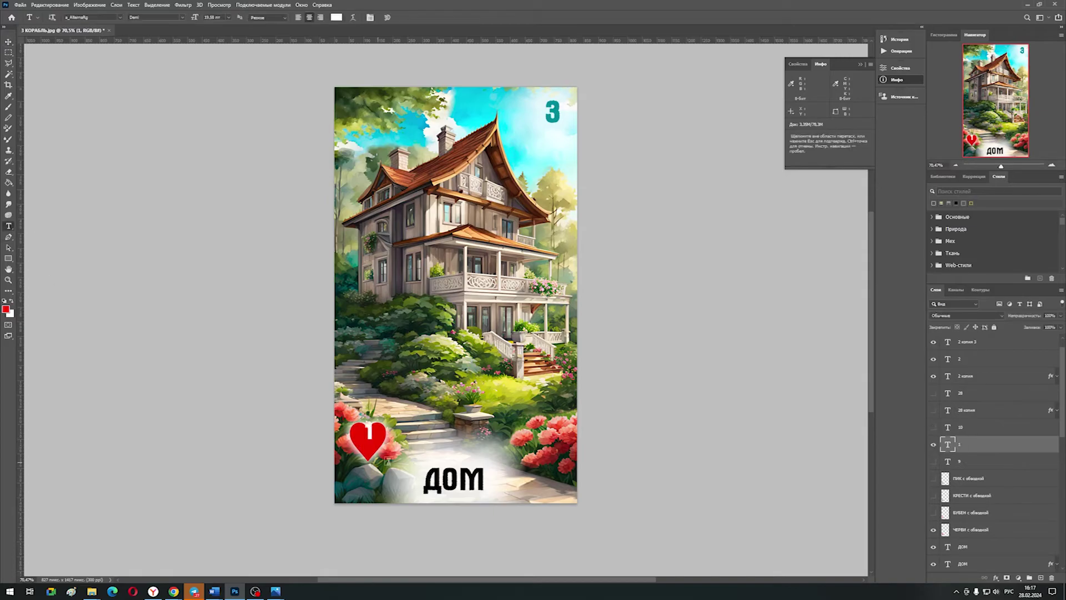
{"action": "key", "text": "Escape"}
{"action": "key", "text": "v"}
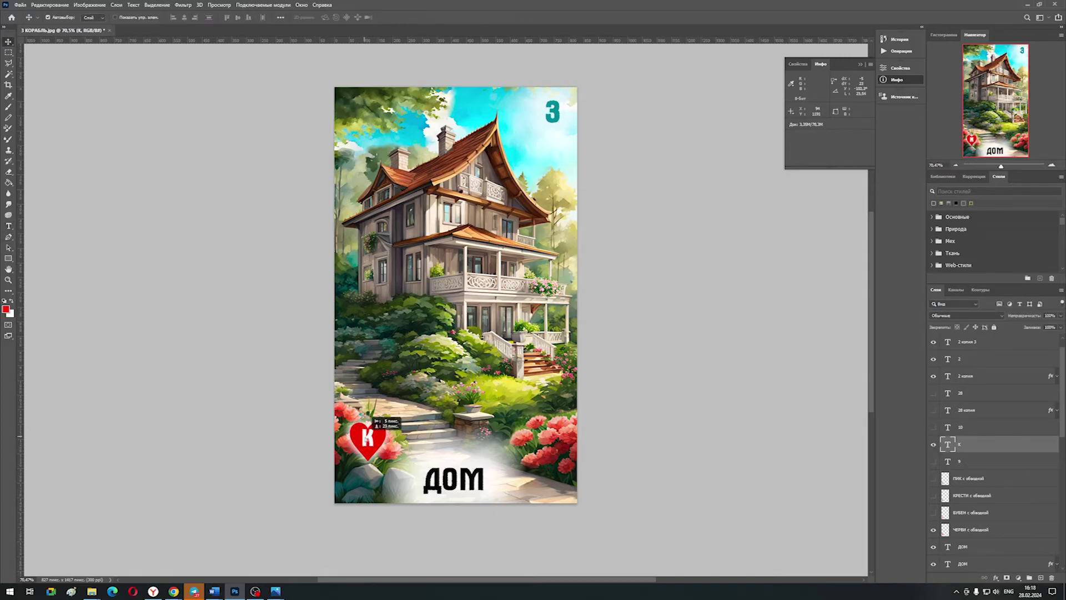
{"action": "scroll", "coordinate": [375, 450], "scroll_direction": "up", "scroll_amount": 6}
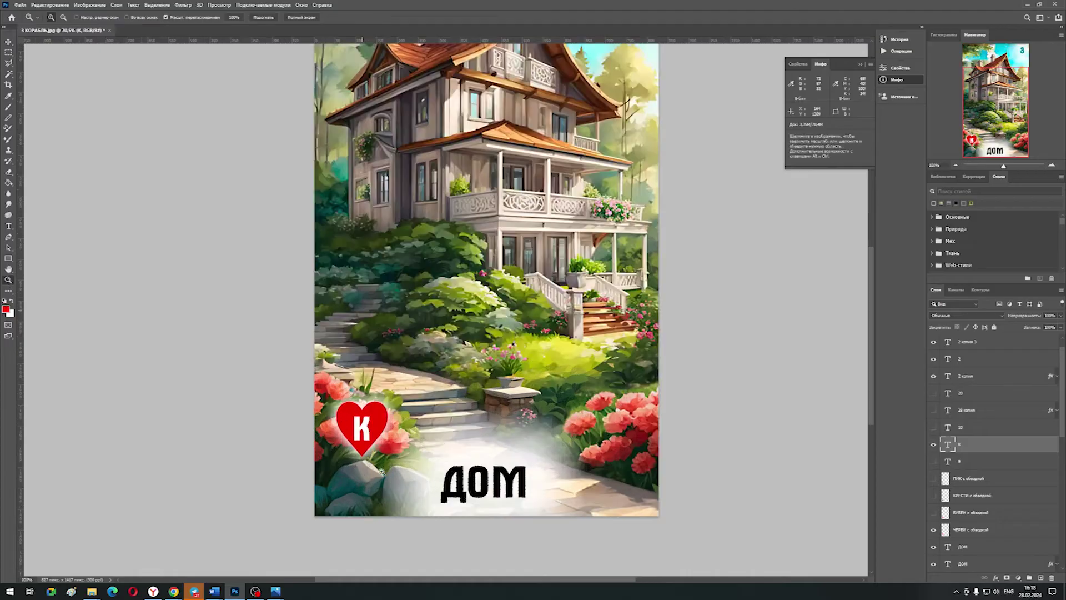
{"action": "left_click_drag", "start_coordinate": [1011, 165], "coordinate": [1000, 165]}
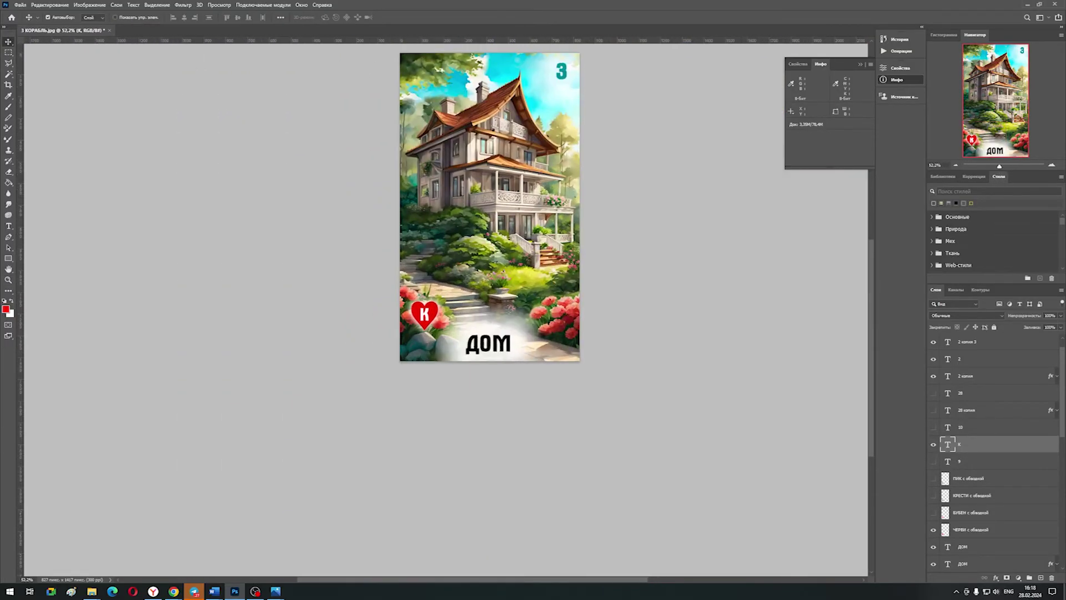
{"action": "key", "text": "t"}
{"action": "left_click", "coordinate": [548, 73]}
{"action": "key", "text": "BackSpace"}
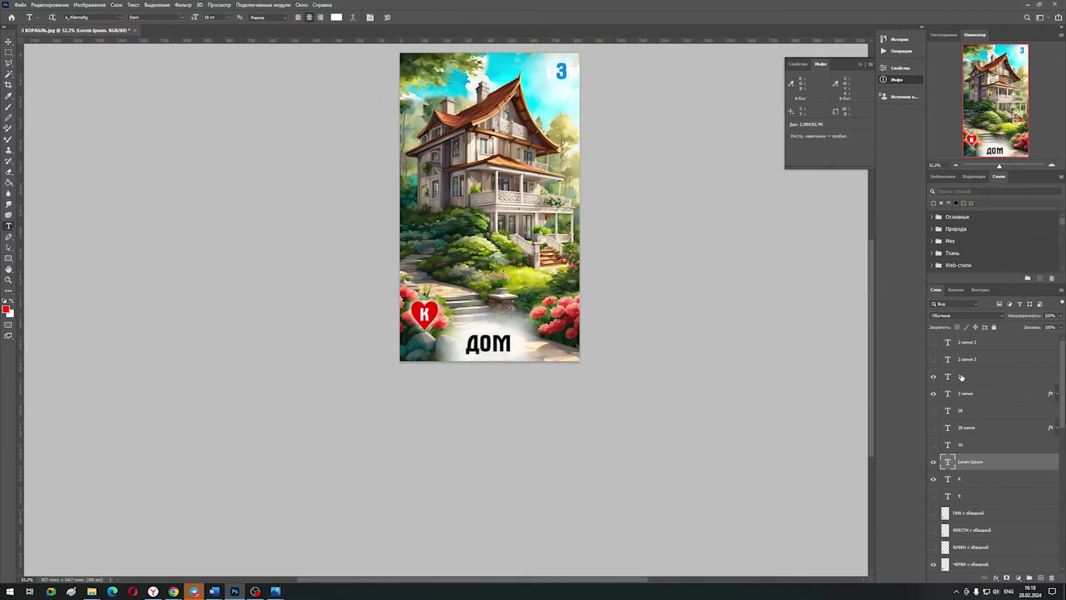
{"action": "left_click", "coordinate": [961, 377]}
{"action": "key", "text": "ctrl+z"}
{"action": "key", "text": "ctrl+z"}
{"action": "key", "text": "ctrl+z"}
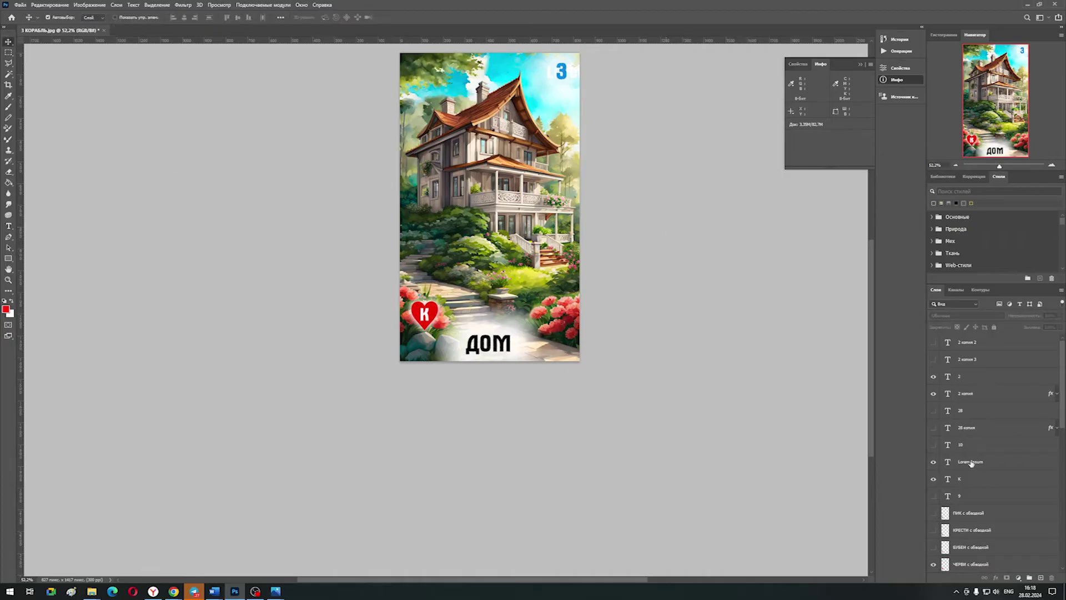
{"action": "key", "text": "ctrl+z"}
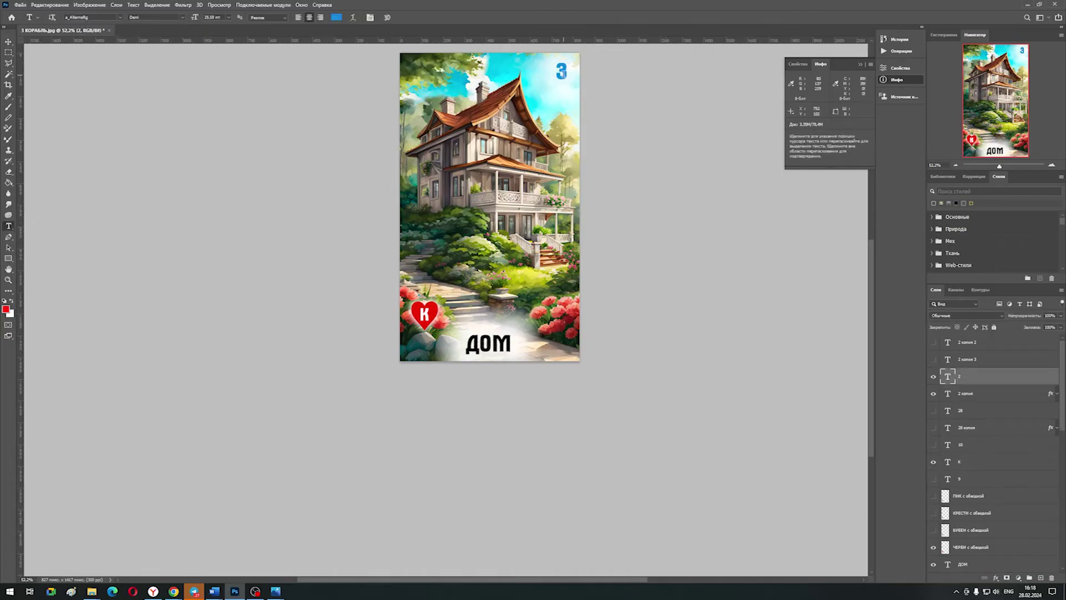
Step: Change the house card's number to 4 in its number layers and show the black number layer on top
{"action": "left_click", "coordinate": [966, 393]}
{"action": "key", "text": "z"}
{"action": "left_click_drag", "start_coordinate": [1000, 166], "coordinate": [1001, 166]}
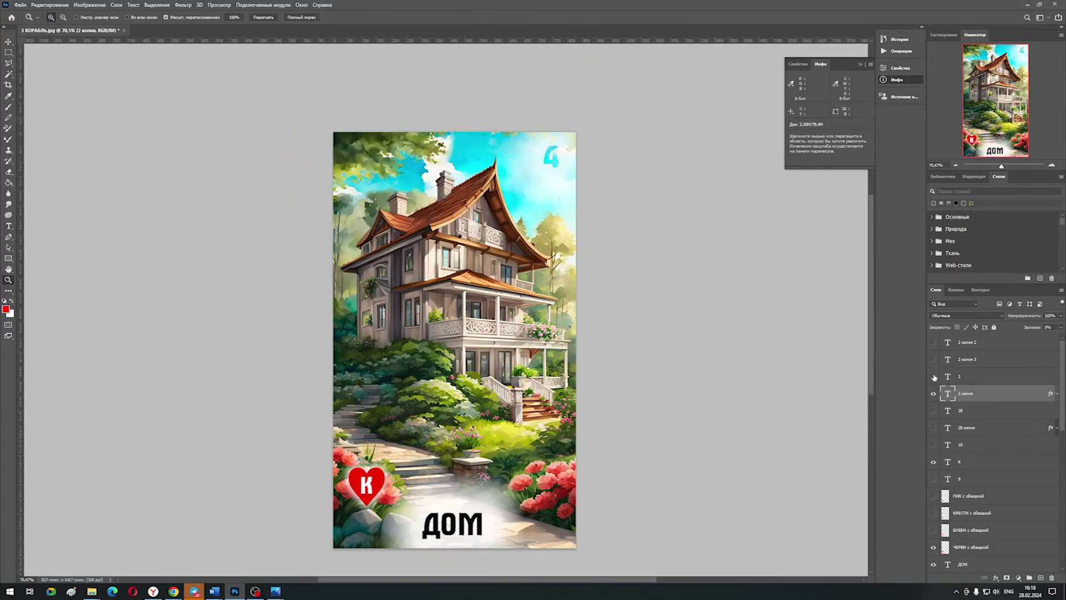
{"action": "left_click", "coordinate": [949, 344]}
{"action": "left_click", "coordinate": [9, 226]}
{"action": "double_click", "coordinate": [551, 157]}
{"action": "type", "text": "4"}
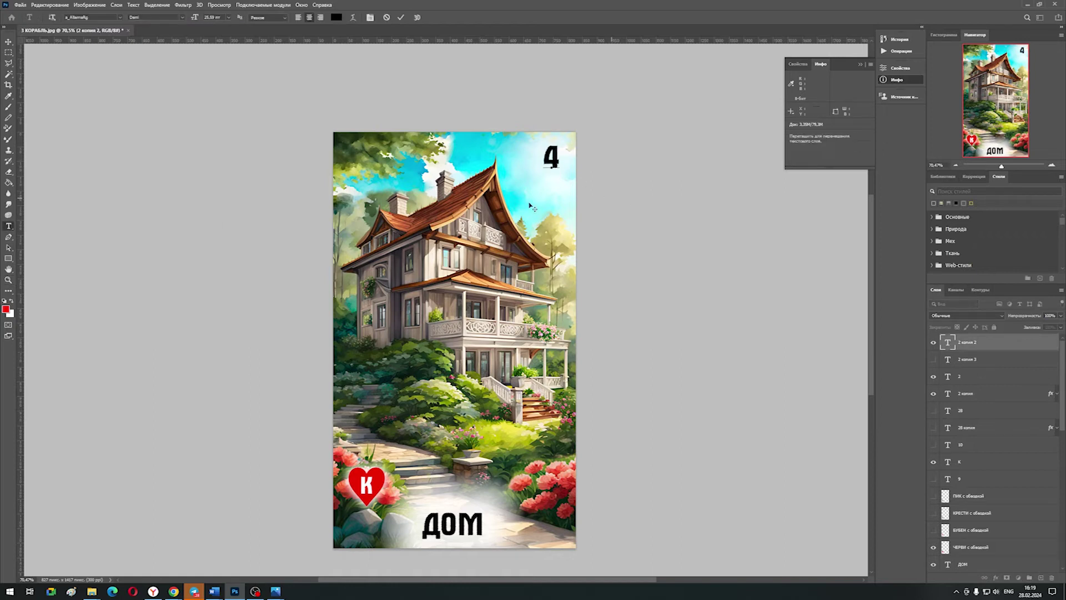
{"action": "left_click", "coordinate": [697, 352], "text": "ctrl"}
Step: Apply the Unsharp Mask filter to the house picture layer
{"action": "scroll", "coordinate": [933, 485], "scroll_direction": "down", "scroll_amount": 10}
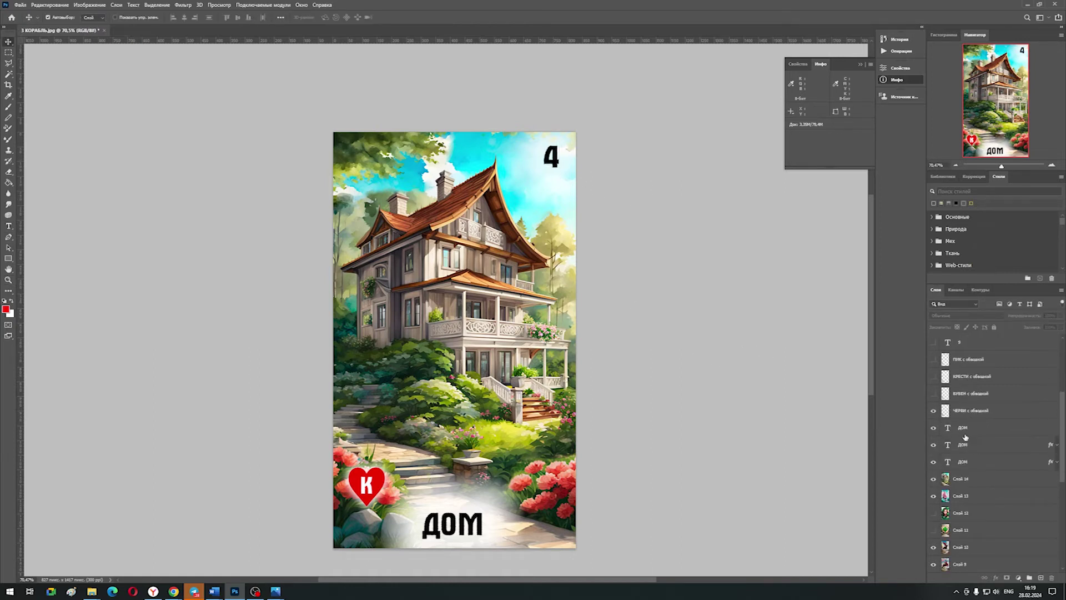
{"action": "left_click", "coordinate": [961, 393]}
{"action": "left_click", "coordinate": [183, 5]}
{"action": "left_click", "coordinate": [333, 179]}
{"action": "left_click", "coordinate": [717, 146]}
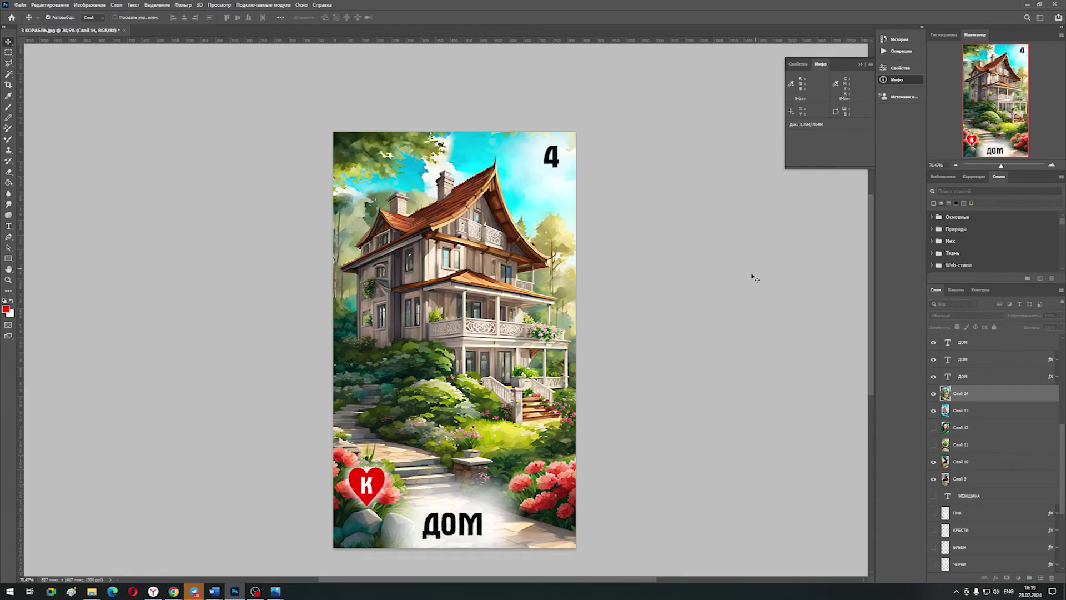
Step: Flatten all layers of the house card and save it as 4 ДОМ.jpg
{"action": "scroll", "coordinate": [752, 276], "scroll_direction": "up", "scroll_amount": 2}
{"action": "scroll", "coordinate": [752, 276], "scroll_direction": "down", "scroll_amount": 3}
{"action": "scroll", "coordinate": [977, 361], "scroll_direction": "up", "scroll_amount": 10}
{"action": "left_click", "coordinate": [972, 341]}
{"action": "scroll", "coordinate": [980, 488], "scroll_direction": "down", "scroll_amount": 10}
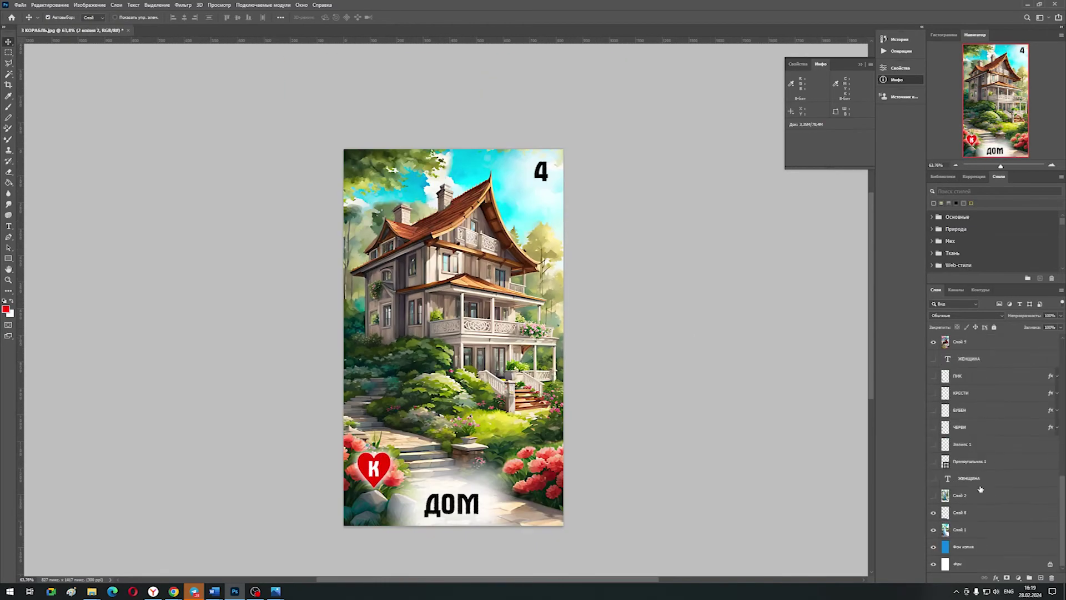
{"action": "right_click", "coordinate": [968, 564]}
{"action": "left_click", "coordinate": [983, 422]}
{"action": "left_click", "coordinate": [20, 4]}
{"action": "left_click", "coordinate": [55, 103]}
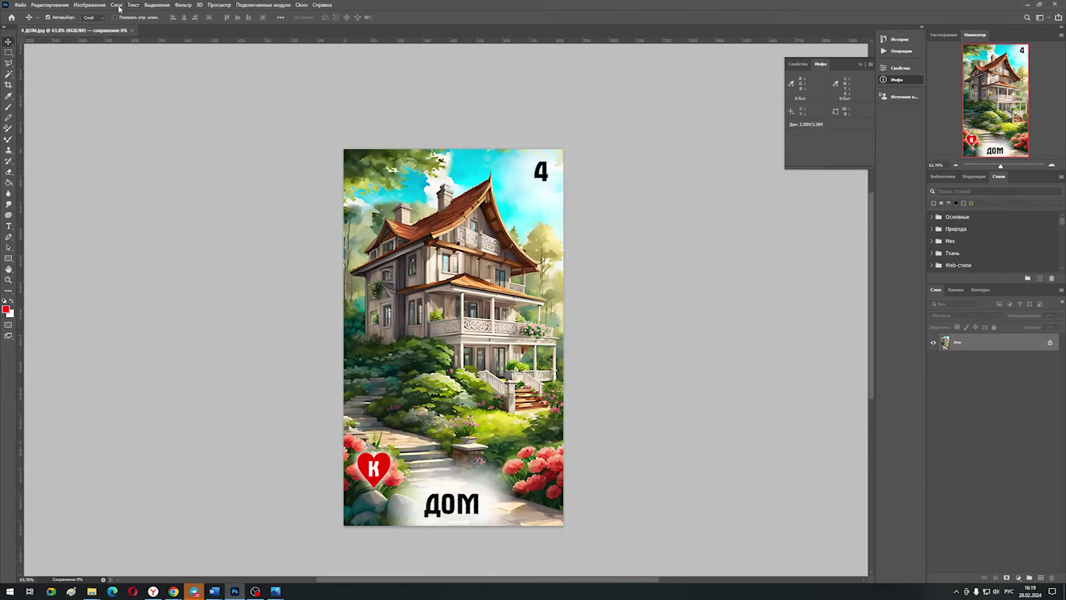
Step: Save the flattened house card as 4 ДОМ.png in the ! ДЛЯ ПЕЧАТИ folder
{"action": "left_click", "coordinate": [22, 5]}
{"action": "left_click", "coordinate": [45, 114]}
{"action": "left_click", "coordinate": [527, 501]}
{"action": "left_click", "coordinate": [533, 462]}
{"action": "left_click", "coordinate": [554, 546]}
{"action": "left_click", "coordinate": [618, 182]}
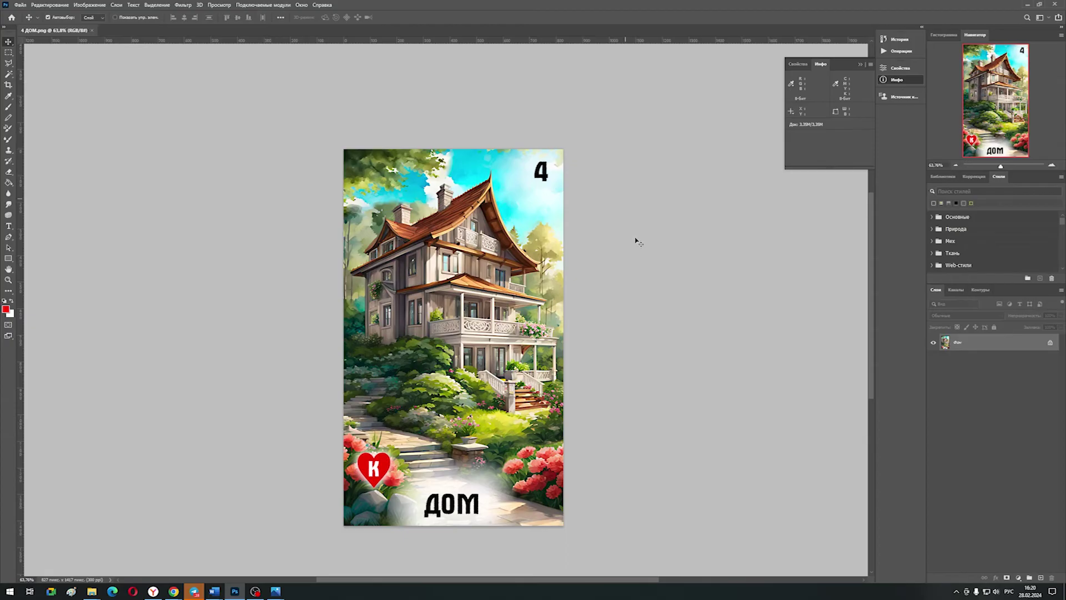
Step: Open the images 5 ДЕРЕВО 1 and 5 ДЕРЕВО 2 from the Lenormand cards folder together
{"action": "left_click", "coordinate": [21, 5]}
{"action": "left_click", "coordinate": [35, 24]}
{"action": "left_click", "coordinate": [201, 136]}
{"action": "left_click", "coordinate": [245, 136], "text": "shift"}
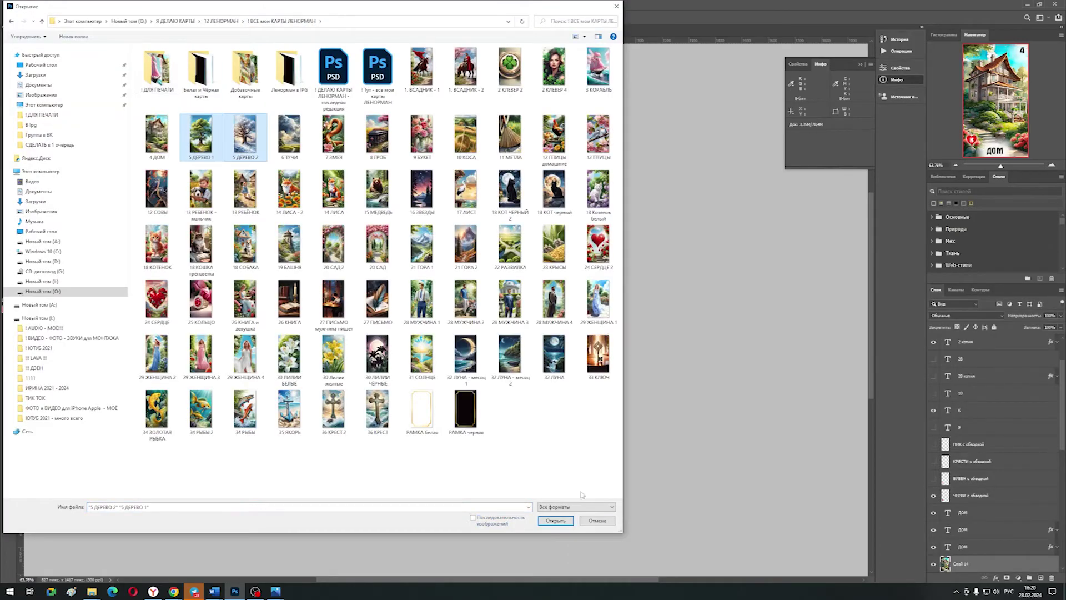
{"action": "key", "text": "Return"}
{"action": "key", "text": "Return"}
Step: Copy the whole 5 ДЕРЕВО 1 picture and paste it into the card directly above the house picture
{"action": "key", "text": "ctrl+a"}
{"action": "key", "text": "ctrl+c"}
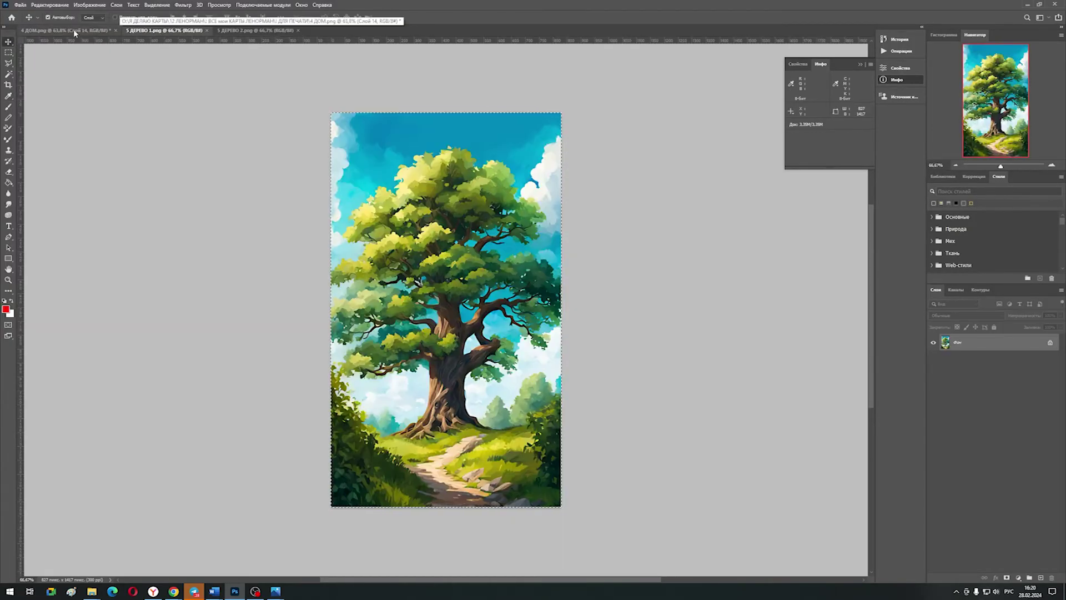
{"action": "left_click", "coordinate": [64, 30]}
{"action": "key", "text": "ctrl+v"}
Step: Apply the Unsharp Mask filter to the pasted tree picture
{"action": "left_click", "coordinate": [183, 5]}
{"action": "mouse_move", "coordinate": [219, 171]}
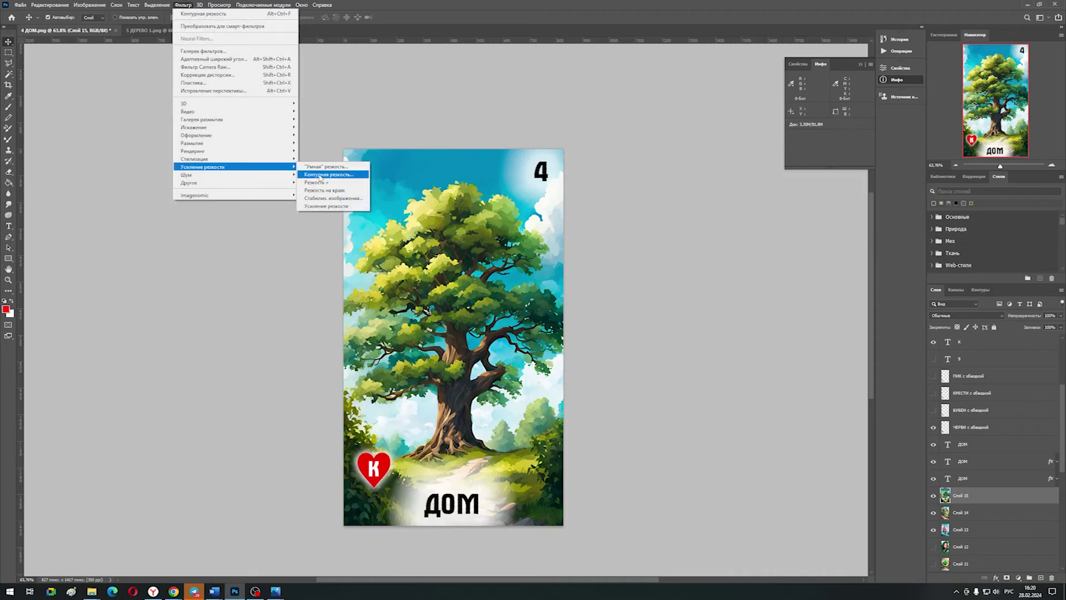
{"action": "left_click", "coordinate": [322, 167]}
{"action": "left_click", "coordinate": [725, 135]}
Step: Change the uppermost ДОМ title layer to ДЕРЕВО and hide that layer
{"action": "scroll", "coordinate": [975, 397], "scroll_direction": "up", "scroll_amount": 3}
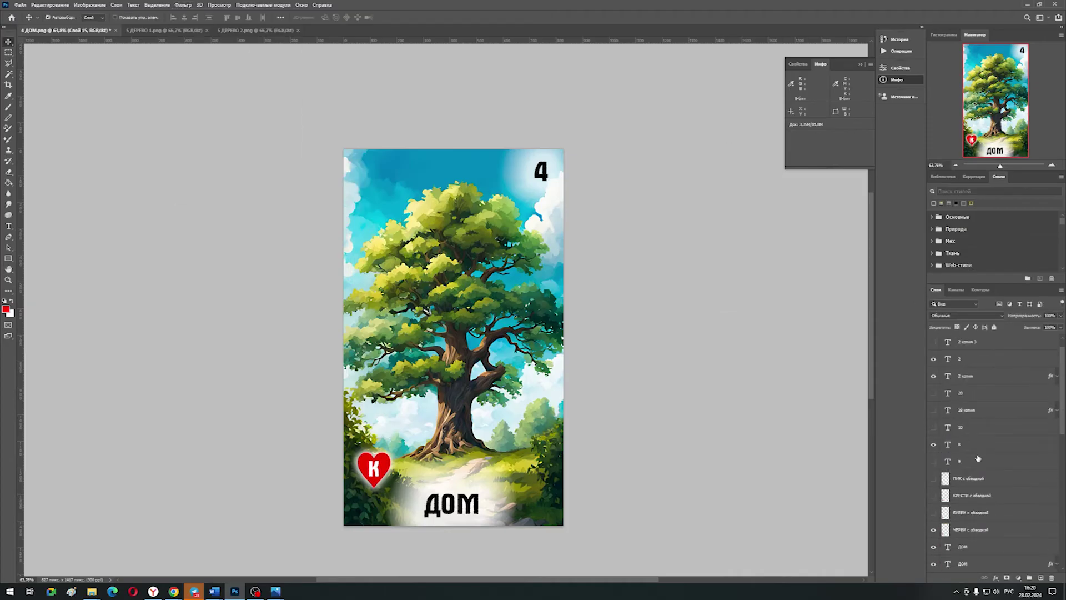
{"action": "scroll", "coordinate": [974, 398], "scroll_direction": "down", "scroll_amount": 3}
{"action": "double_click", "coordinate": [948, 444]}
{"action": "type", "text": "ДЕР"}
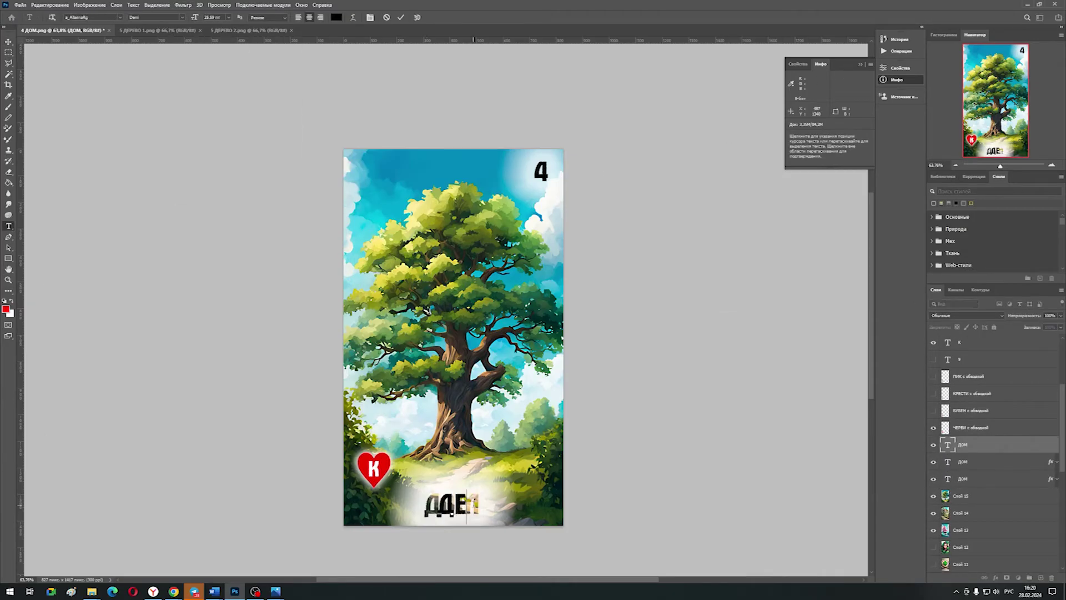
{"action": "type", "text": "ЕВО"}
{"action": "key", "text": "ctrl+Return"}
{"action": "left_click", "coordinate": [934, 444]}
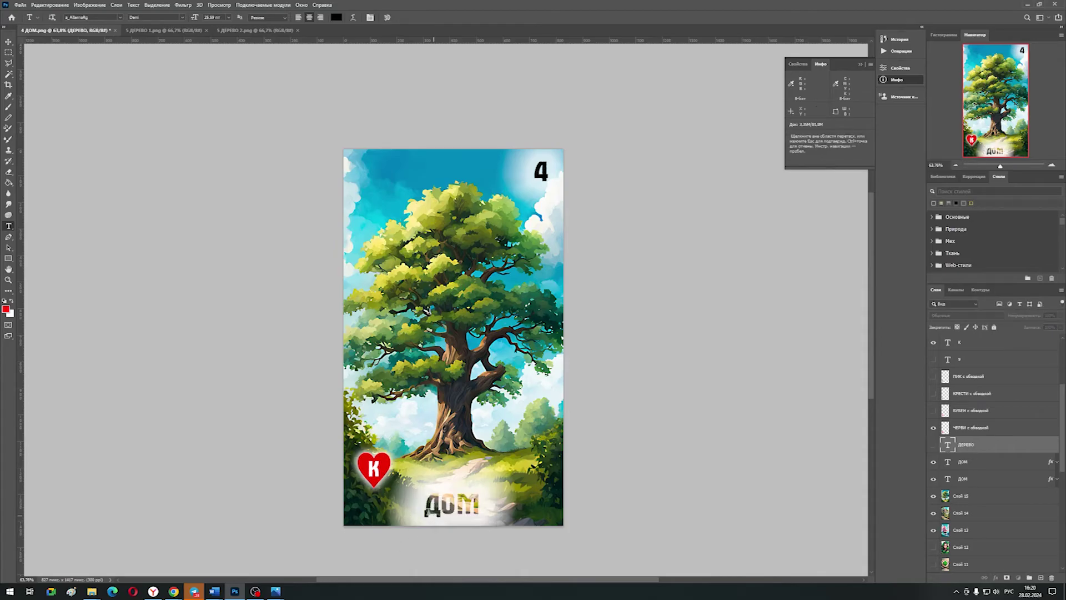
Step: Replace the text of the two remaining ДОМ title layers with ДЕРЕВО and show the front title layer again
{"action": "double_click", "coordinate": [948, 462]}
{"action": "key", "text": "ctrl+v"}
{"action": "key", "text": "ctrl+Return"}
{"action": "double_click", "coordinate": [948, 479]}
{"action": "key", "text": "ctrl+v"}
{"action": "key", "text": "ctrl+Return"}
{"action": "left_click", "coordinate": [933, 444]}
Step: Change the card number to 5 in the two blue number layers and the teal one
{"action": "scroll", "coordinate": [936, 400], "scroll_direction": "up", "scroll_amount": 5}
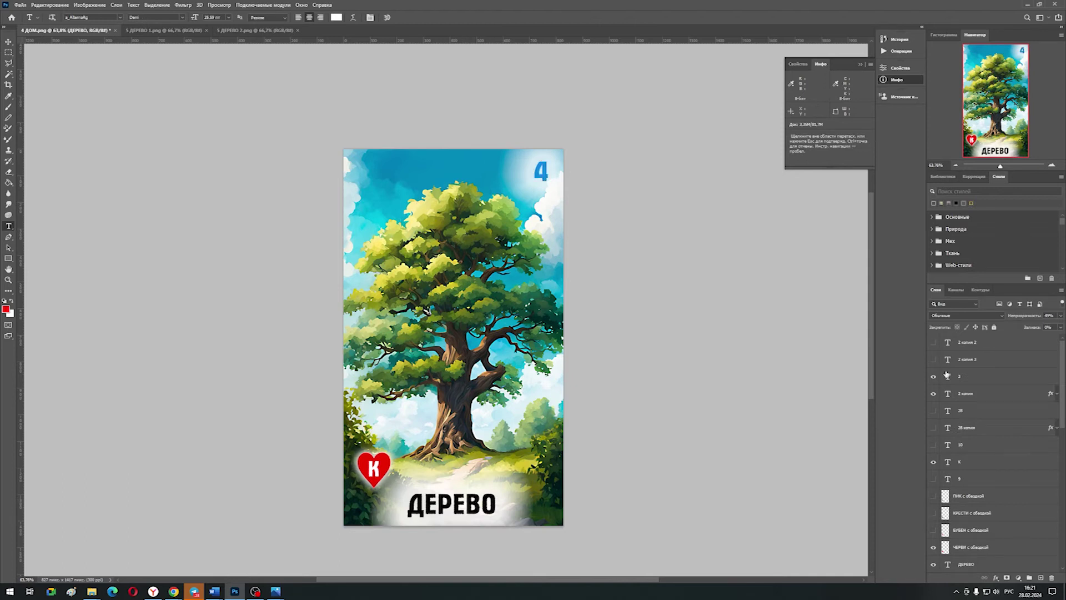
{"action": "double_click", "coordinate": [948, 376]}
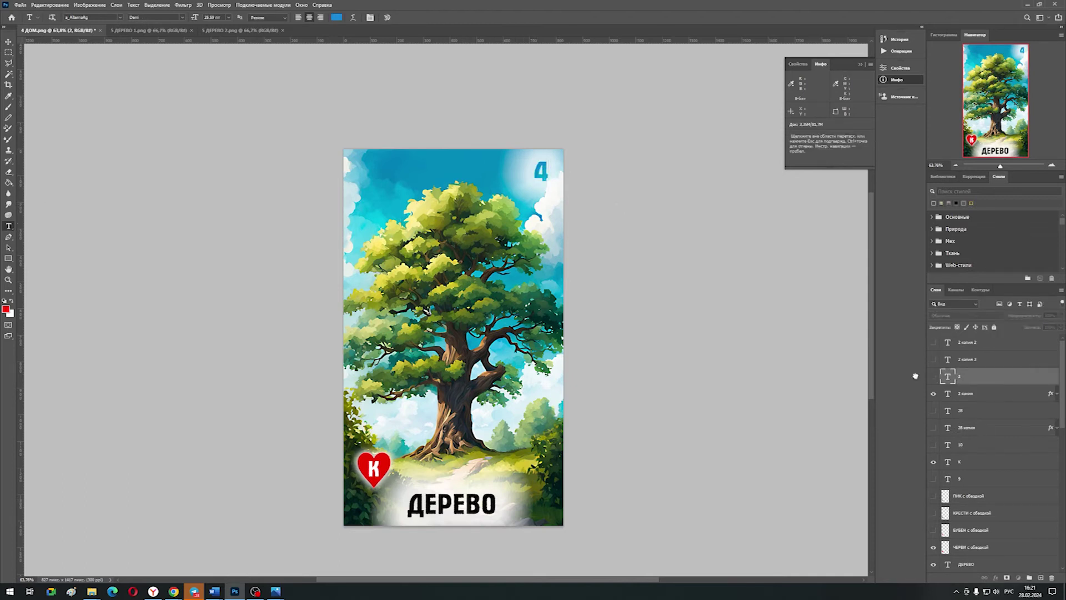
{"action": "left_click", "coordinate": [955, 393]}
{"action": "left_click", "coordinate": [933, 359]}
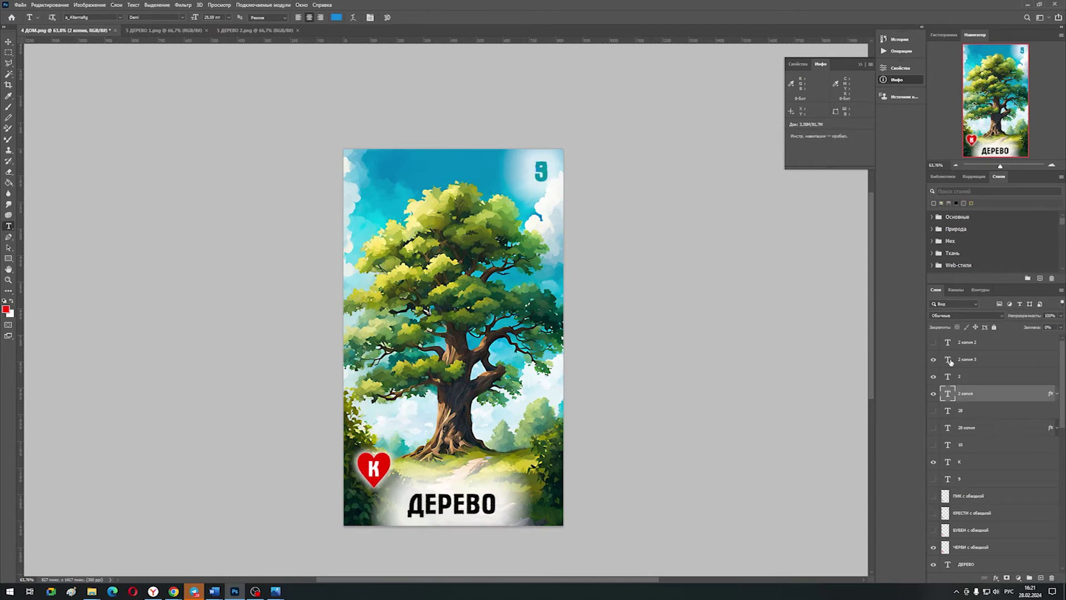
{"action": "left_click", "coordinate": [952, 362]}
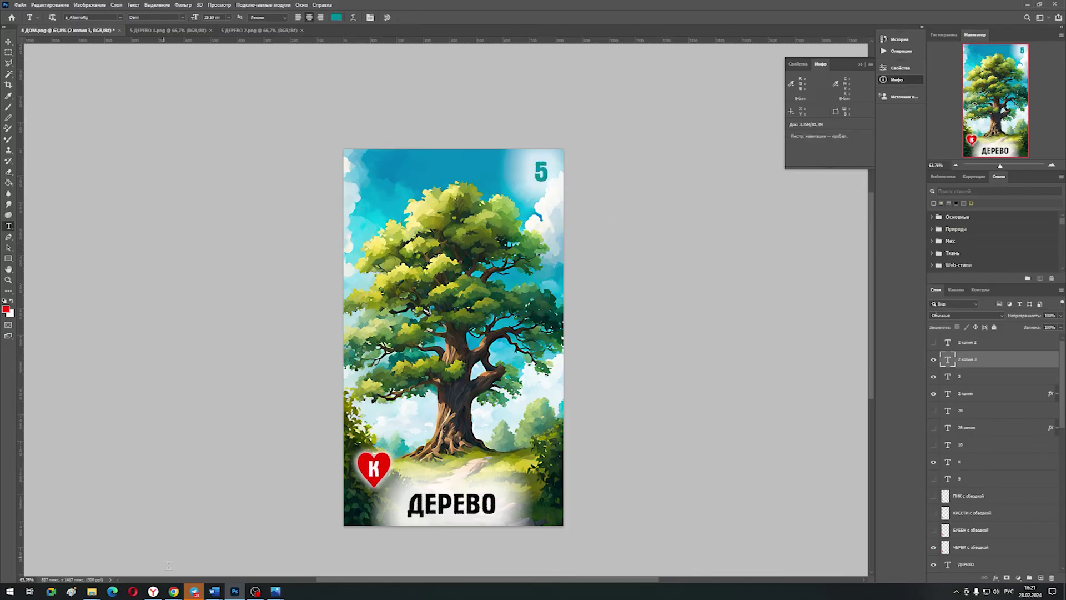
Step: Look up the tree card's rank in the Word table, hide the К and change the rank layer 9 to 7
{"action": "left_click", "coordinate": [214, 591]}
{"action": "left_click", "coordinate": [589, 401]}
{"action": "left_click", "coordinate": [933, 462]}
{"action": "double_click", "coordinate": [948, 479]}
{"action": "type", "text": "7"}
{"action": "key", "text": "Escape"}
{"action": "key", "text": "v"}
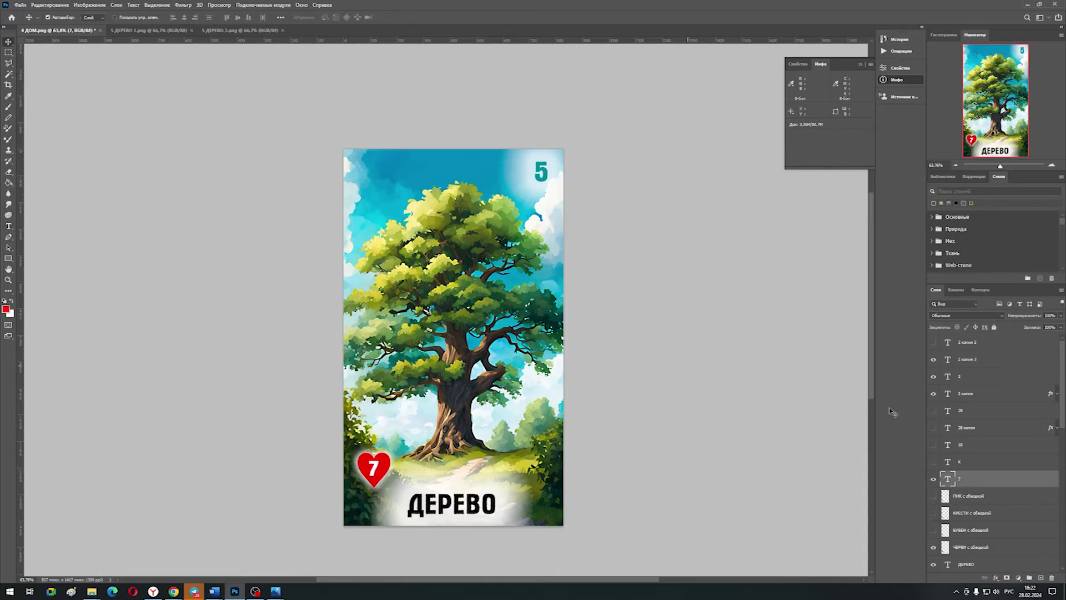
Step: Show the black top number layer and change it to 5
{"action": "double_click", "coordinate": [948, 342]}
{"action": "type", "text": "5"}
{"action": "key", "text": "Escape"}
Step: Overlay a second copy of the tree picture layer and merge the two into one layer
{"action": "scroll", "coordinate": [990, 497], "scroll_direction": "down", "scroll_amount": 3}
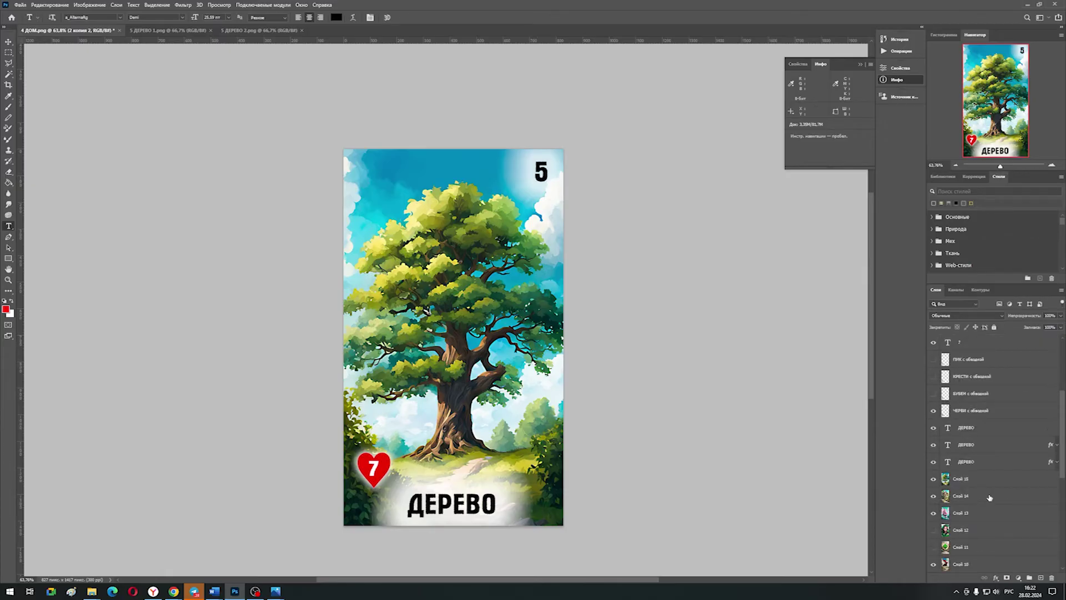
{"action": "left_click", "coordinate": [969, 477]}
{"action": "key", "text": "ctrl+j"}
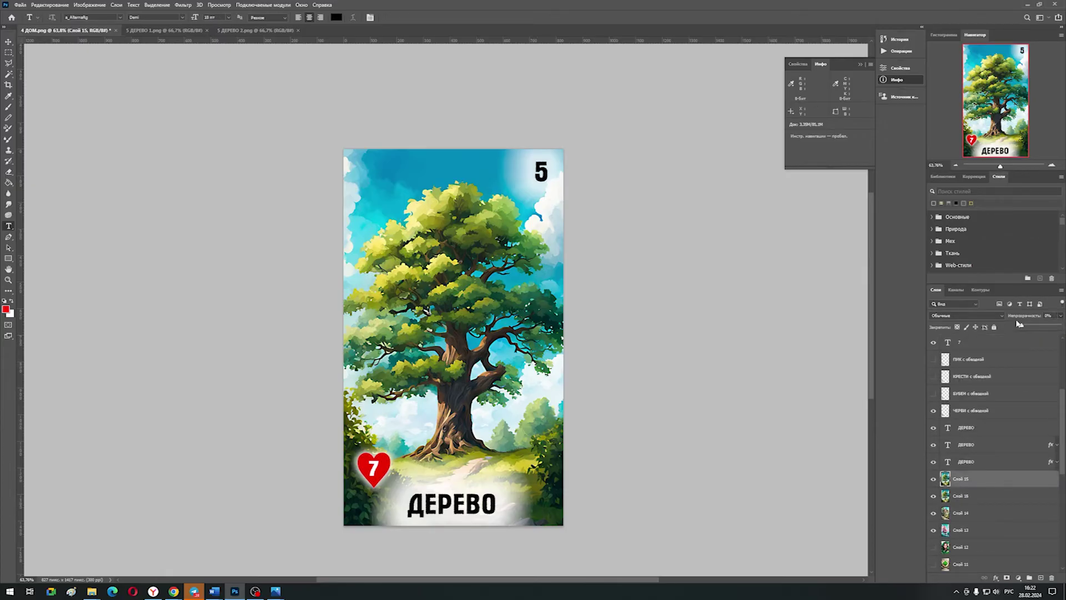
{"action": "key", "text": "ctrl+e"}
Step: Lighten the tree's foliage on the picture layer with the Dodge tool set to midtones
{"action": "left_click", "coordinate": [9, 290]}
{"action": "left_click", "coordinate": [50, 435]}
{"action": "mouse_move", "coordinate": [439, 222]}
{"action": "left_mouse_down"}
{"action": "mouse_move", "coordinate": [509, 244]}
{"action": "mouse_move", "coordinate": [383, 172]}
{"action": "left_mouse_up"}
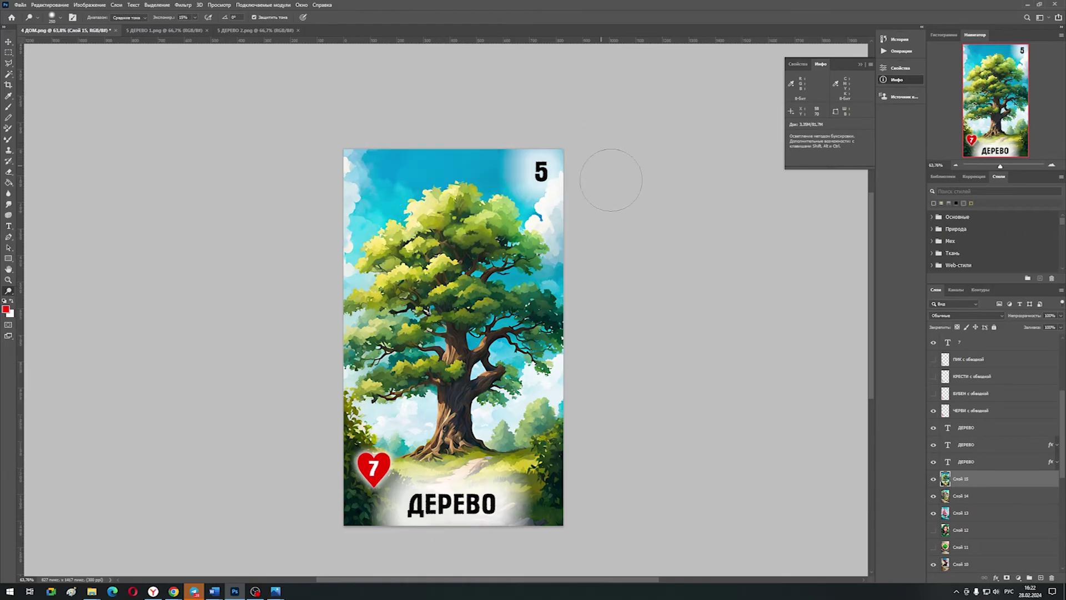
{"action": "left_click_drag", "start_coordinate": [530, 291], "coordinate": [541, 266]}
Step: Shift the three ДЕРЕВО title layers together slightly right to centre them, and check the card against the Word table
{"action": "left_click", "coordinate": [969, 428]}
{"action": "left_click", "coordinate": [969, 462], "text": "shift"}
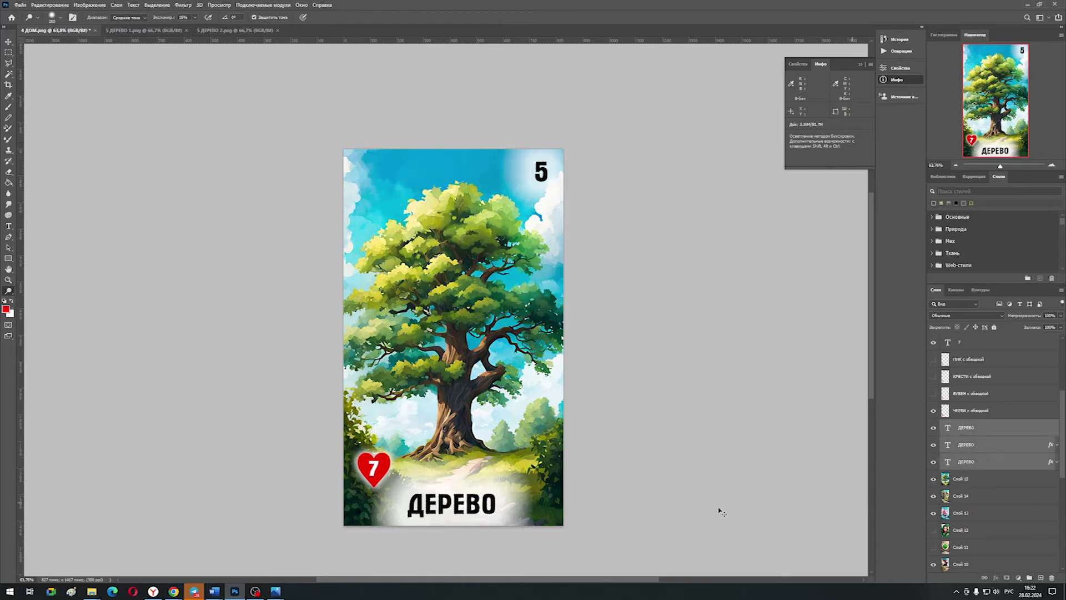
{"action": "key", "text": "v"}
{"action": "left_click_drag", "start_coordinate": [449, 502], "coordinate": [453, 503]}
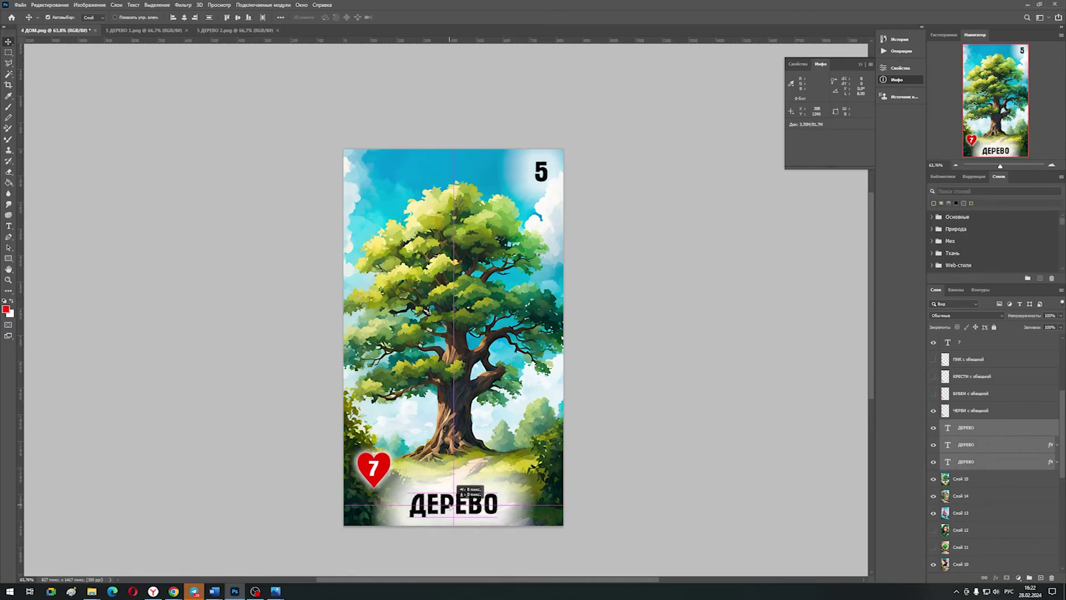
{"action": "left_click", "coordinate": [715, 463]}
{"action": "mouse_move", "coordinate": [218, 597]}
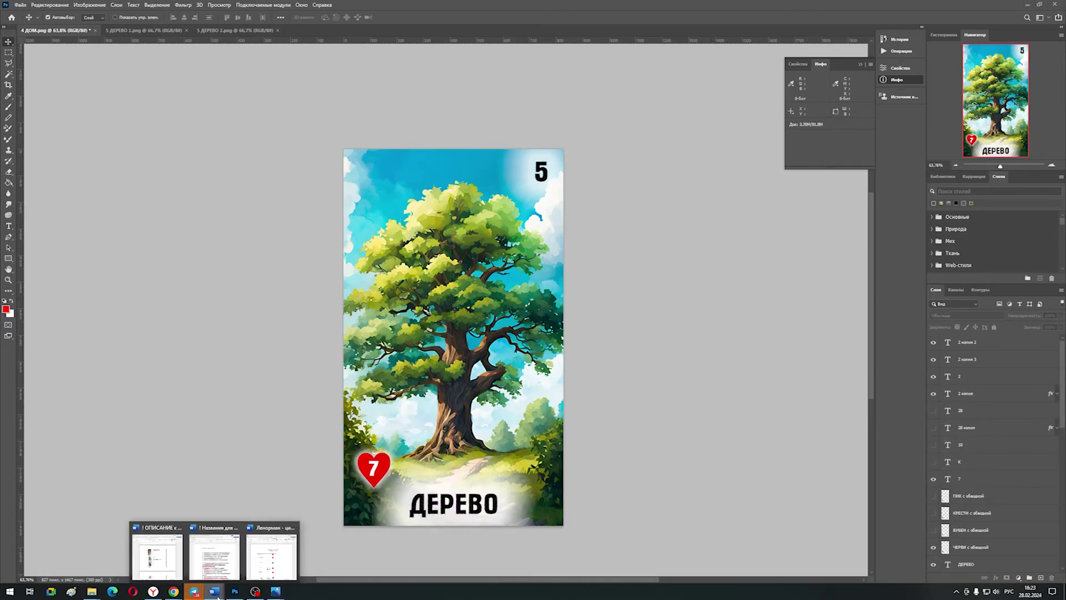
{"action": "left_click", "coordinate": [266, 572]}
{"action": "left_click", "coordinate": [609, 470]}
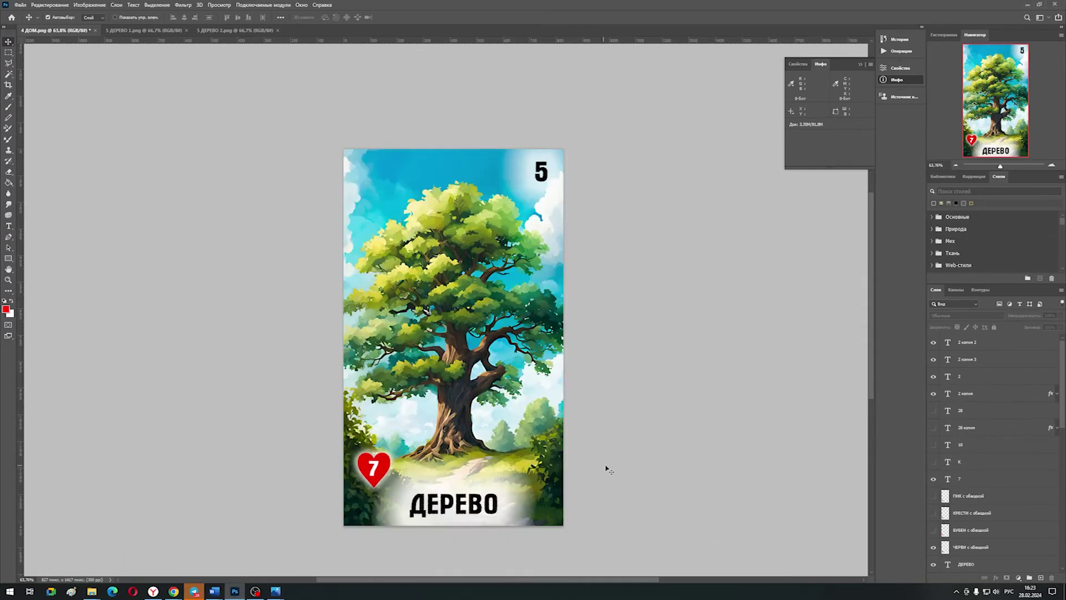
Step: Flatten all layers of the tree card and save it as 5 ДЕРЕВО 1 in PNG format
{"action": "scroll", "coordinate": [970, 347], "scroll_direction": "down", "scroll_amount": 3}
{"action": "right_click", "coordinate": [970, 347]}
{"action": "left_click", "coordinate": [977, 561]}
{"action": "left_click", "coordinate": [19, 5]}
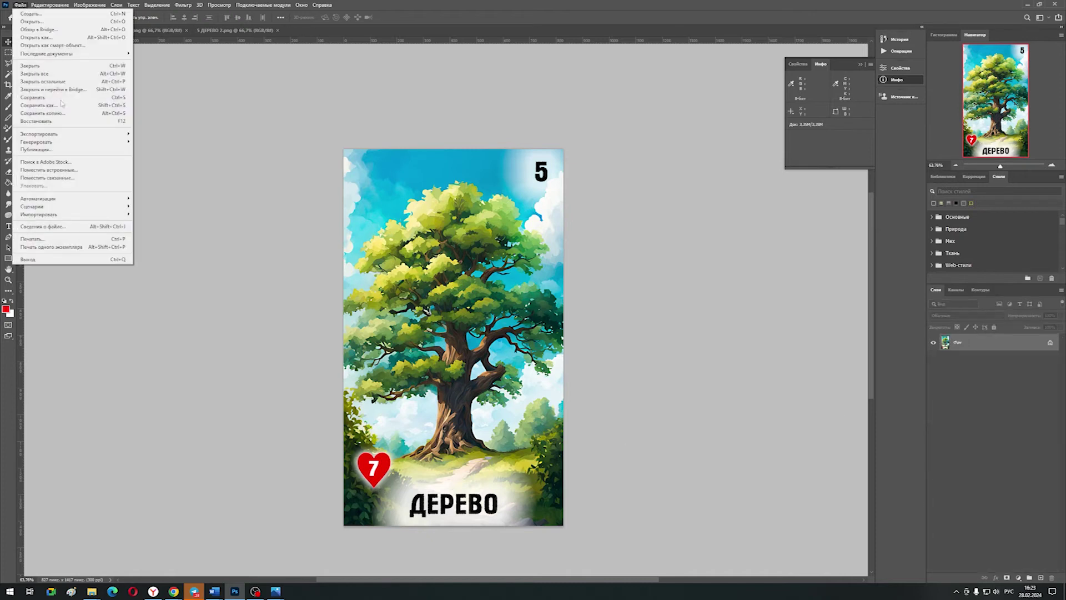
{"action": "left_click", "coordinate": [39, 129]}
{"action": "key", "text": "Return"}
Step: Save the flattened tree card as the JPEG file 5 ДЕРЕВО 1 in the jpg subfolder
{"action": "left_click", "coordinate": [19, 4]}
{"action": "left_click", "coordinate": [39, 128]}
{"action": "left_click", "coordinate": [31, 125]}
{"action": "left_click", "coordinate": [617, 501]}
{"action": "left_click", "coordinate": [618, 501]}
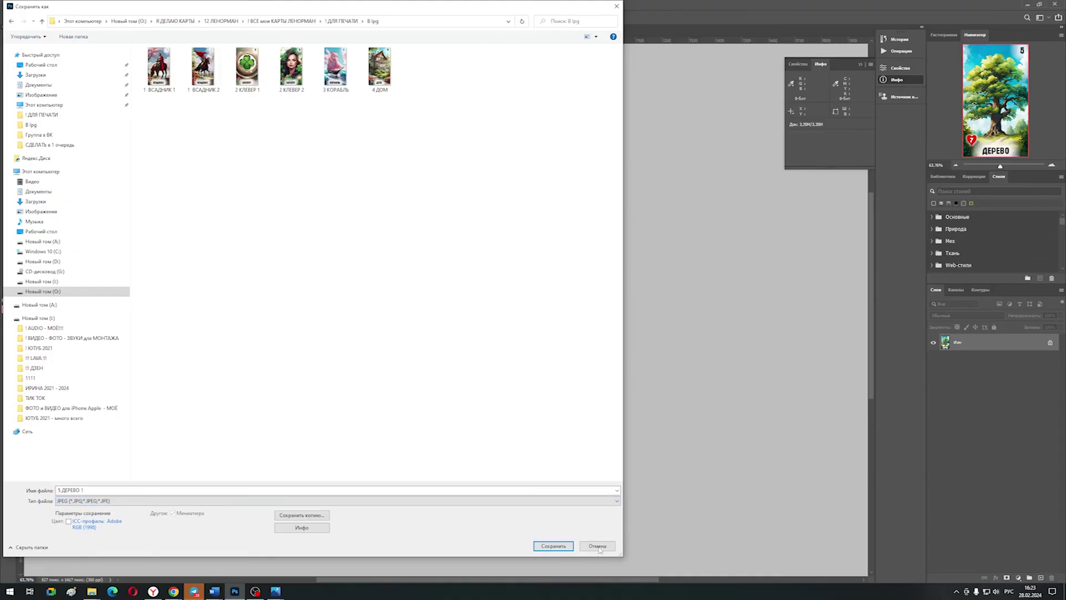
{"action": "left_click", "coordinate": [553, 545]}
{"action": "key", "text": "Return"}
Step: Undo the flattening and paste the 5 ДЕРЕВО 2 winter tree picture into the card above the first tree picture
{"action": "key", "text": "ctrl+z"}
{"action": "left_click", "coordinate": [969, 464]}
{"action": "left_click", "coordinate": [196, 31]}
{"action": "left_click", "coordinate": [195, 31]}
{"action": "key", "text": "ctrl+v"}
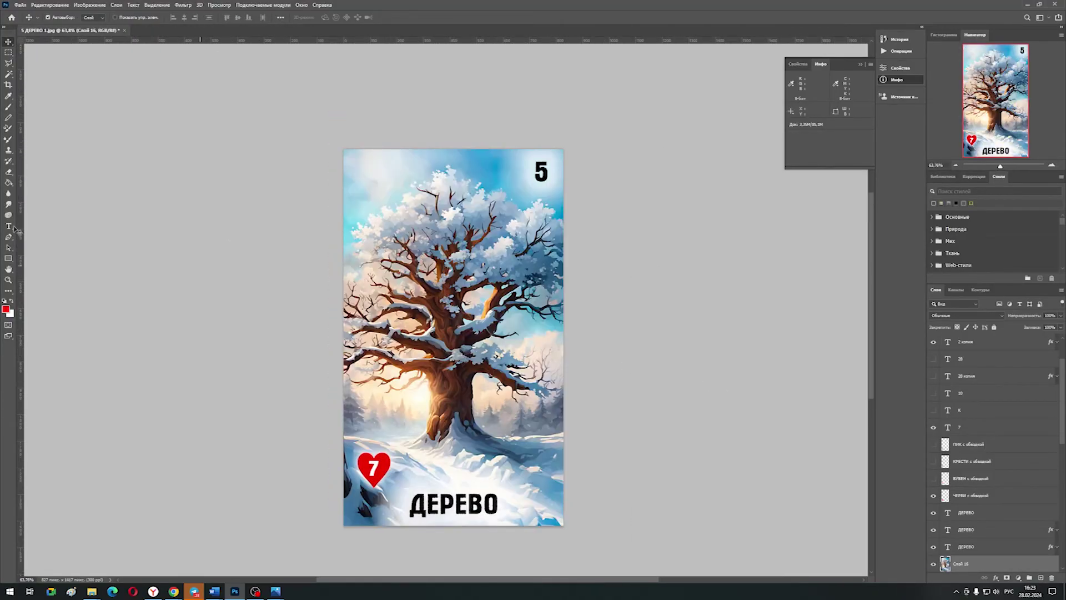
Step: Apply a filter to the winter tree picture layer and choose the Dodge tool for lightening it
{"action": "left_click", "coordinate": [183, 4]}
{"action": "mouse_move", "coordinate": [211, 164]}
{"action": "left_click", "coordinate": [333, 185]}
{"action": "key", "text": "Return"}
{"action": "left_click", "coordinate": [8, 290]}
{"action": "left_click", "coordinate": [61, 436]}
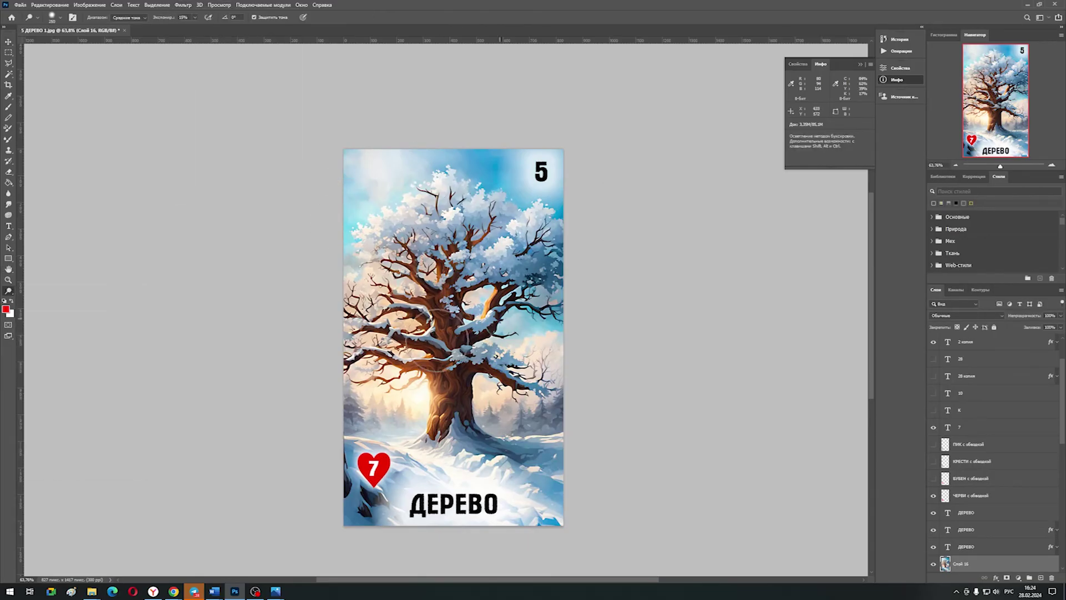
Step: Flatten all layers of the winter tree card and save it as the JPEG file 5 ДЕРЕВО 2 in the jpg subfolder
{"action": "scroll", "coordinate": [983, 379], "scroll_direction": "up", "scroll_amount": 2}
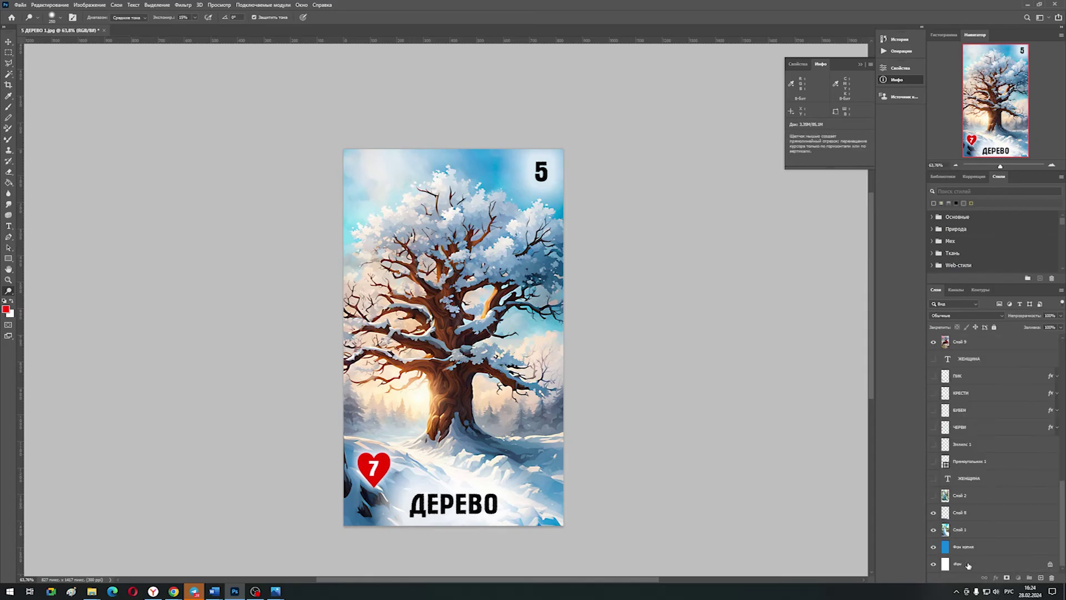
{"action": "key", "text": "ctrl+alt+a"}
{"action": "key", "text": "ctrl+e"}
{"action": "left_click", "coordinate": [20, 4]}
{"action": "left_click", "coordinate": [56, 108]}
{"action": "key", "text": "BackSpace"}
{"action": "type", "text": "2"}
{"action": "key", "text": "Return"}
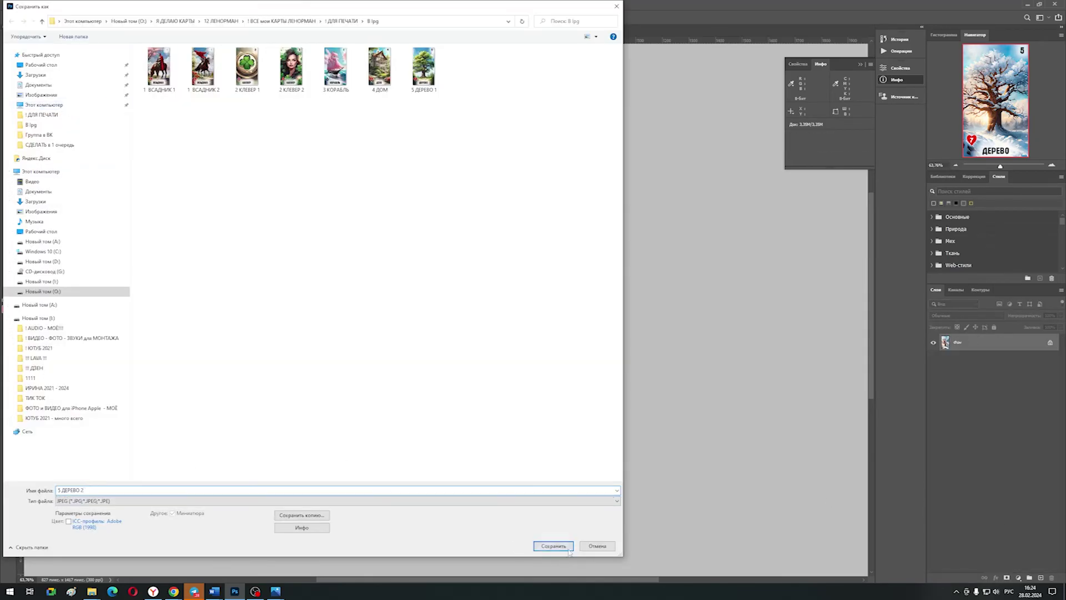
{"action": "key", "text": "Return"}
Step: Save the flattened winter tree card in PNG format as 5 ДЕРЕВО 2 in the ! ДЛЯ ПЕЧАТИ folder
{"action": "left_click", "coordinate": [20, 4]}
{"action": "left_click", "coordinate": [55, 105]}
{"action": "left_click", "coordinate": [341, 21]}
{"action": "left_click", "coordinate": [572, 501]}
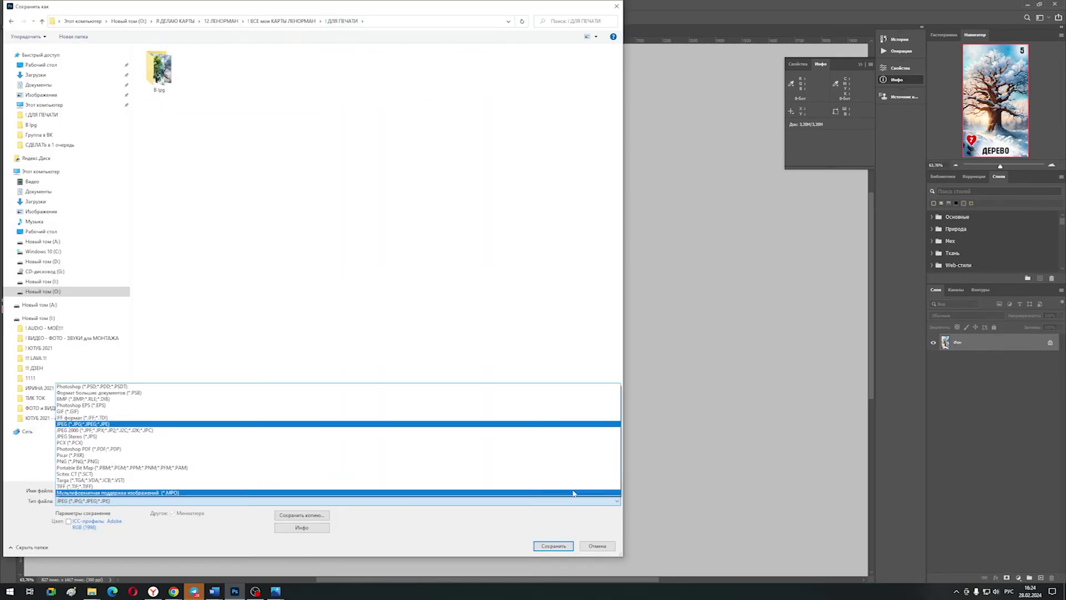
{"action": "left_click", "coordinate": [572, 461]}
{"action": "left_click", "coordinate": [572, 547]}
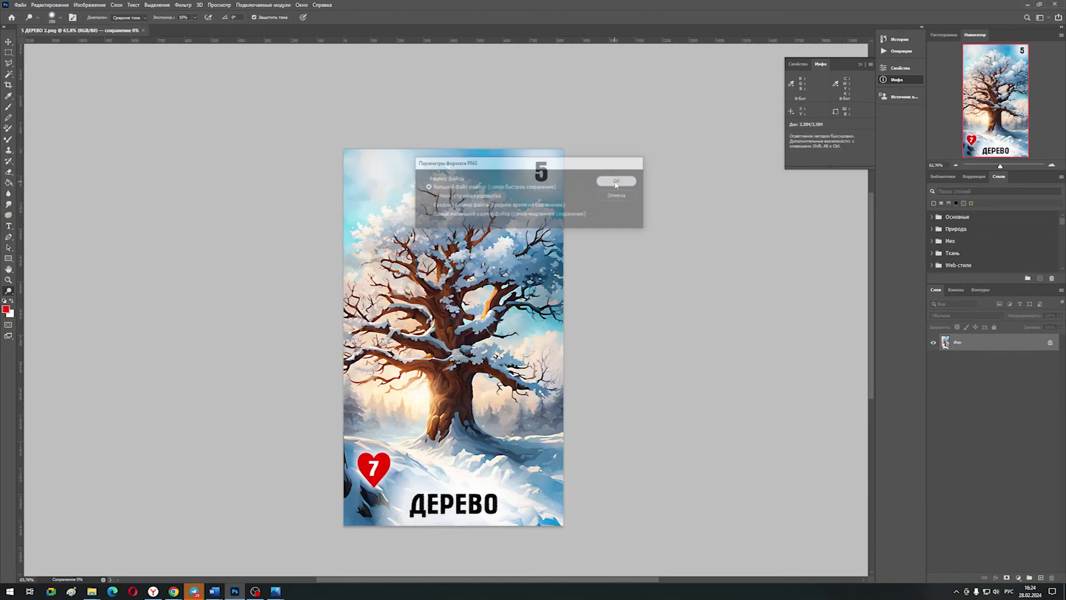
{"action": "key", "text": "Return"}
Step: Look through the finished PNG cards in the ! ДЛЯ ПЕЧАТИ folder in the image viewer, comparing their numbers, suits and titles
{"action": "mouse_move", "coordinate": [294, 514]}
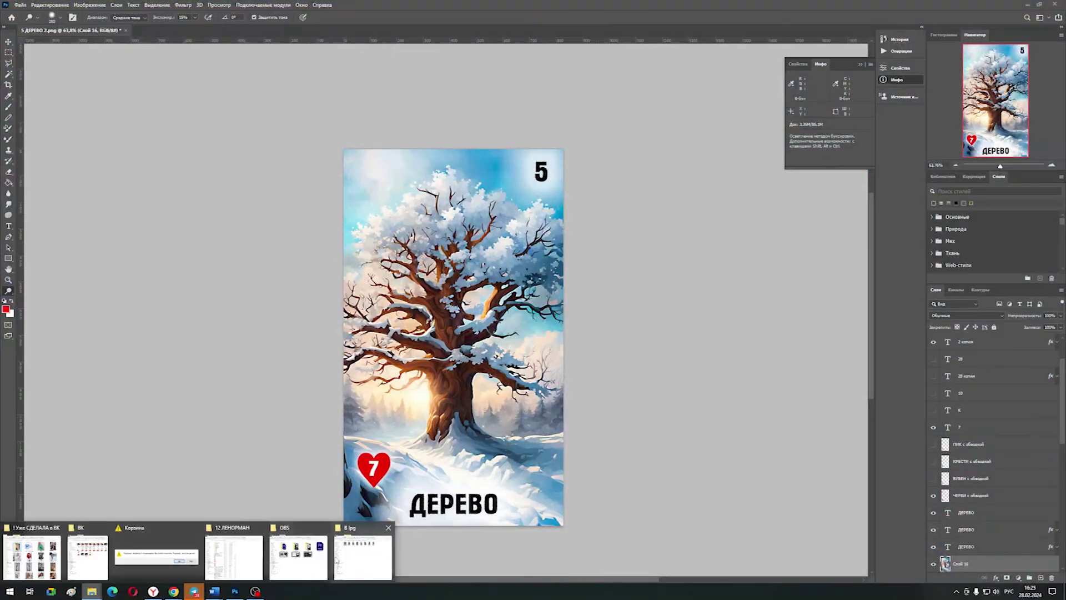
{"action": "left_click", "coordinate": [53, 550]}
{"action": "double_click", "coordinate": [623, 139]}
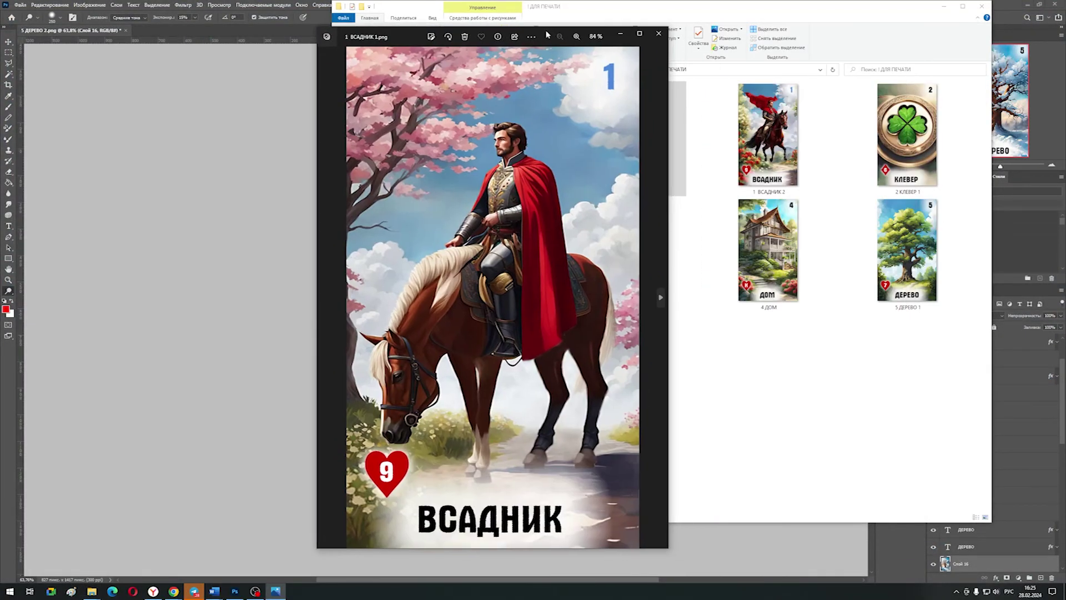
{"action": "left_click", "coordinate": [661, 298]}
{"action": "left_click", "coordinate": [661, 298]}
{"action": "left_click", "coordinate": [660, 298]}
{"action": "left_click", "coordinate": [661, 298]}
{"action": "left_click", "coordinate": [660, 298]}
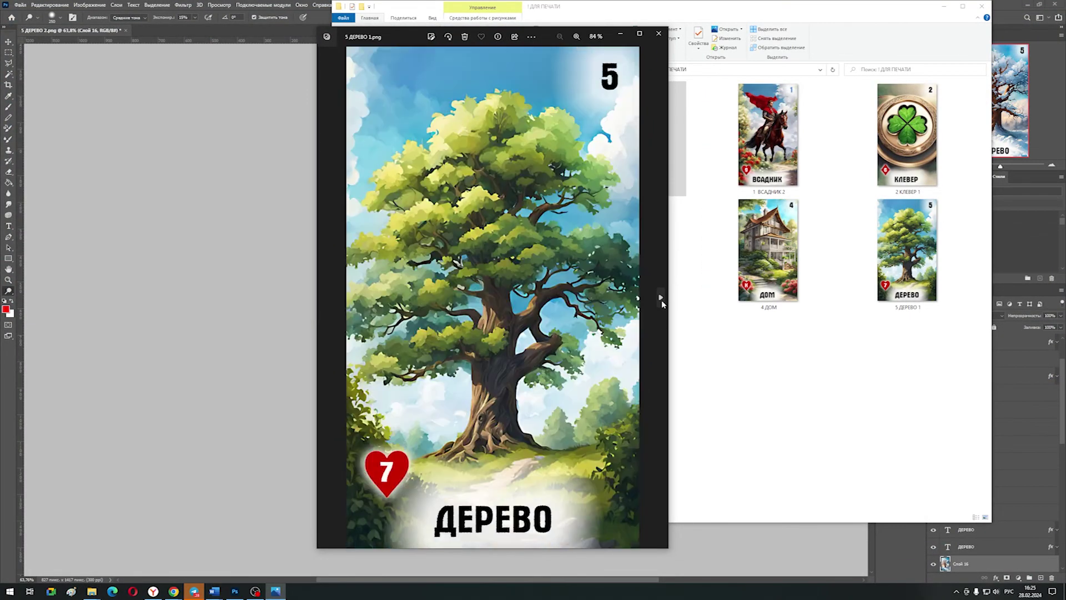
{"action": "left_click", "coordinate": [661, 298]}
{"action": "left_click", "coordinate": [329, 300]}
{"action": "left_click", "coordinate": [329, 300]}
{"action": "left_click", "coordinate": [329, 300]}
{"action": "left_click", "coordinate": [330, 300]}
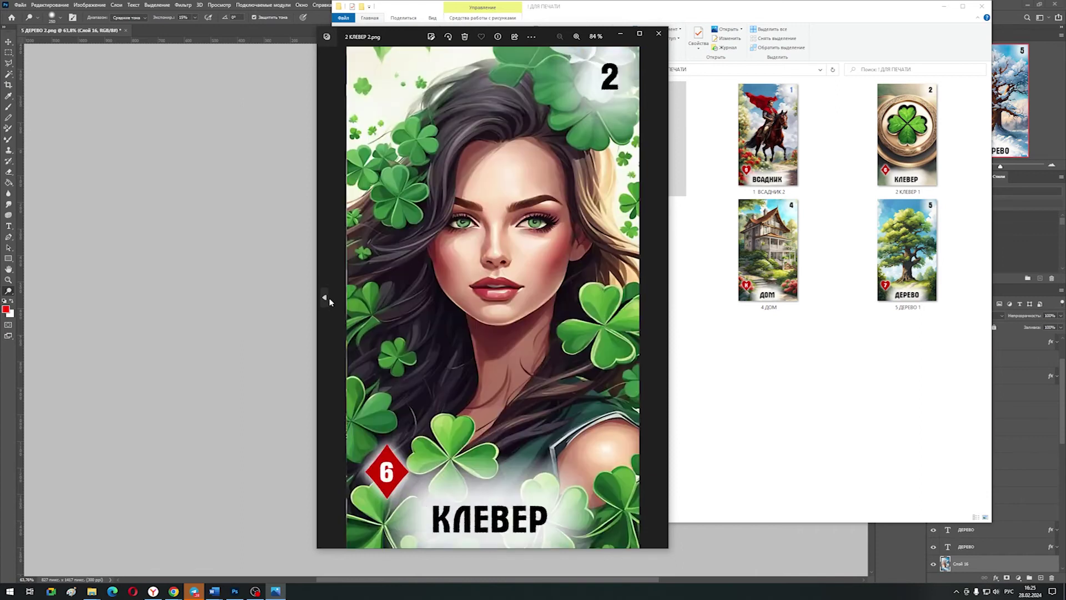
{"action": "left_click", "coordinate": [330, 300]}
{"action": "left_click", "coordinate": [329, 300]}
{"action": "left_click", "coordinate": [329, 300]}
{"action": "left_click", "coordinate": [658, 33]}
Step: Return to Photoshop and paste the 6 ТУЧИ clouds picture into the card above the winter tree picture
{"action": "left_click", "coordinate": [235, 590]}
{"action": "left_click", "coordinate": [20, 5]}
{"action": "left_click", "coordinate": [30, 24]}
{"action": "left_click", "coordinate": [42, 21]}
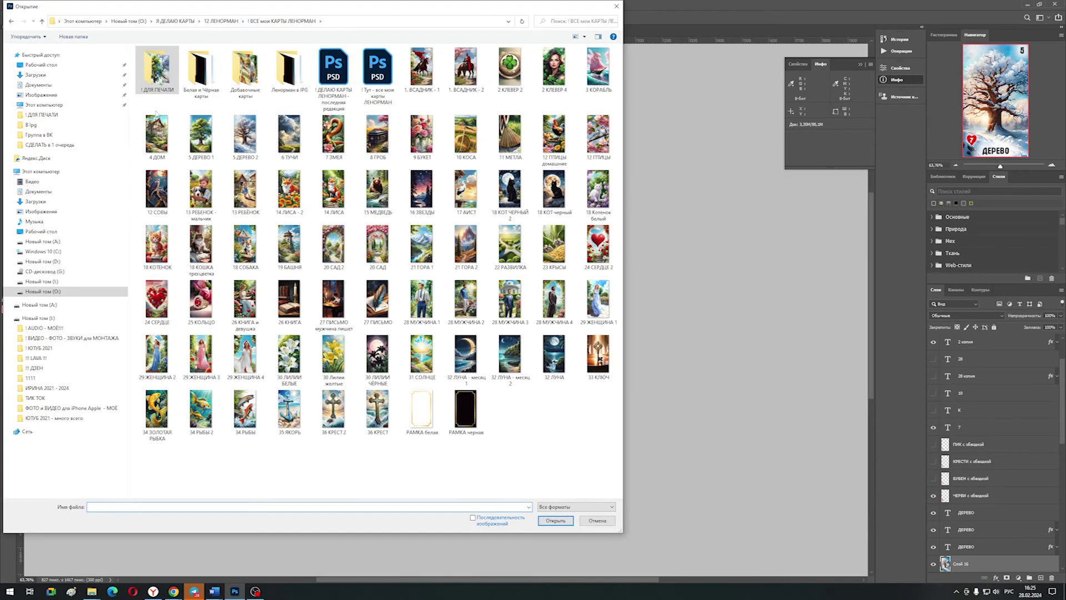
{"action": "double_click", "coordinate": [289, 133]}
{"action": "key", "text": "Return"}
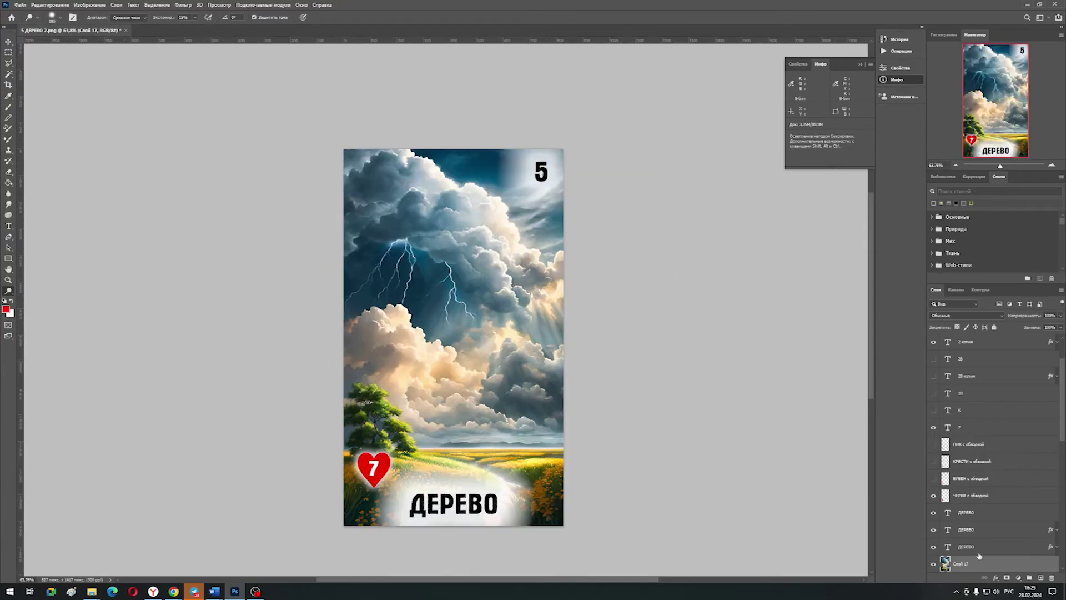
Step: Change the text of all three ДЕРЕВО title layers to ТУЧИ
{"action": "double_click", "coordinate": [948, 512]}
{"action": "type", "text": "ТУЧИ"}
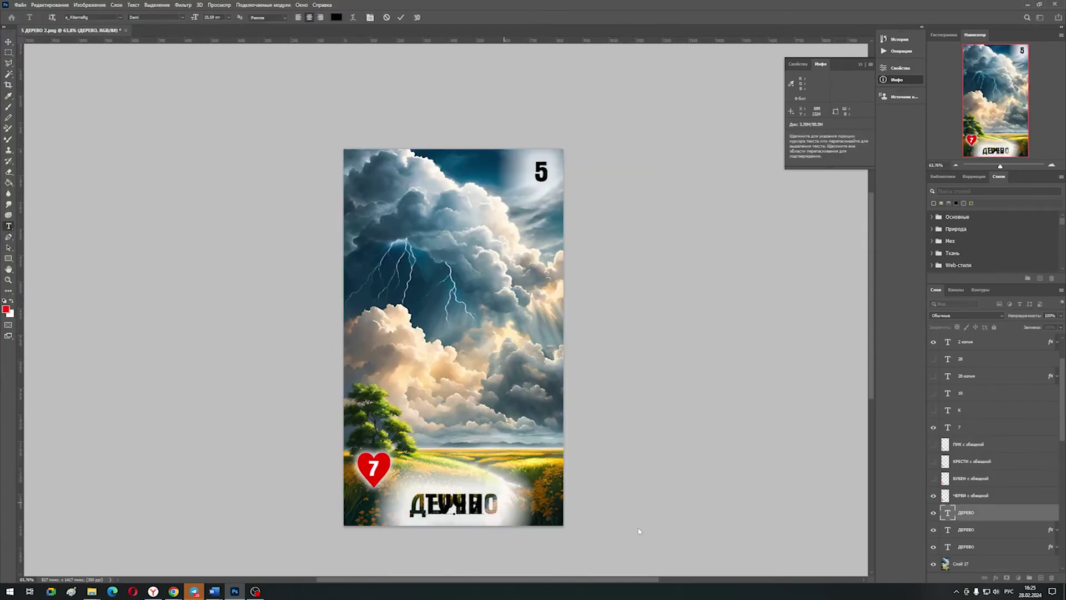
{"action": "double_click", "coordinate": [401, 506]}
{"action": "type", "text": "ТУЧИ"}
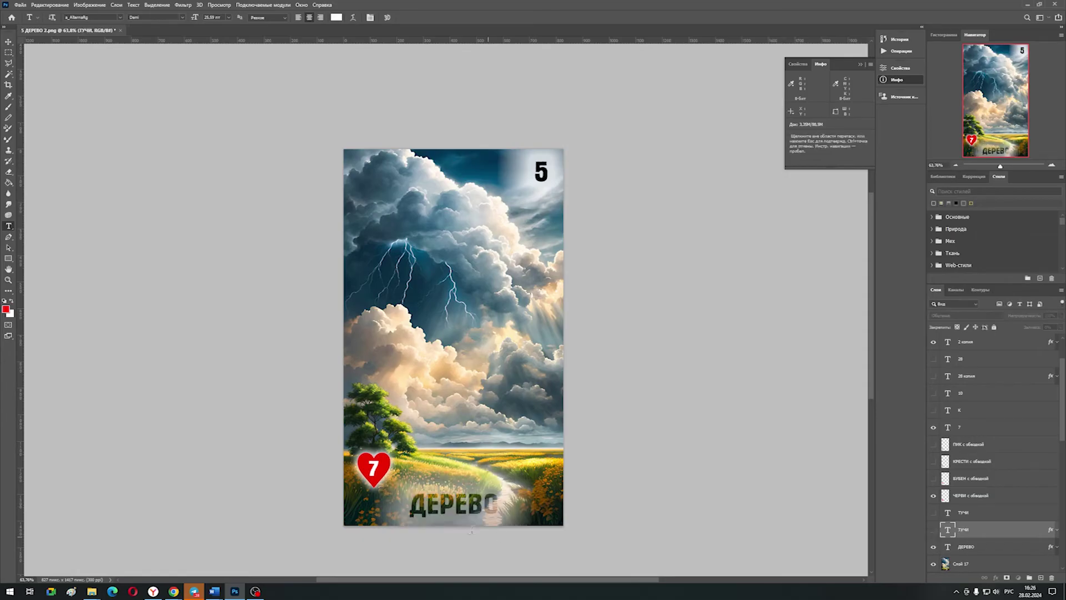
{"action": "double_click", "coordinate": [401, 507]}
{"action": "type", "text": "ТУЧИ"}
{"action": "key", "text": "ctrl+Return"}
Step: Change the card number to 6 in its text layers
{"action": "scroll", "coordinate": [985, 419], "scroll_direction": "up", "scroll_amount": 3}
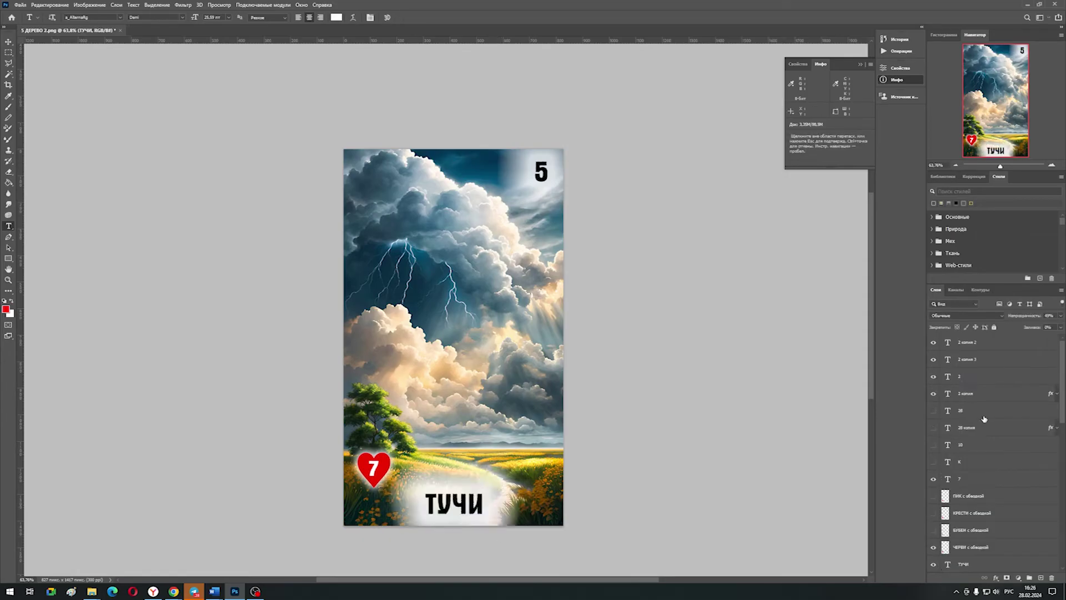
{"action": "left_click", "coordinate": [933, 343]}
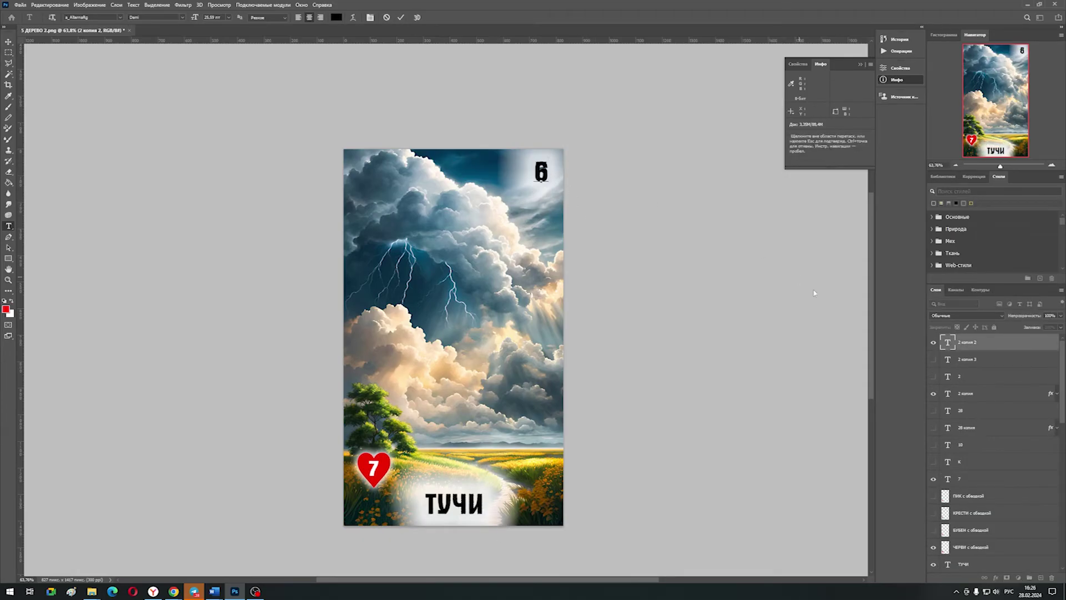
{"action": "type", "text": "6"}
{"action": "left_click", "coordinate": [933, 342]}
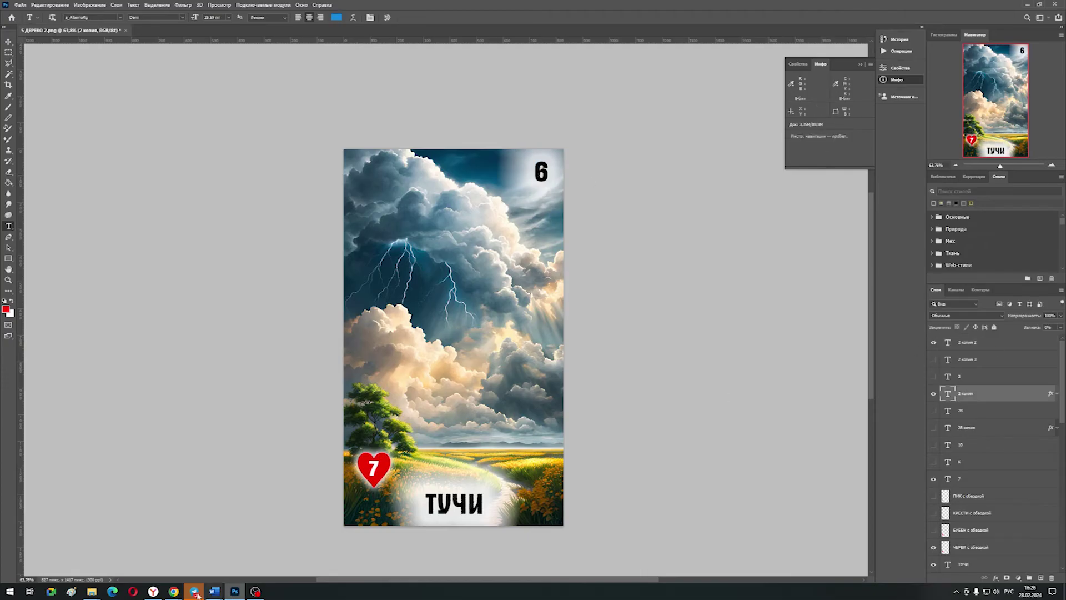
Step: Check the clouds entry in the Word table and set the card's suit to clubs and its rank to К
{"action": "left_click", "coordinate": [211, 592]}
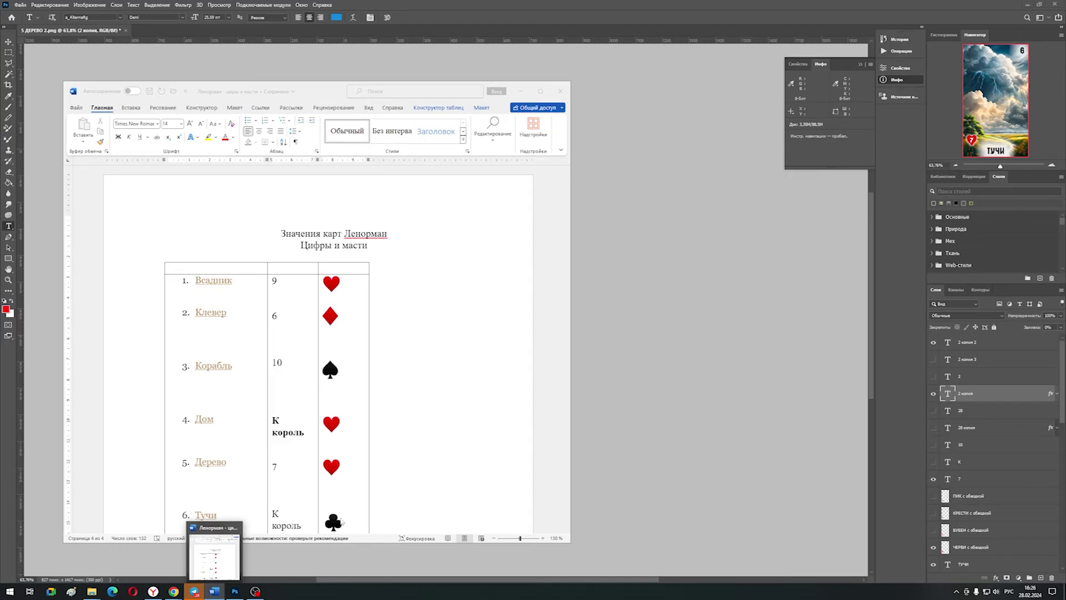
{"action": "scroll", "coordinate": [344, 500], "scroll_direction": "down", "scroll_amount": 5}
{"action": "left_click", "coordinate": [959, 413]}
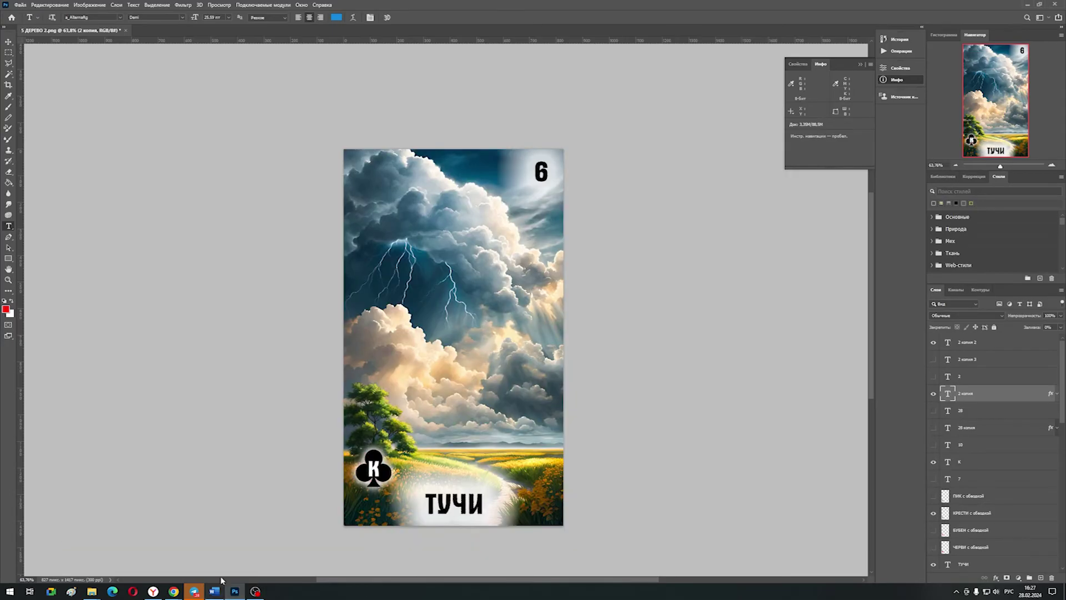
{"action": "left_click", "coordinate": [214, 591]}
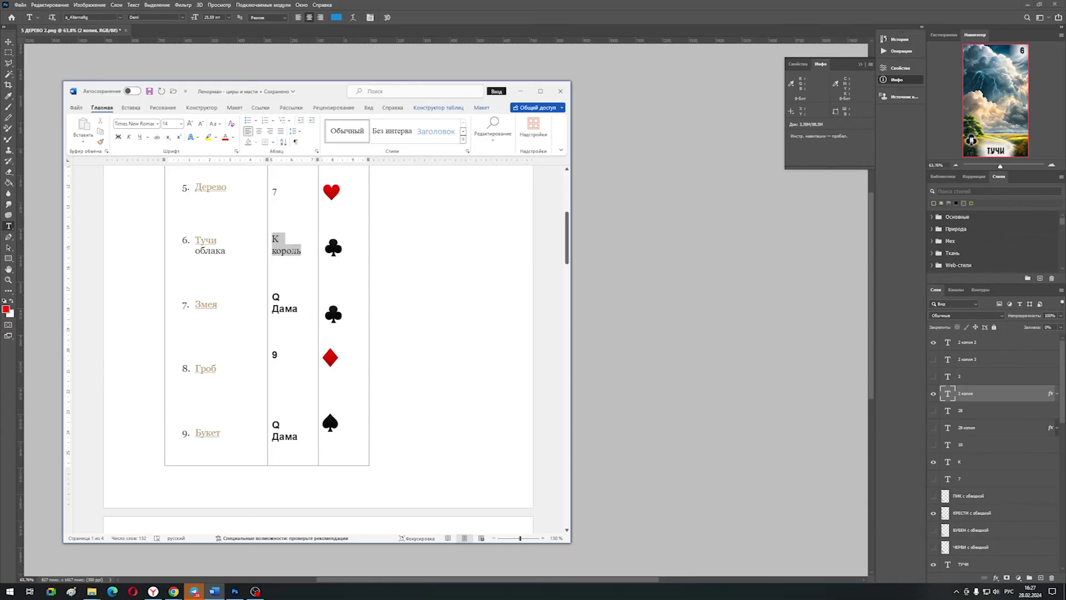
{"action": "left_click", "coordinate": [712, 374]}
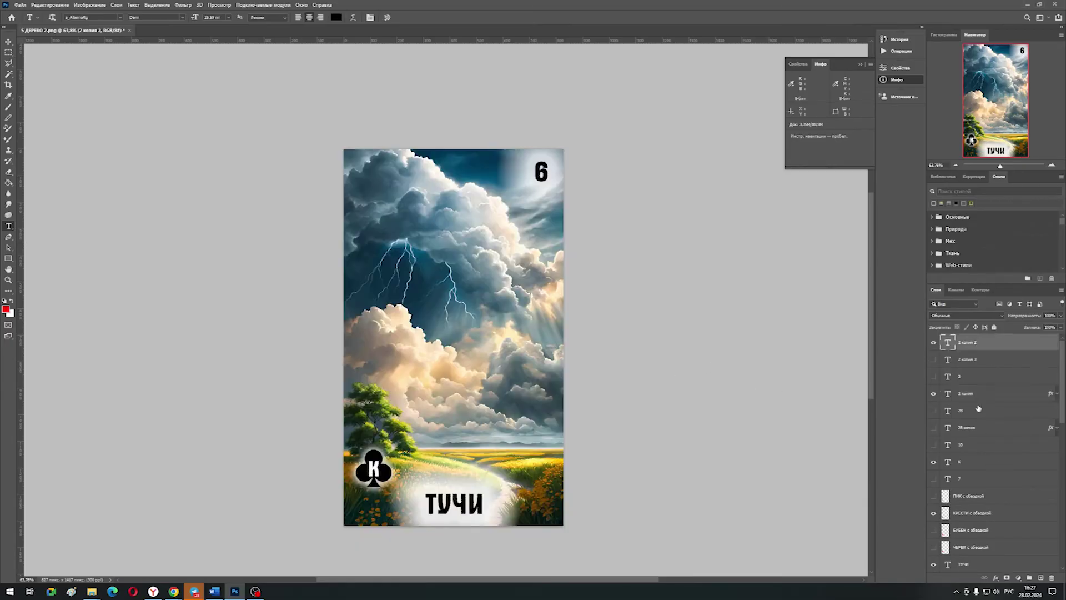
Step: Lighten the clouds picture with Dodge tool strokes over the clouds and the area around the suit and title
{"action": "left_click", "coordinate": [9, 291]}
{"action": "left_click", "coordinate": [67, 441]}
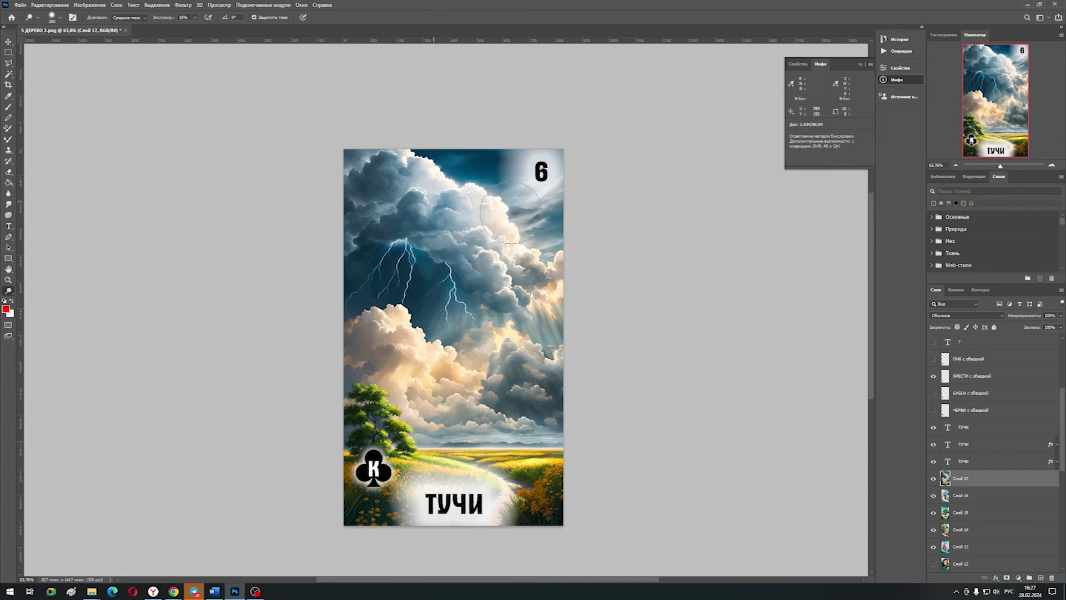
{"action": "mouse_move", "coordinate": [525, 286]}
{"action": "left_mouse_down"}
{"action": "mouse_move", "coordinate": [400, 222]}
{"action": "mouse_move", "coordinate": [505, 256]}
{"action": "left_mouse_up"}
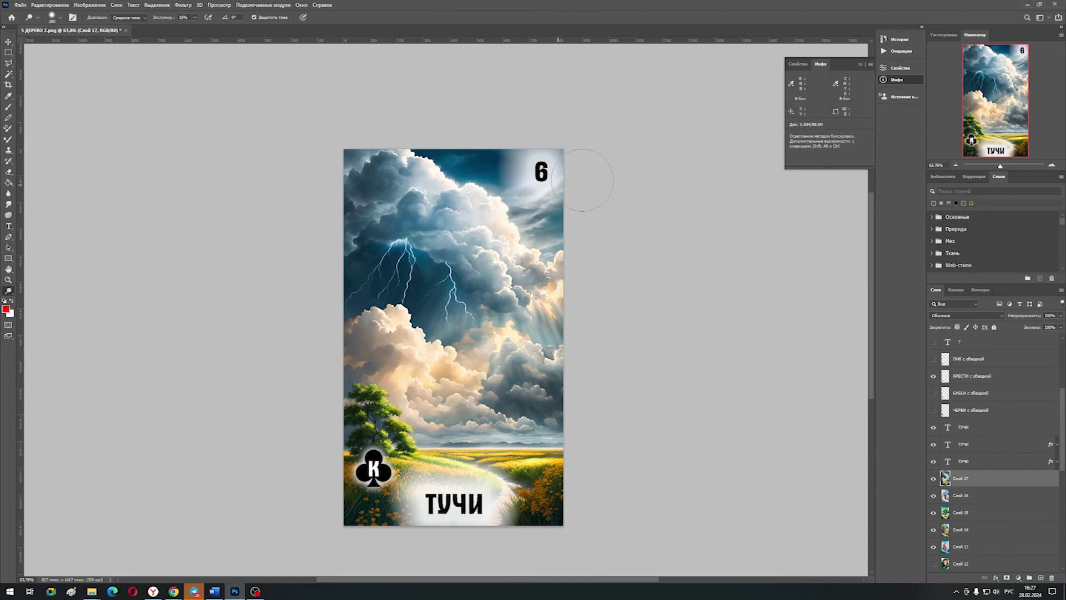
{"action": "left_click_drag", "start_coordinate": [369, 436], "coordinate": [472, 468]}
Step: Try a filter on the clouds picture and undo the latest changes
{"action": "left_click", "coordinate": [184, 4]}
{"action": "mouse_move", "coordinate": [261, 184]}
{"action": "left_click", "coordinate": [327, 178]}
{"action": "left_click", "coordinate": [721, 130]}
{"action": "key", "text": "ctrl+alt+z"}
{"action": "key", "text": "ctrl+alt+z"}
{"action": "key", "text": "ctrl+alt+z"}
{"action": "key", "text": "ctrl+alt+z"}
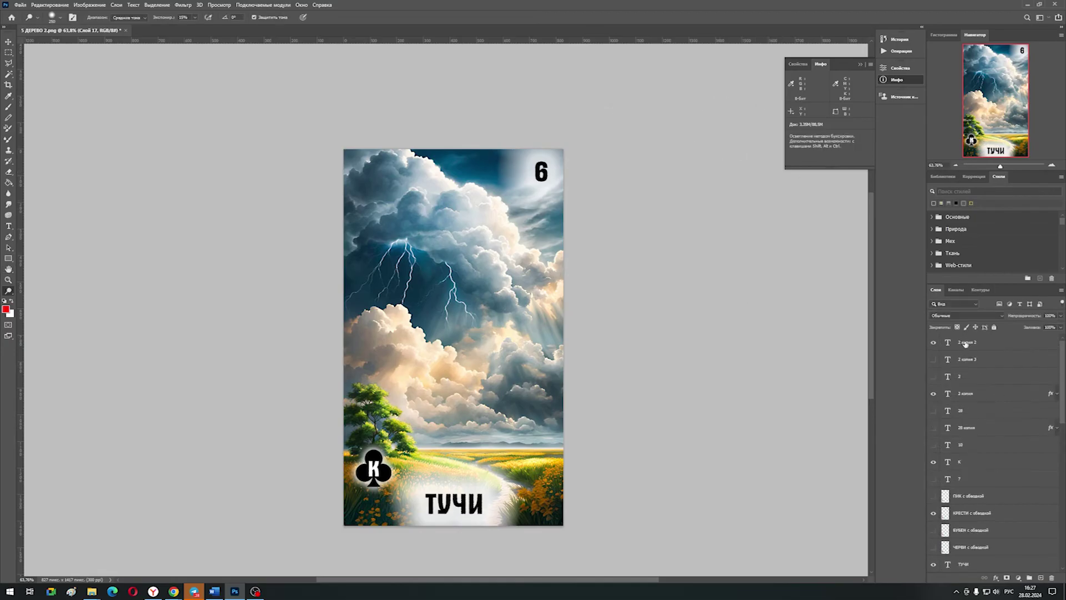
Step: Save the flattened clouds card as 6 ТУЧИ in PNG format in the ! ДЛЯ ПЕЧАТИ folder
{"action": "left_click", "coordinate": [20, 4]}
{"action": "left_click", "coordinate": [54, 105]}
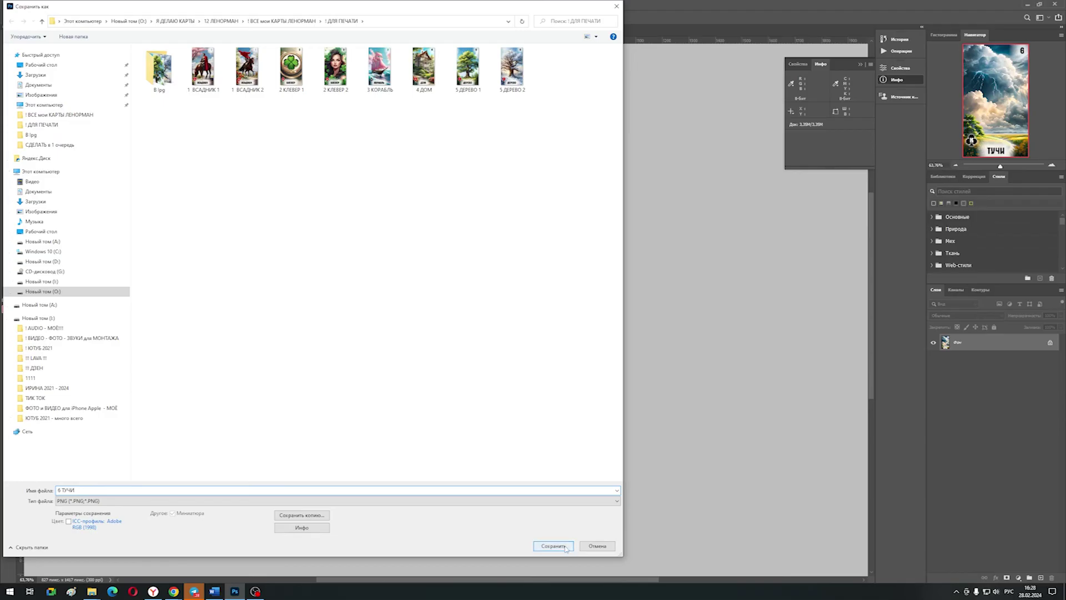
{"action": "left_click", "coordinate": [566, 548]}
Step: Save the flattened clouds card as the JPEG file 6 ТУЧИ
{"action": "left_click", "coordinate": [20, 5]}
{"action": "left_click", "coordinate": [54, 106]}
{"action": "left_click", "coordinate": [578, 501]}
{"action": "left_click", "coordinate": [577, 424]}
{"action": "left_click", "coordinate": [554, 546]}
Step: Undo the flattening and paste the 7 ЗМЕЯ snake picture into the card above the clouds picture
{"action": "key", "text": "ctrl+shift+z"}
{"action": "left_click", "coordinate": [20, 4]}
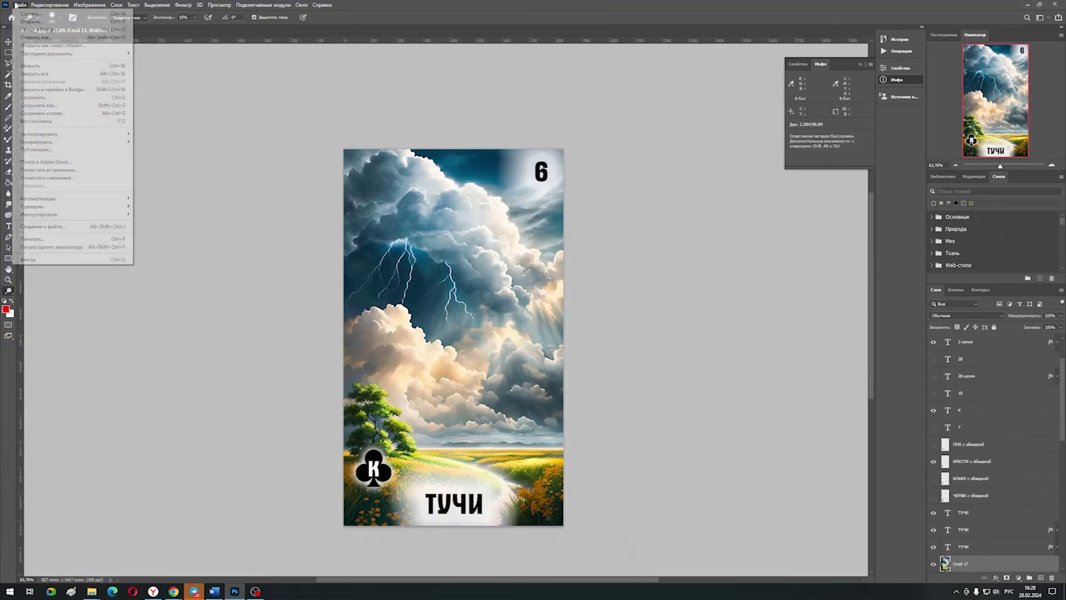
{"action": "left_click", "coordinate": [31, 21]}
{"action": "left_click", "coordinate": [303, 21]}
{"action": "double_click", "coordinate": [157, 69]}
{"action": "double_click", "coordinate": [583, 248]}
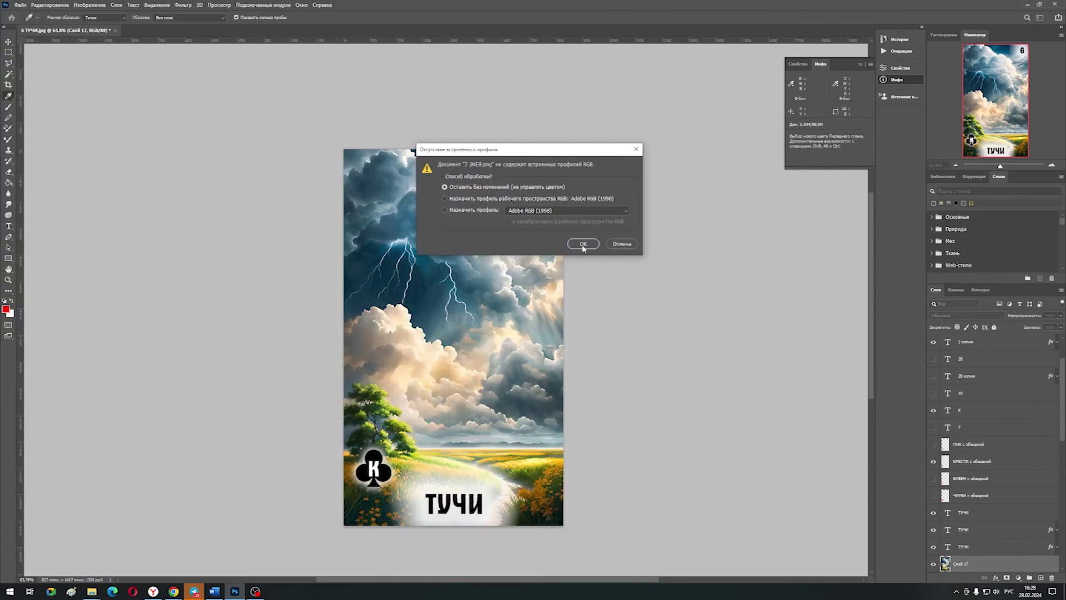
{"action": "left_click", "coordinate": [583, 244]}
{"action": "key", "text": "ctrl+a"}
{"action": "key", "text": "ctrl+c"}
{"action": "key", "text": "ctrl+w"}
{"action": "key", "text": "ctrl+v"}
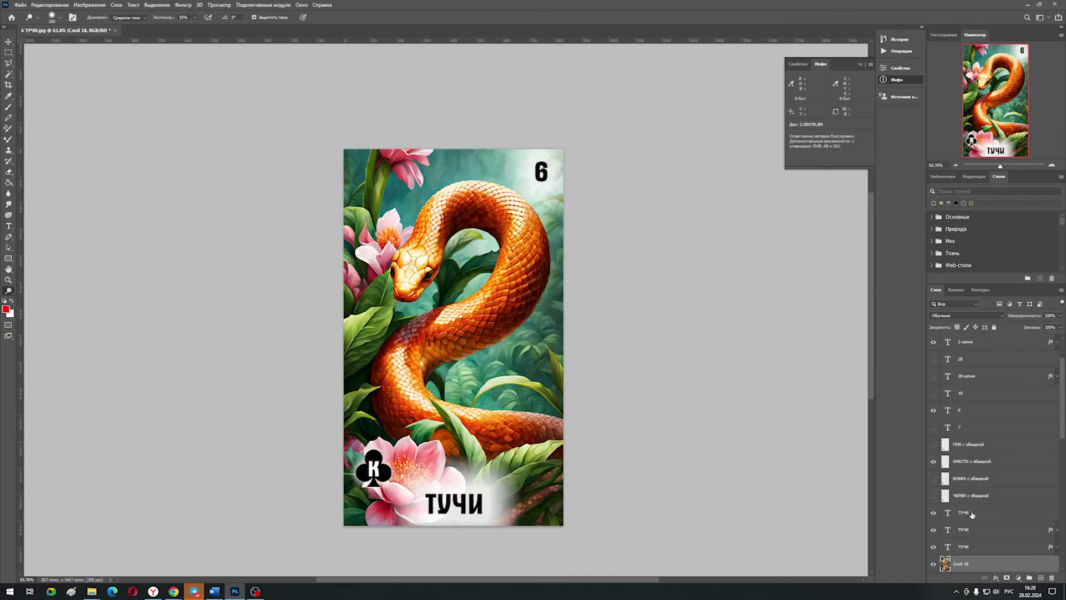
Step: Change the text of all three ТУЧИ title layers to ЗМЕЯ
{"action": "left_click", "coordinate": [971, 515]}
{"action": "key", "text": "t"}
{"action": "double_click", "coordinate": [479, 504]}
{"action": "type", "text": "ЗМЕЯ"}
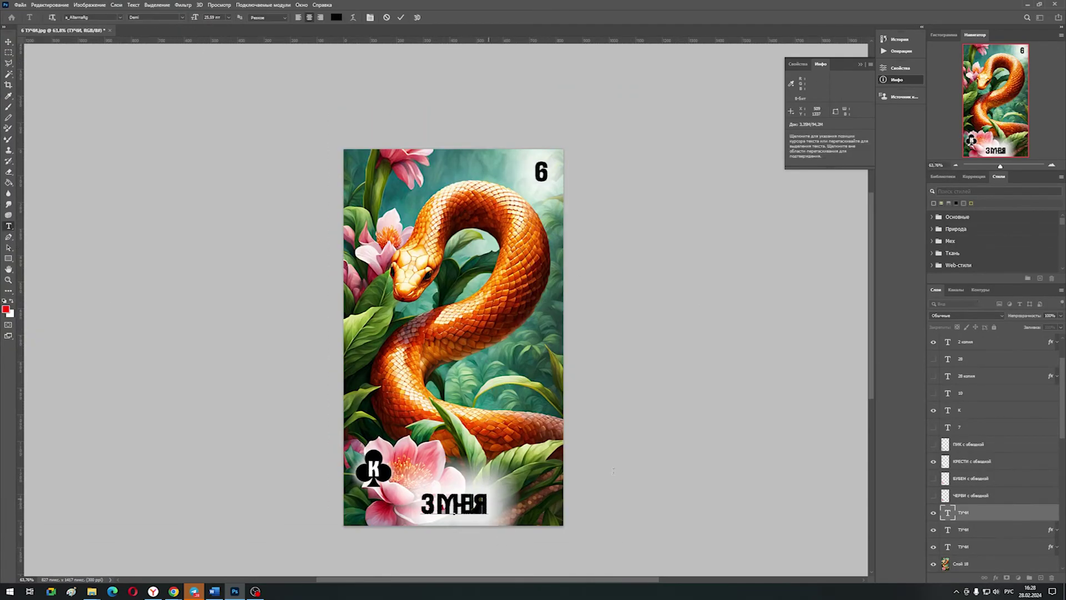
{"action": "left_click", "coordinate": [934, 462]}
{"action": "left_click", "coordinate": [934, 478]}
{"action": "left_click", "coordinate": [932, 529]}
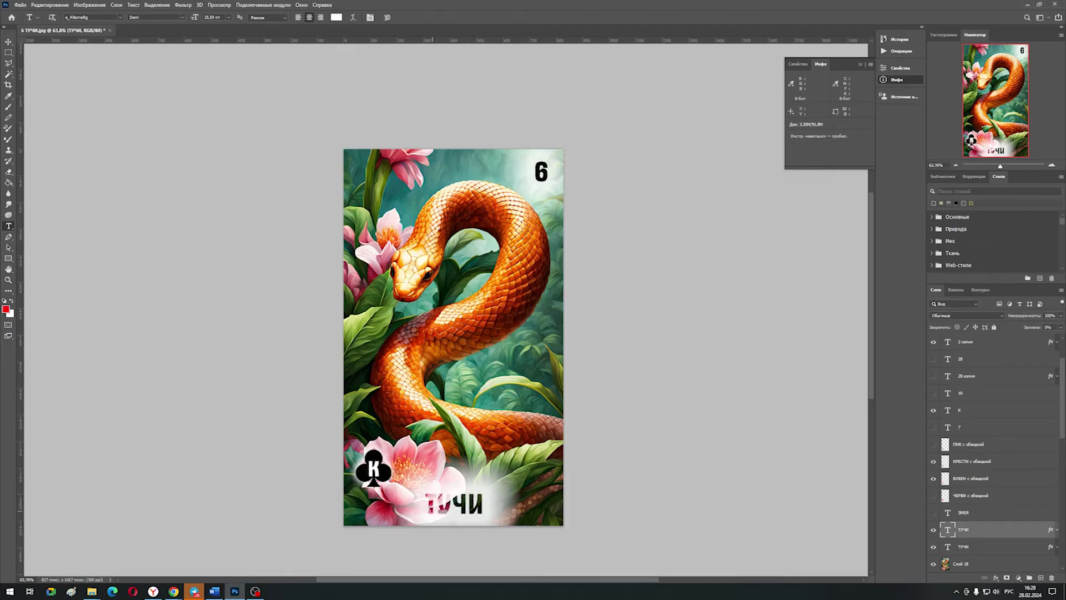
{"action": "left_click", "coordinate": [431, 510]}
{"action": "type", "text": "ЗМЕЯ"}
{"action": "key", "text": "ctrl+Return"}
Step: Shift the three ЗМЕЯ title layers together slightly up and left, and check the snake entry in the Word table
{"action": "key", "text": "v"}
{"action": "mouse_move", "coordinate": [453, 507]}
{"action": "left_mouse_down"}
{"action": "mouse_move", "coordinate": [464, 502]}
{"action": "mouse_move", "coordinate": [449, 502]}
{"action": "left_mouse_up"}
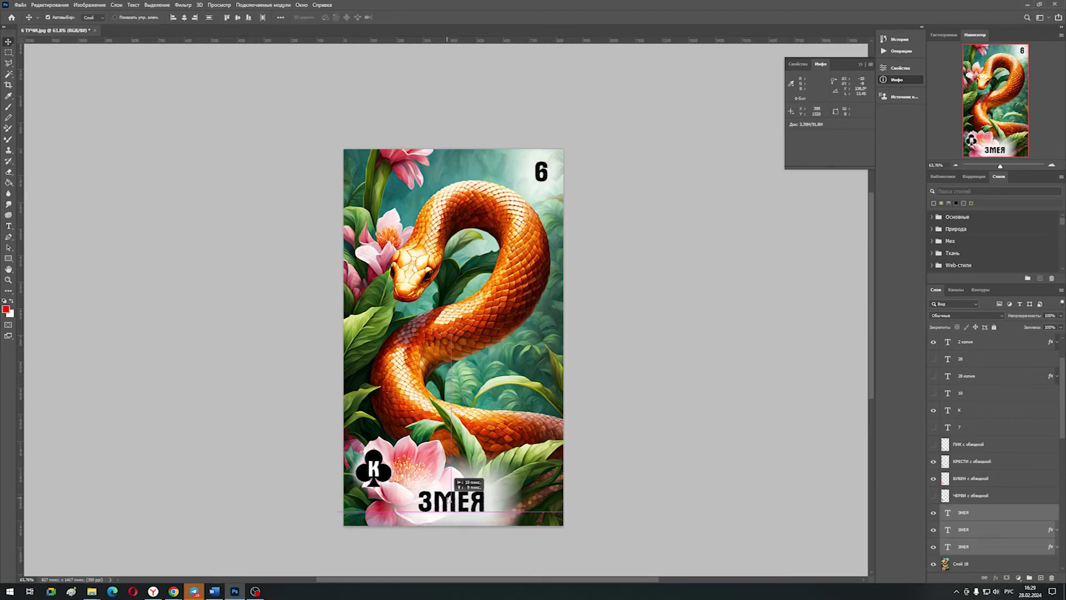
{"action": "left_click", "coordinate": [214, 591]}
{"action": "left_click", "coordinate": [235, 591]}
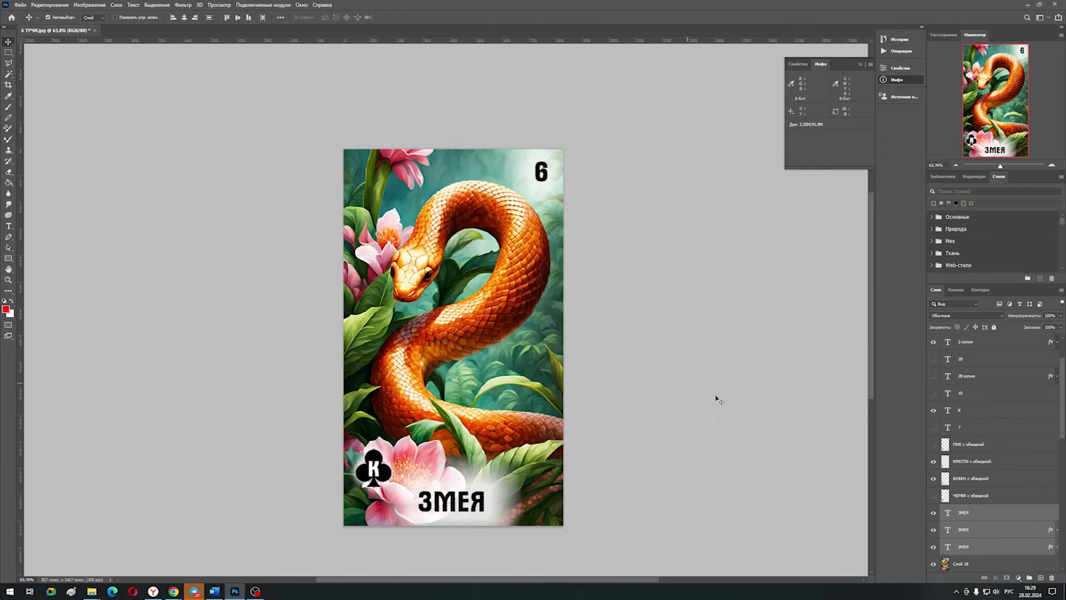
Step: Set the snake card's rank to Q and its number to 7
{"action": "left_click", "coordinate": [978, 410]}
{"action": "key", "text": "t"}
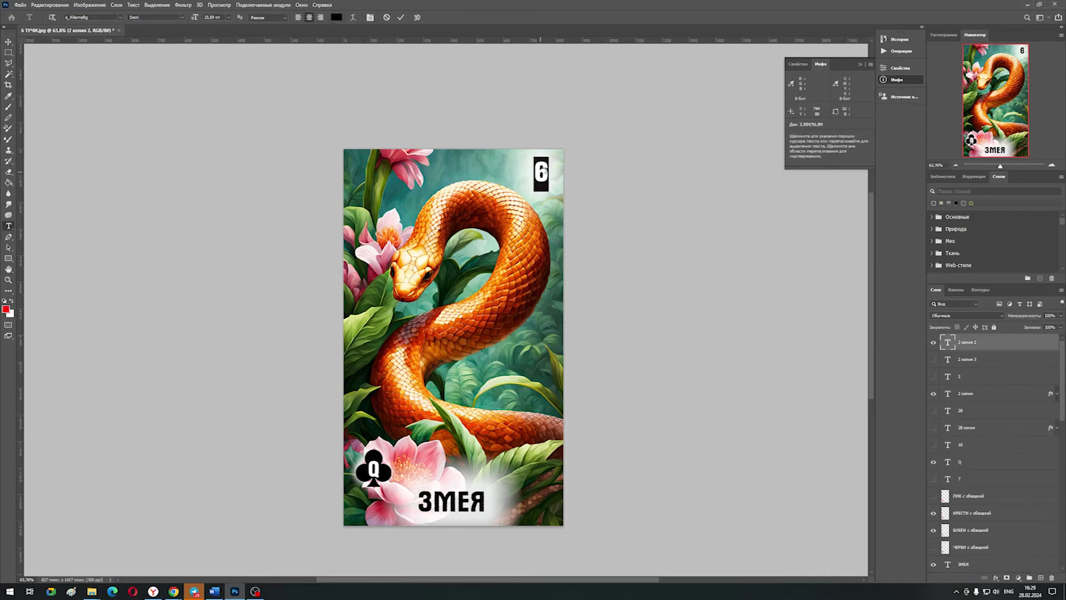
{"action": "left_click", "coordinate": [943, 391]}
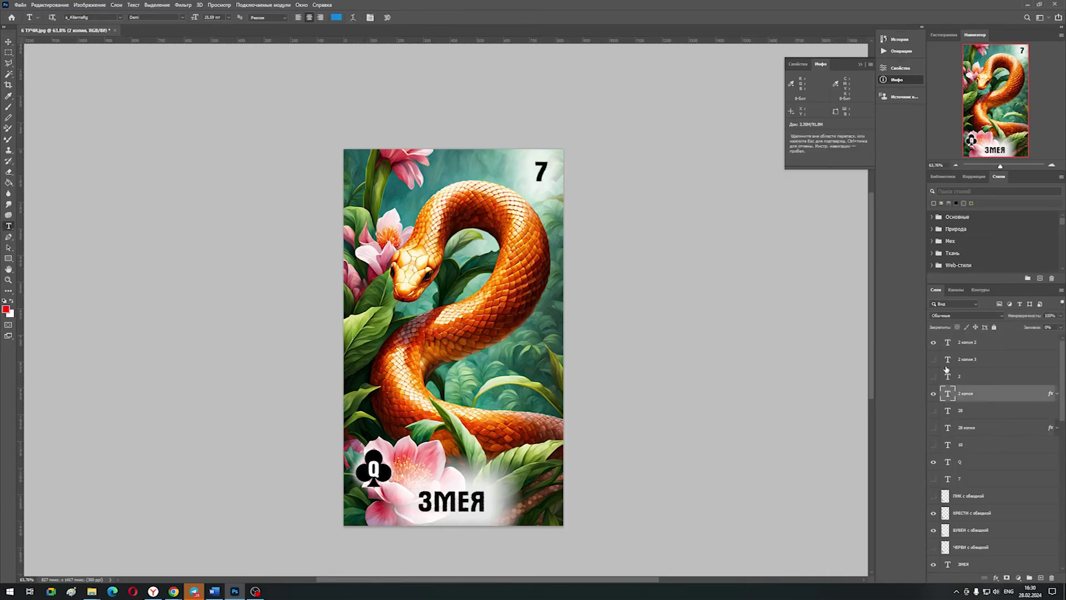
Step: Apply a filter to the snake picture layer
{"action": "scroll", "coordinate": [977, 478], "scroll_direction": "down", "scroll_amount": 4}
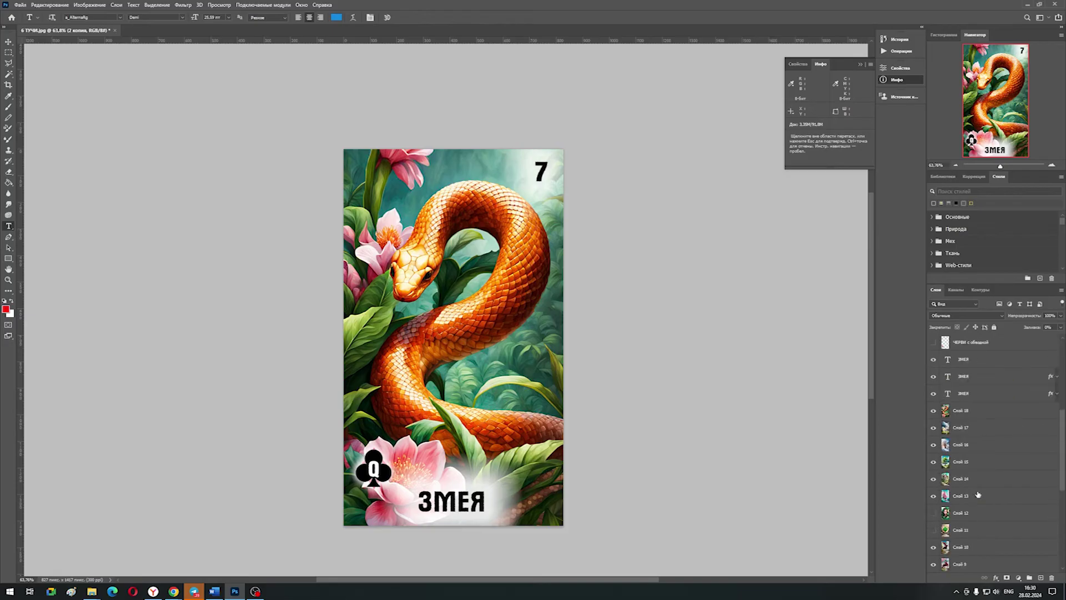
{"action": "left_click", "coordinate": [960, 410]}
{"action": "left_click", "coordinate": [183, 4]}
{"action": "mouse_move", "coordinate": [233, 160]}
{"action": "left_click", "coordinate": [333, 207]}
{"action": "left_click", "coordinate": [724, 132]}
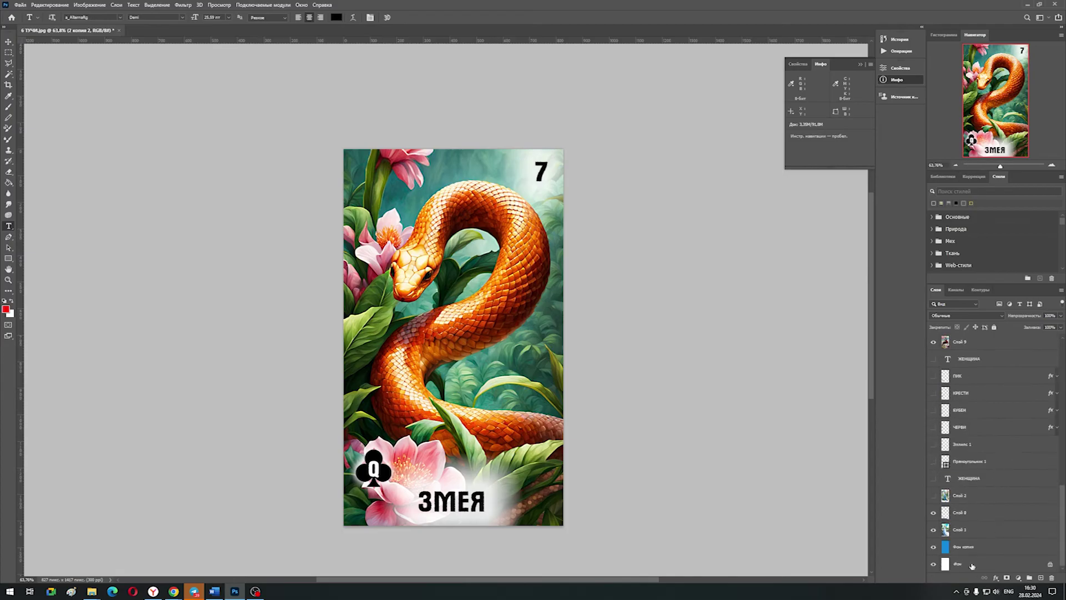
Step: Check the snake entry in the Word table, and save the flattened snake card as a JPEG named 7 ЗМЕЯ
{"action": "left_click", "coordinate": [214, 592]}
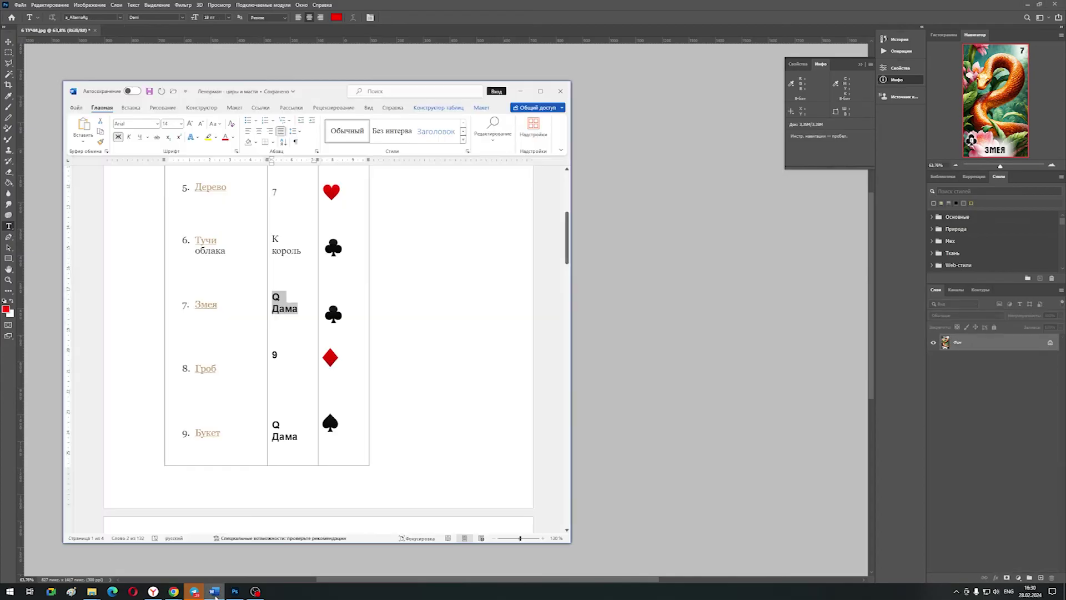
{"action": "left_click", "coordinate": [214, 592]}
{"action": "left_click", "coordinate": [20, 5]}
{"action": "left_click", "coordinate": [57, 126]}
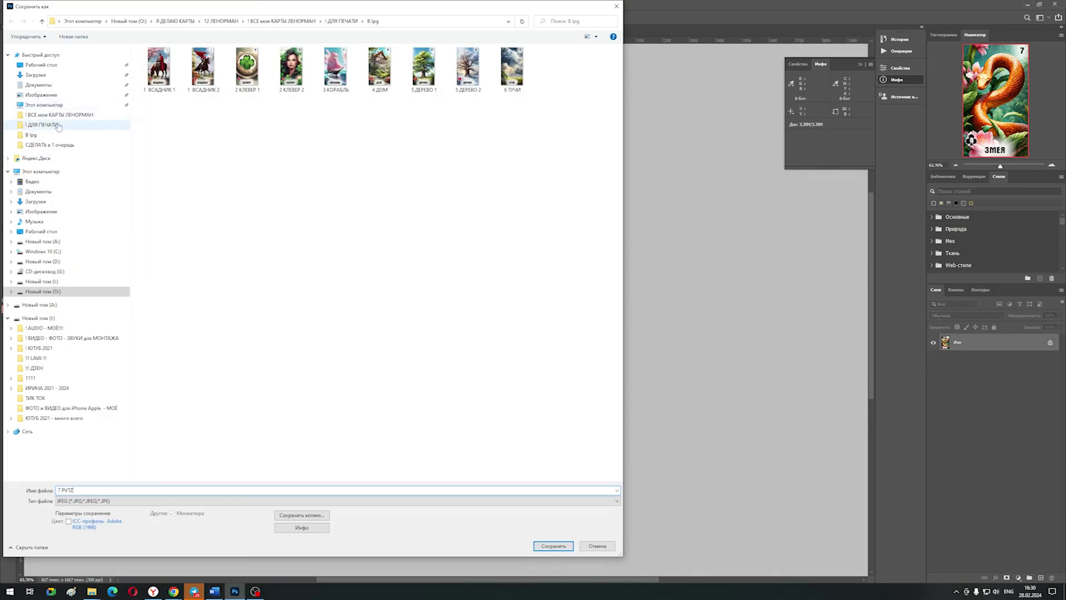
{"action": "key", "text": "Return"}
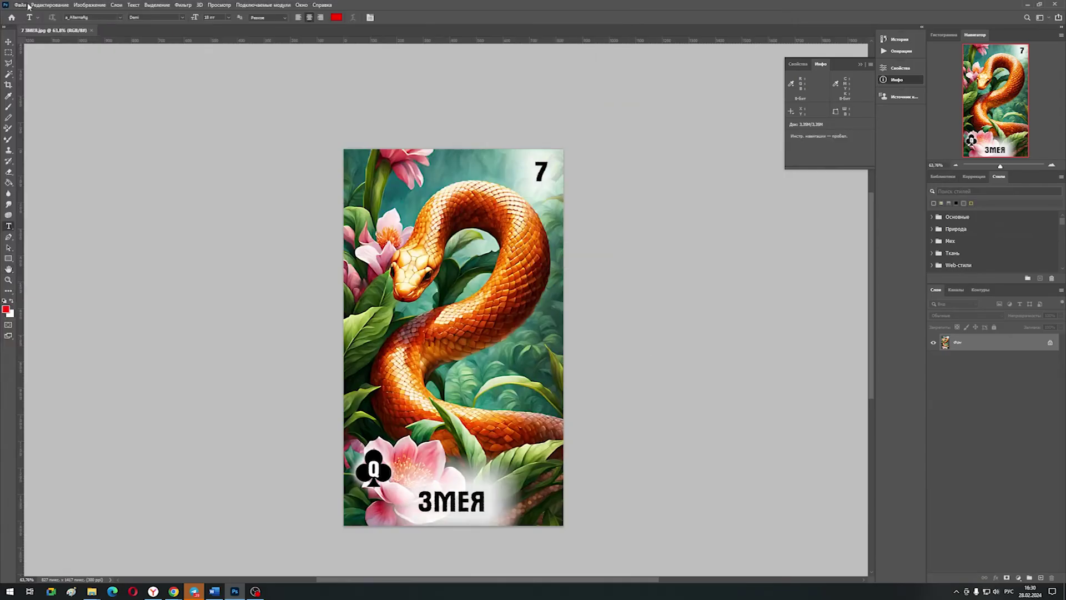
Step: Save the snake card as a PNG named 7 ЗМЕЯ in the ! ДЛЯ ПЕЧАТИ folder, and undo the flattening
{"action": "key", "text": "ctrl+shift+s"}
{"action": "left_click", "coordinate": [342, 21]}
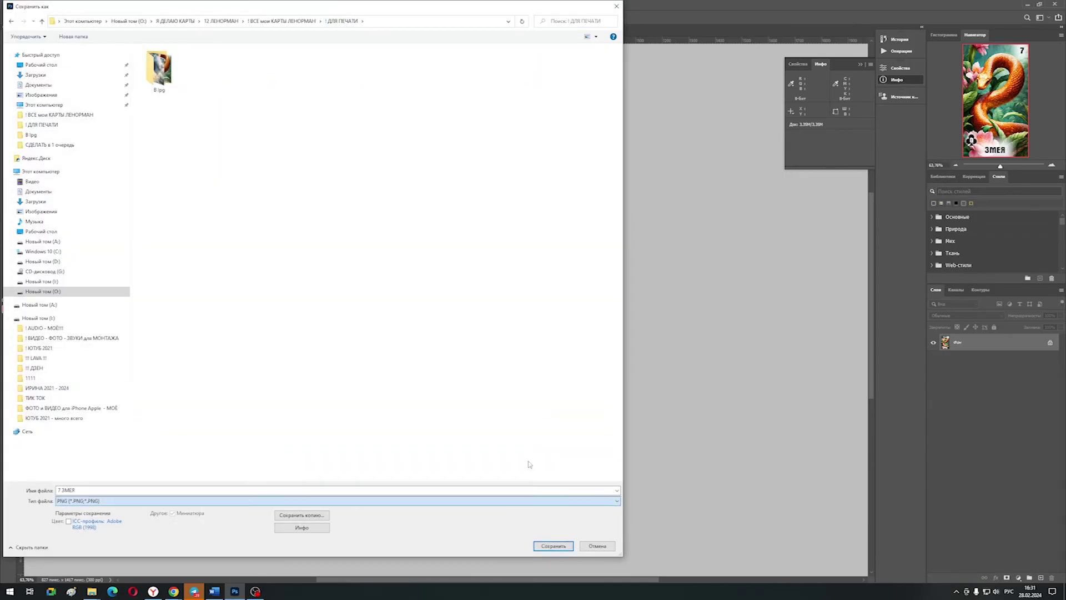
{"action": "key", "text": "Return"}
{"action": "left_click", "coordinate": [608, 192]}
{"action": "key", "text": "ctrl+z"}
Step: Page through the finished cards in the ! ДЛЯ ПЕЧАТИ folder at full size, starting from 1 ВСАДНИК 1
{"action": "left_click", "coordinate": [92, 591]}
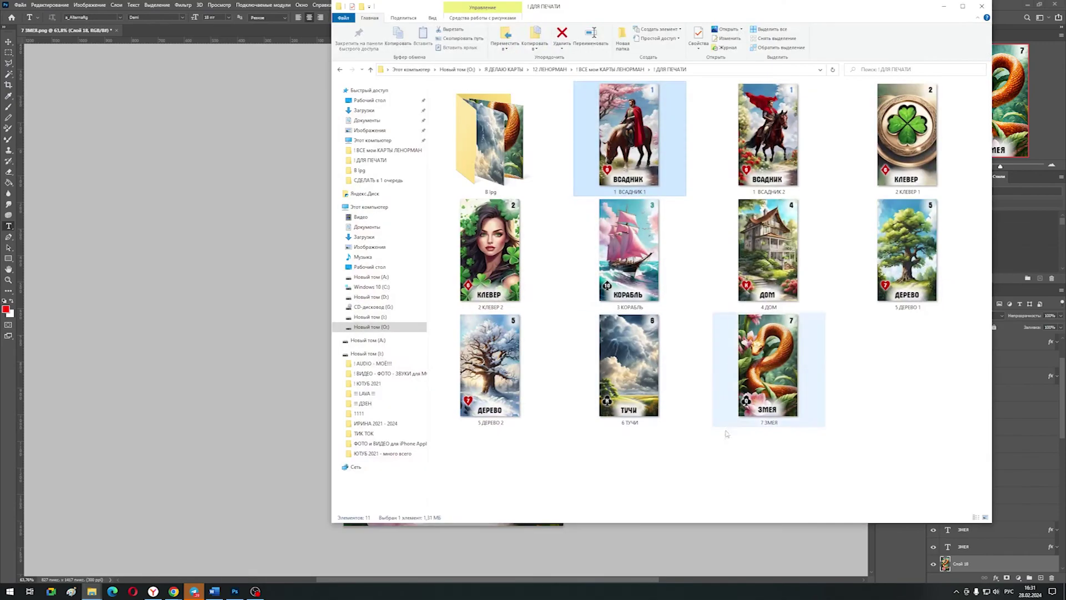
{"action": "double_click", "coordinate": [646, 166]}
{"action": "left_click", "coordinate": [660, 298]}
{"action": "left_click", "coordinate": [660, 297]}
{"action": "left_click", "coordinate": [660, 298]}
{"action": "left_click", "coordinate": [661, 297]}
{"action": "left_click", "coordinate": [660, 299]}
{"action": "left_click", "coordinate": [659, 299]}
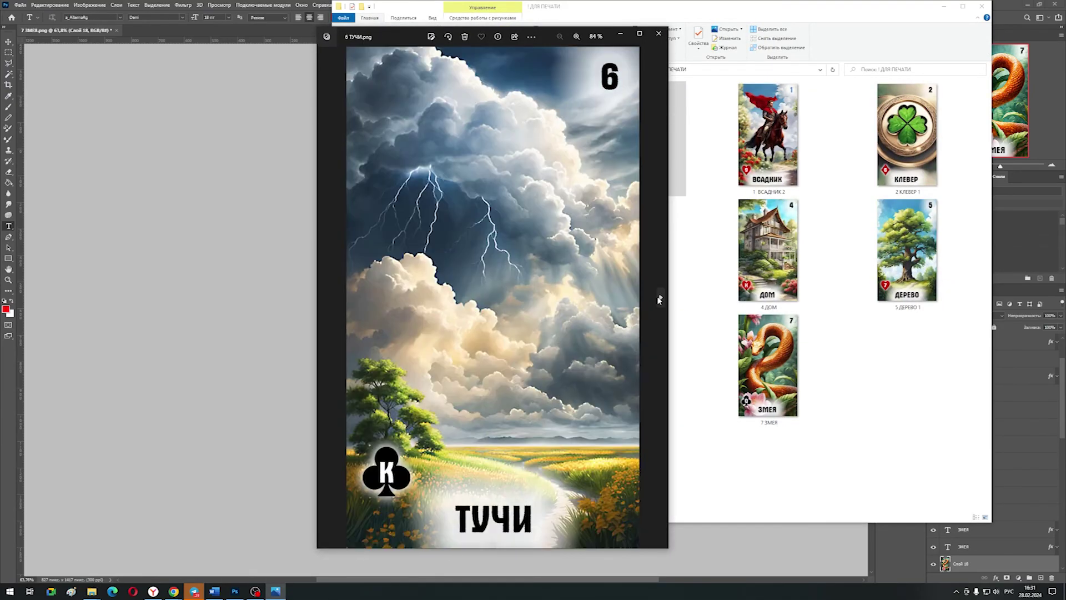
{"action": "left_click", "coordinate": [660, 299]}
{"action": "left_click", "coordinate": [658, 34]}
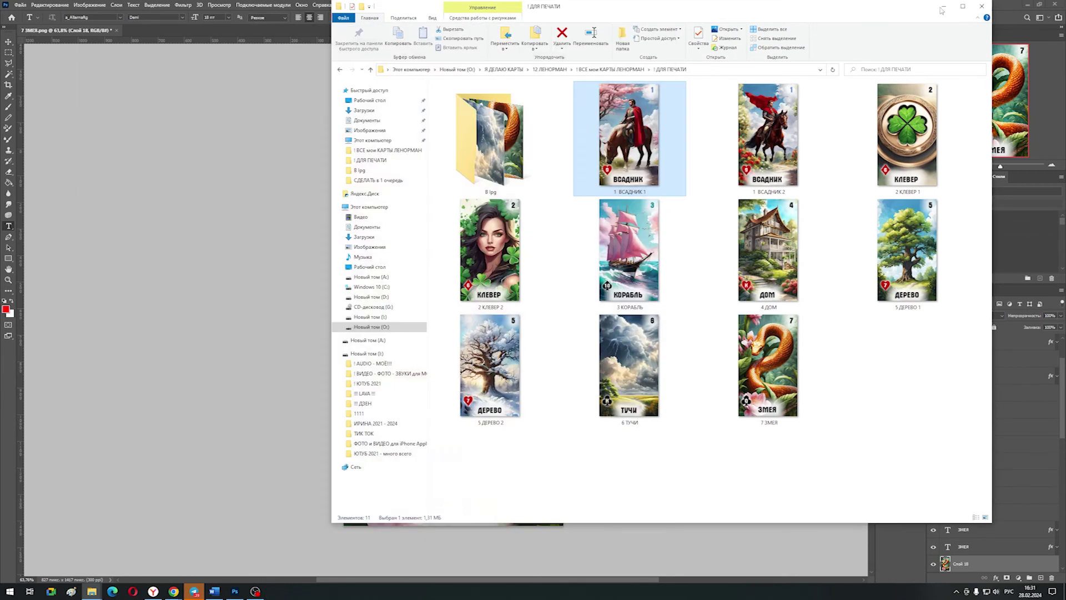
Step: Open 8 ГРОБ.png and place its coffin picture in the layered card document as a new layer, closing the source file
{"action": "left_click", "coordinate": [68, 197]}
{"action": "key", "text": "ctrl+o"}
{"action": "key", "text": "ctrl+o"}
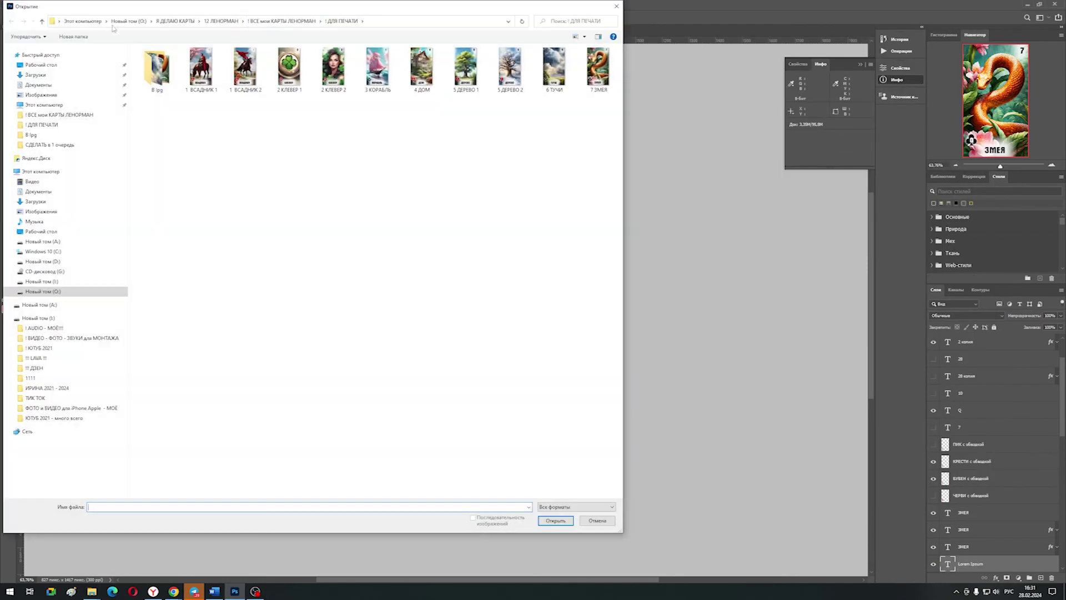
{"action": "double_click", "coordinate": [378, 134]}
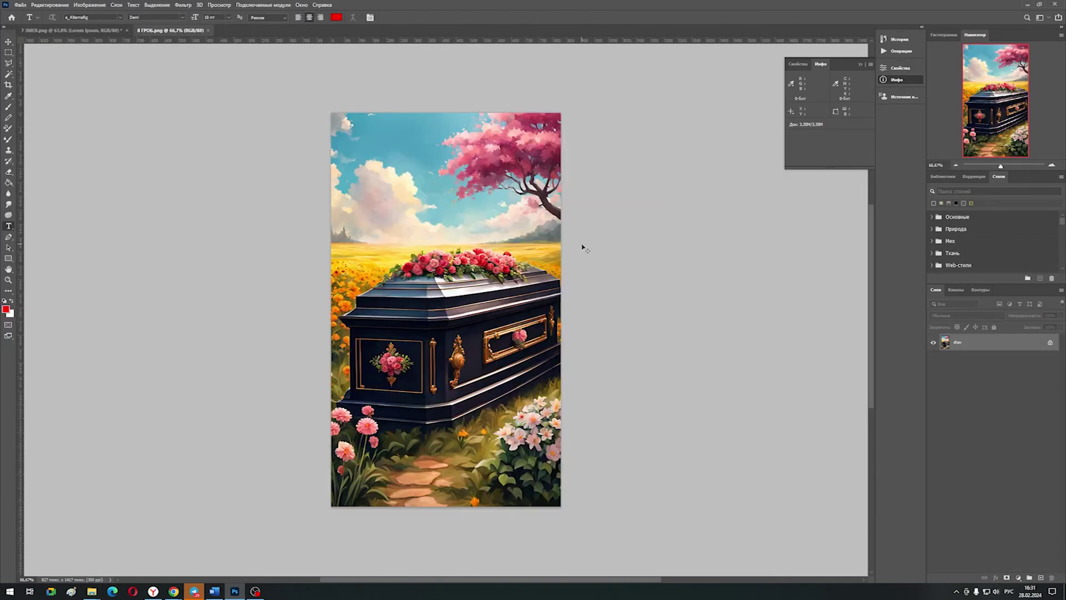
{"action": "key", "text": "ctrl+w"}
{"action": "key", "text": "ctrl+v"}
Step: Apply a filter to the coffin picture layer
{"action": "left_click", "coordinate": [183, 4]}
{"action": "left_click", "coordinate": [238, 165]}
{"action": "key", "text": "Return"}
Step: Change the card number to 8 on the black number layer and its glow copy
{"action": "scroll", "coordinate": [966, 344], "scroll_direction": "up", "scroll_amount": 5}
{"action": "left_click", "coordinate": [966, 344]}
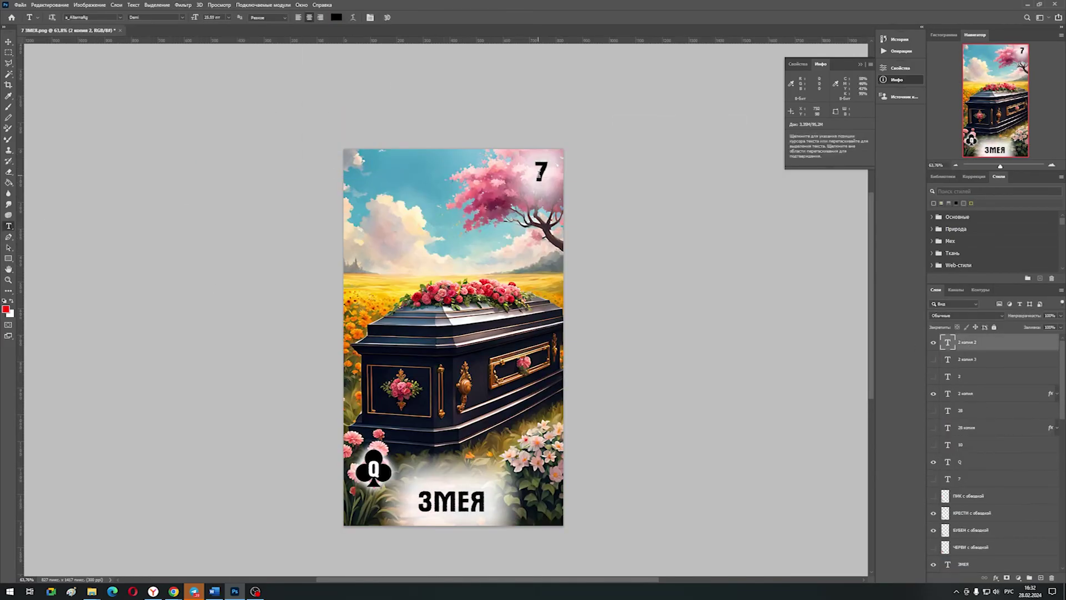
{"action": "left_click", "coordinate": [934, 342]}
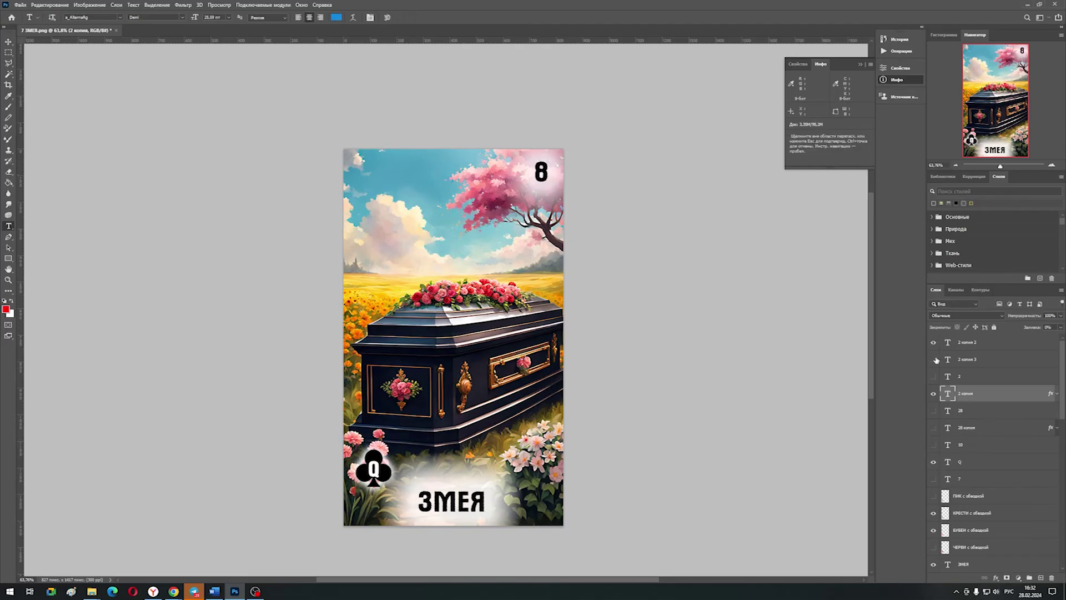
Step: Change the text of all three ЗМЕЯ title layers to ГРОБ
{"action": "scroll", "coordinate": [973, 428], "scroll_direction": "down", "scroll_amount": 4}
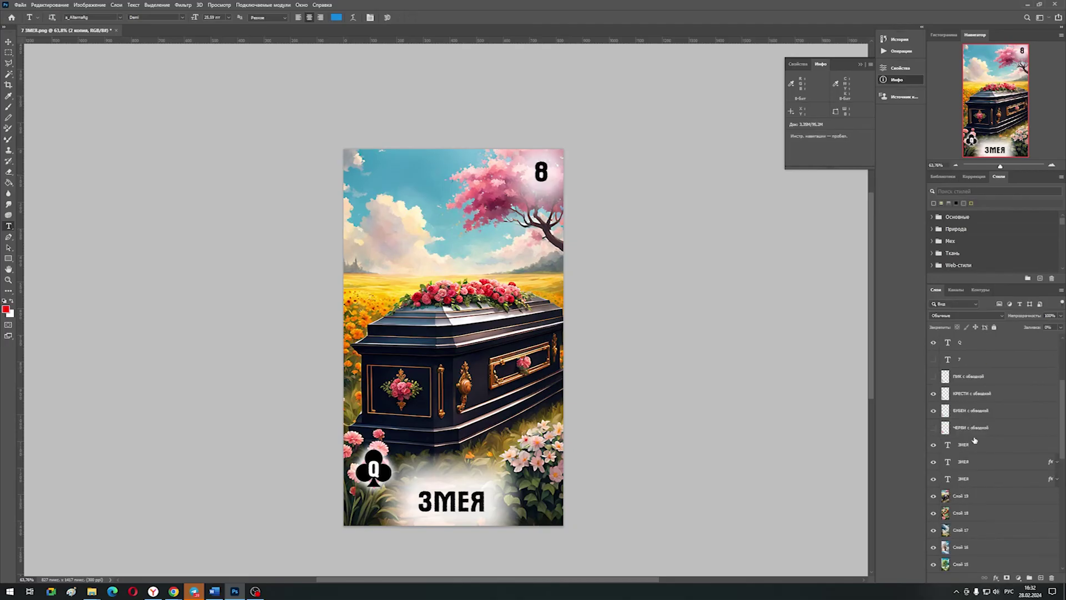
{"action": "scroll", "coordinate": [975, 440], "scroll_direction": "down", "scroll_amount": 1}
{"action": "double_click", "coordinate": [948, 411]}
{"action": "type", "text": "ГРОБ"}
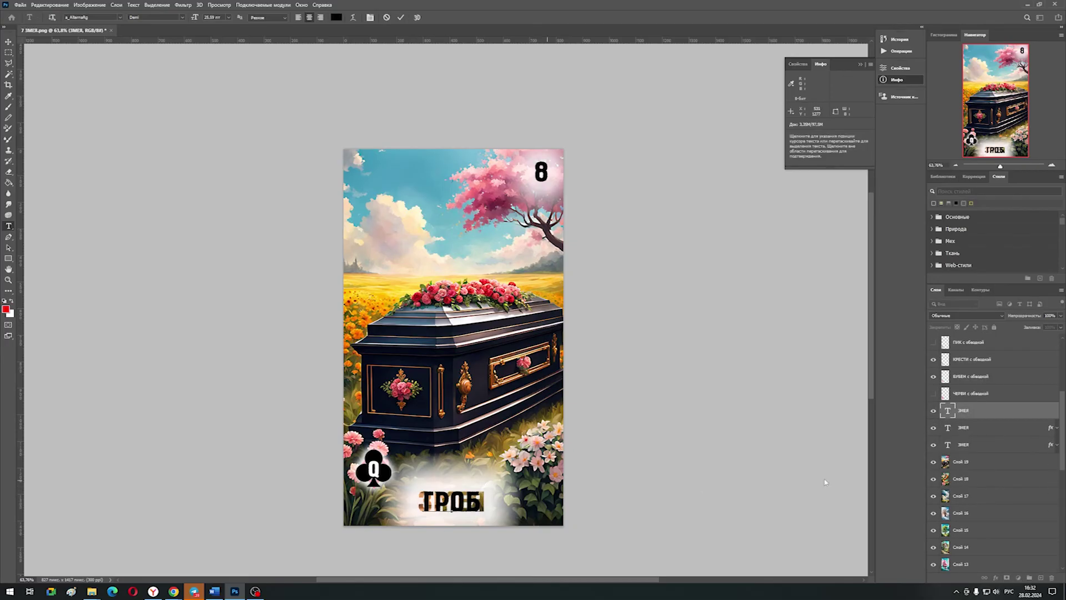
{"action": "left_click", "coordinate": [934, 410]}
{"action": "double_click", "coordinate": [469, 508]}
{"action": "type", "text": "ГРОБ"}
{"action": "left_click", "coordinate": [933, 427]}
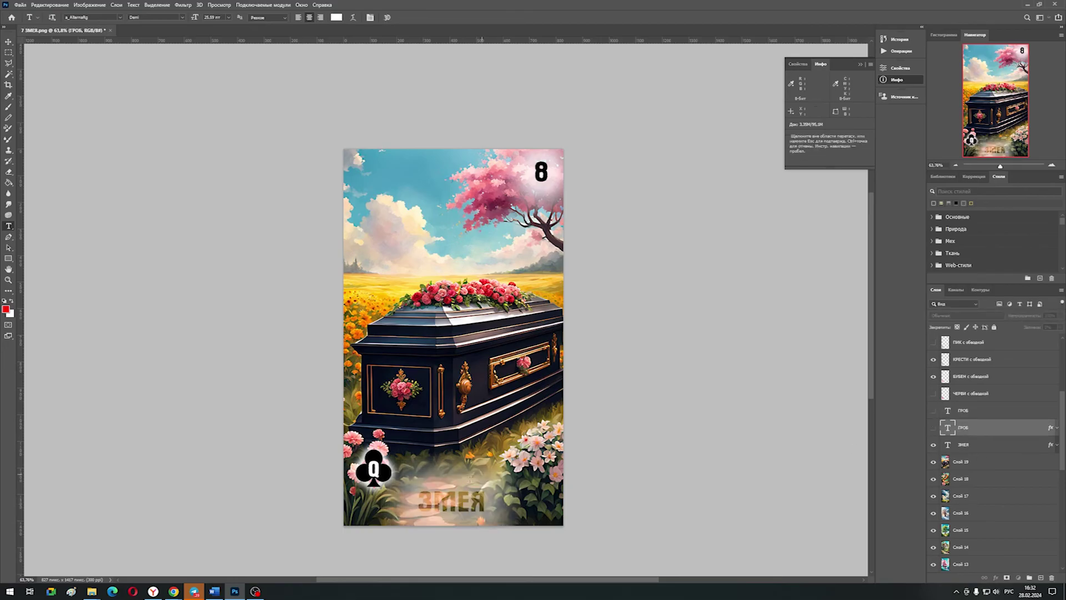
{"action": "left_click", "coordinate": [487, 504]}
{"action": "key", "text": "ctrl+a"}
{"action": "type", "text": "ГРОБ"}
{"action": "key", "text": "ctrl+Return"}
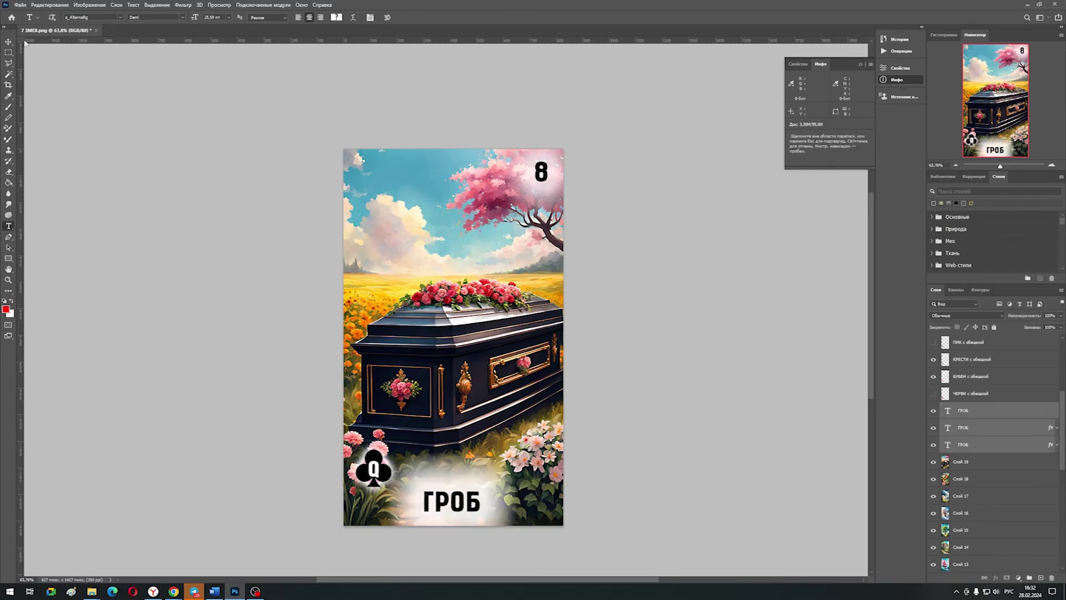
Step: Nudge the three ГРОБ title layers together slightly, and check the coffin entry in the Word table
{"action": "key", "text": "v"}
{"action": "left_click_drag", "start_coordinate": [450, 502], "coordinate": [452, 502]}
{"action": "key", "text": "alt+Tab"}
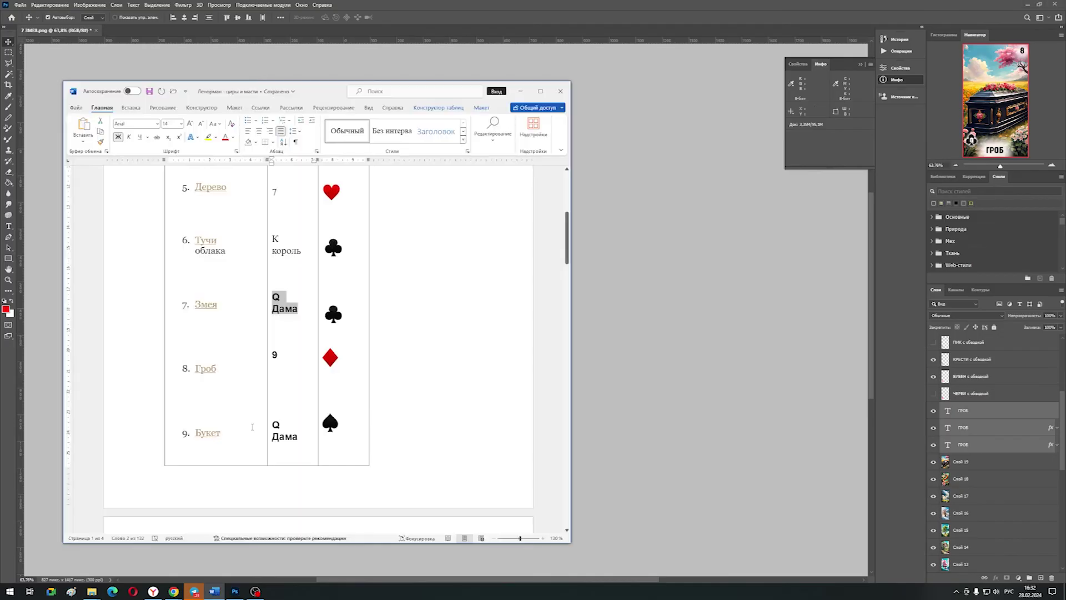
{"action": "key", "text": "alt+Tab"}
Step: Hide the clubs suit layer so that the coffin card uses the red diamond
{"action": "scroll", "coordinate": [933, 434], "scroll_direction": "up", "scroll_amount": 3}
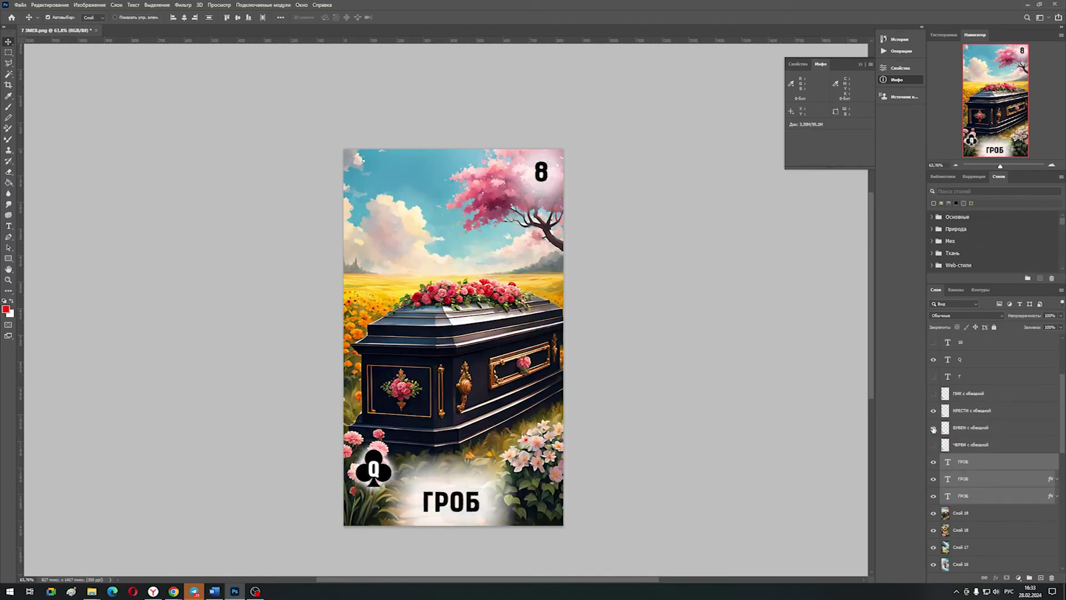
{"action": "left_click", "coordinate": [934, 410]}
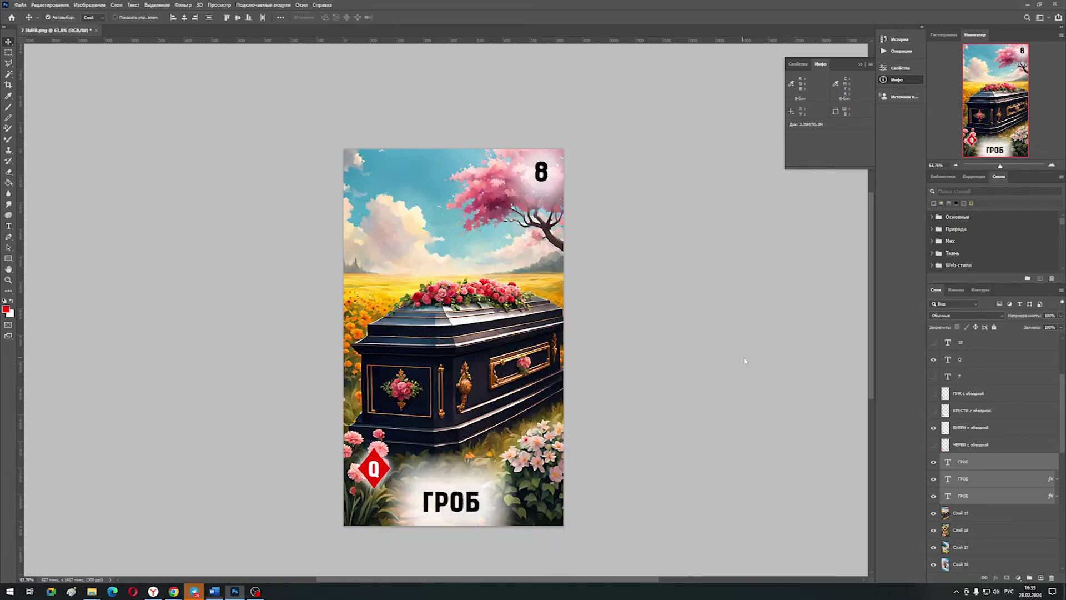
{"action": "left_click", "coordinate": [972, 428]}
Step: Hide the Q rank layer and set the numeric rank layer inside the diamond to 9
{"action": "left_click", "coordinate": [963, 377]}
{"action": "left_click", "coordinate": [933, 360]}
{"action": "double_click", "coordinate": [948, 377]}
{"action": "type", "text": "9"}
{"action": "key", "text": "Escape"}
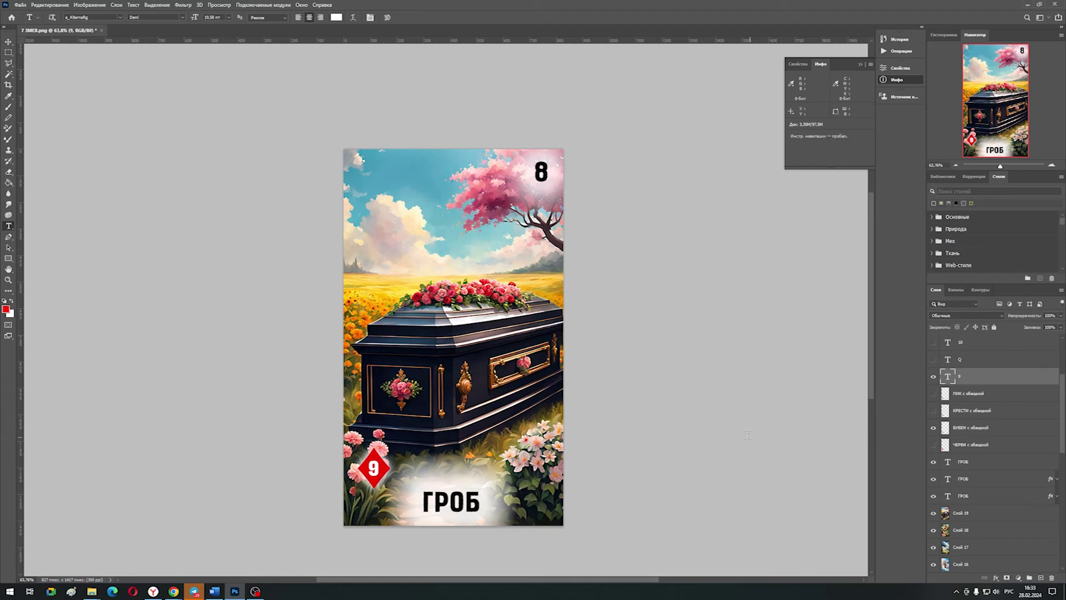
Step: Show the coloured number layer 2 копия 3 and hide the black number layer above it
{"action": "scroll", "coordinate": [935, 361], "scroll_direction": "up", "scroll_amount": 6}
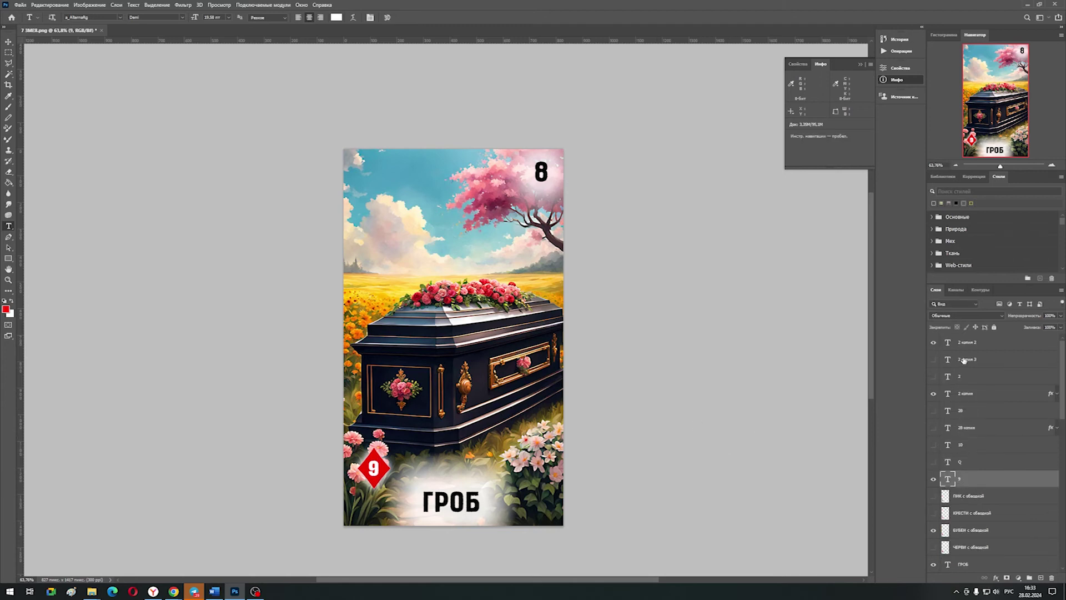
{"action": "left_click", "coordinate": [963, 361]}
{"action": "left_click", "coordinate": [934, 360]}
{"action": "left_click", "coordinate": [933, 342]}
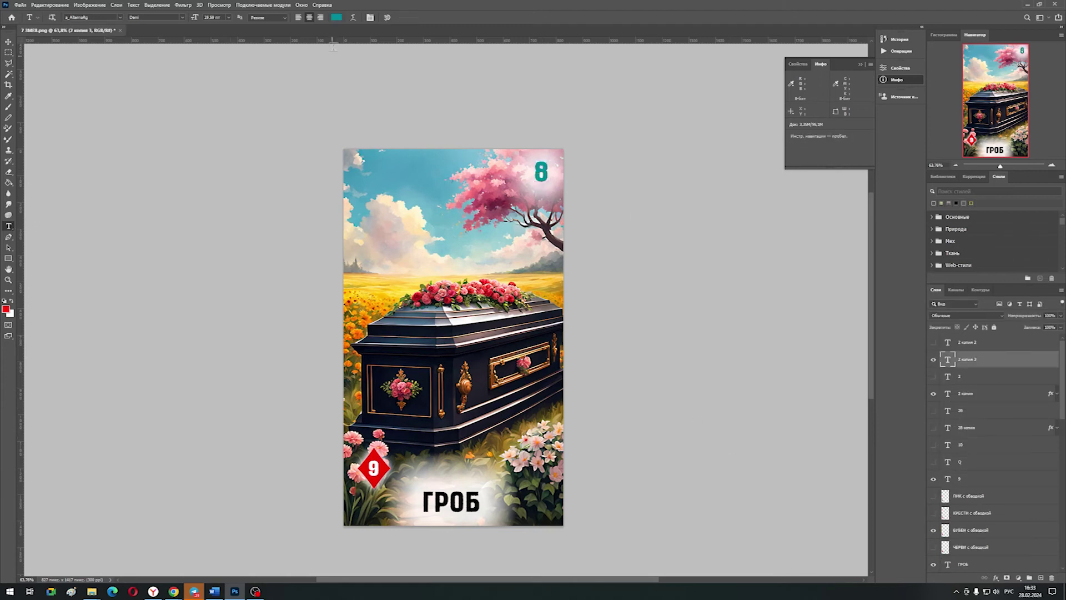
Step: Try green, pink and dark brown tones sampled from the coffin picture as the colour of the number 8
{"action": "left_click", "coordinate": [336, 18]}
{"action": "left_click", "coordinate": [455, 290]}
{"action": "left_click", "coordinate": [557, 486]}
{"action": "left_click", "coordinate": [559, 500]}
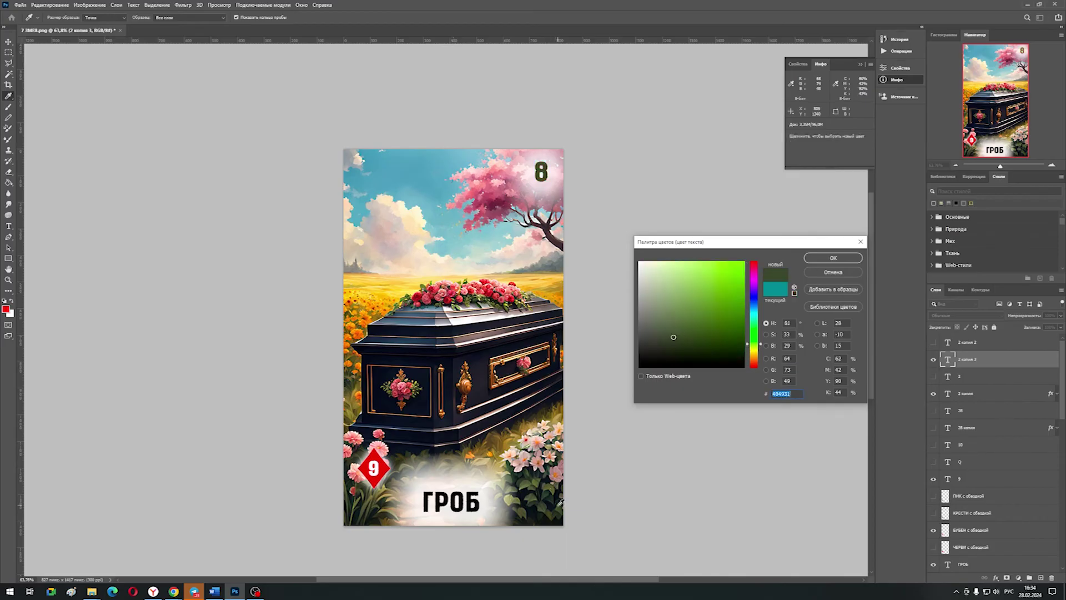
{"action": "type", "text": "c42d23"}
{"action": "left_click", "coordinate": [367, 303]}
{"action": "left_click", "coordinate": [389, 275]}
{"action": "left_click", "coordinate": [377, 183]}
{"action": "left_click", "coordinate": [493, 193]}
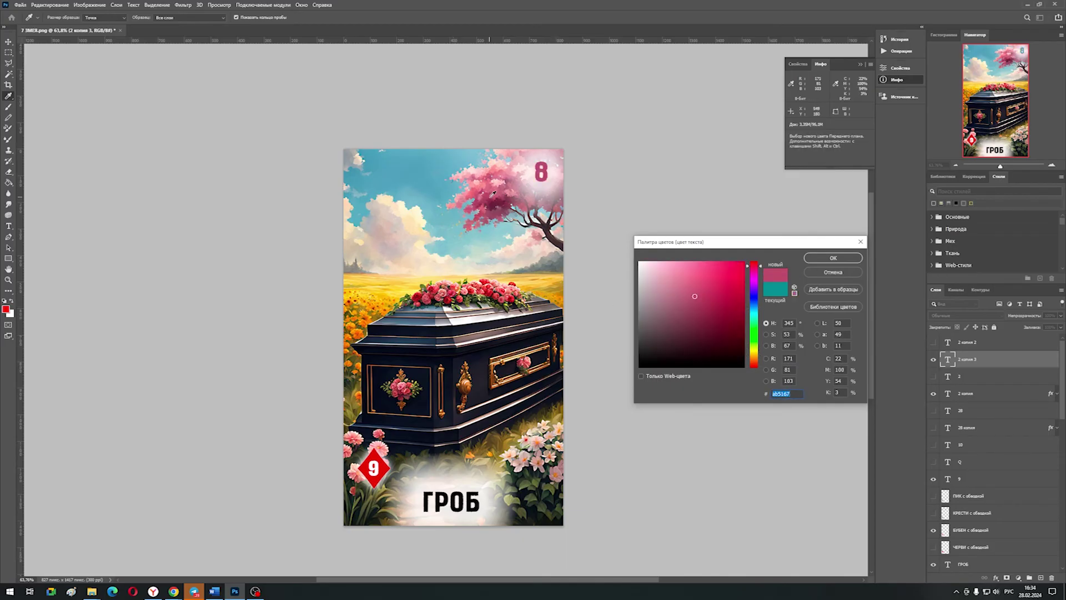
{"action": "left_click", "coordinate": [466, 386]}
{"action": "left_click", "coordinate": [507, 446]}
{"action": "left_click", "coordinate": [553, 237]}
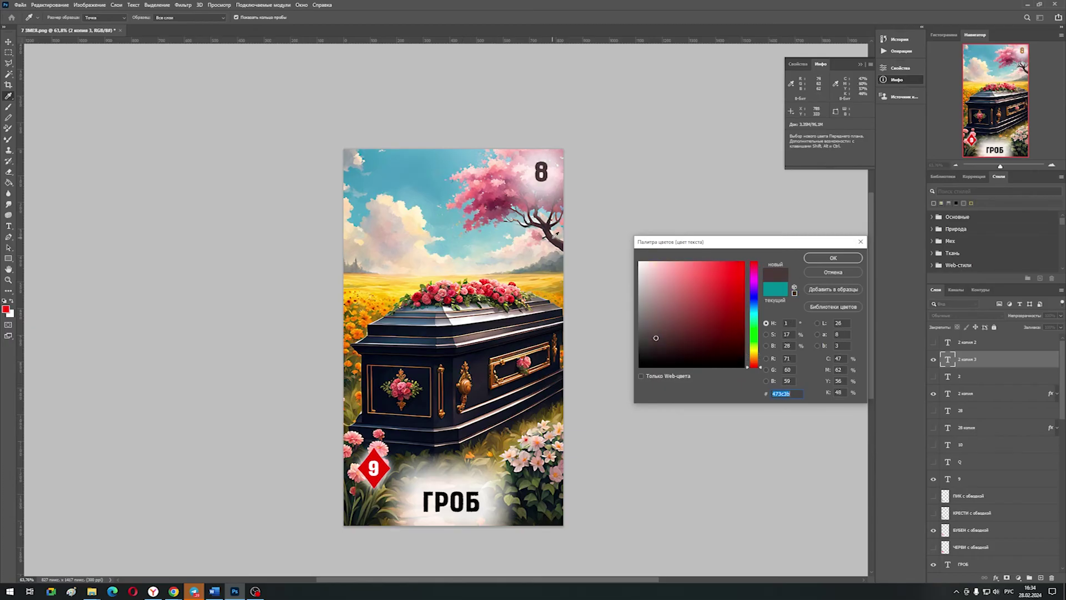
Step: Try purple, pale yellow, teal and black as the colour of the number 8
{"action": "left_click", "coordinate": [385, 179]}
{"action": "left_click", "coordinate": [478, 200]}
{"action": "left_click", "coordinate": [374, 468]}
{"action": "left_click", "coordinate": [740, 301]}
{"action": "type", "text": "6d2378"}
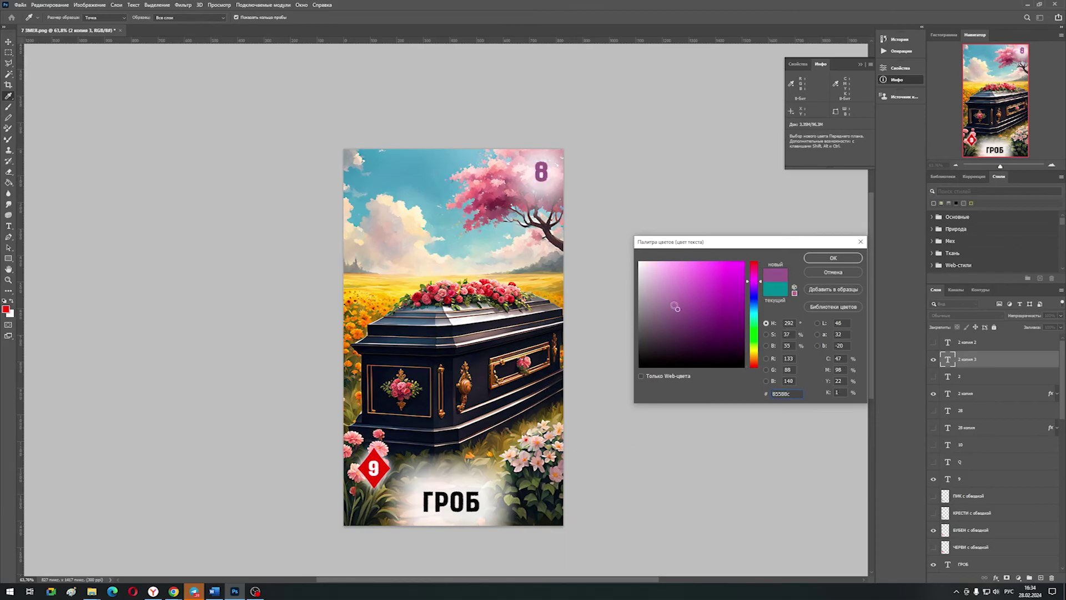
{"action": "left_click", "coordinate": [363, 331]}
{"action": "left_click", "coordinate": [411, 275]}
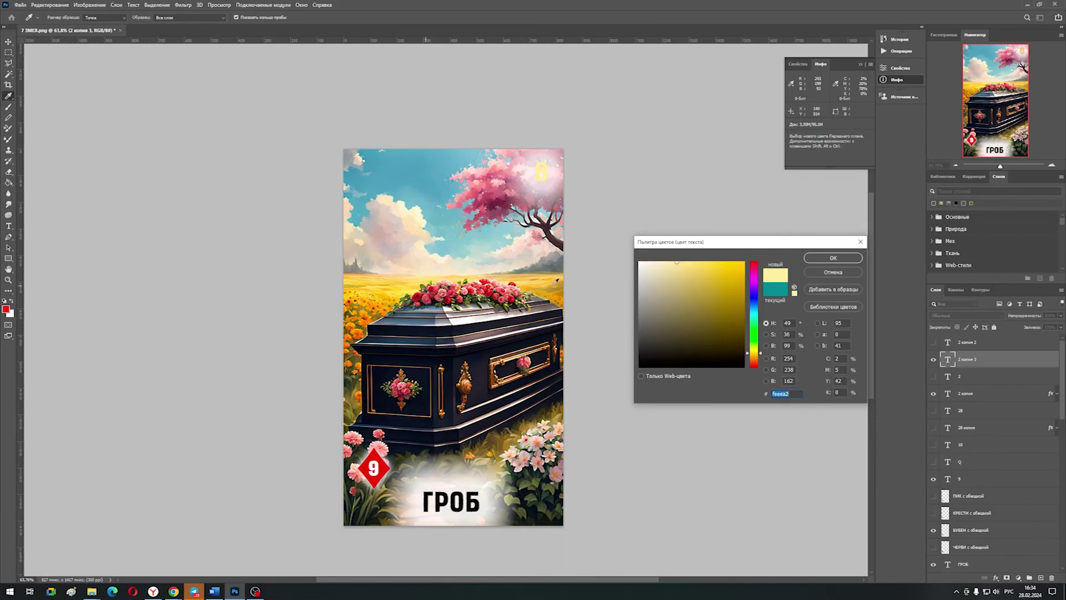
{"action": "left_click", "coordinate": [454, 235]}
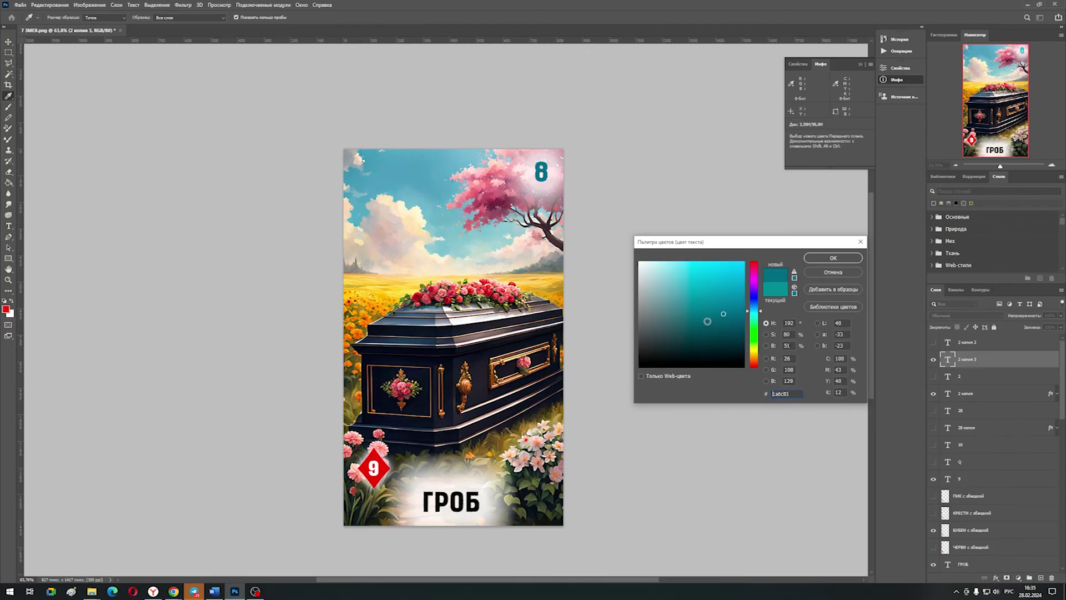
{"action": "left_click_drag", "start_coordinate": [668, 367], "coordinate": [630, 365]}
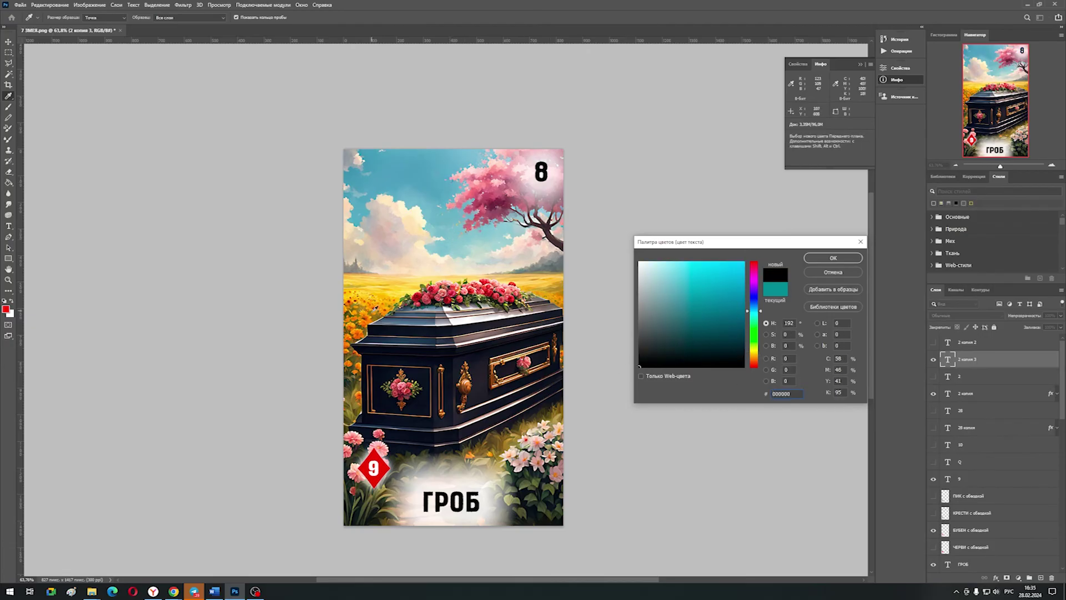
Step: Set the number 8's text colour to a crimson red based on the roses on the coffin
{"action": "left_click", "coordinate": [753, 350]}
{"action": "left_click", "coordinate": [684, 331]}
{"action": "left_click", "coordinate": [443, 301]}
{"action": "left_click", "coordinate": [481, 288]}
{"action": "left_click", "coordinate": [705, 284]}
{"action": "left_click", "coordinate": [720, 285]}
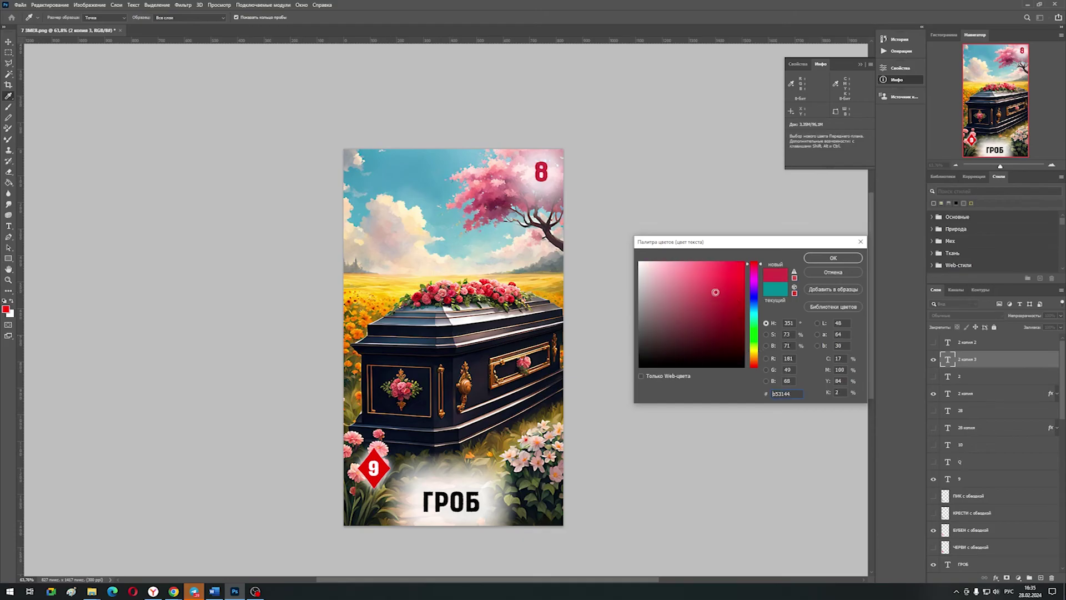
{"action": "left_click", "coordinate": [853, 261]}
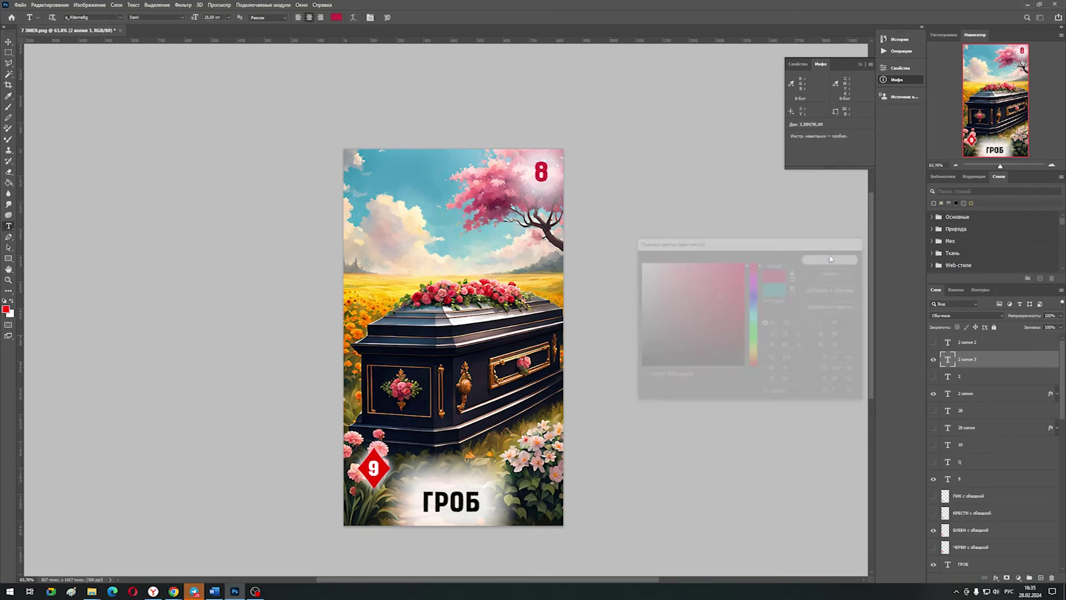
Step: Lower the opacity of the glow layer behind the number 8, and check the coffin entry in the Word table
{"action": "left_click", "coordinate": [977, 393]}
{"action": "left_click", "coordinate": [1060, 315]}
{"action": "left_click_drag", "start_coordinate": [1059, 325], "coordinate": [1051, 326]}
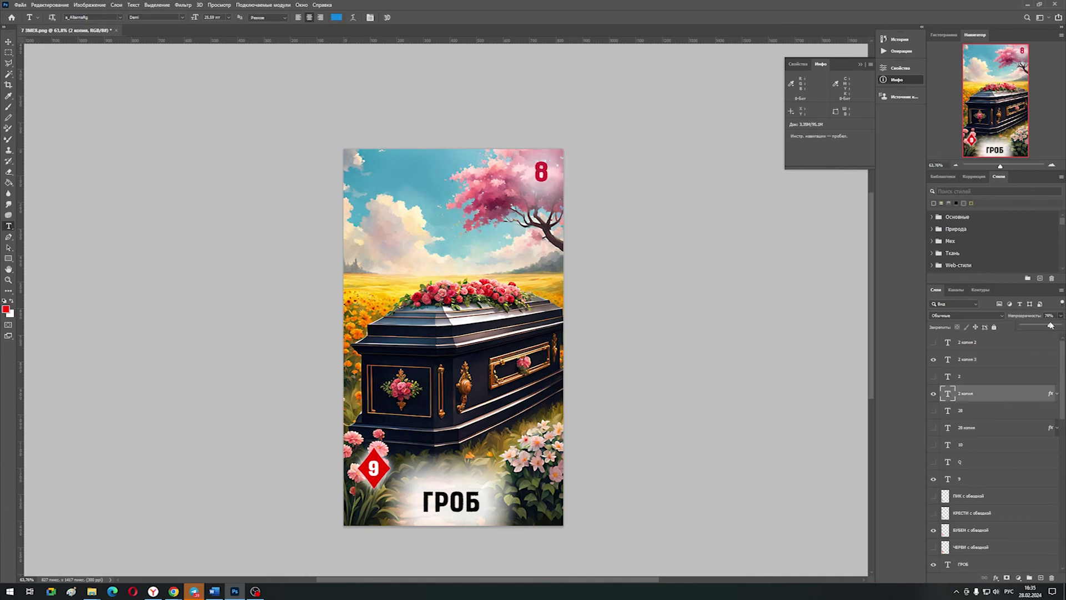
{"action": "left_click", "coordinate": [215, 592]}
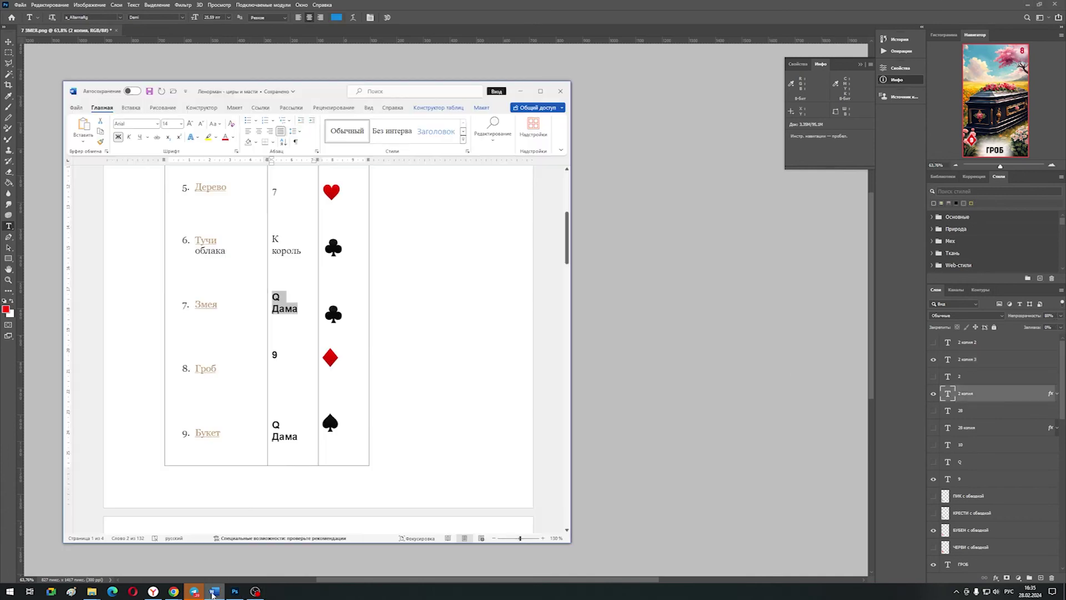
{"action": "left_click", "coordinate": [214, 593]}
Step: Flatten the coffin card and save it as a PNG named 8 ГРОБ
{"action": "scroll", "coordinate": [976, 344], "scroll_direction": "down", "scroll_amount": 3}
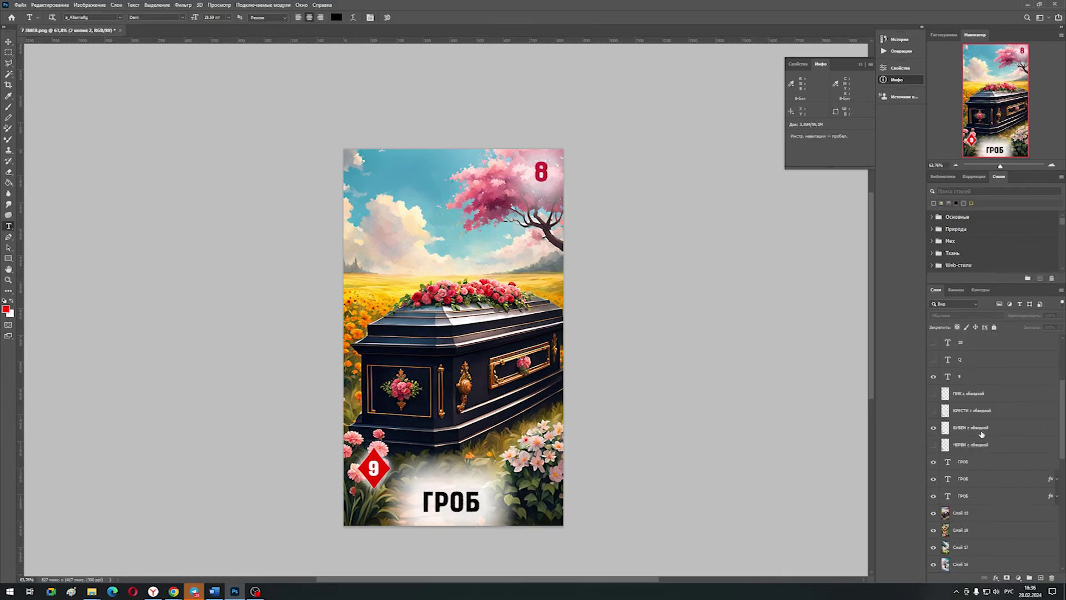
{"action": "key", "text": "ctrl+alt+a"}
{"action": "key", "text": "ctrl+e"}
{"action": "left_click", "coordinate": [20, 5]}
{"action": "left_click", "coordinate": [54, 105]}
{"action": "type", "text": "8 ГРОБ"}
{"action": "key", "text": "Return"}
{"action": "key", "text": "Return"}
Step: Save a JPEG version of the 8 ГРОБ card
{"action": "left_click", "coordinate": [20, 4]}
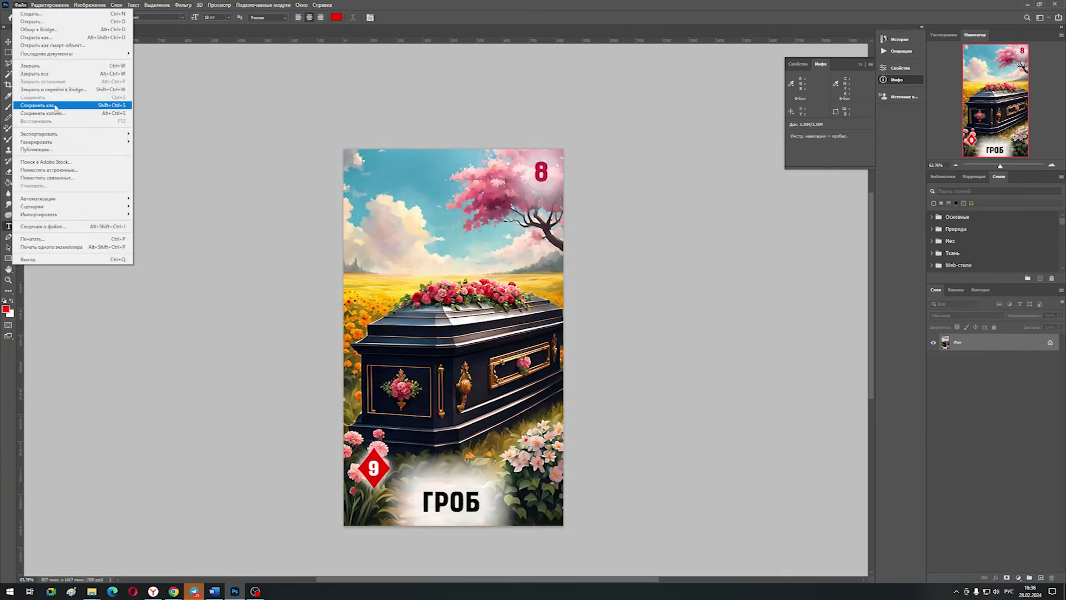
{"action": "left_click", "coordinate": [54, 106]}
{"action": "left_click", "coordinate": [542, 500]}
{"action": "left_click", "coordinate": [542, 428]}
{"action": "left_click", "coordinate": [553, 546]}
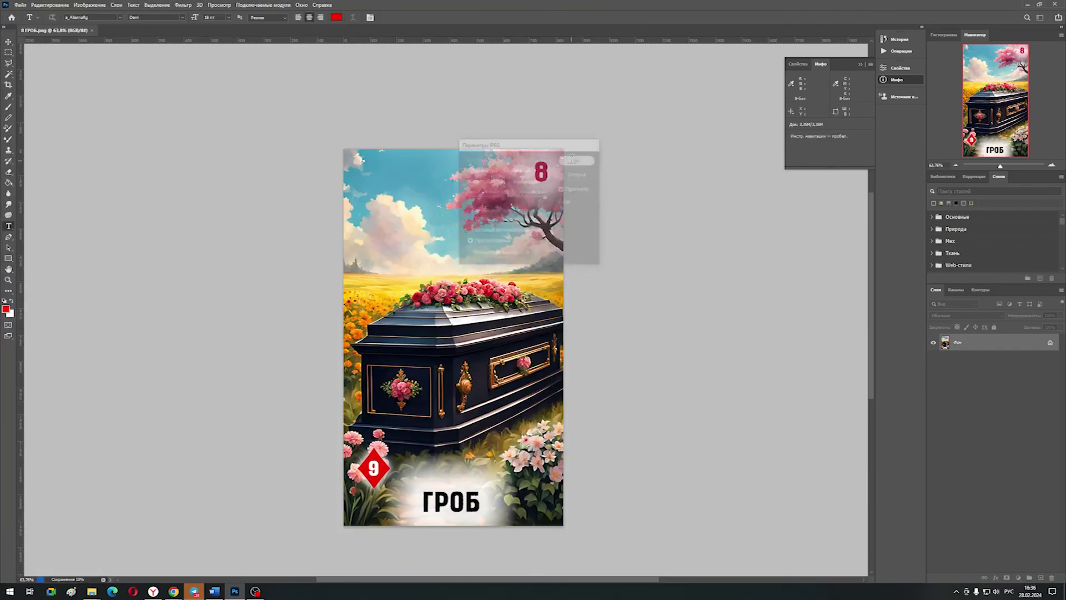
Step: Undo the flattening of the coffin card, and look over the saved snake and coffin PNG cards
{"action": "key", "text": "ctrl+z"}
{"action": "left_click", "coordinate": [92, 591]}
{"action": "left_click", "coordinate": [261, 550]}
{"action": "double_click", "coordinate": [768, 367]}
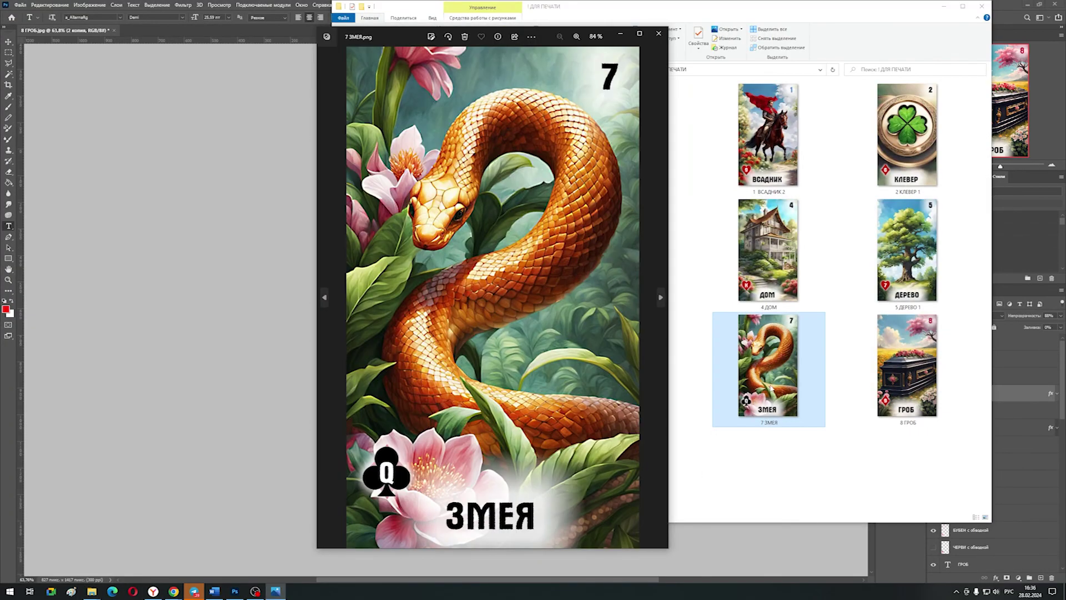
{"action": "left_click", "coordinate": [324, 297]}
{"action": "left_click", "coordinate": [660, 297]}
{"action": "left_click", "coordinate": [660, 297]}
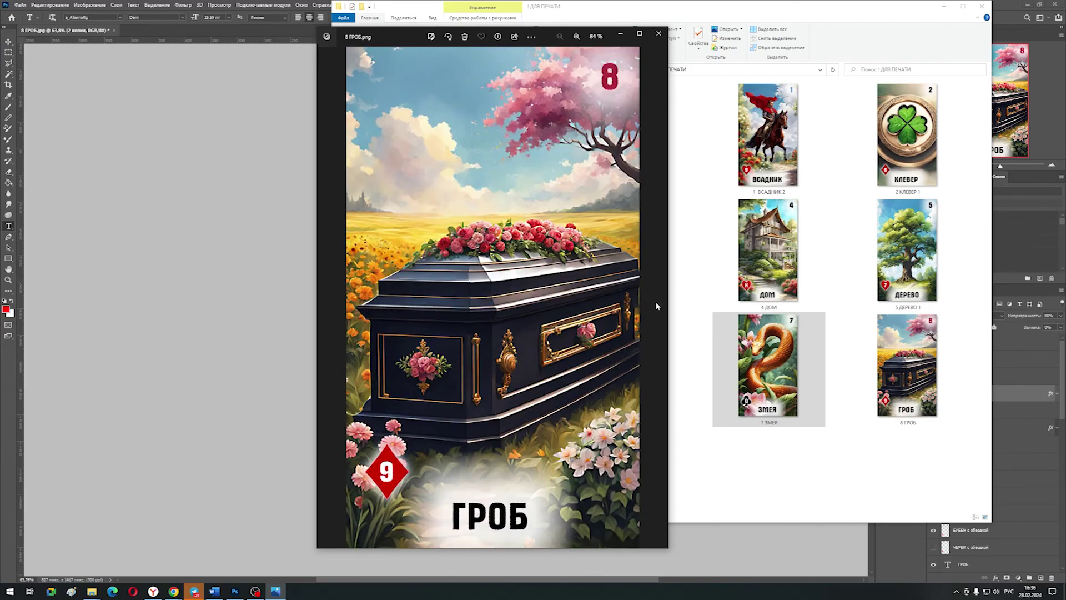
{"action": "key", "text": "alt+Tab"}
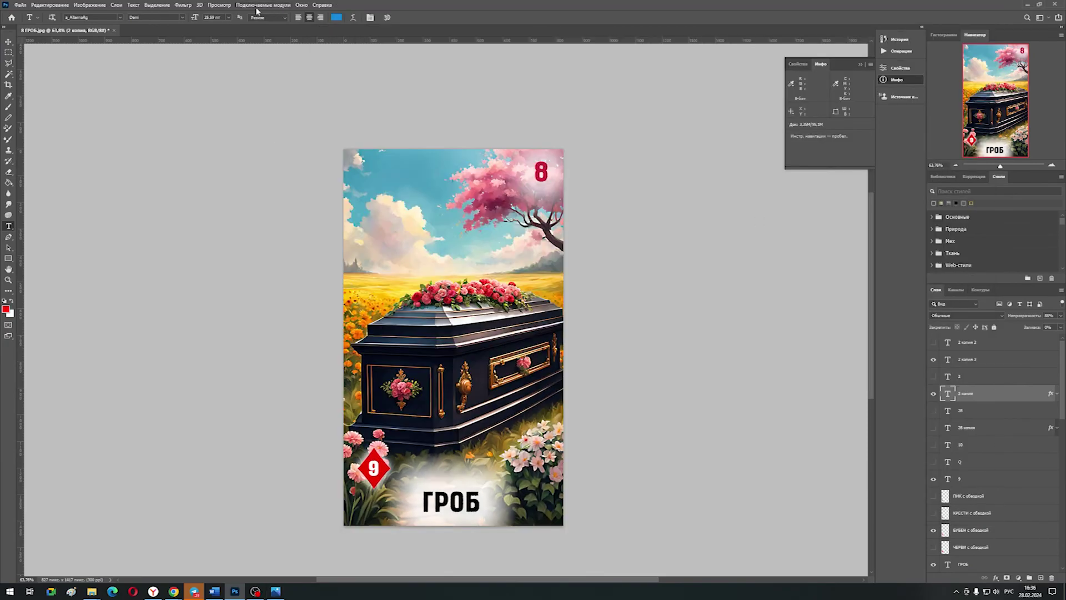
Step: Open the document history and go back to the finished snake card state, before the coffin picture was pasted
{"action": "left_click", "coordinate": [301, 5]}
{"action": "left_click", "coordinate": [327, 120]}
{"action": "left_click_drag", "start_coordinate": [806, 171], "coordinate": [806, 502]}
{"action": "left_click", "coordinate": [824, 295]}
{"action": "left_click", "coordinate": [826, 114]}
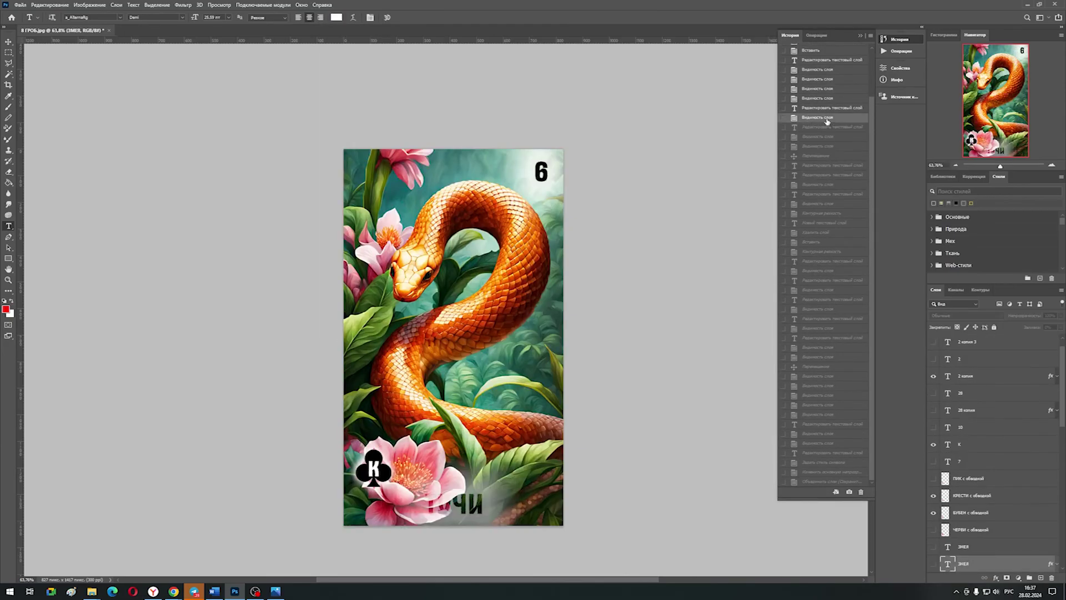
{"action": "left_click", "coordinate": [821, 172]}
{"action": "left_click", "coordinate": [822, 149]}
{"action": "left_click", "coordinate": [815, 156]}
{"action": "left_click_drag", "start_coordinate": [817, 167], "coordinate": [814, 225]}
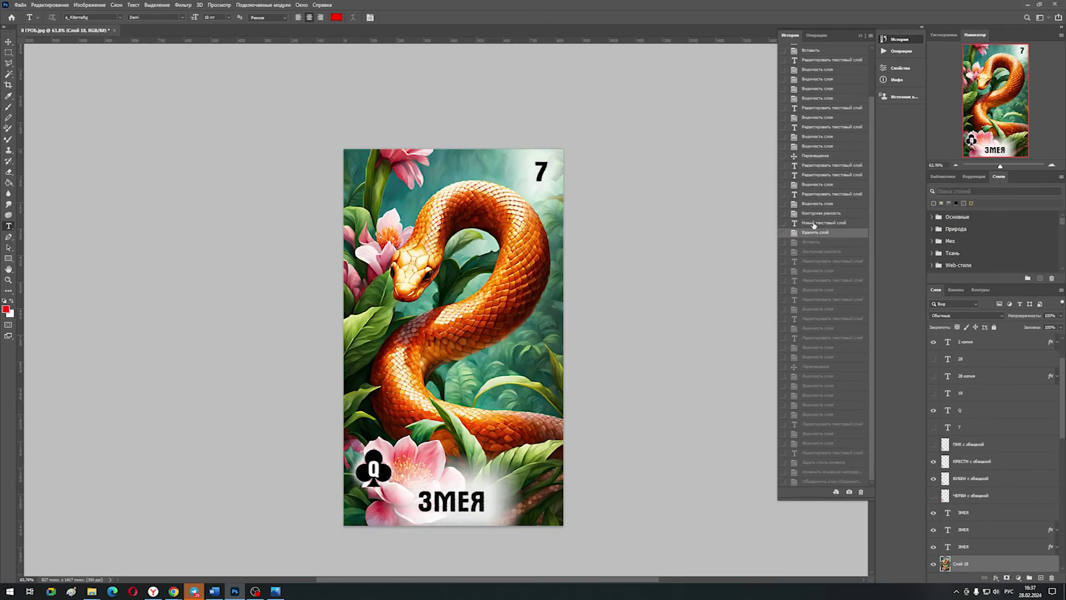
Step: Check the card table in Word, and hide the diamonds suit layer on the snake card
{"action": "left_click", "coordinate": [214, 592]}
{"action": "left_click", "coordinate": [215, 592]}
{"action": "left_click", "coordinate": [933, 478]}
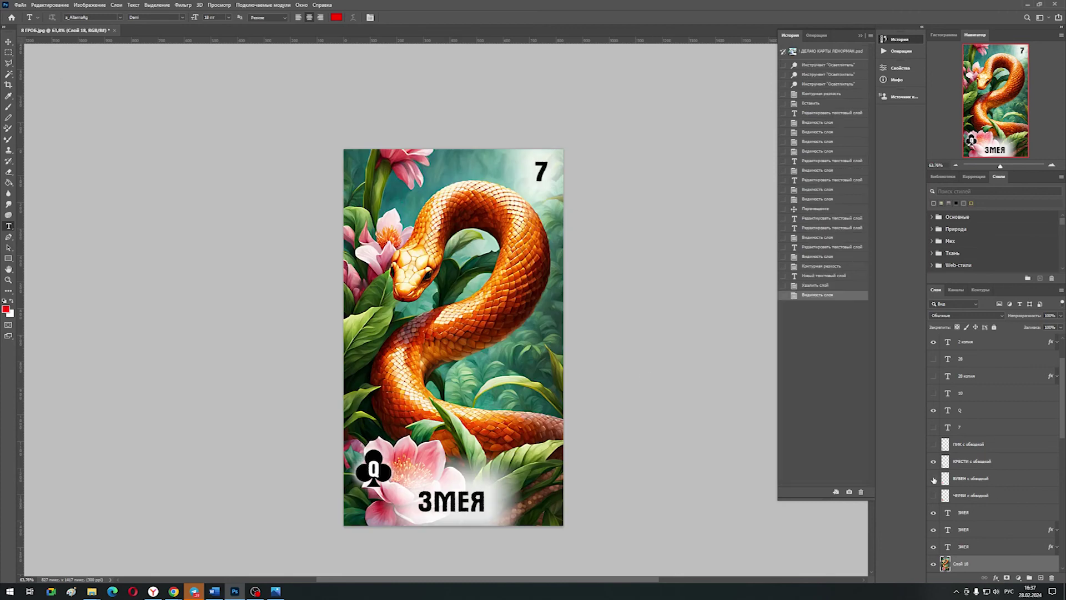
{"action": "left_click", "coordinate": [667, 305]}
{"action": "key", "text": "Escape"}
{"action": "scroll", "coordinate": [979, 496], "scroll_direction": "down", "scroll_amount": 5}
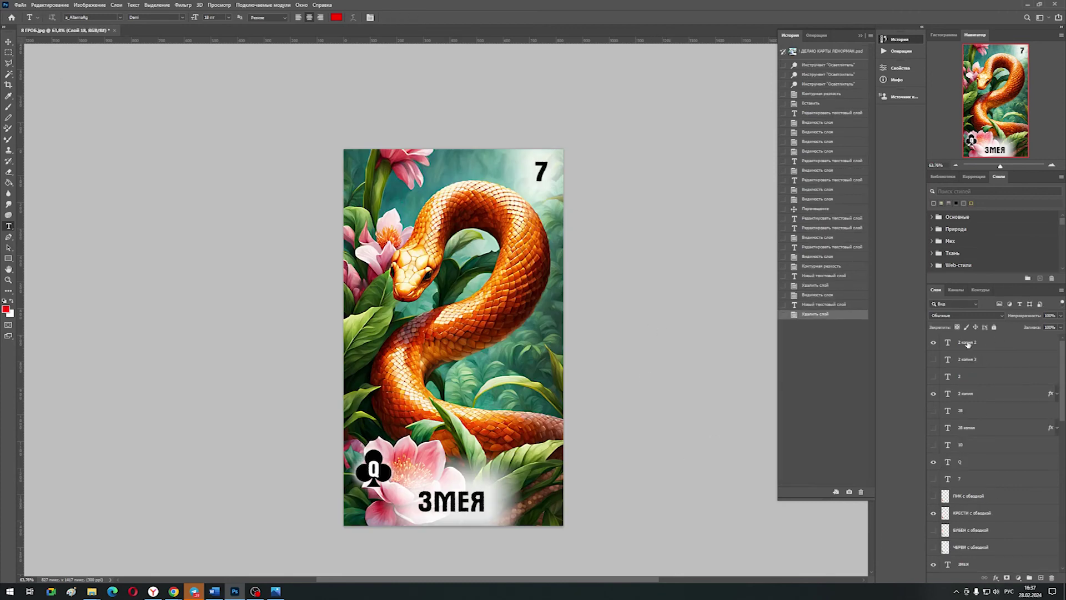
Step: Merge all layers of the snake card and save it as the JPEG 7 ЗМЕЯ, replacing the existing file
{"action": "scroll", "coordinate": [978, 496], "scroll_direction": "down", "scroll_amount": 1}
{"action": "scroll", "coordinate": [979, 496], "scroll_direction": "up", "scroll_amount": 5}
{"action": "key", "text": "ctrl+alt+a"}
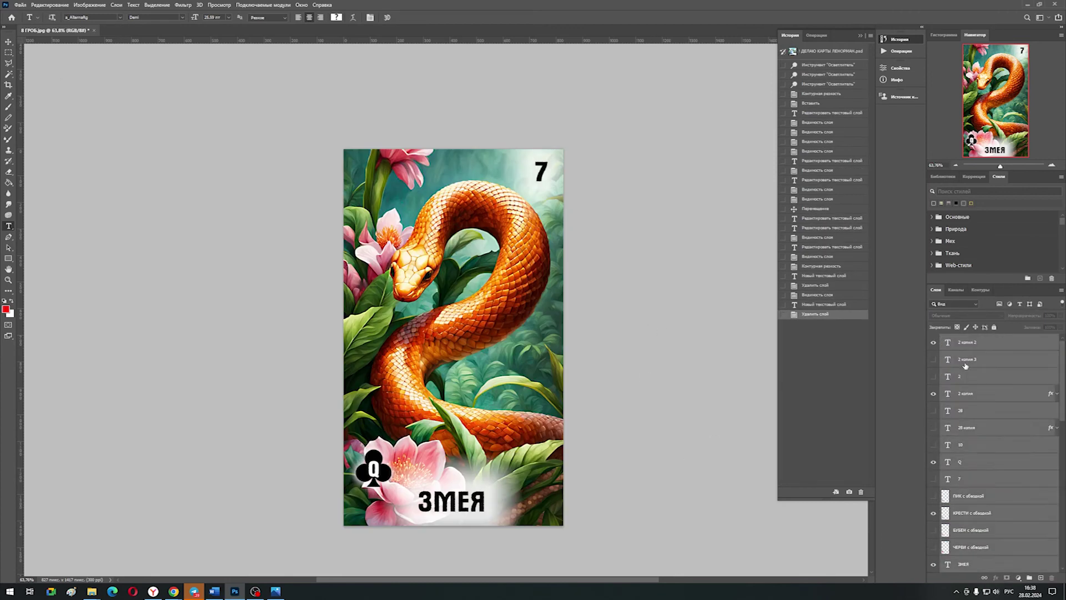
{"action": "key", "text": "ctrl+e"}
{"action": "left_click", "coordinate": [15, 5]}
{"action": "left_click", "coordinate": [50, 105]}
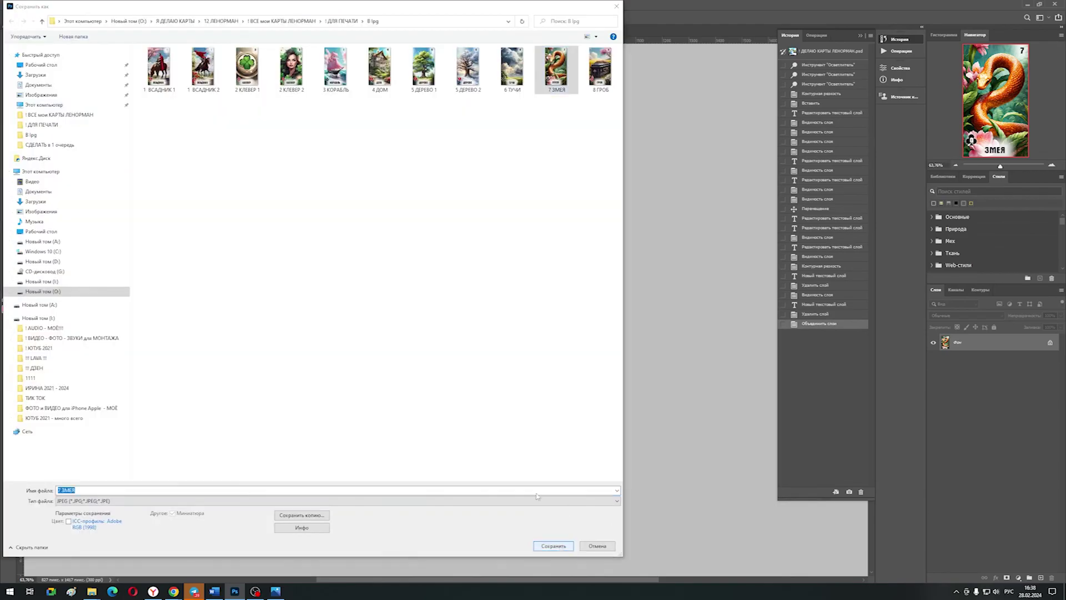
{"action": "key", "text": "Return"}
{"action": "left_click", "coordinate": [579, 161]}
Step: Save the snake card as the PNG 7 ЗМЕЯ in the ! ДЛЯ ПЕЧАТИ folder, replacing the existing file
{"action": "left_click", "coordinate": [15, 4]}
{"action": "left_click", "coordinate": [50, 105]}
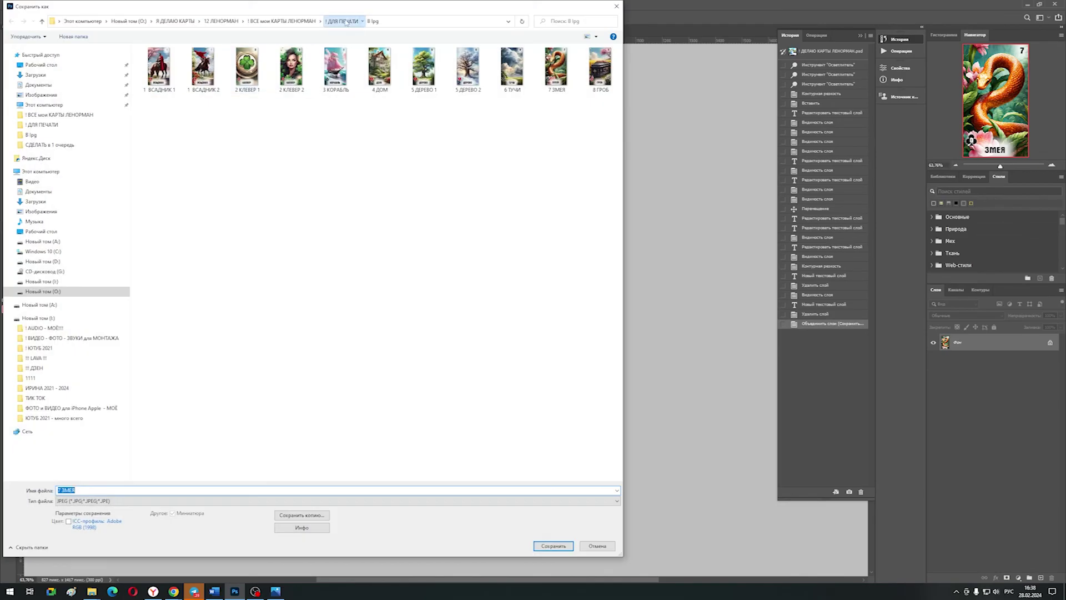
{"action": "left_click", "coordinate": [616, 501]}
{"action": "left_click", "coordinate": [611, 461]}
{"action": "left_click", "coordinate": [554, 546]}
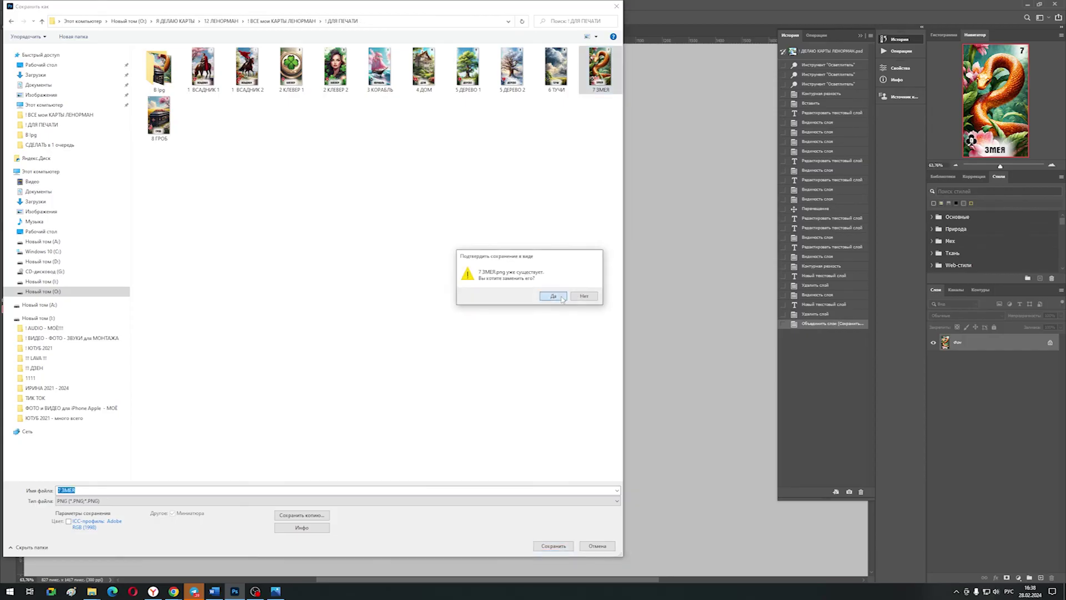
{"action": "left_click", "coordinate": [551, 295]}
Step: Undo the stray text layer and the merging of the snake card's layers
{"action": "left_click", "coordinate": [689, 464]}
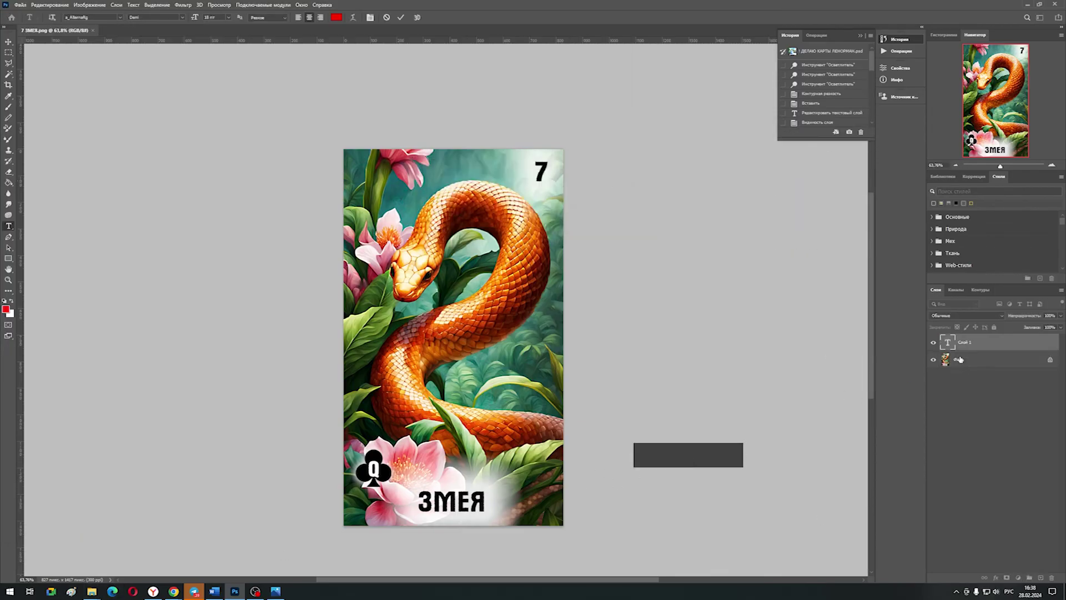
{"action": "left_click", "coordinate": [129, 134]}
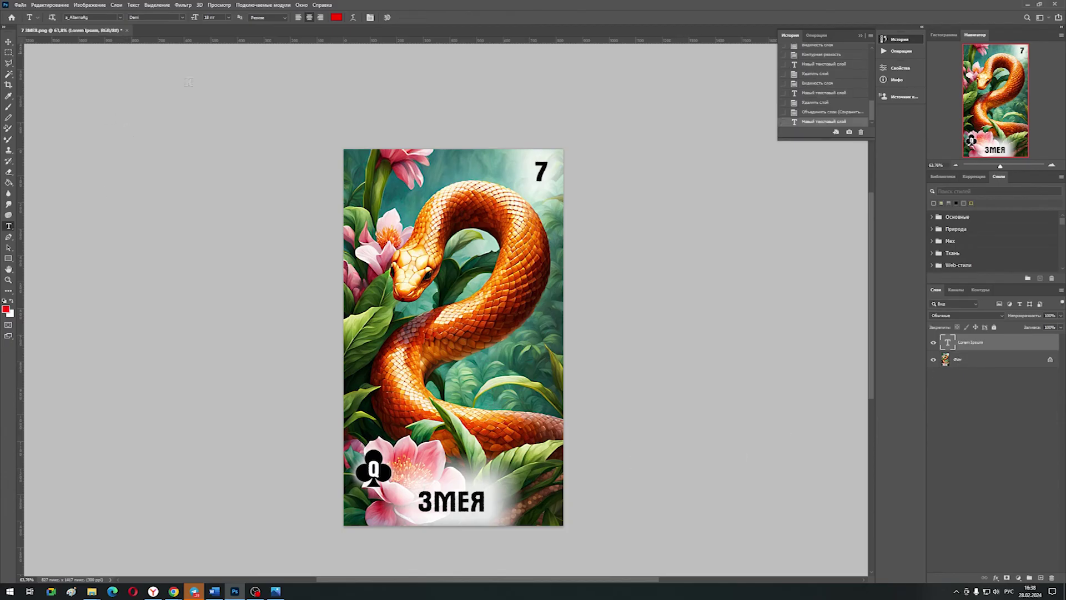
{"action": "key", "text": "ctrl+z"}
{"action": "key", "text": "ctrl+z"}
Step: Look through the saved PNG cards in the ! ДЛЯ ПЕЧАТИ folder one by one in the image viewer
{"action": "left_click", "coordinate": [92, 590]}
{"action": "left_click", "coordinate": [328, 555]}
{"action": "double_click", "coordinate": [624, 133]}
{"action": "left_click", "coordinate": [660, 299]}
{"action": "left_click", "coordinate": [659, 300]}
{"action": "left_click", "coordinate": [659, 299]}
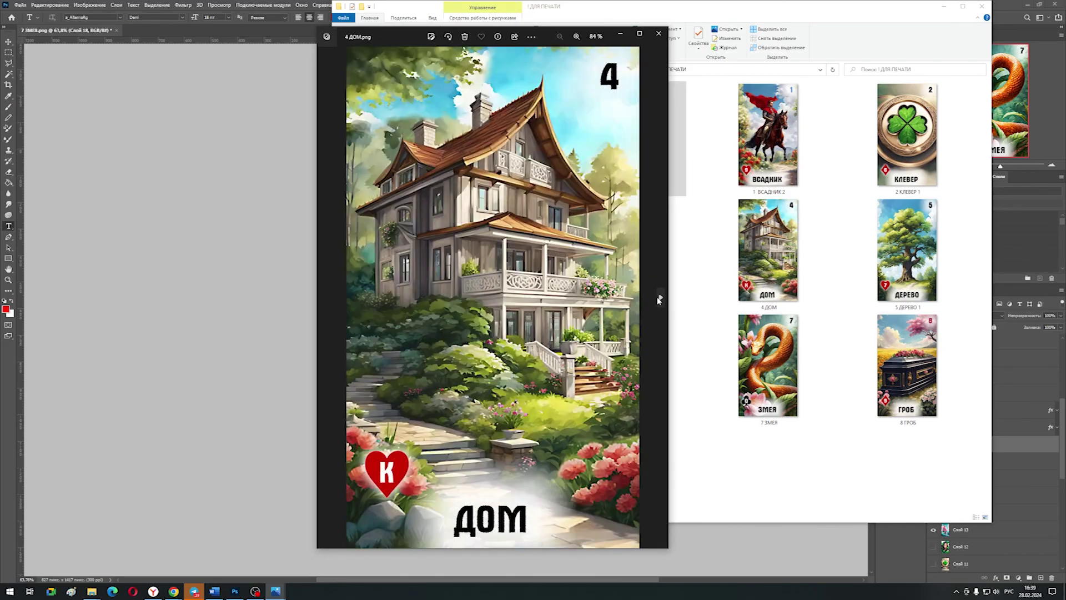
{"action": "left_click", "coordinate": [659, 299]}
{"action": "left_click", "coordinate": [659, 299]}
{"action": "left_click", "coordinate": [659, 297]}
{"action": "left_click", "coordinate": [659, 296]}
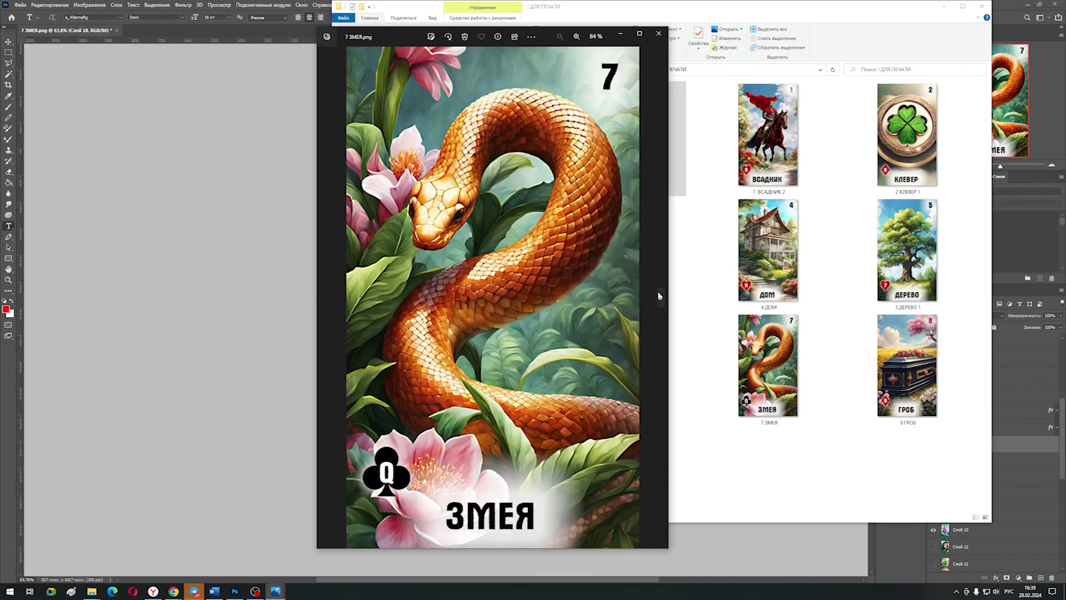
{"action": "left_click", "coordinate": [660, 296]}
Step: Look through all the saved JPEG cards in full-screen view, from the rider to the coffin
{"action": "key", "text": "alt+Tab"}
{"action": "double_click", "coordinate": [474, 128]}
{"action": "key", "text": "Right"}
{"action": "key", "text": "Right"}
{"action": "key", "text": "Right"}
{"action": "key", "text": "Right"}
{"action": "key", "text": "Right"}
{"action": "key", "text": "Right"}
{"action": "key", "text": "Right"}
{"action": "key", "text": "Right"}
{"action": "key", "text": "Right"}
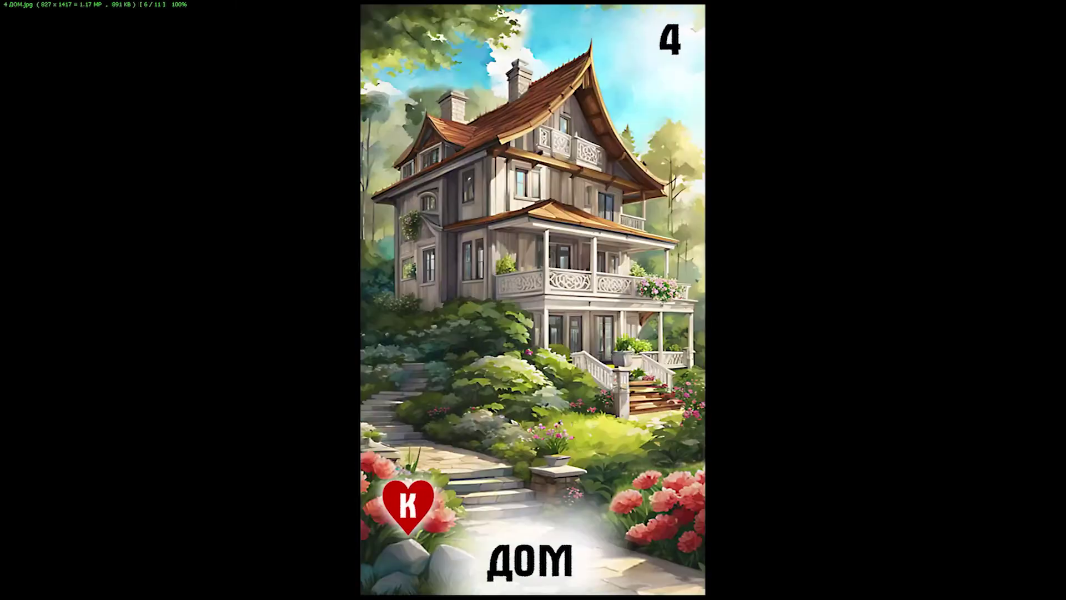
{"action": "key", "text": "Right"}
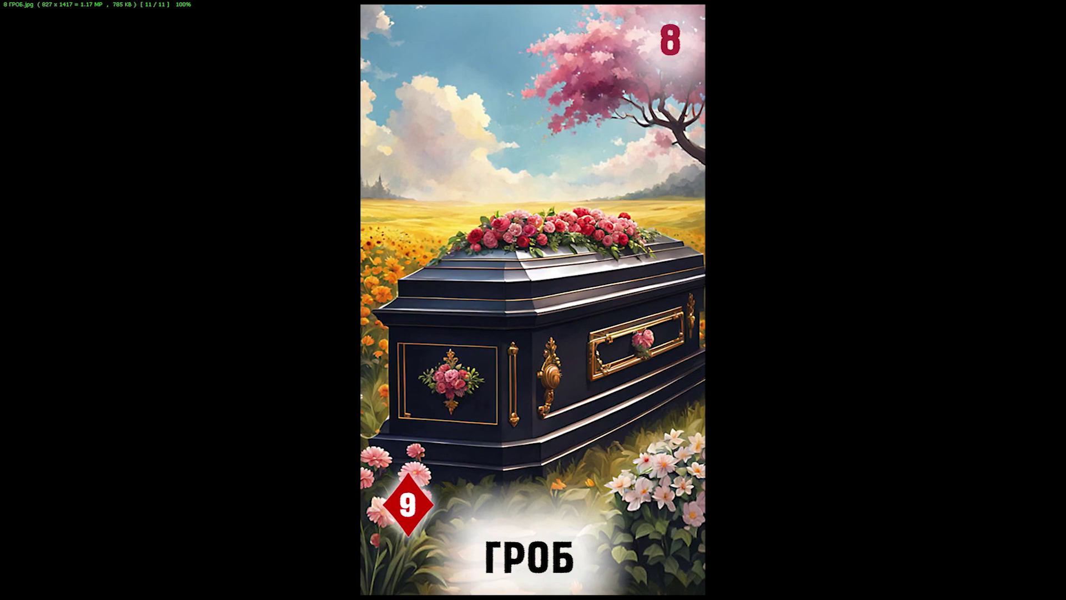
{"action": "key", "text": "Escape"}
{"action": "key", "text": "Escape"}
Step: Open the 8 ГРОБ.png picture, copy all of it and paste it into the layered card document
{"action": "left_click", "coordinate": [70, 17]}
{"action": "key", "text": "ctrl+o"}
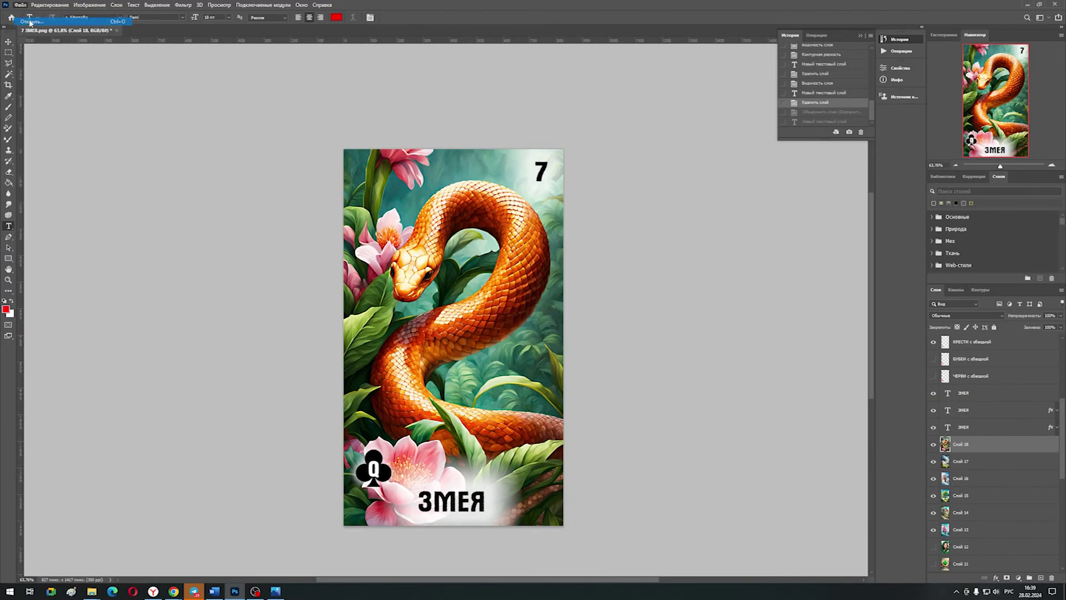
{"action": "key", "text": "Return"}
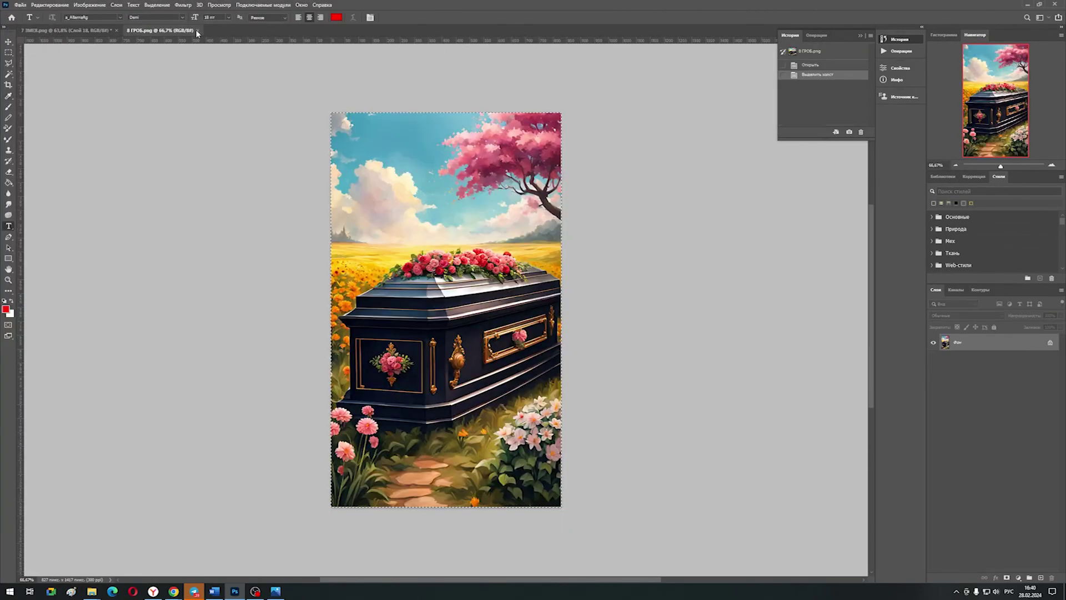
{"action": "left_click", "coordinate": [198, 30]}
Step: Open the 9 БУКЕТ.png picture without colour management and paste it into the layered card document
{"action": "left_click", "coordinate": [20, 5]}
{"action": "left_click", "coordinate": [33, 24]}
{"action": "double_click", "coordinate": [422, 133]}
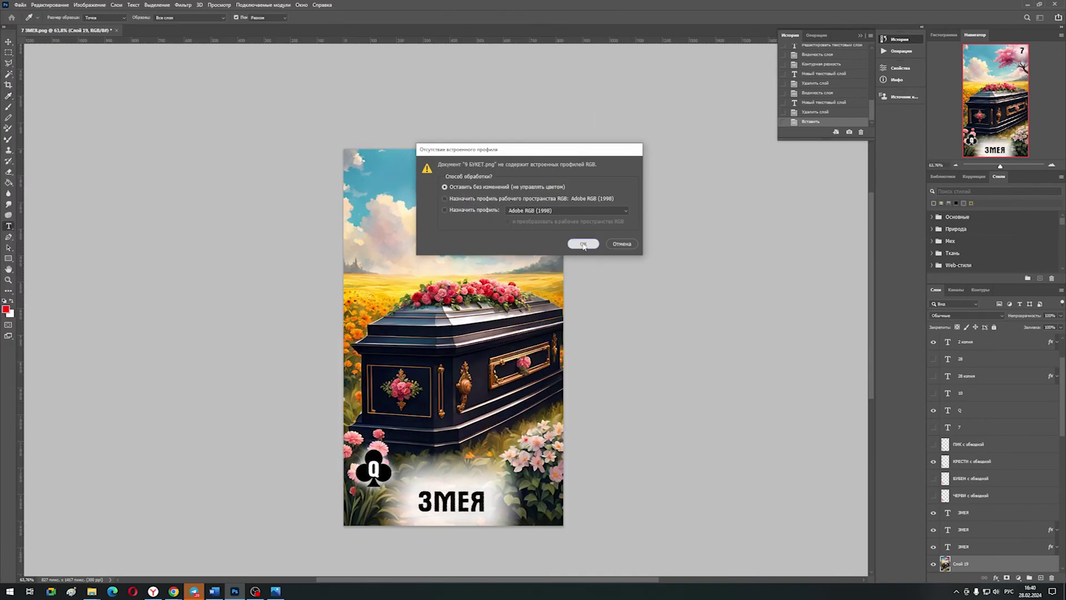
{"action": "left_click", "coordinate": [583, 245]}
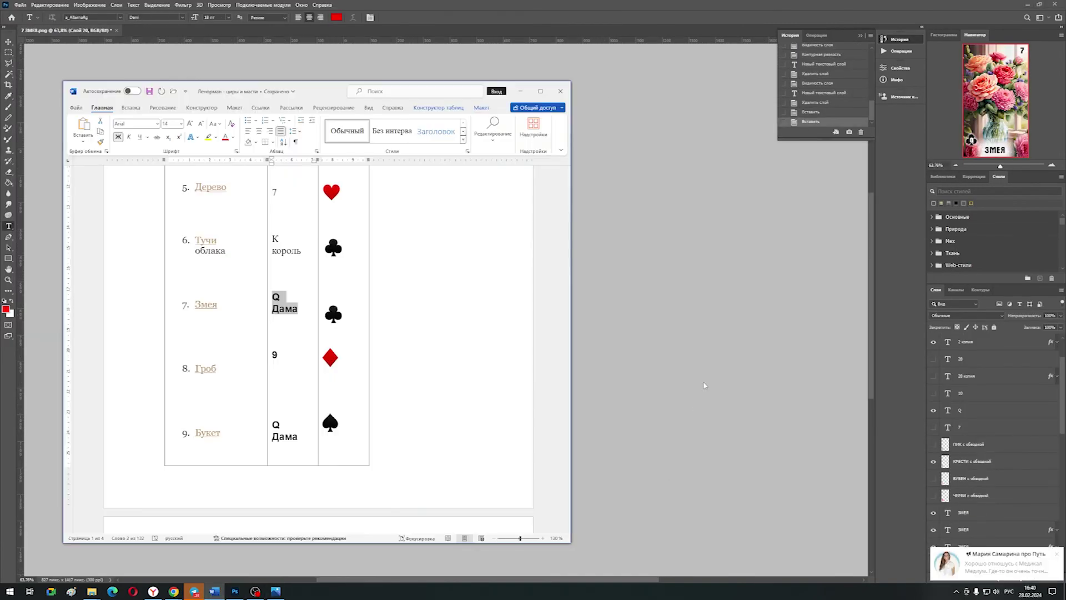
Step: Change the card number to 9 on its text layers, hiding the black number and showing the teal one
{"action": "key", "text": "alt+Tab"}
{"action": "left_click", "coordinate": [933, 342]}
{"action": "left_click", "coordinate": [933, 360]}
{"action": "double_click", "coordinate": [948, 360]}
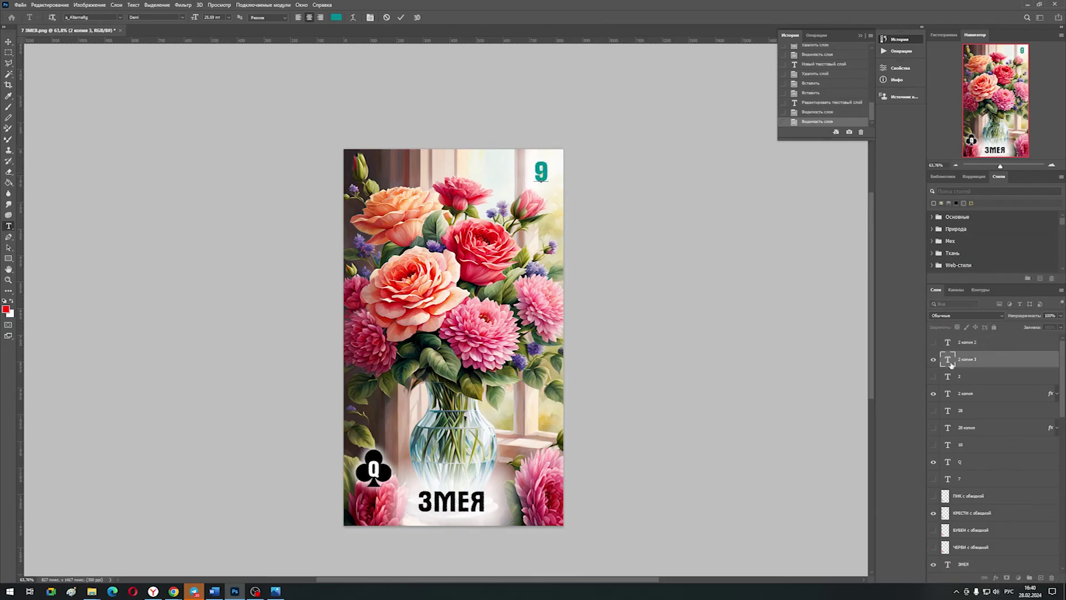
{"action": "left_click", "coordinate": [950, 394]}
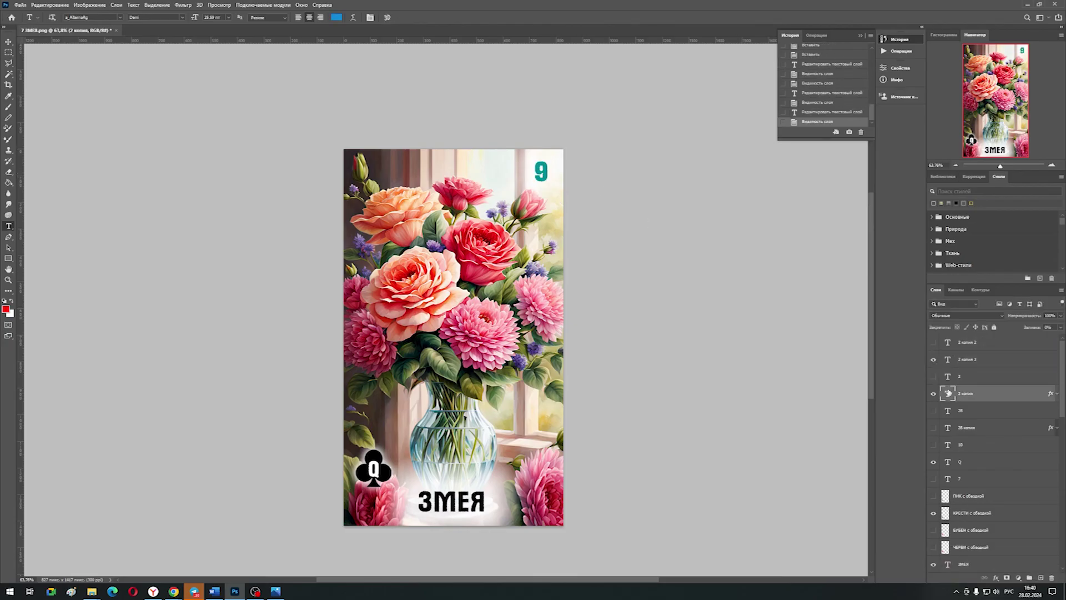
Step: Change the text of the black card title to БУКЕТ
{"action": "scroll", "coordinate": [978, 444], "scroll_direction": "down", "scroll_amount": 5}
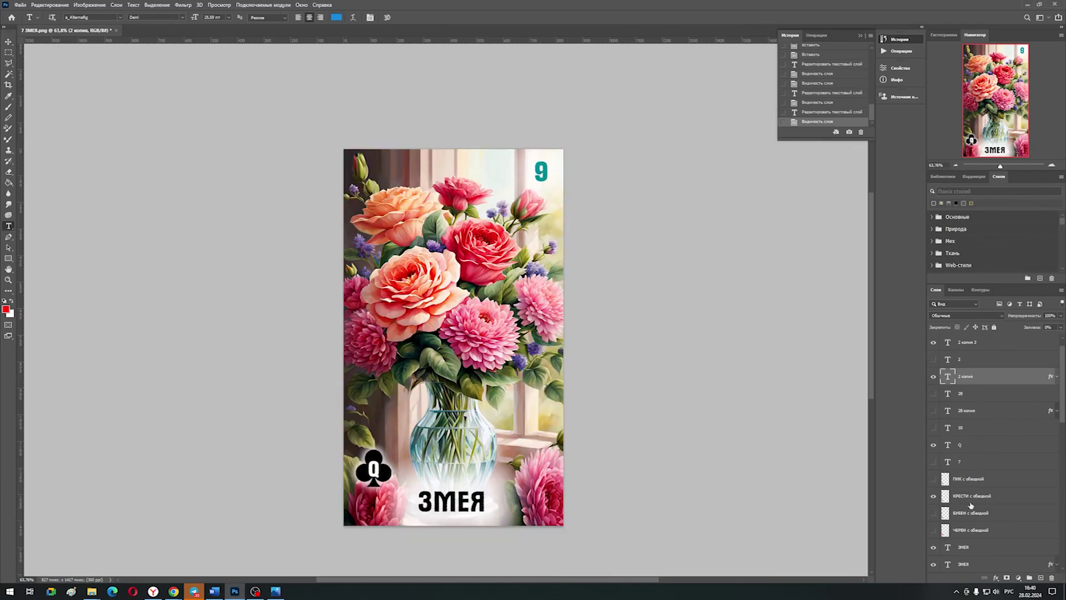
{"action": "double_click", "coordinate": [948, 478]}
{"action": "type", "text": "БУКЕТ"}
{"action": "key", "text": "ctrl+Return"}
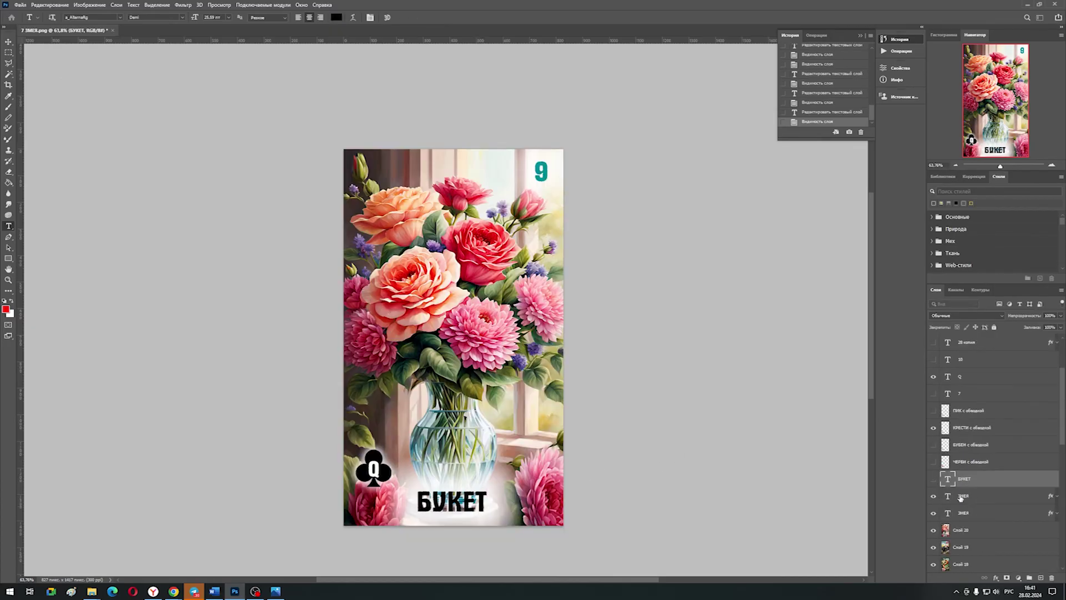
{"action": "key", "text": "ctrl+comma"}
Step: Change the text of both white glow layers behind the title to БУКЕТ
{"action": "key", "text": "alt+bracketleft"}
{"action": "key", "text": "Return"}
{"action": "type", "text": "БУКЕТ"}
{"action": "key", "text": "ctrl+Return"}
{"action": "key", "text": "ctrl+comma"}
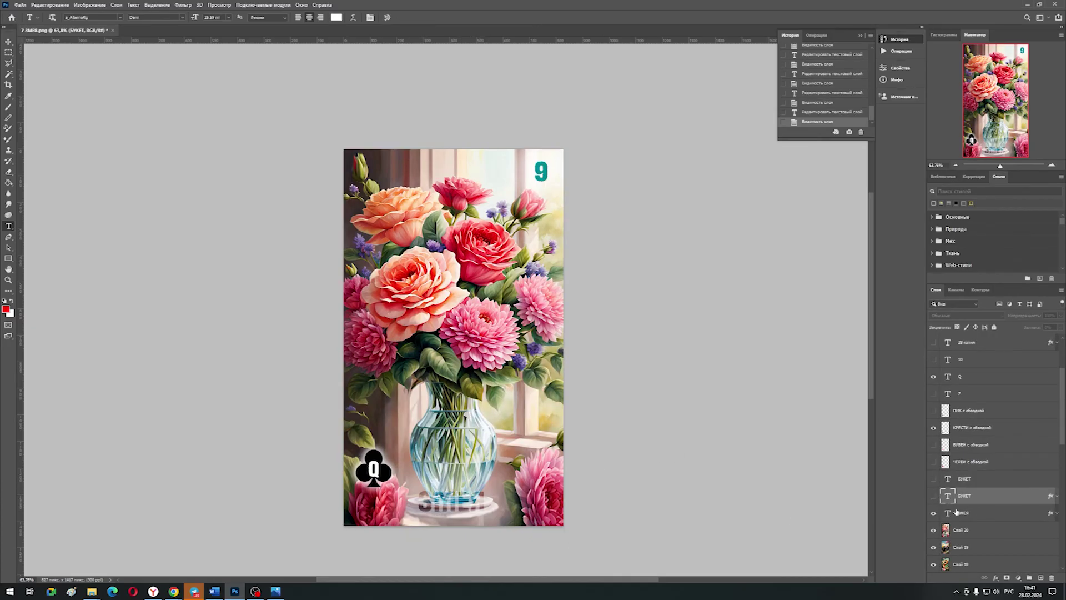
{"action": "key", "text": "alt+bracketleft"}
{"action": "key", "text": "Return"}
{"action": "type", "text": "БУКЕТ"}
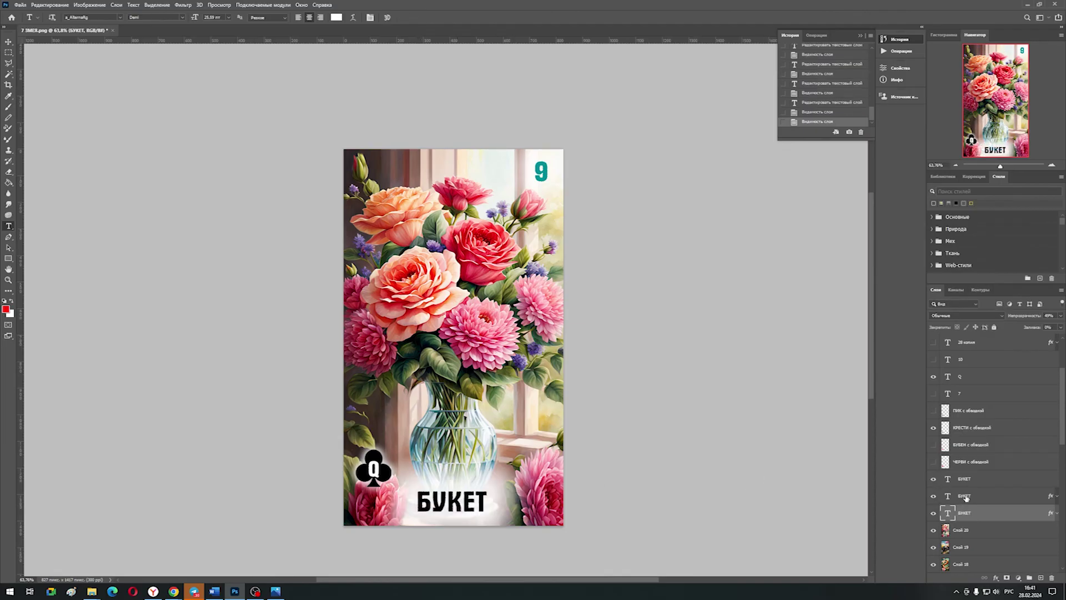
{"action": "key", "text": "ctrl+Return"}
Step: Select the three БУКЕТ title layers together and shift the title slightly into place on the card
{"action": "key", "text": "alt+shift+bracketright"}
{"action": "key", "text": "alt+shift+bracketright"}
{"action": "key", "text": "ctrl+comma"}
{"action": "key", "text": "v"}
{"action": "left_click_drag", "start_coordinate": [439, 504], "coordinate": [441, 502]}
Step: Check the bouquet entry in the Word table, and switch the card's suit from clubs to spades
{"action": "key", "text": "alt+Tab"}
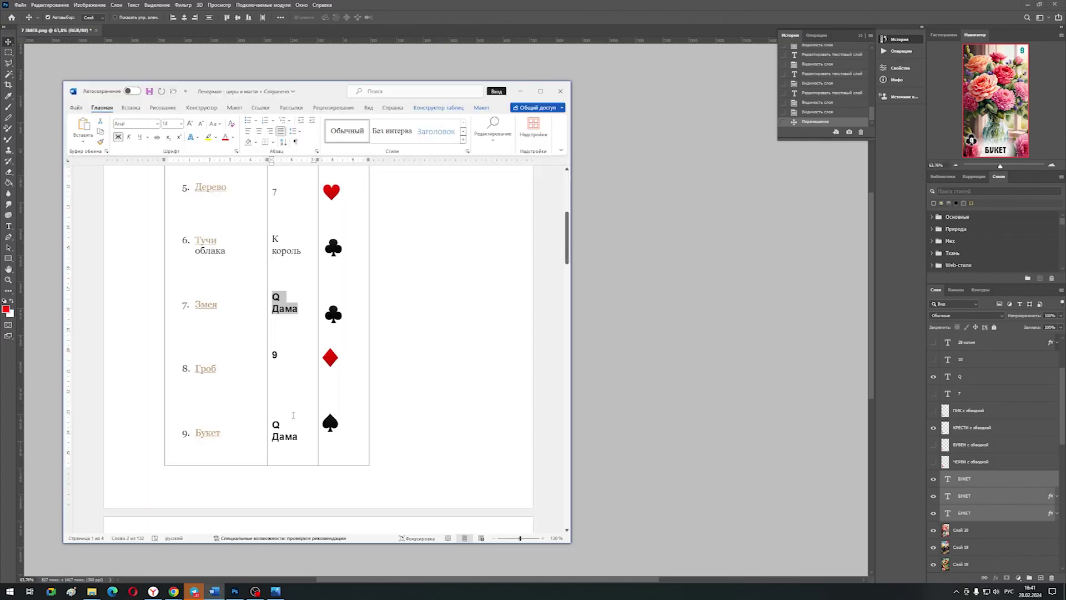
{"action": "key", "text": "alt+Tab"}
{"action": "left_click", "coordinate": [934, 428]}
{"action": "left_click", "coordinate": [934, 410]}
{"action": "left_click", "coordinate": [934, 376]}
{"action": "left_click", "coordinate": [933, 359]}
{"action": "left_click", "coordinate": [934, 359]}
{"action": "left_click", "coordinate": [933, 377]}
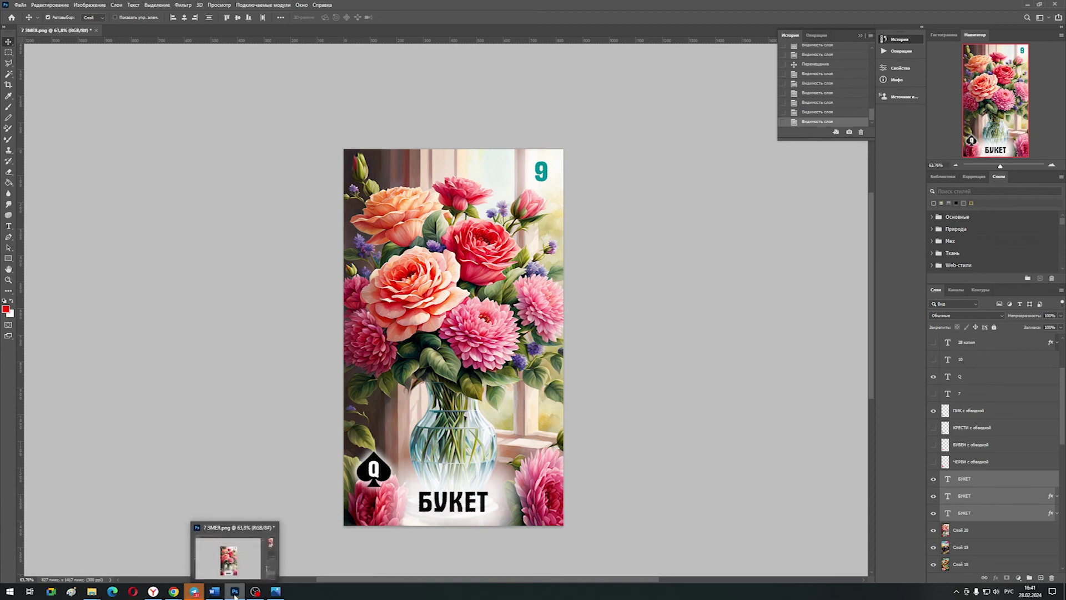
Step: Compare the card's rank and suit with the bouquet entry in the Word table
{"action": "left_click", "coordinate": [214, 591]}
{"action": "key", "text": "alt+Tab"}
{"action": "scroll", "coordinate": [994, 472], "scroll_direction": "up", "scroll_amount": 3}
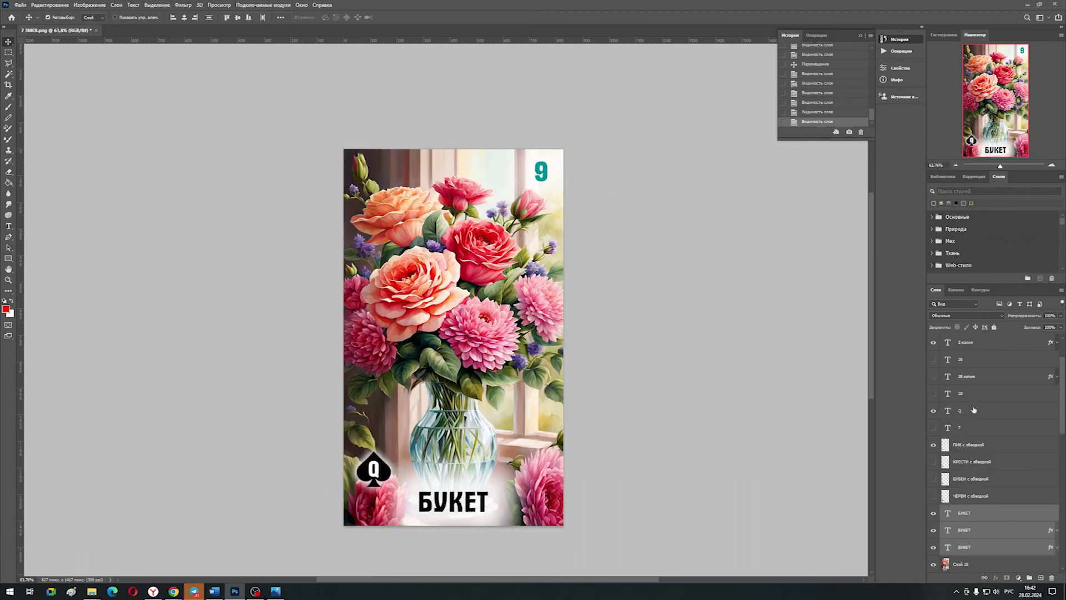
Step: Show the black number 9 and duplicate the top БУКЕТ title layer
{"action": "left_click", "coordinate": [949, 360]}
{"action": "scroll", "coordinate": [967, 483], "scroll_direction": "down", "scroll_amount": 5}
{"action": "right_click", "coordinate": [965, 479]}
{"action": "left_click", "coordinate": [969, 124]}
{"action": "key", "text": "Return"}
{"action": "left_click", "coordinate": [955, 547]}
Step: Set the duplicated title's text colour to a dark red based on the red rose
{"action": "left_click", "coordinate": [969, 479]}
{"action": "key", "text": "t"}
{"action": "left_click", "coordinate": [333, 17]}
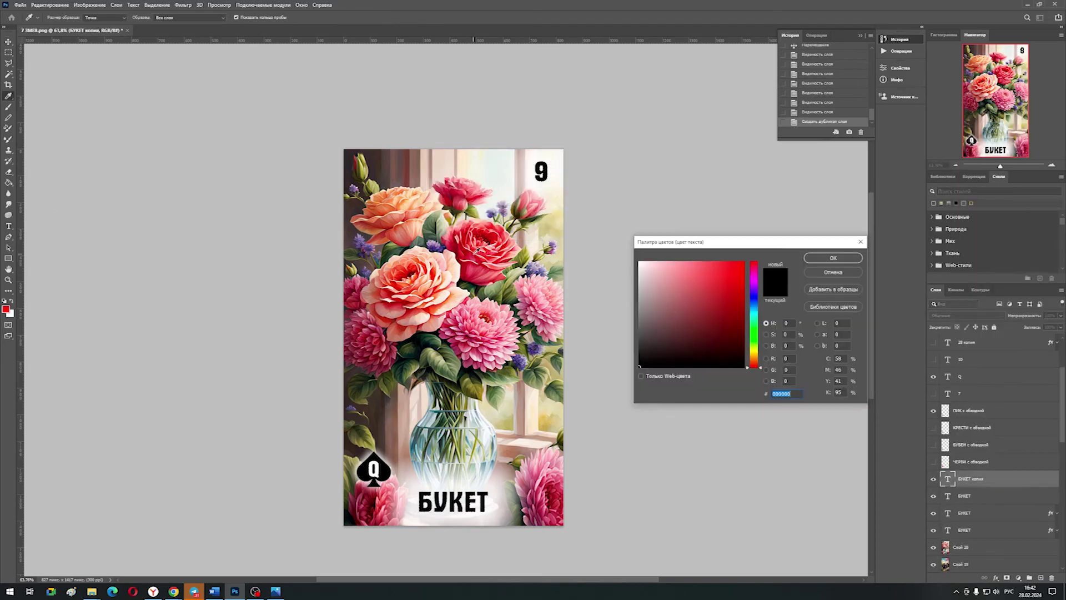
{"action": "left_click", "coordinate": [476, 252]}
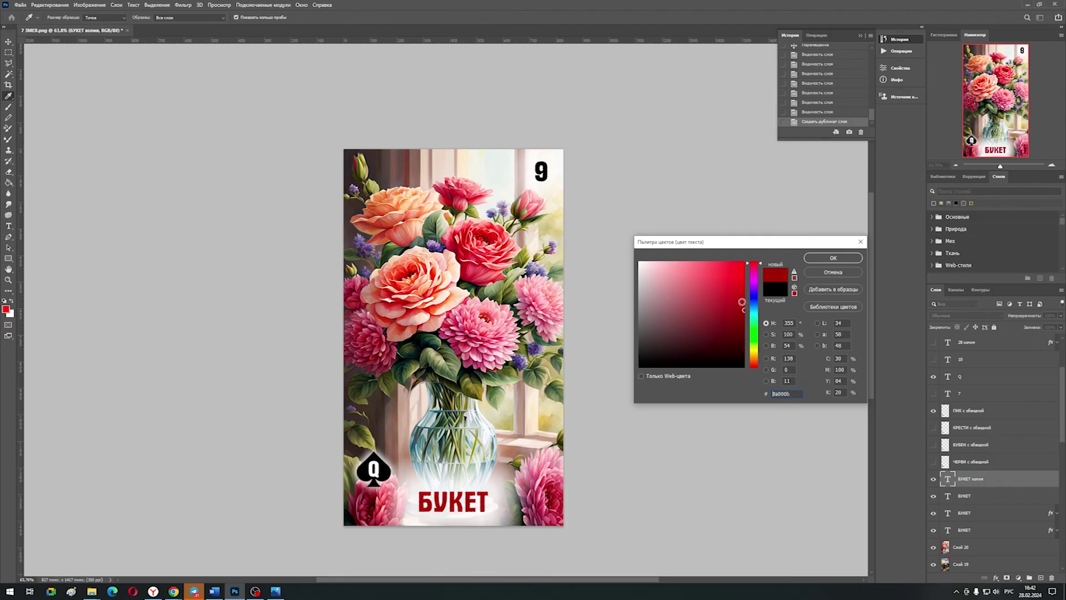
{"action": "key", "text": "Return"}
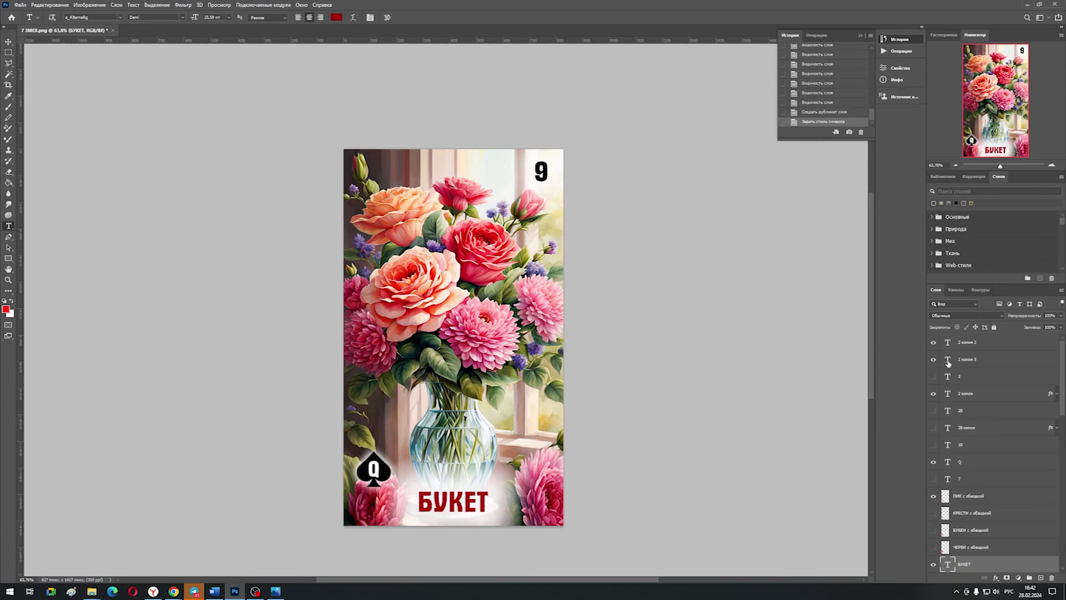
Step: Hide the black number 9 and set the coloured number 9's text colour to red c10816
{"action": "left_click", "coordinate": [967, 359]}
{"action": "left_click", "coordinate": [336, 17]}
{"action": "left_click", "coordinate": [730, 287]}
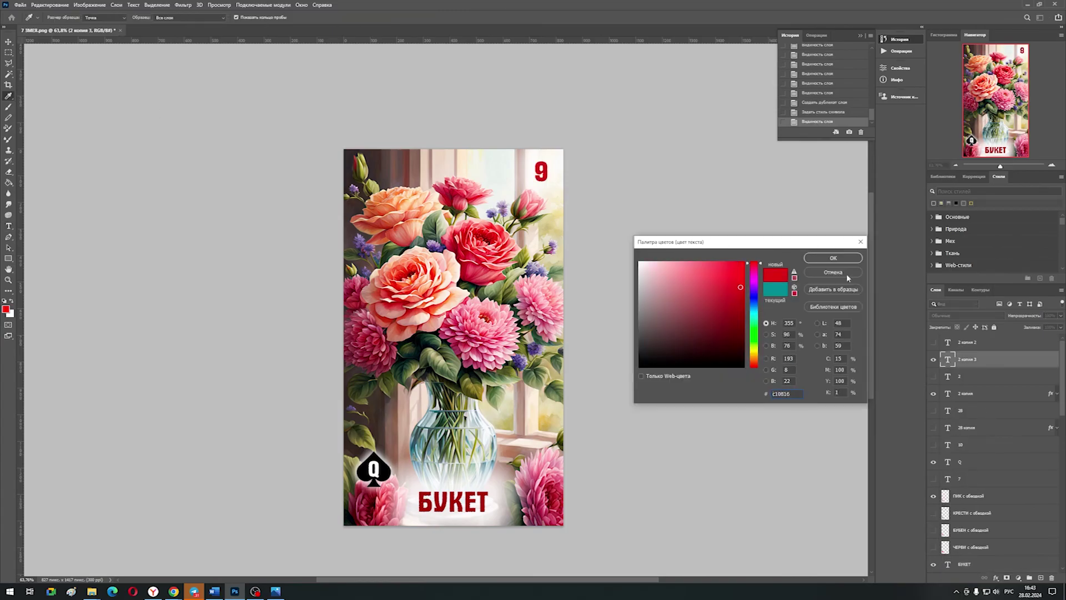
{"action": "left_click", "coordinate": [822, 258]}
Step: Set the top БУКЕТ title layer's text colour to red c10816
{"action": "scroll", "coordinate": [963, 499], "scroll_direction": "down", "scroll_amount": 3}
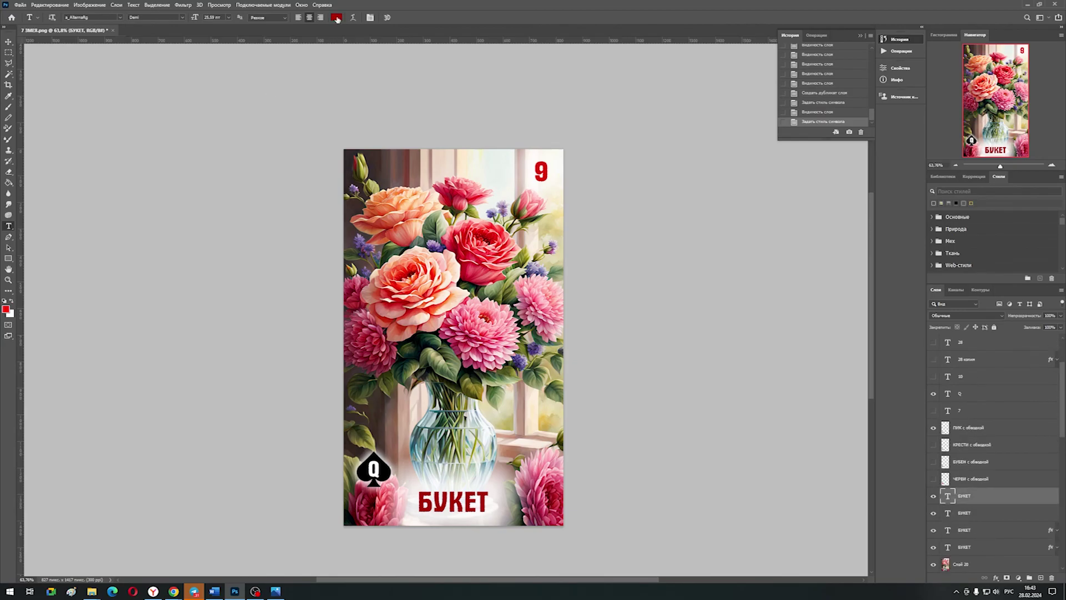
{"action": "left_click", "coordinate": [965, 495]}
{"action": "left_click", "coordinate": [336, 17]}
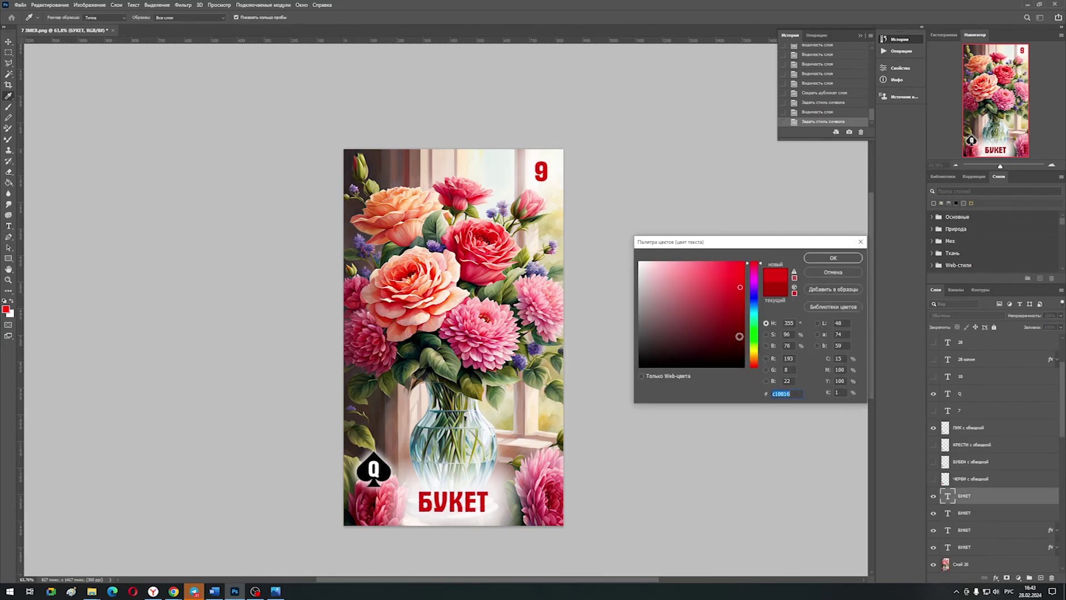
{"action": "left_click", "coordinate": [839, 259]}
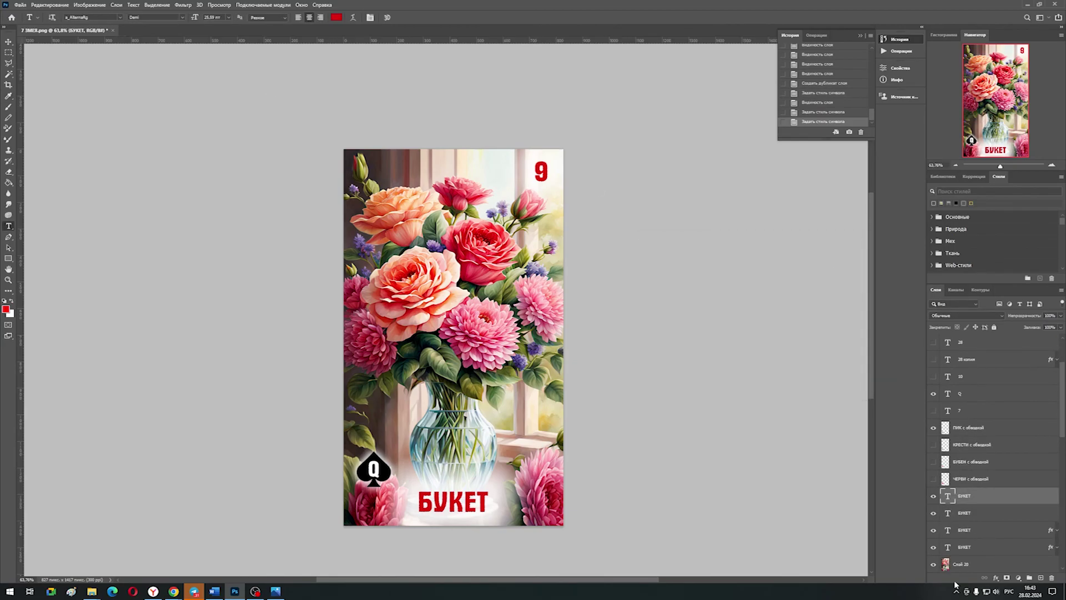
Step: View the saved JPEG cards 8 ГРОБ and 5 ДЕРЕВО 2 in full-screen view for comparison with the bouquet card
{"action": "left_click", "coordinate": [92, 591]}
{"action": "key", "text": "Return"}
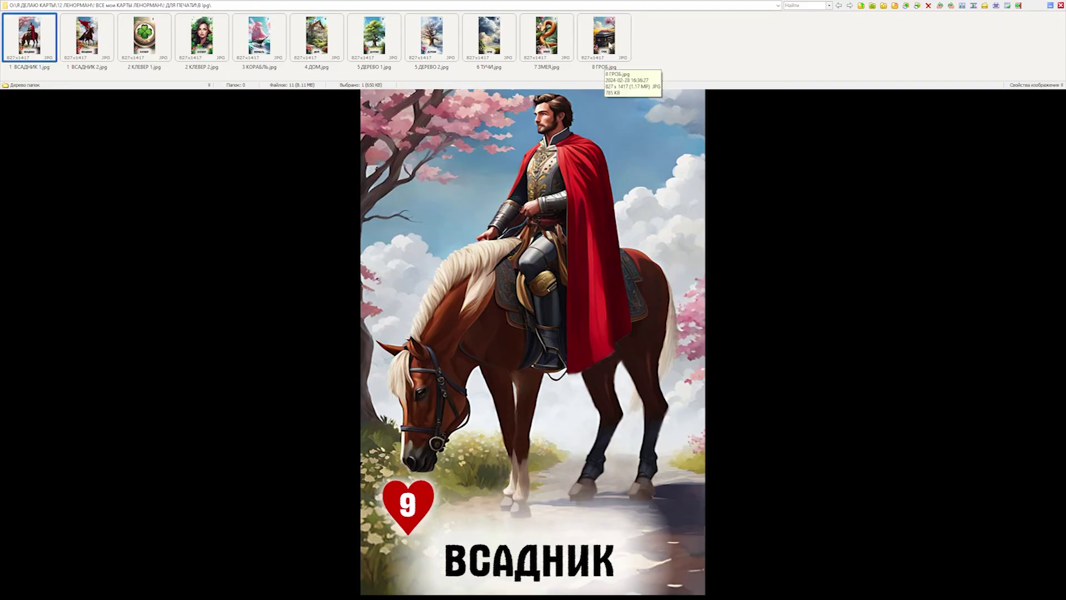
{"action": "left_click", "coordinate": [609, 44]}
{"action": "left_click", "coordinate": [430, 41]}
{"action": "left_click", "coordinate": [605, 36]}
{"action": "left_click", "coordinate": [1061, 5]}
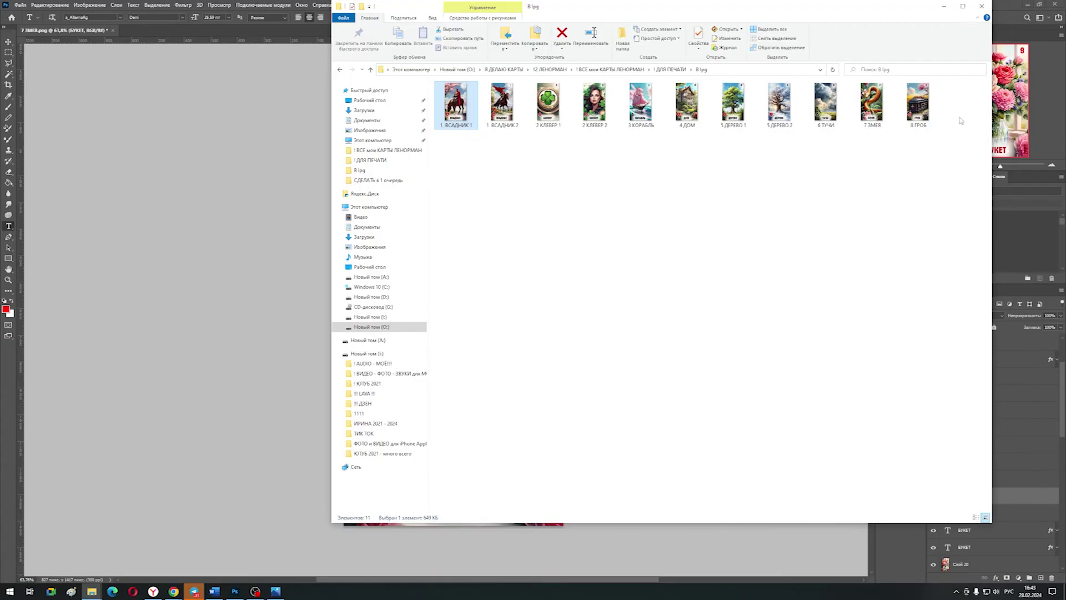
{"action": "left_click", "coordinate": [944, 6]}
Step: Select all four БУКЕТ title layers and move the title down by about 12 pixels
{"action": "left_click", "coordinate": [972, 496]}
{"action": "left_click", "coordinate": [971, 547], "text": "shift"}
{"action": "key", "text": "v"}
{"action": "left_click_drag", "start_coordinate": [456, 500], "coordinate": [456, 504]}
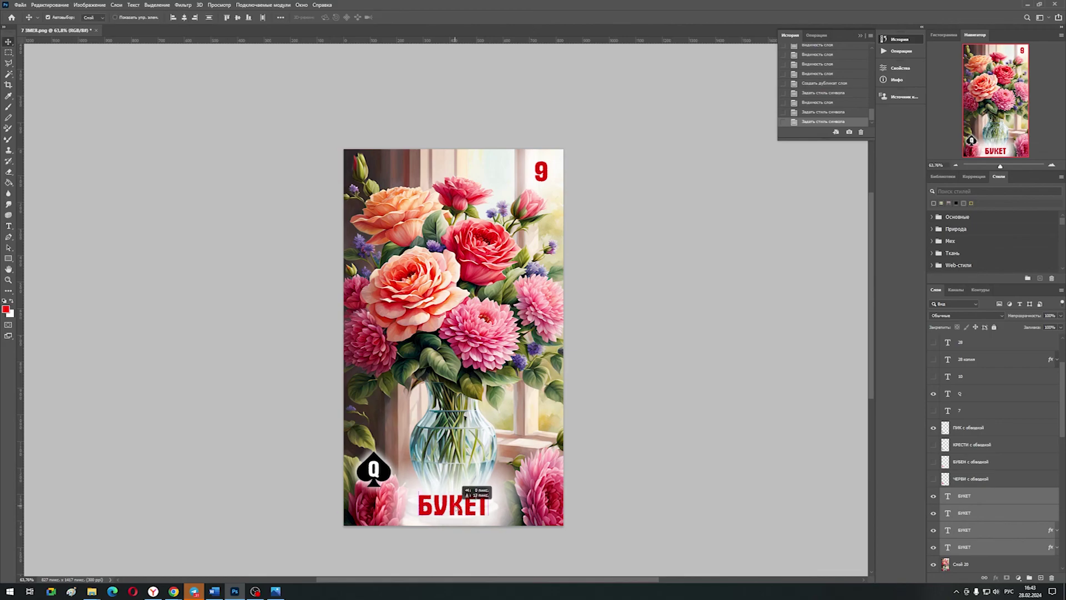